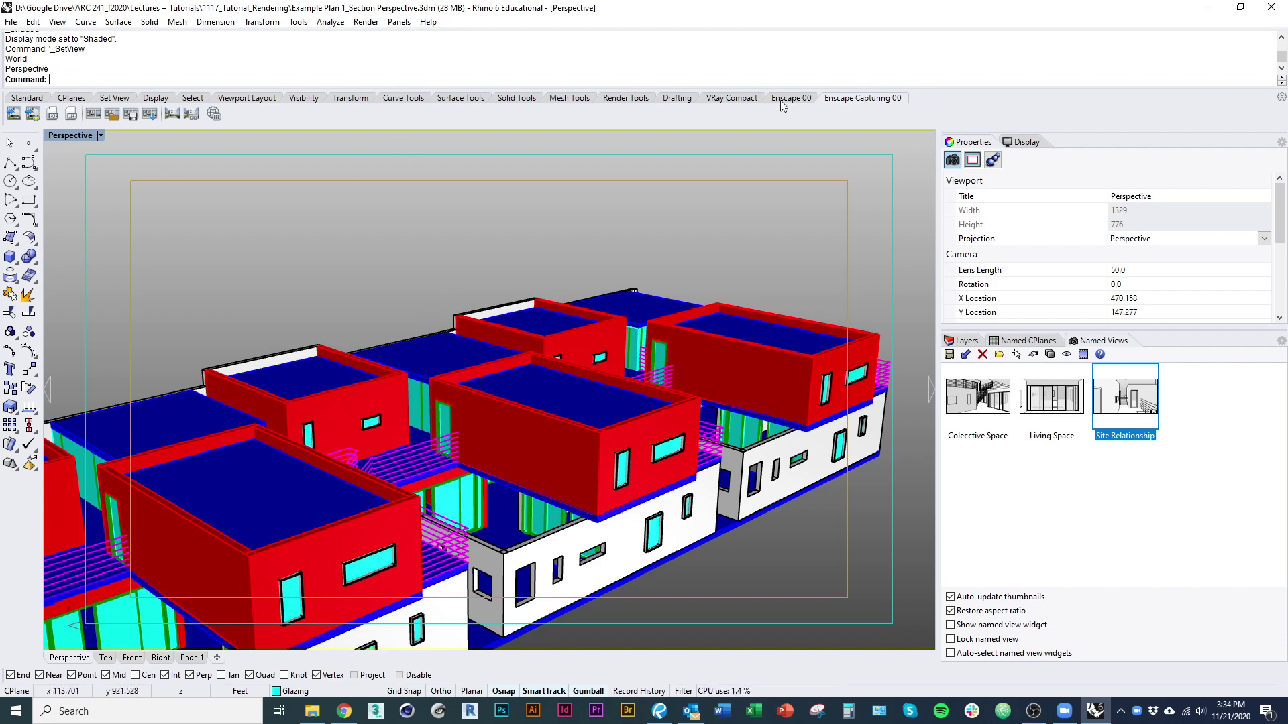
- Switch to Chrome, search Google for "chaosgroup" in a new tab, and look over the V-Ray for Rhino product page
{"action": "mouse_move", "coordinate": [349, 719]}
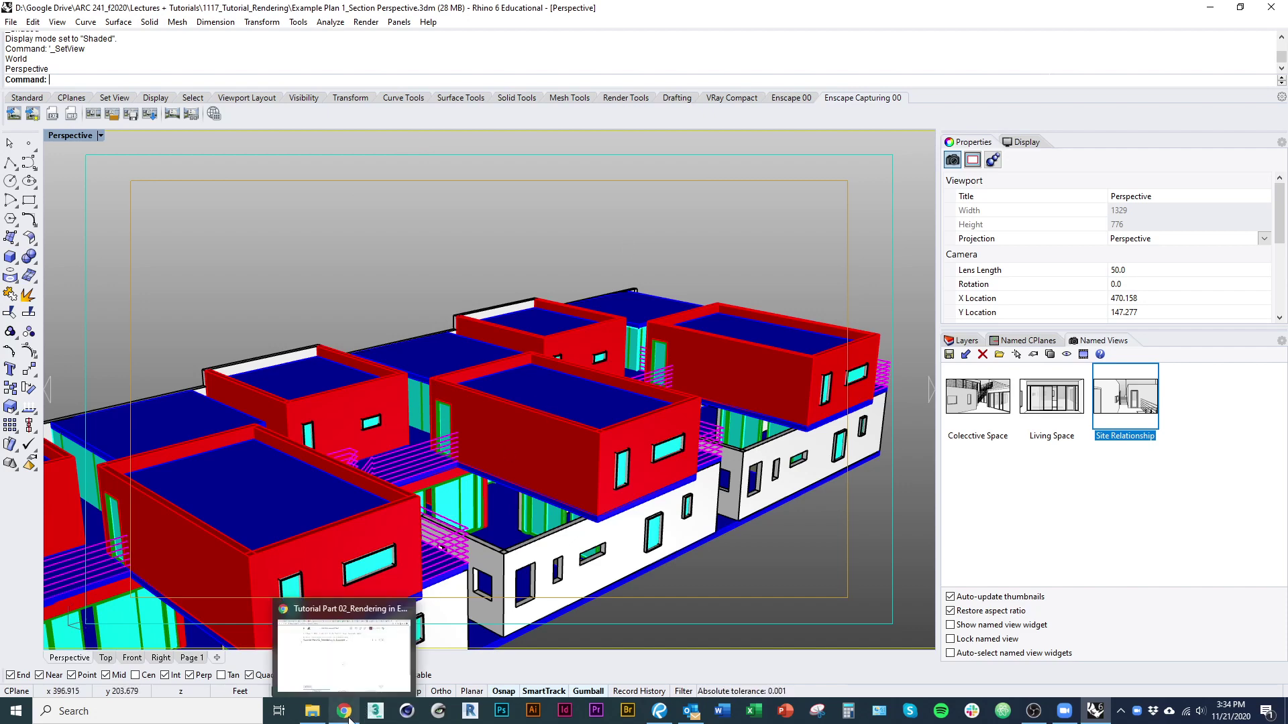
{"action": "left_click", "coordinate": [380, 648]}
{"action": "key", "text": "ctrl+t"}
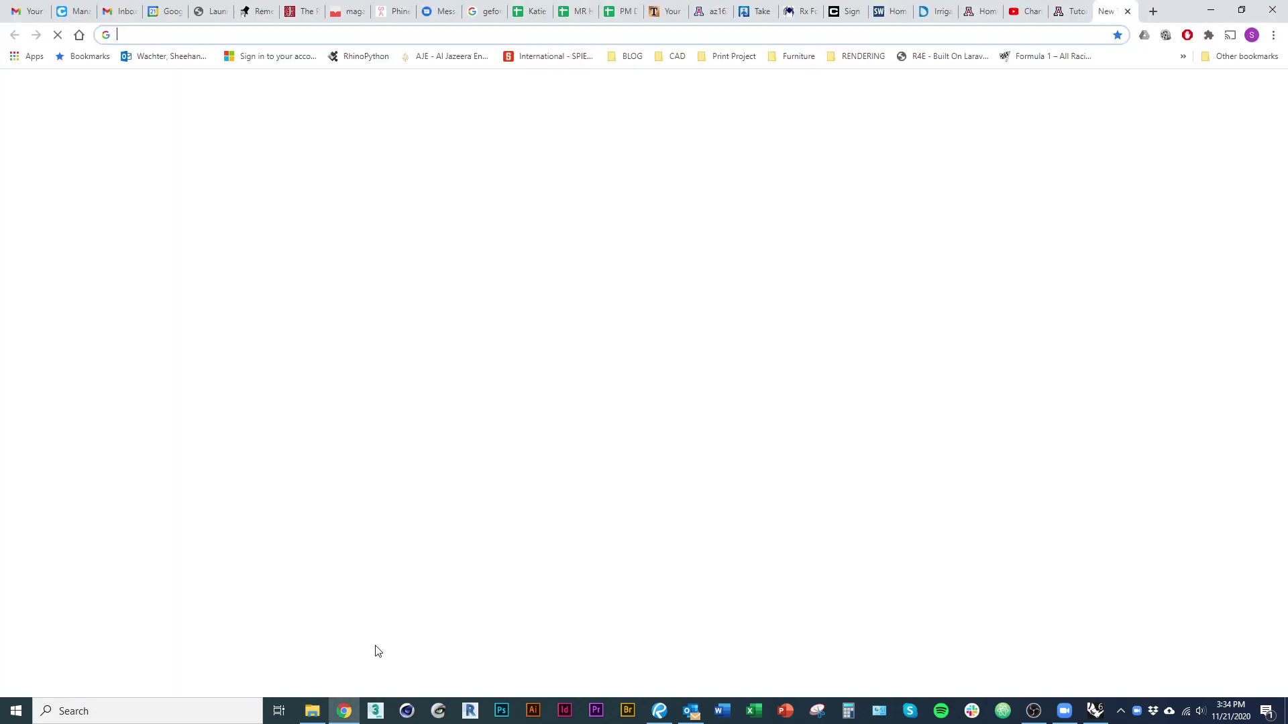
{"action": "type", "text": "chaos"}
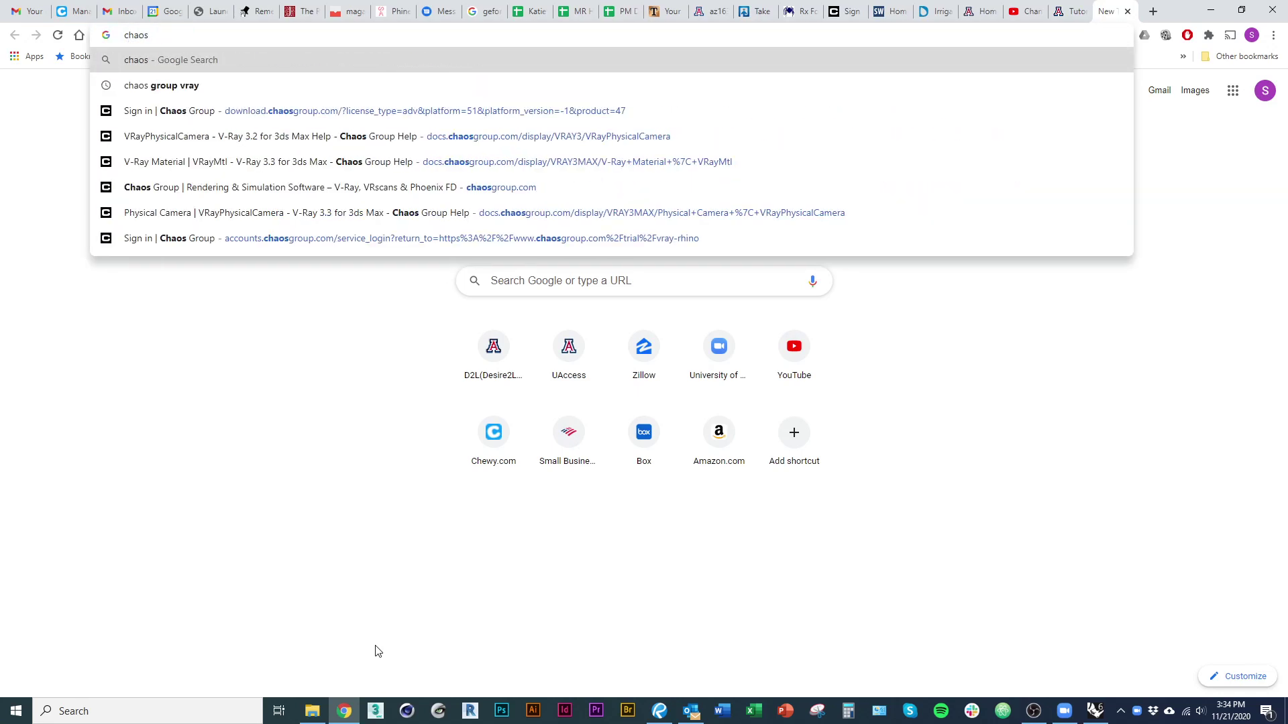
{"action": "type", "text": "group"}
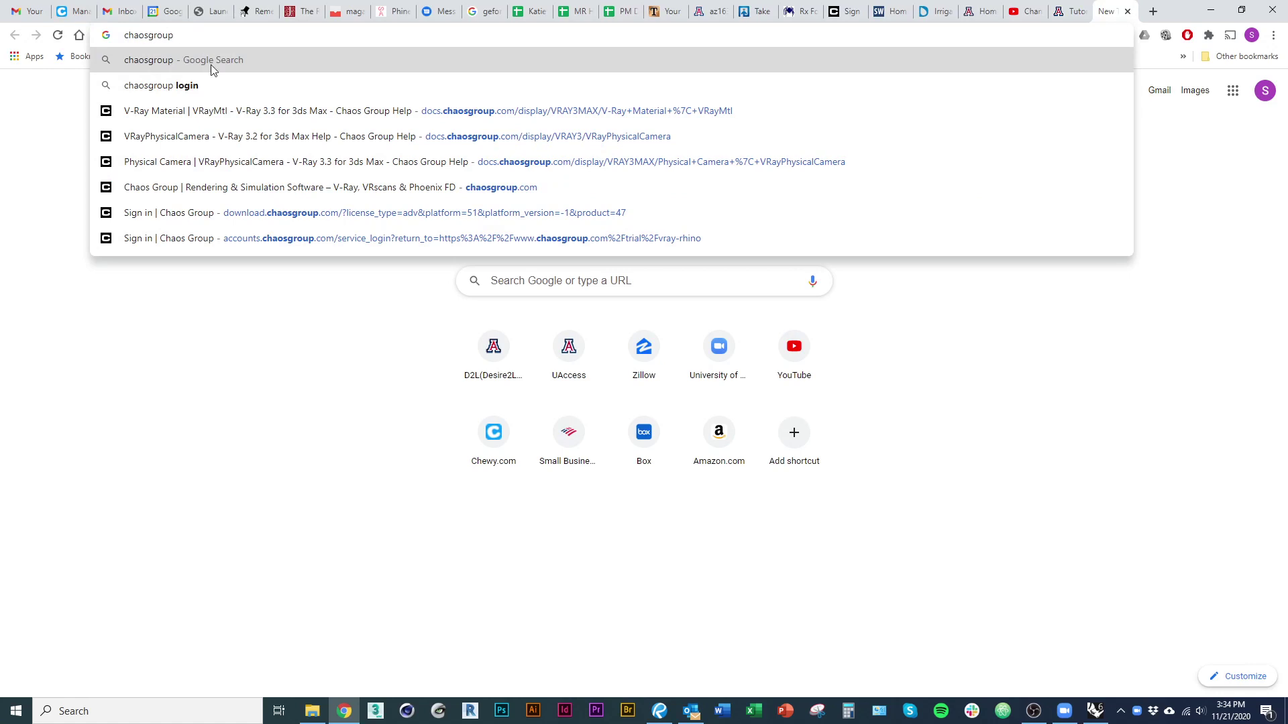
{"action": "left_click", "coordinate": [255, 67]}
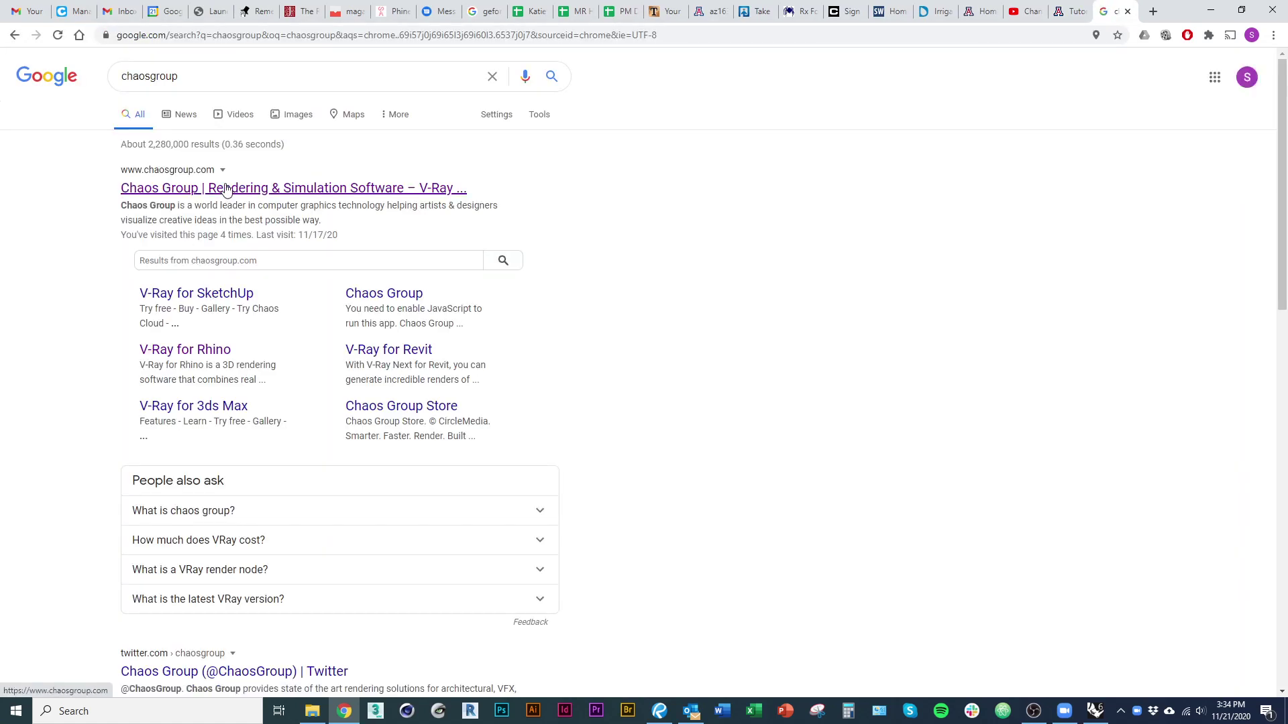
{"action": "left_click", "coordinate": [195, 351]}
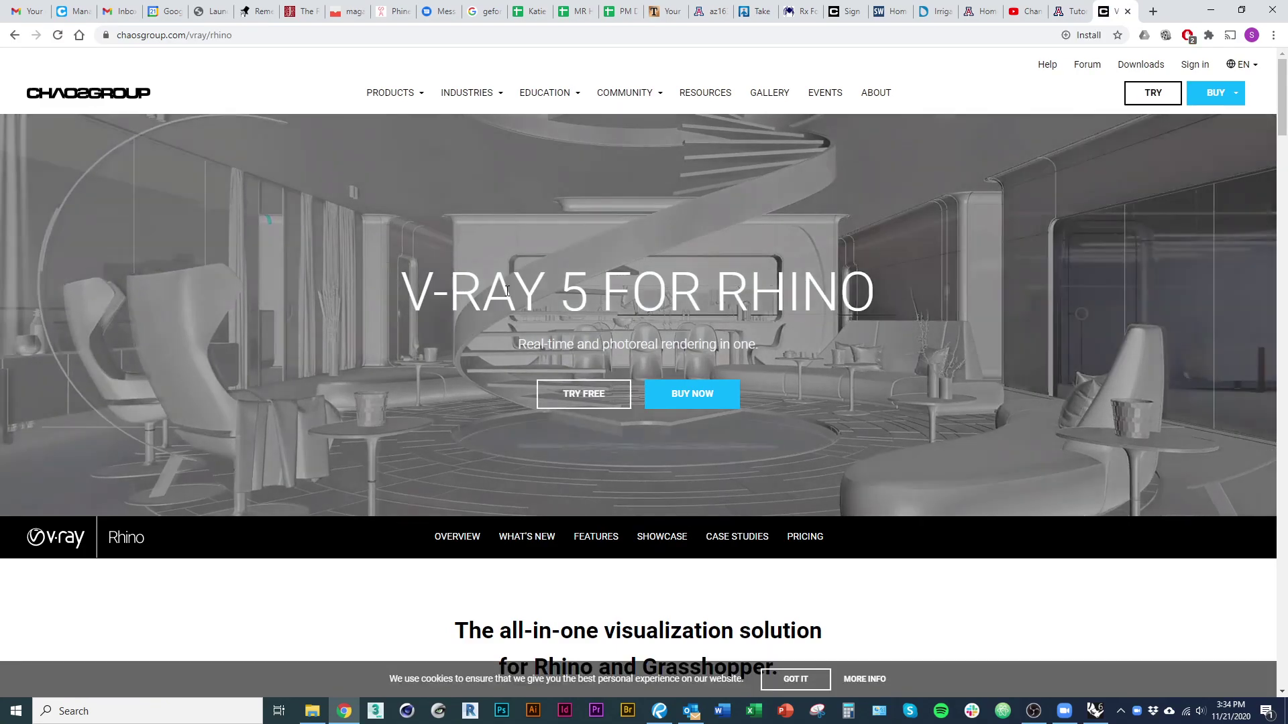
{"action": "scroll", "coordinate": [456, 453], "scroll_direction": "down", "scroll_amount": 5}
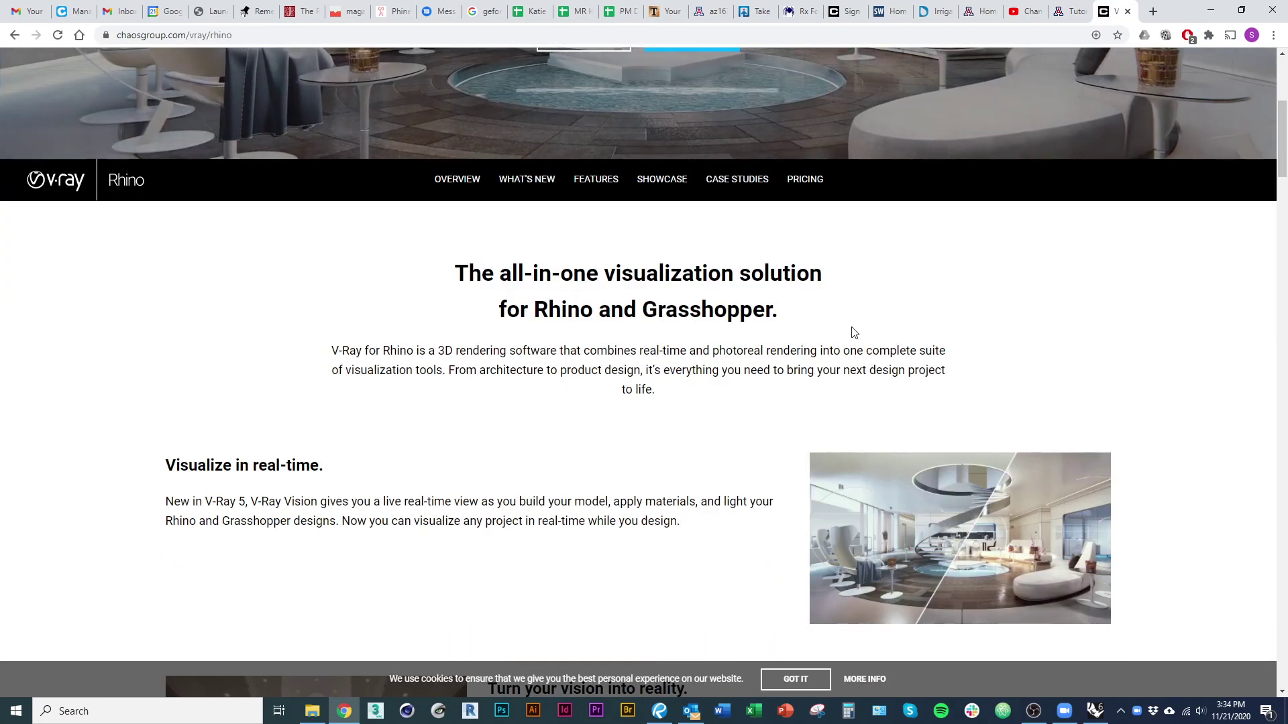
{"action": "scroll", "coordinate": [854, 332], "scroll_direction": "up", "scroll_amount": 5}
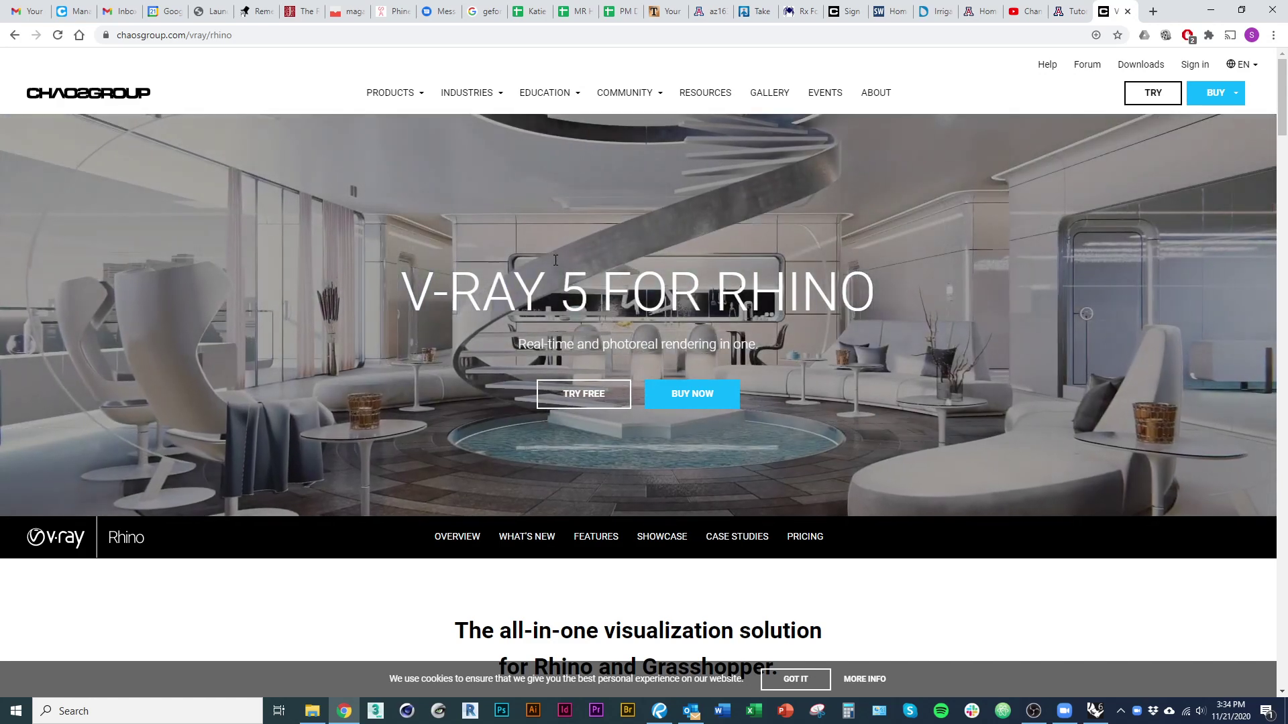
{"action": "key", "text": "alt+Tab"}
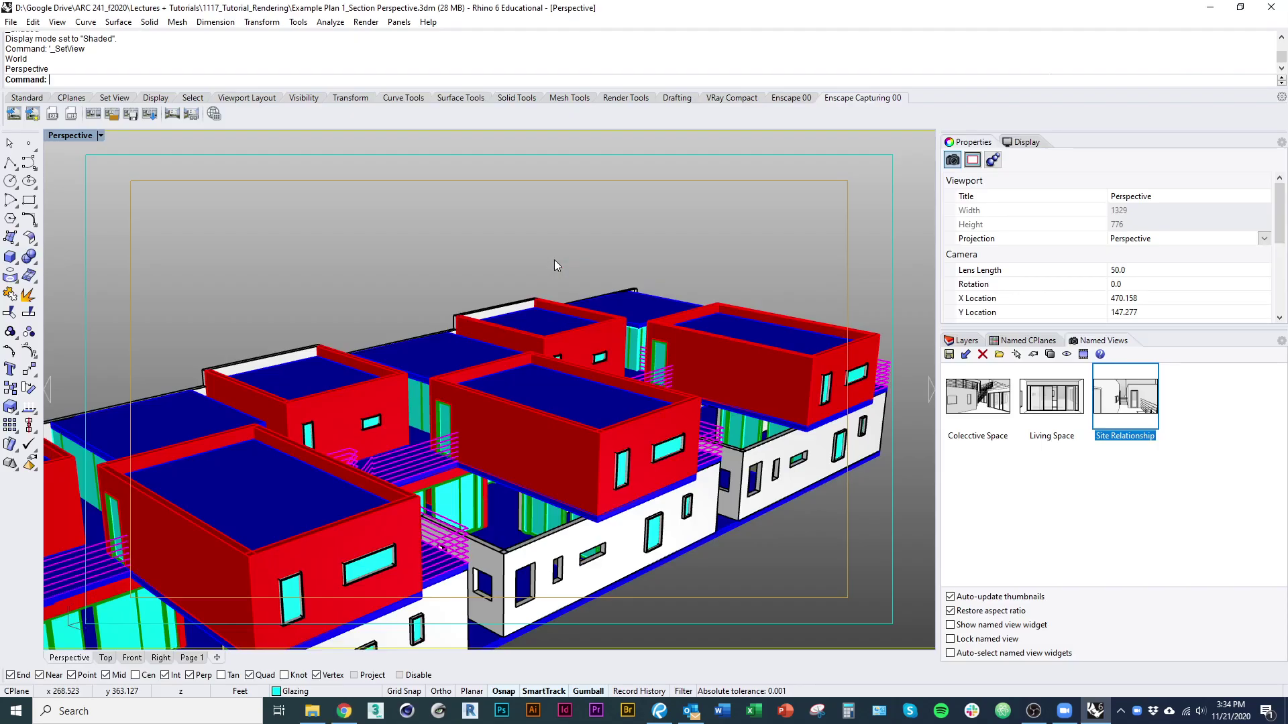
{"action": "mouse_move", "coordinate": [536, 337]}
{"action": "right_mouse_down"}
{"action": "mouse_move", "coordinate": [547, 263]}
{"action": "mouse_move", "coordinate": [489, 356]}
{"action": "mouse_move", "coordinate": [515, 330]}
{"action": "right_mouse_up"}
{"action": "right_click_drag", "start_coordinate": [649, 406], "coordinate": [531, 417], "text": "shift"}
{"action": "right_click_drag", "start_coordinate": [487, 463], "coordinate": [477, 448]}
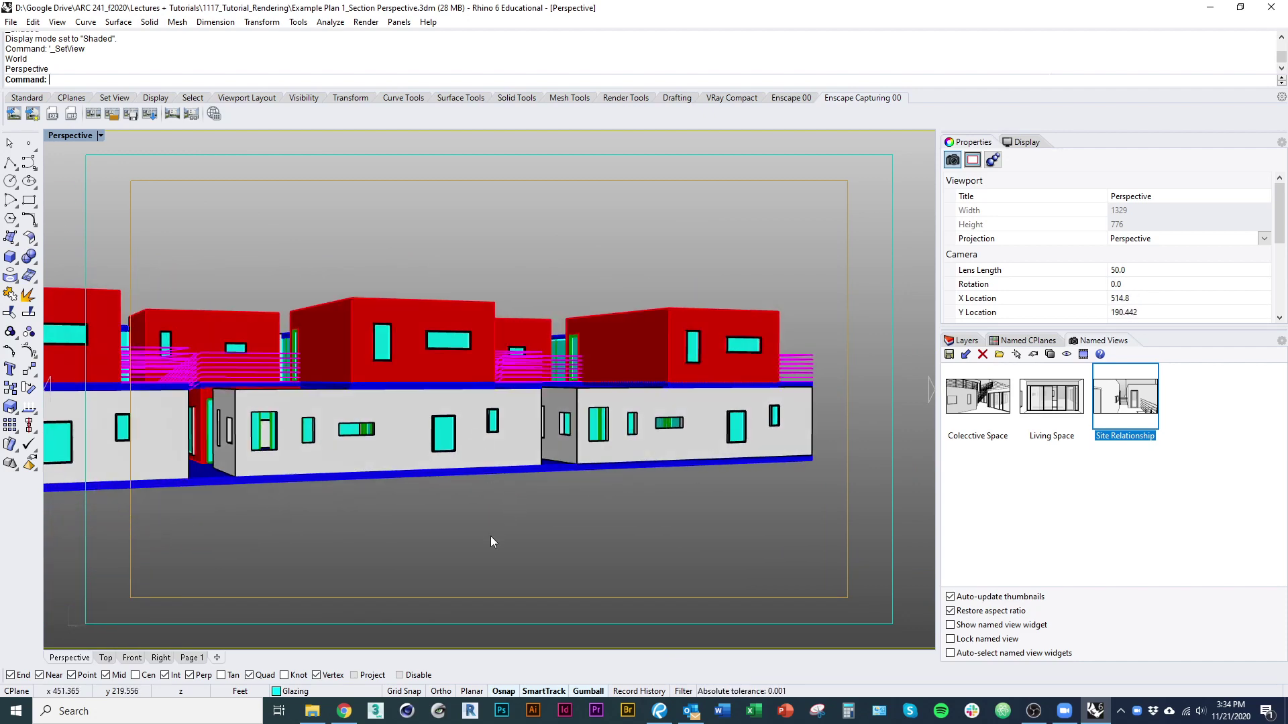
- Switch to Chrome, search the CAPLA website for "software guidebook", and open the School of Architecture Software Guidebook from the Student Software page
{"action": "left_click", "coordinate": [344, 711]}
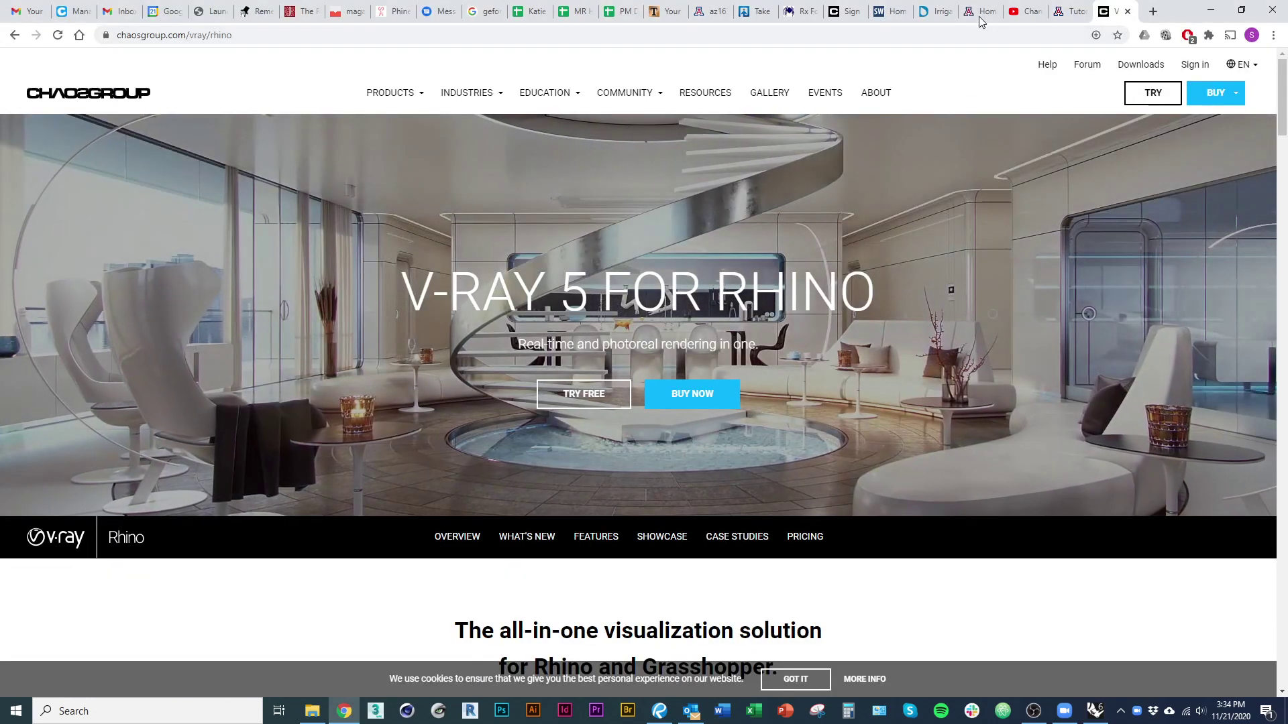
{"action": "left_click", "coordinate": [979, 16]}
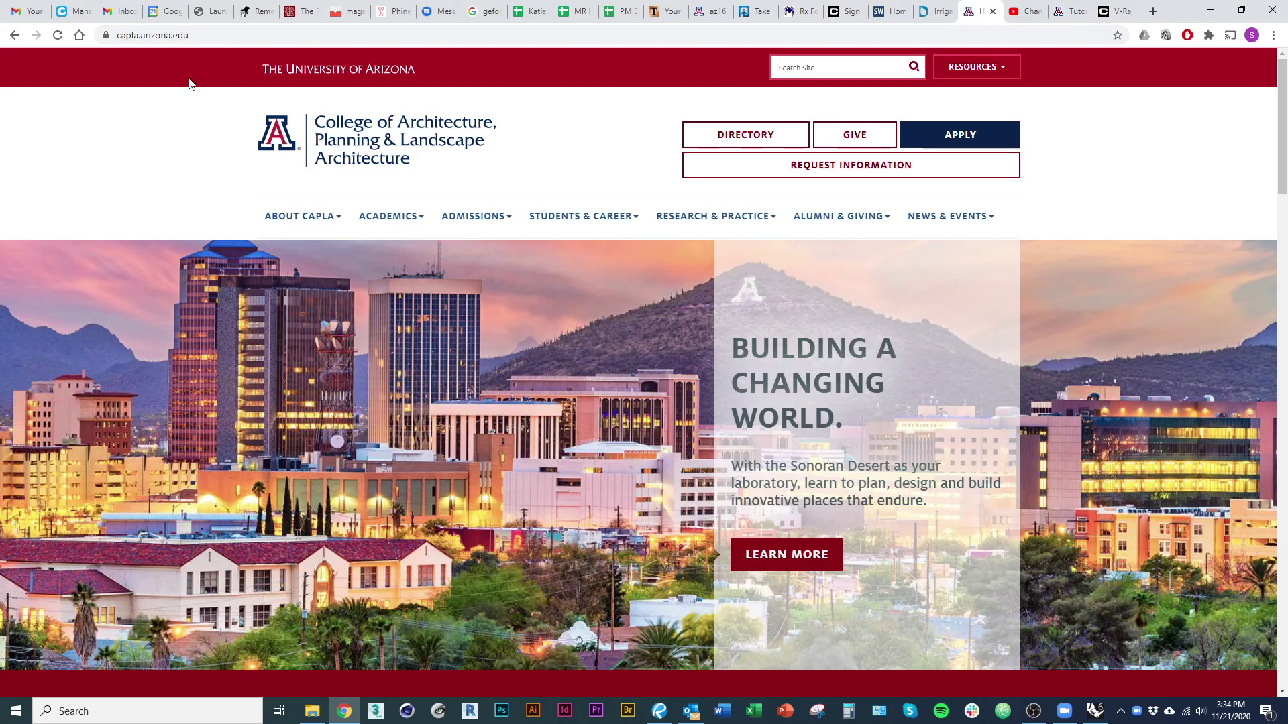
{"action": "left_click", "coordinate": [823, 67]}
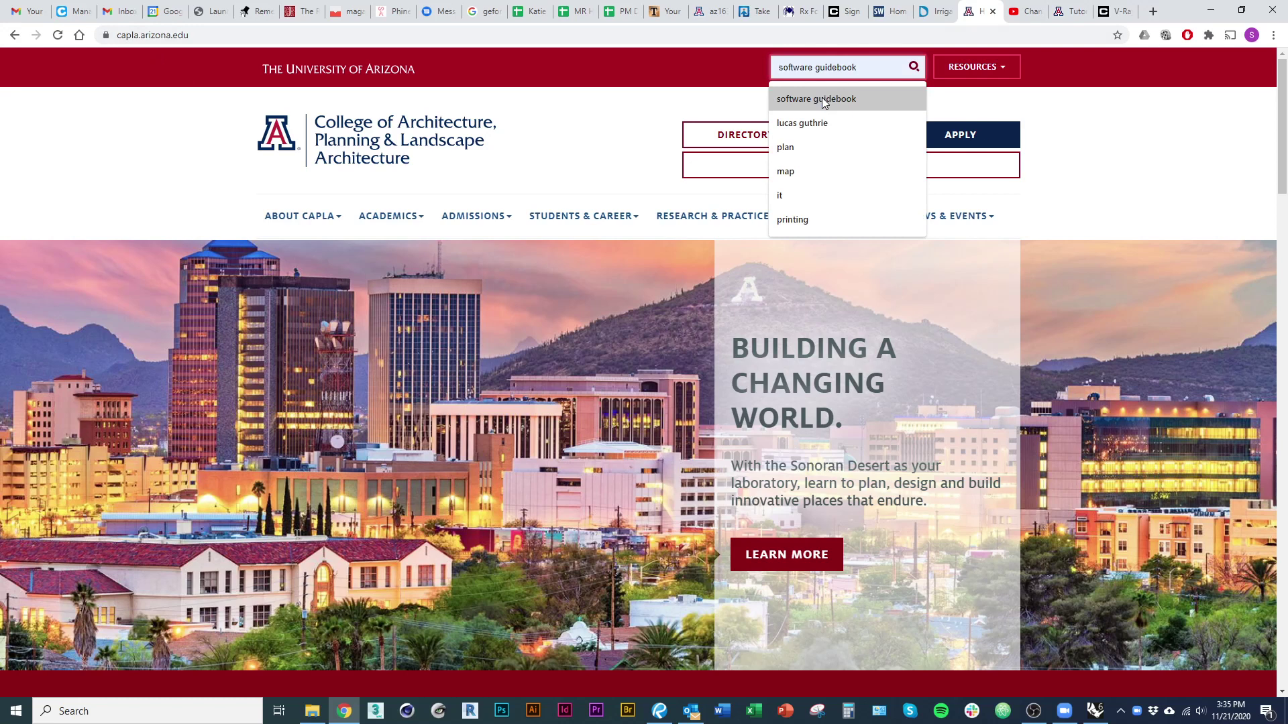
{"action": "left_click", "coordinate": [822, 98]}
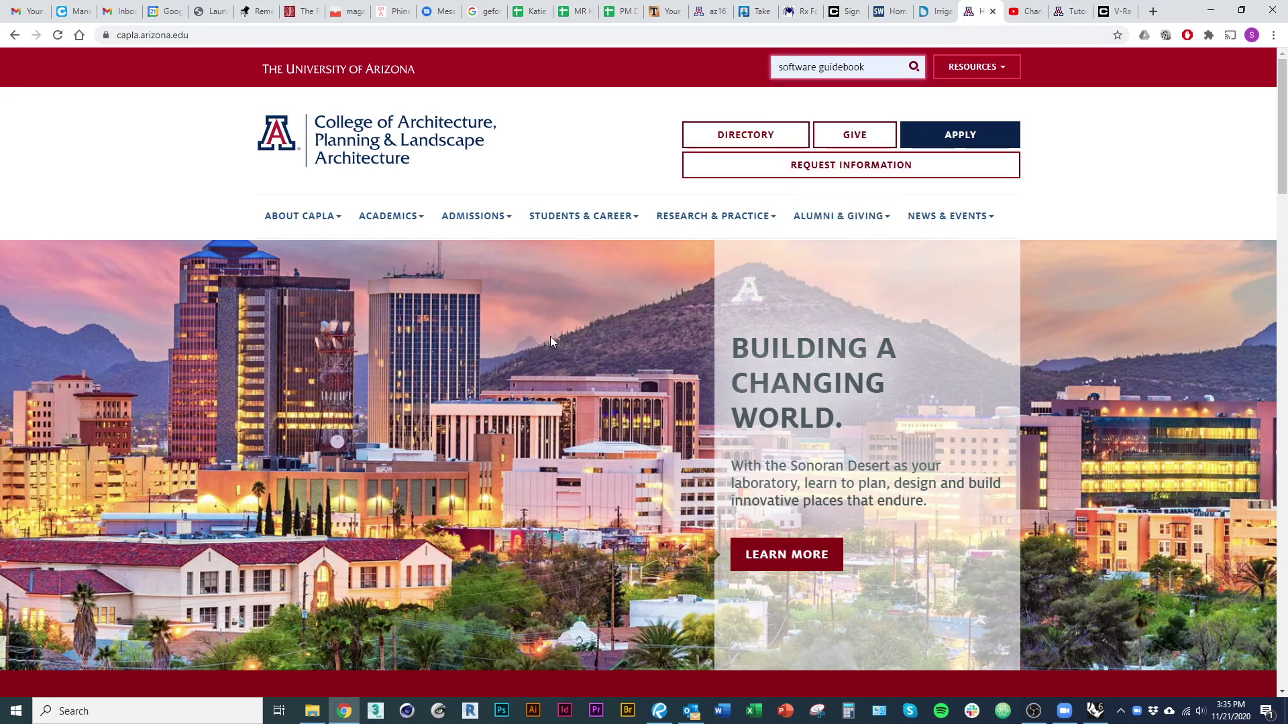
{"action": "key", "text": "Return"}
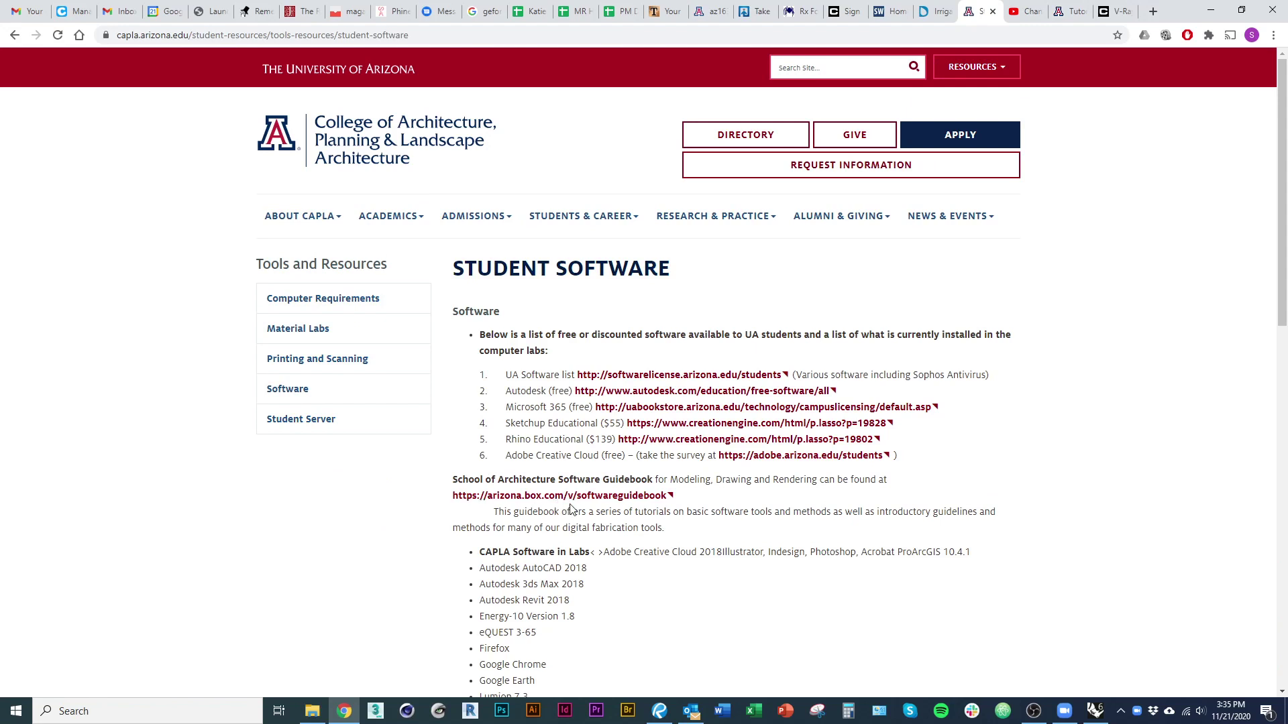
{"action": "left_click", "coordinate": [564, 496]}
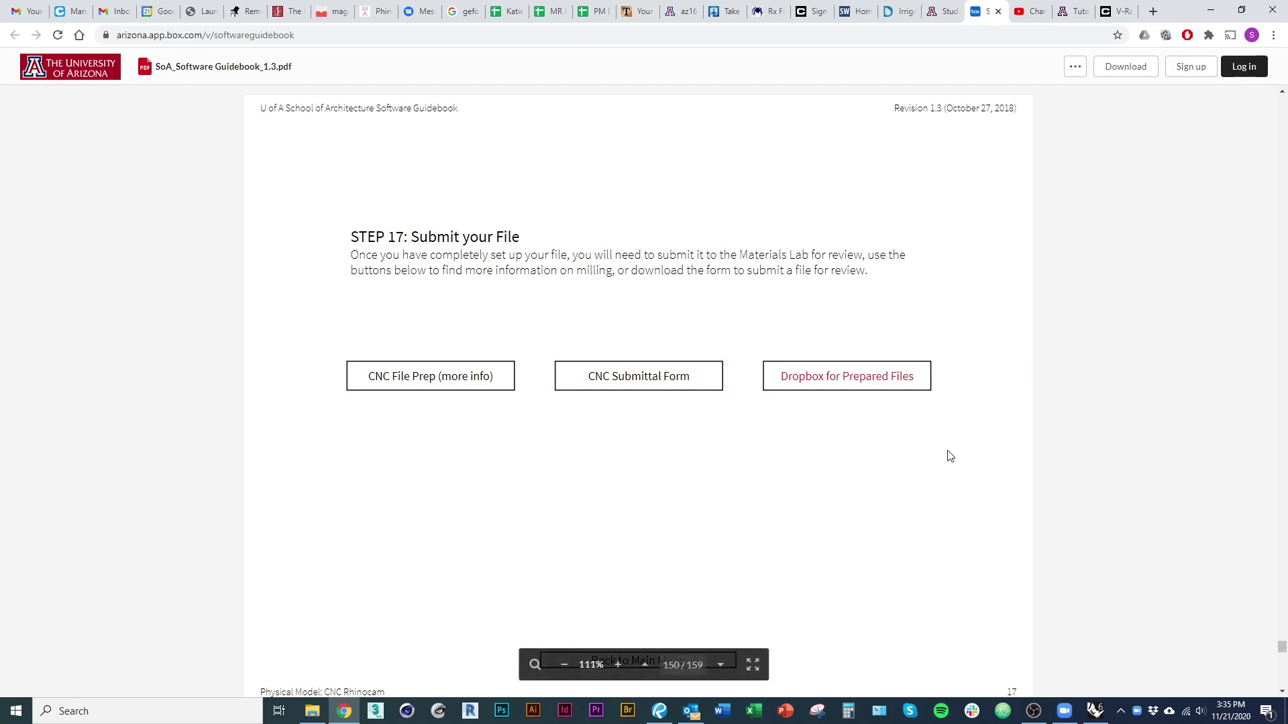
- Open the guidebook's Rhino: Render (Vray) section from its contents page and skim the view, renderer and sunlight setup steps
{"action": "left_click_drag", "start_coordinate": [1282, 645], "coordinate": [1282, 100]}
{"action": "scroll", "coordinate": [751, 263], "scroll_direction": "down", "scroll_amount": 5}
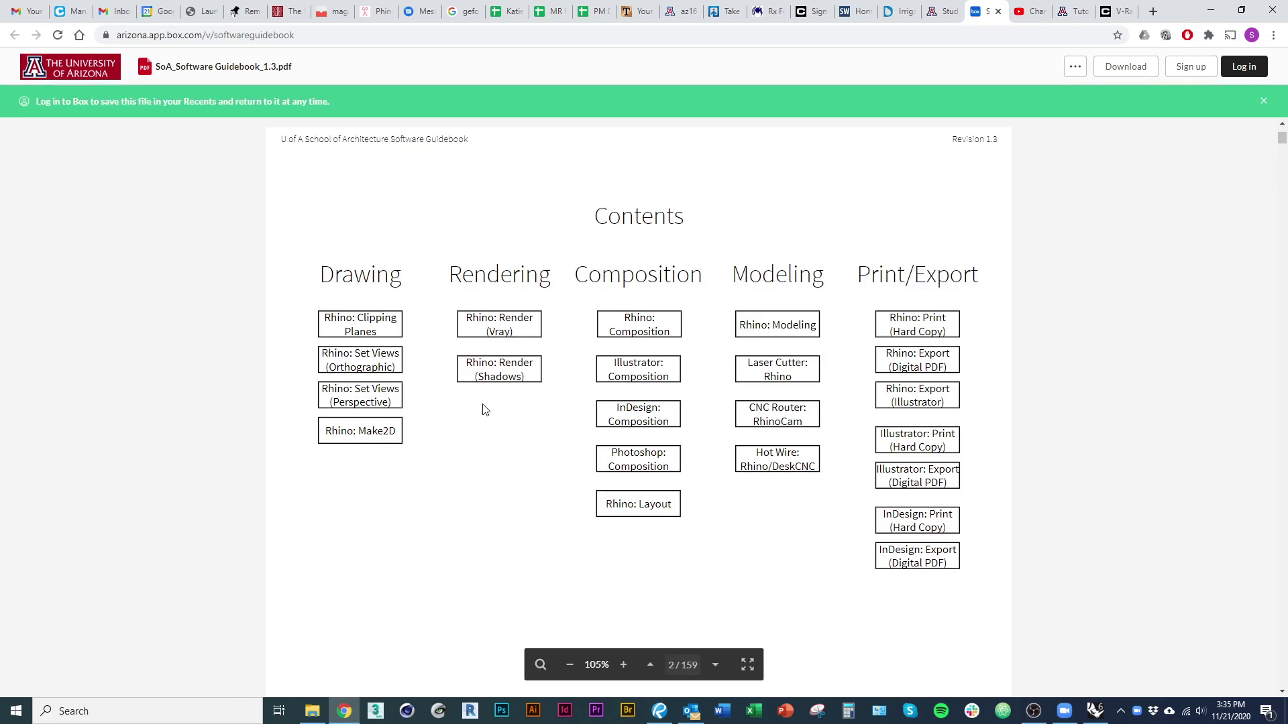
{"action": "left_click", "coordinate": [494, 328]}
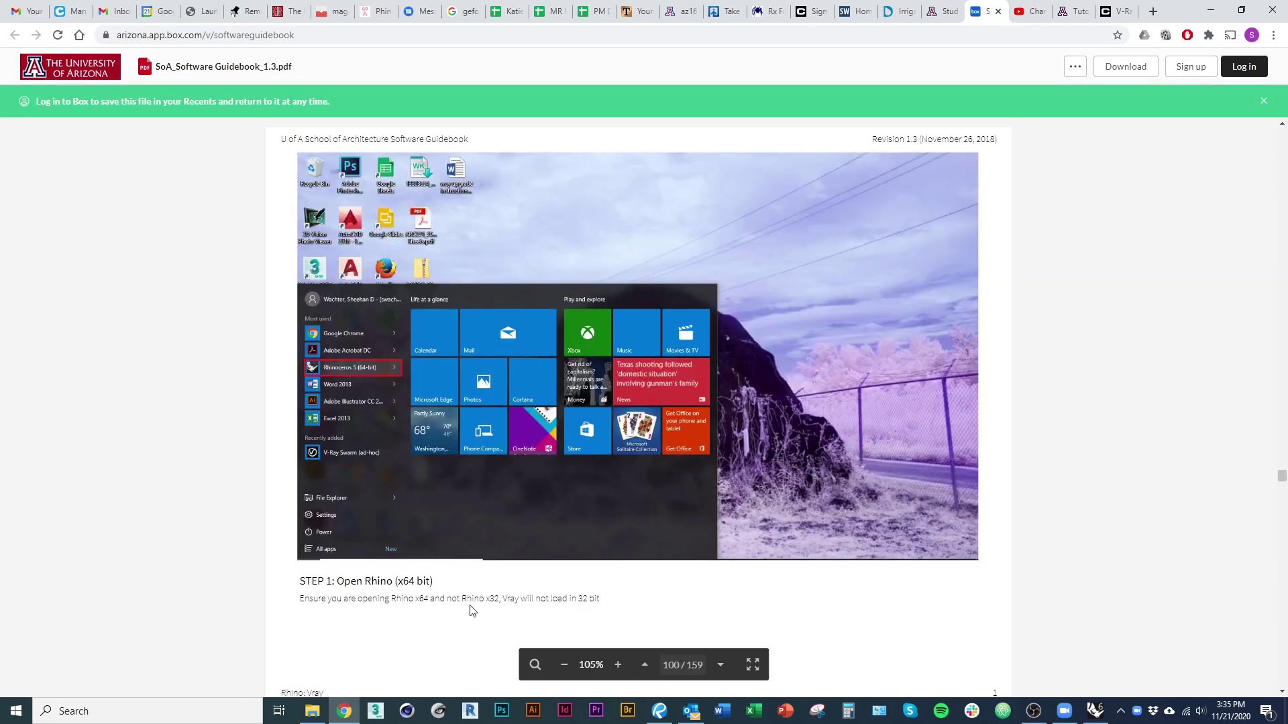
{"action": "scroll", "coordinate": [466, 584], "scroll_direction": "down", "scroll_amount": 15}
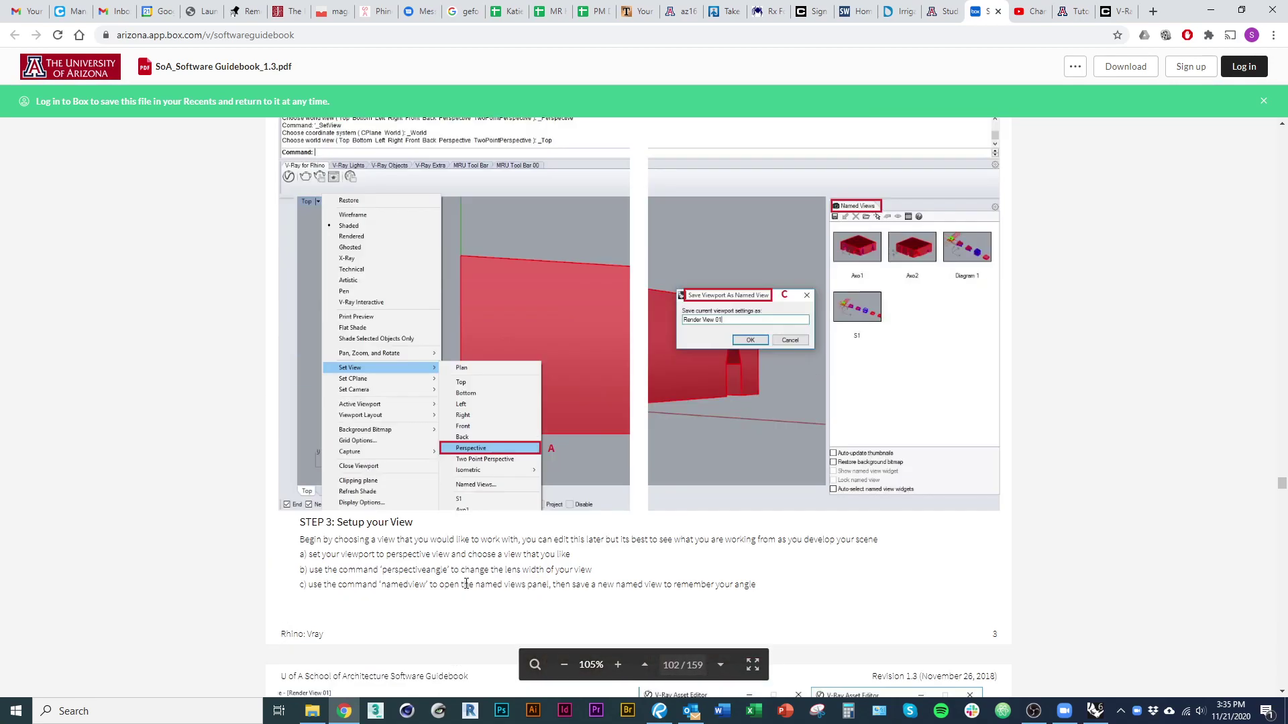
{"action": "scroll", "coordinate": [466, 584], "scroll_direction": "down", "scroll_amount": 20}
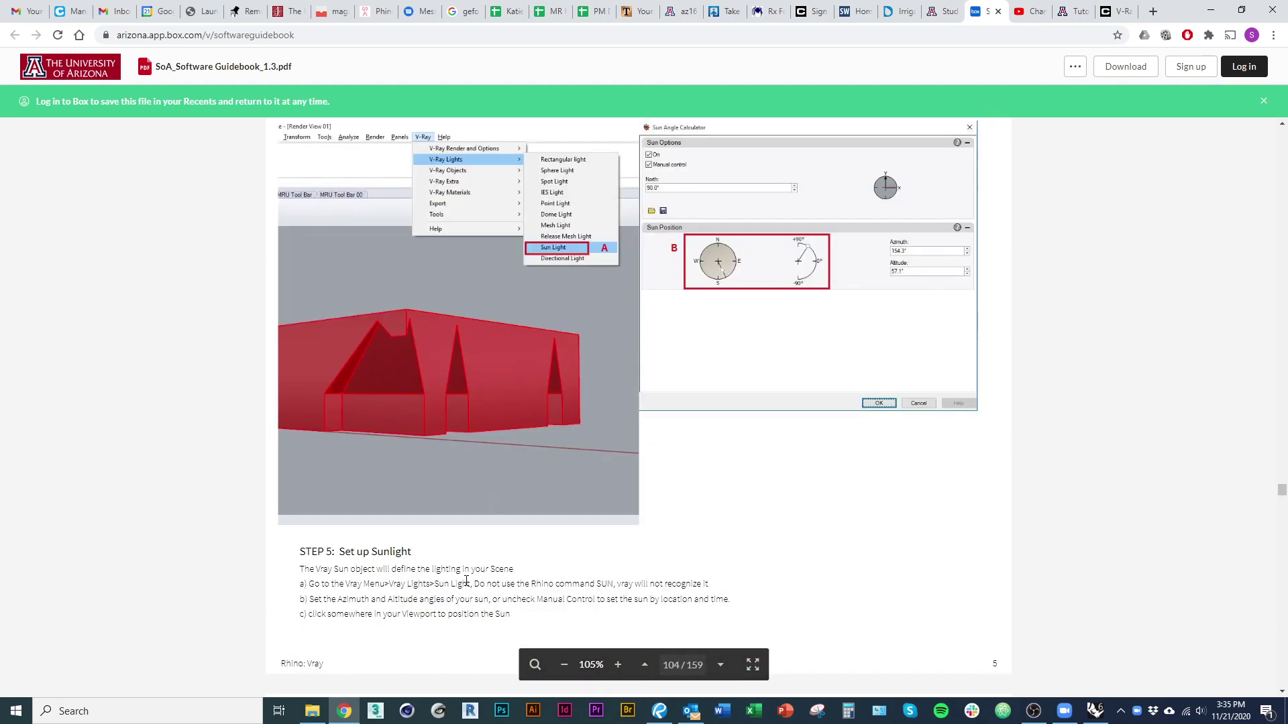
{"action": "scroll", "coordinate": [465, 581], "scroll_direction": "down", "scroll_amount": 8}
{"action": "scroll", "coordinate": [468, 575], "scroll_direction": "up", "scroll_amount": 15}
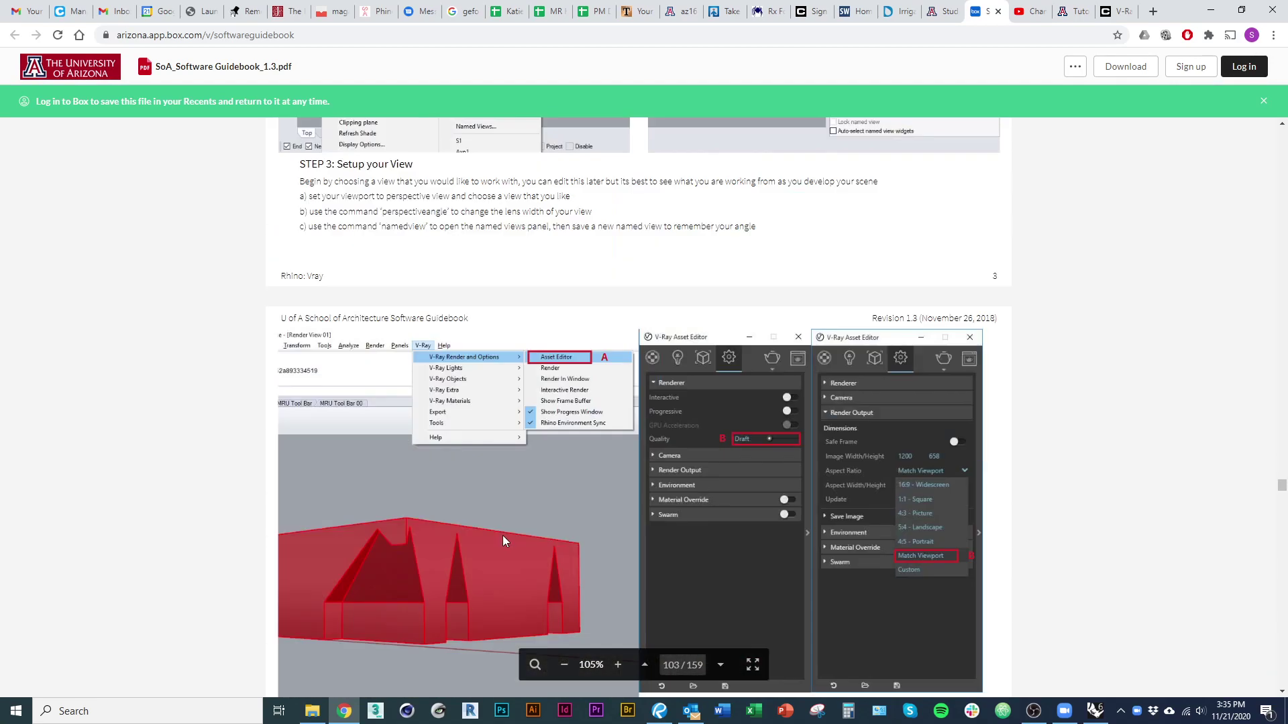
{"action": "scroll", "coordinate": [504, 540], "scroll_direction": "up", "scroll_amount": 15}
- Switch to Rhino and set the current renderer to V-Ray for Rhino
{"action": "key", "text": "alt+Tab"}
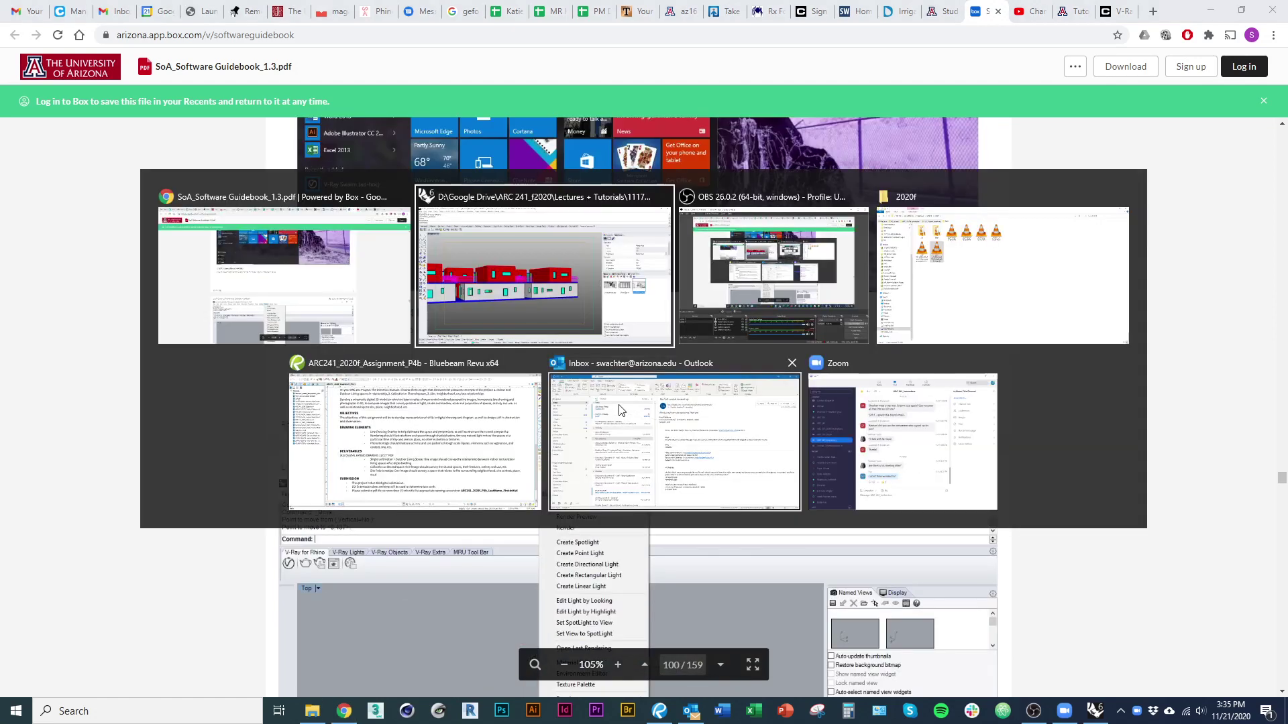
{"action": "left_click", "coordinate": [581, 342]}
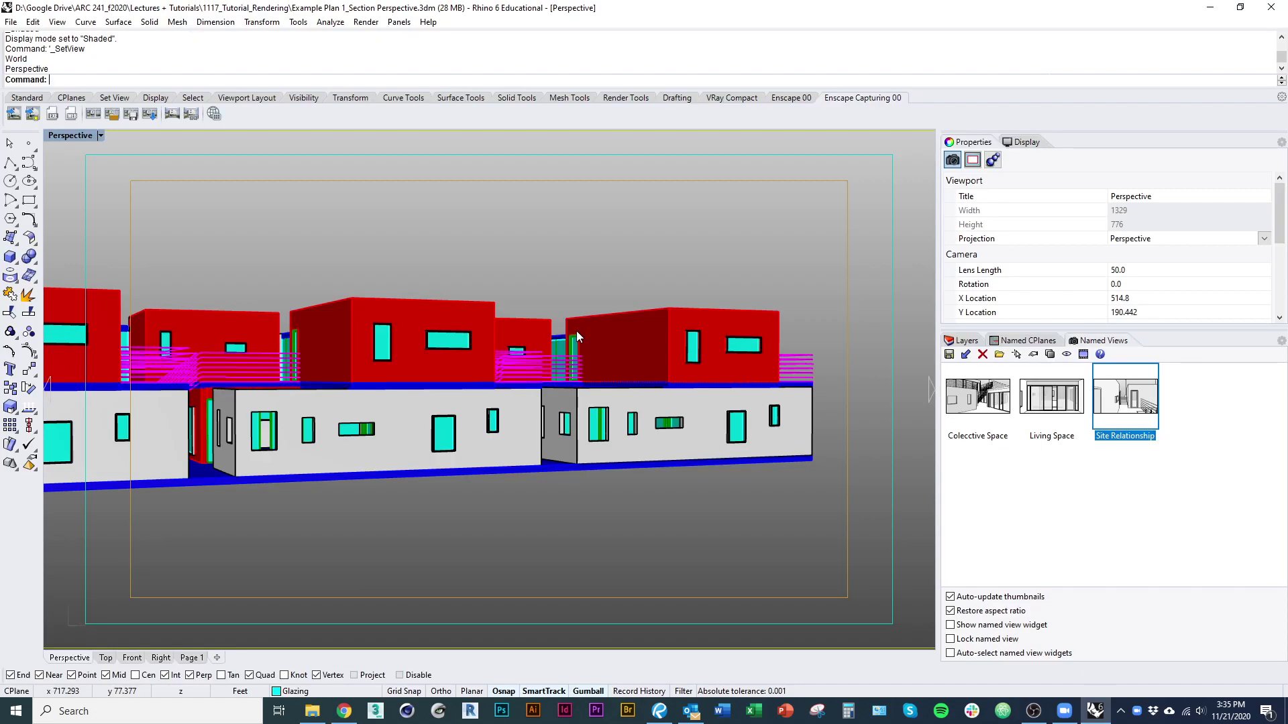
{"action": "left_click", "coordinate": [366, 22]}
{"action": "mouse_move", "coordinate": [447, 368]}
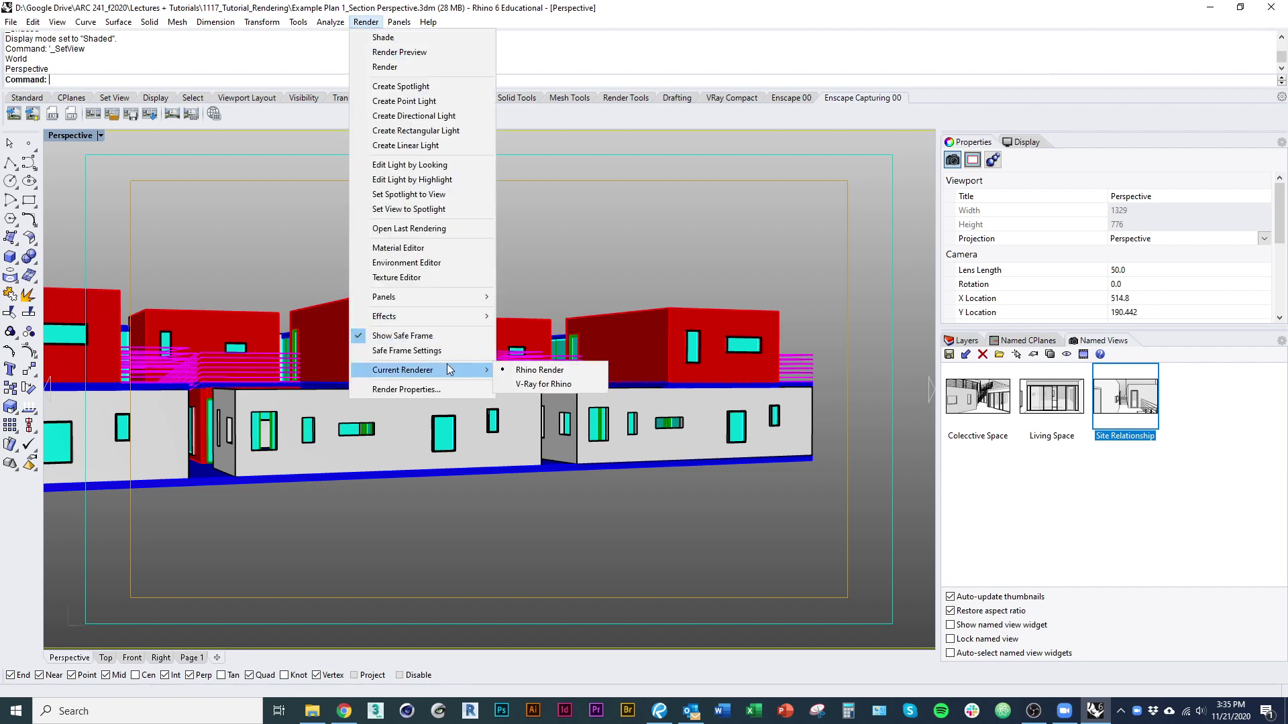
{"action": "left_click", "coordinate": [565, 385]}
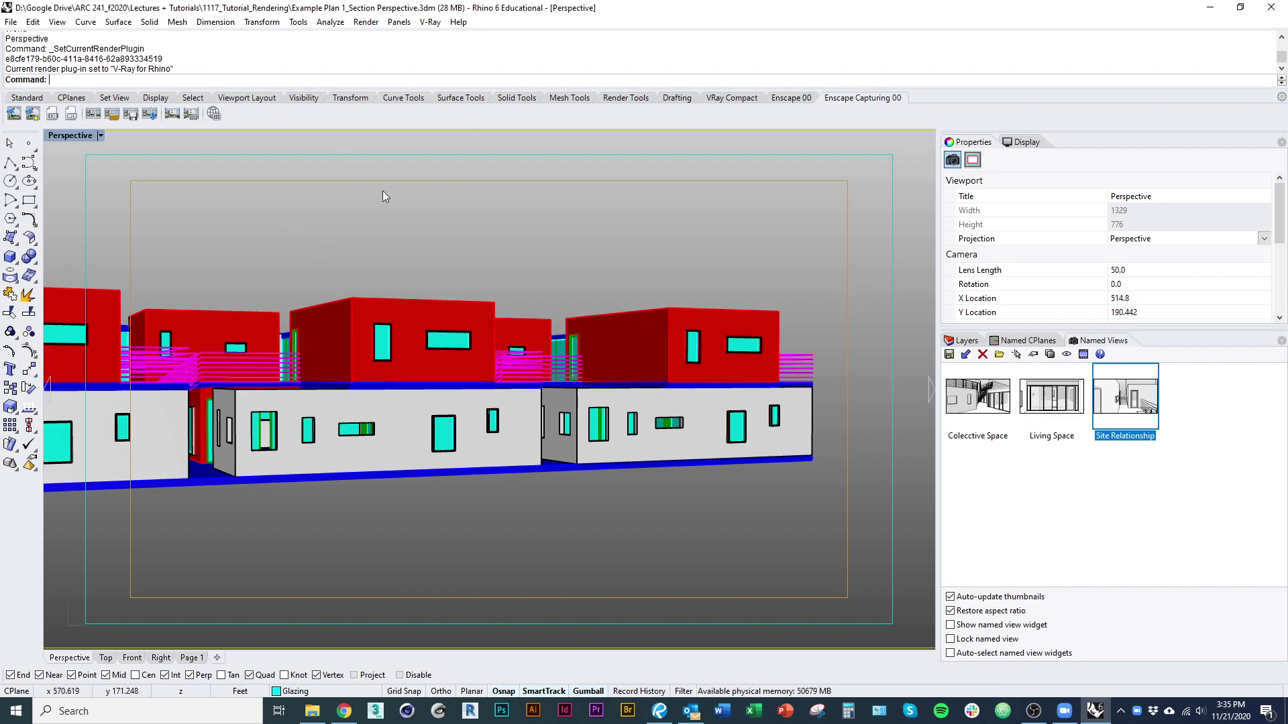
- Open the V-Ray Asset Editor and show only the scene's lights
{"action": "scroll", "coordinate": [445, 204], "scroll_direction": "up", "scroll_amount": 3}
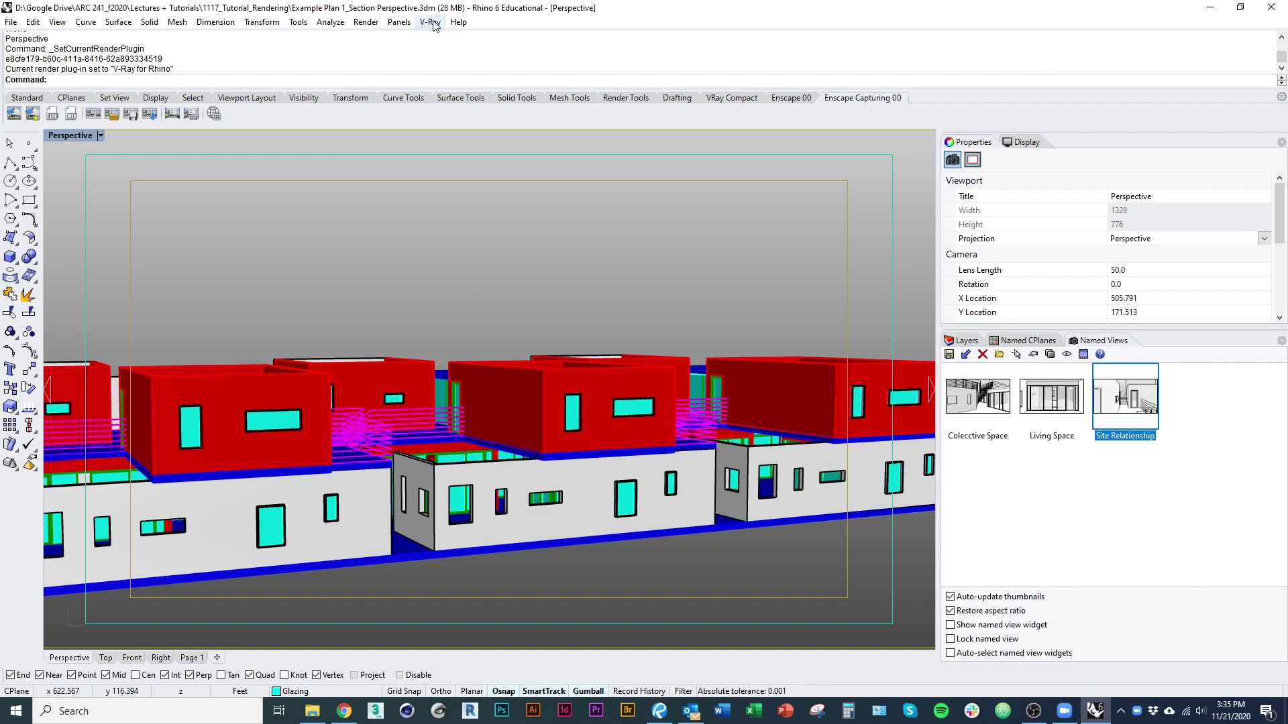
{"action": "left_click", "coordinate": [433, 24]}
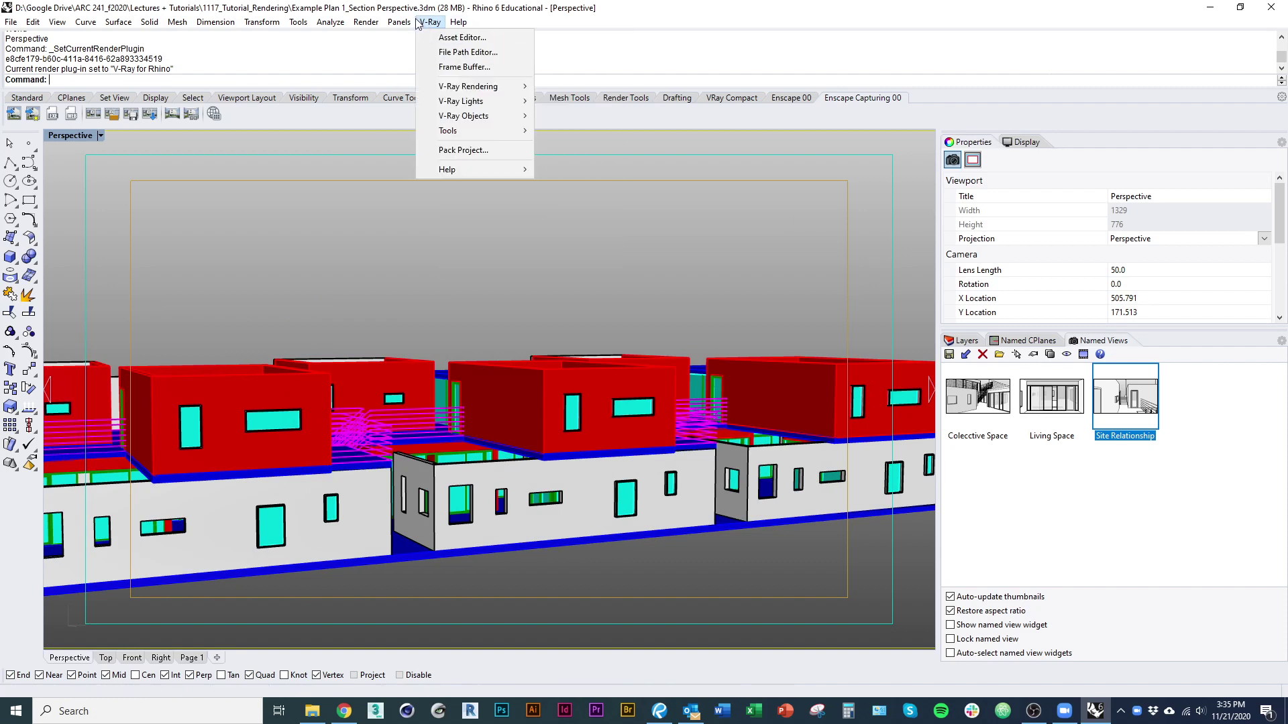
{"action": "left_click", "coordinate": [451, 42]}
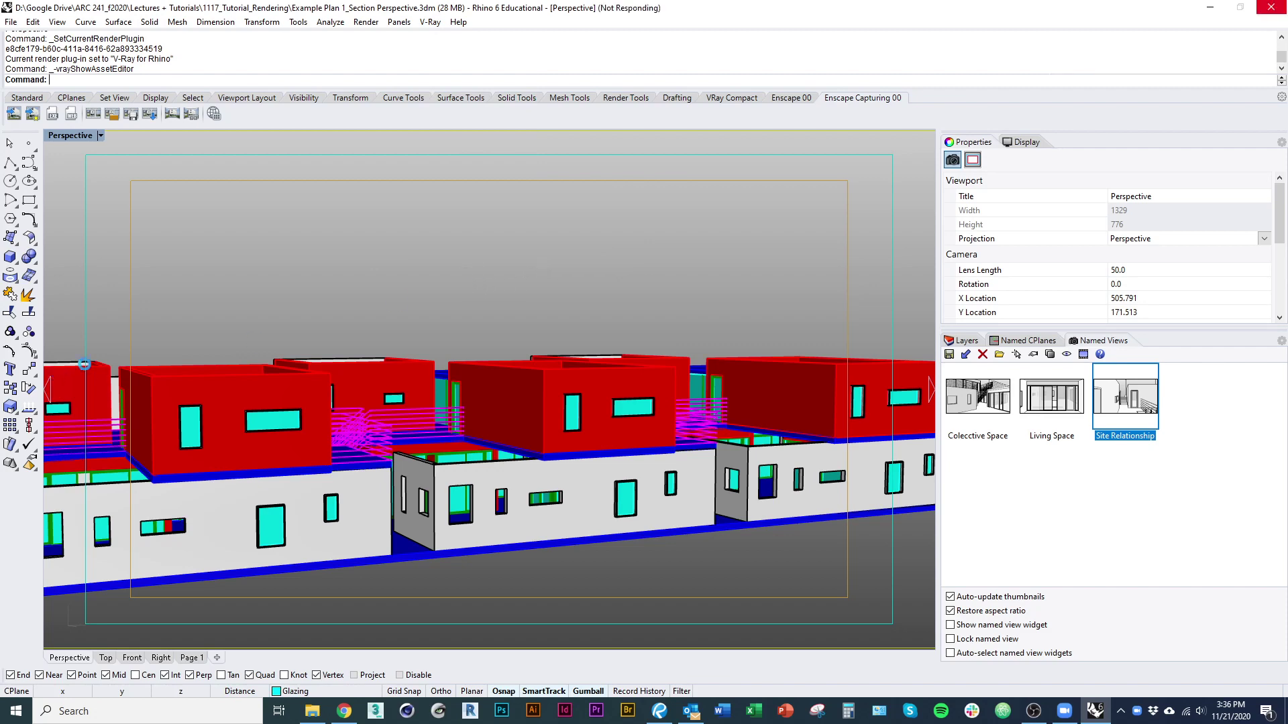
{"action": "left_click_drag", "start_coordinate": [634, 134], "coordinate": [560, 133]}
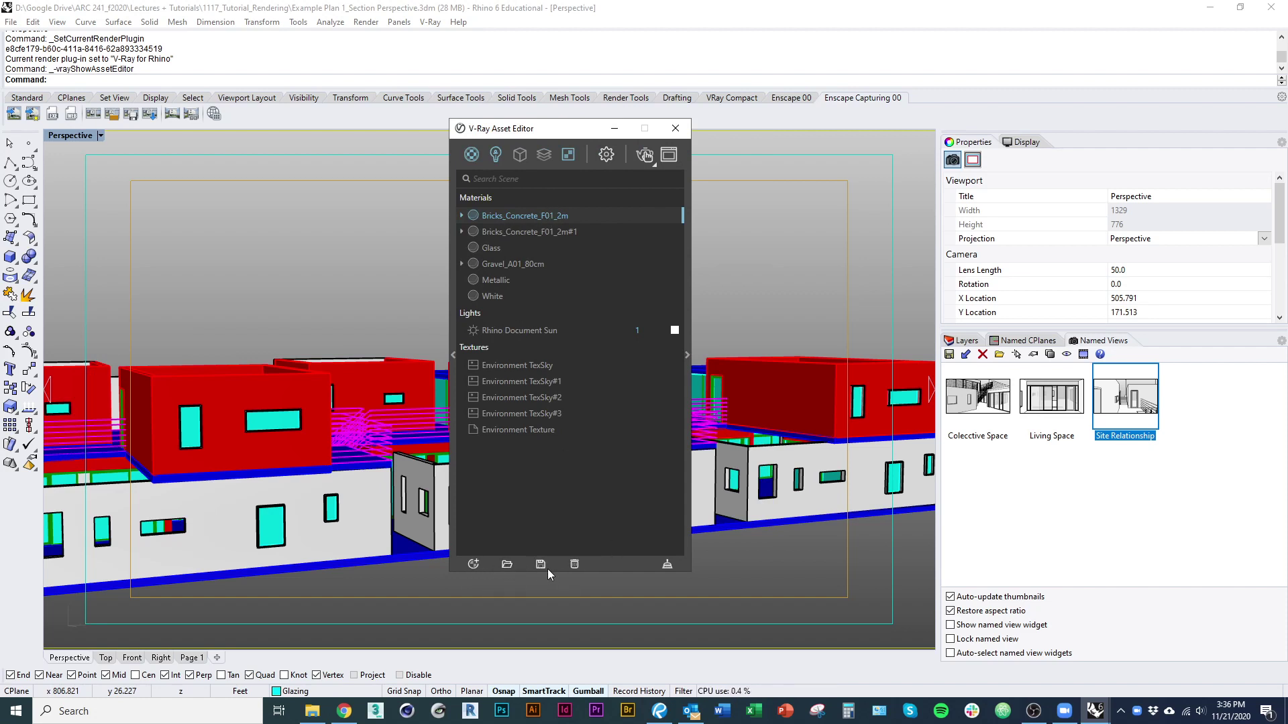
{"action": "left_click", "coordinate": [495, 154]}
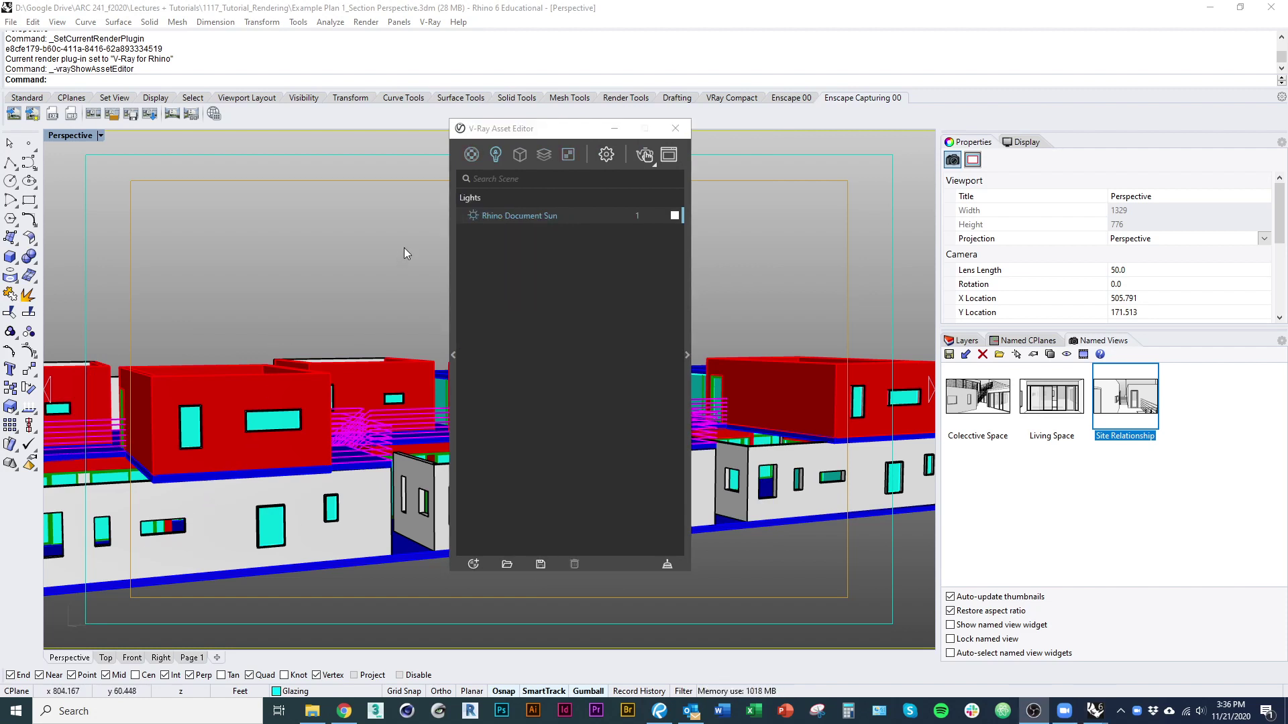
- Show the V-Ray render settings, toggle the Interactive option off and back on, and collapse the Render section
{"action": "left_click", "coordinate": [605, 156]}
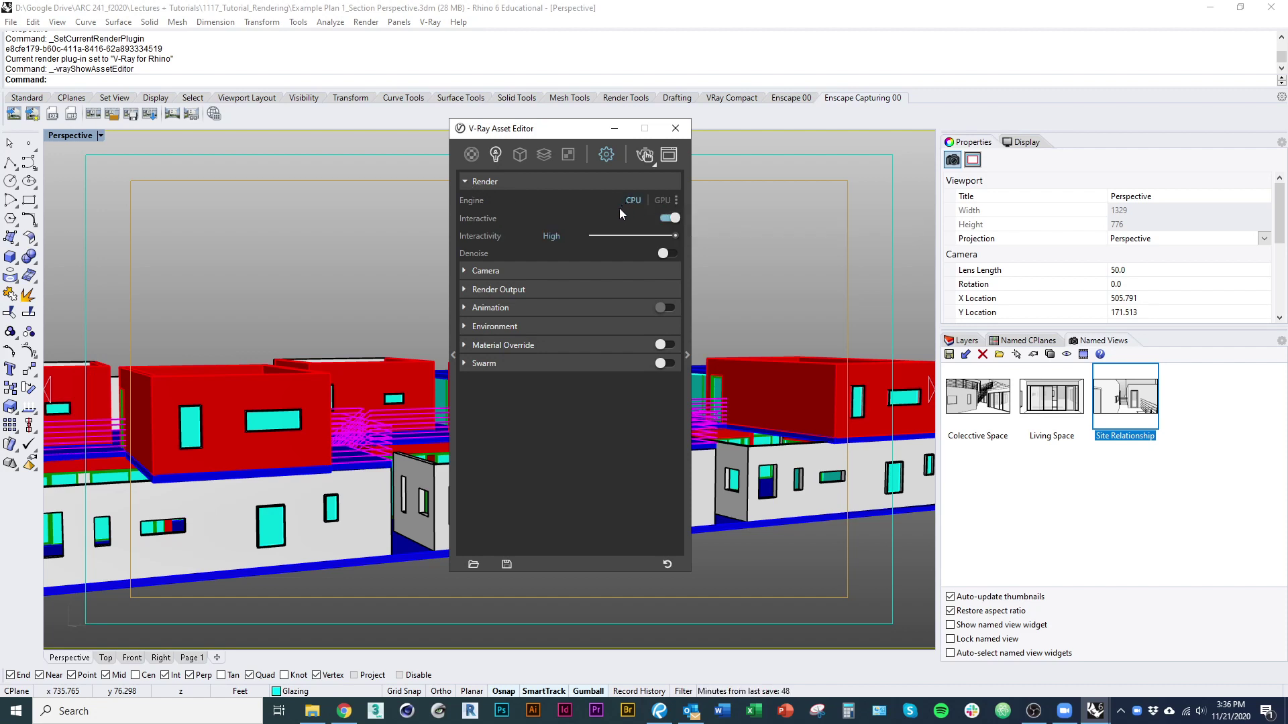
{"action": "left_click", "coordinate": [665, 217]}
{"action": "left_click", "coordinate": [667, 219]}
{"action": "left_click", "coordinate": [478, 182]}
- Expand the Camera settings, inspect the editable exposure value, and collapse the section again
{"action": "left_click", "coordinate": [478, 201]}
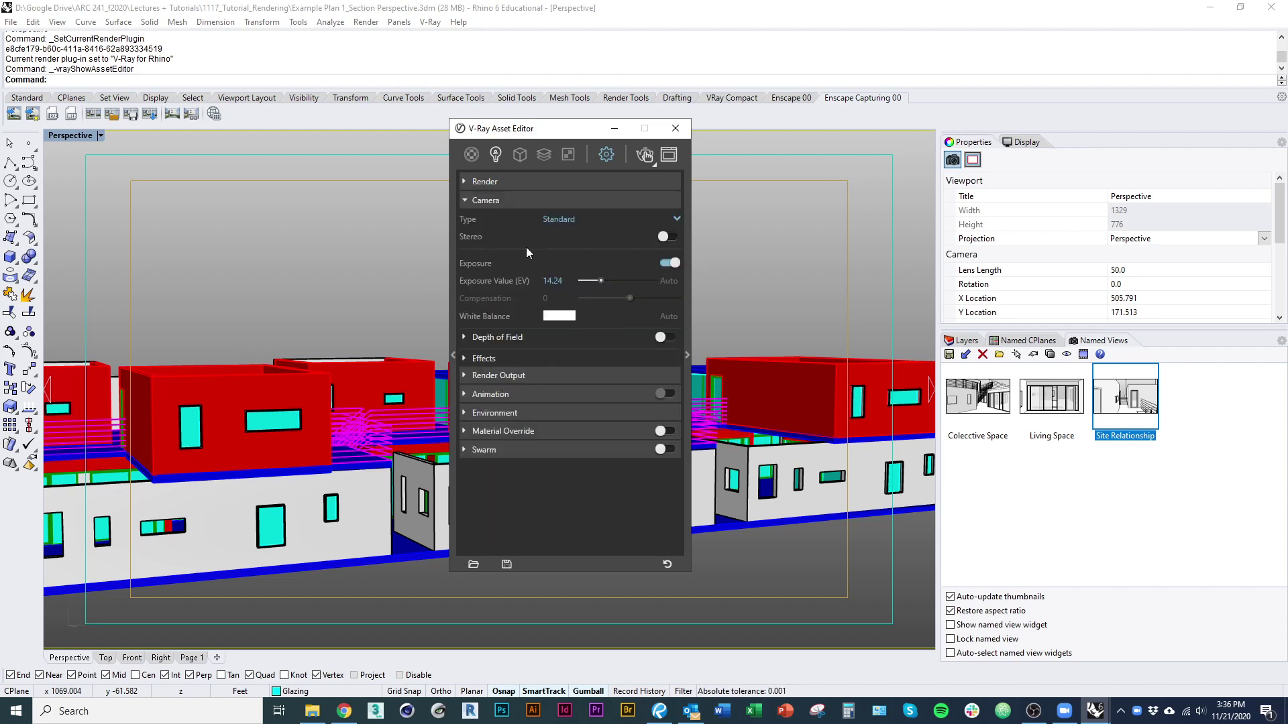
{"action": "double_click", "coordinate": [567, 278]}
{"action": "key", "text": "Return"}
{"action": "left_click", "coordinate": [517, 201]}
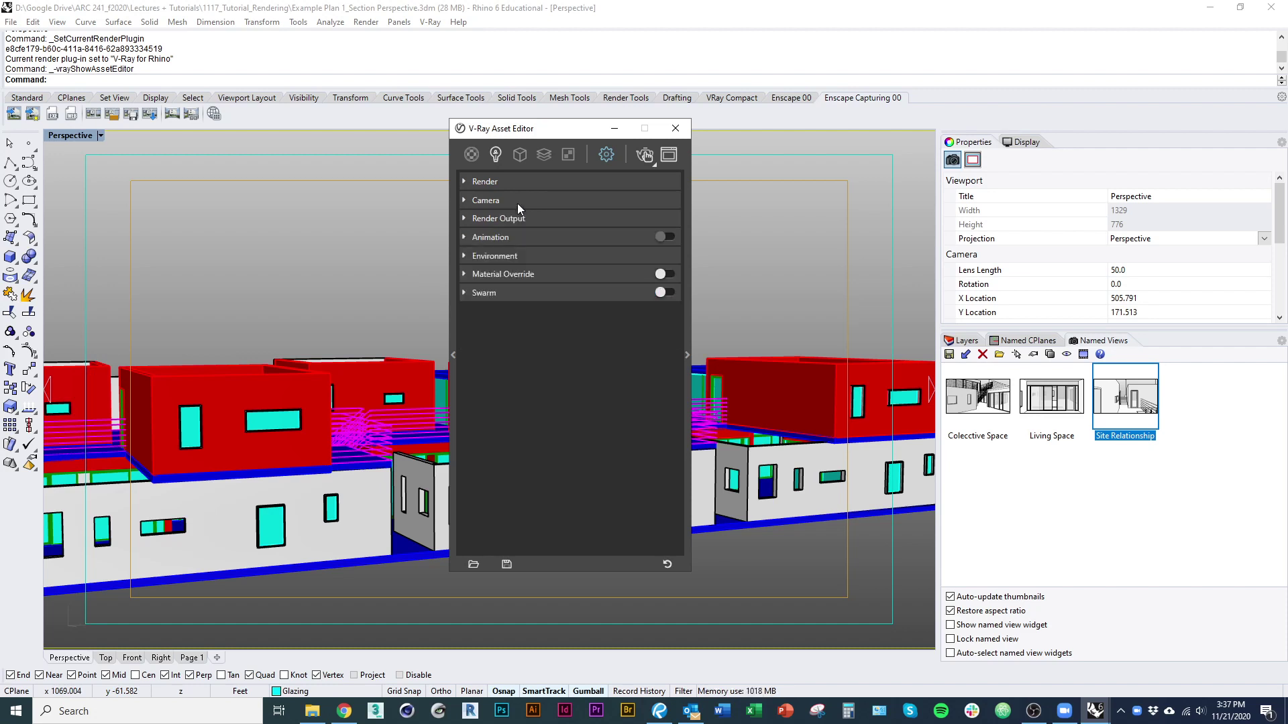
- Expand the Render Output settings and set the aspect ratio to Match Viewport
{"action": "left_click", "coordinate": [502, 216]}
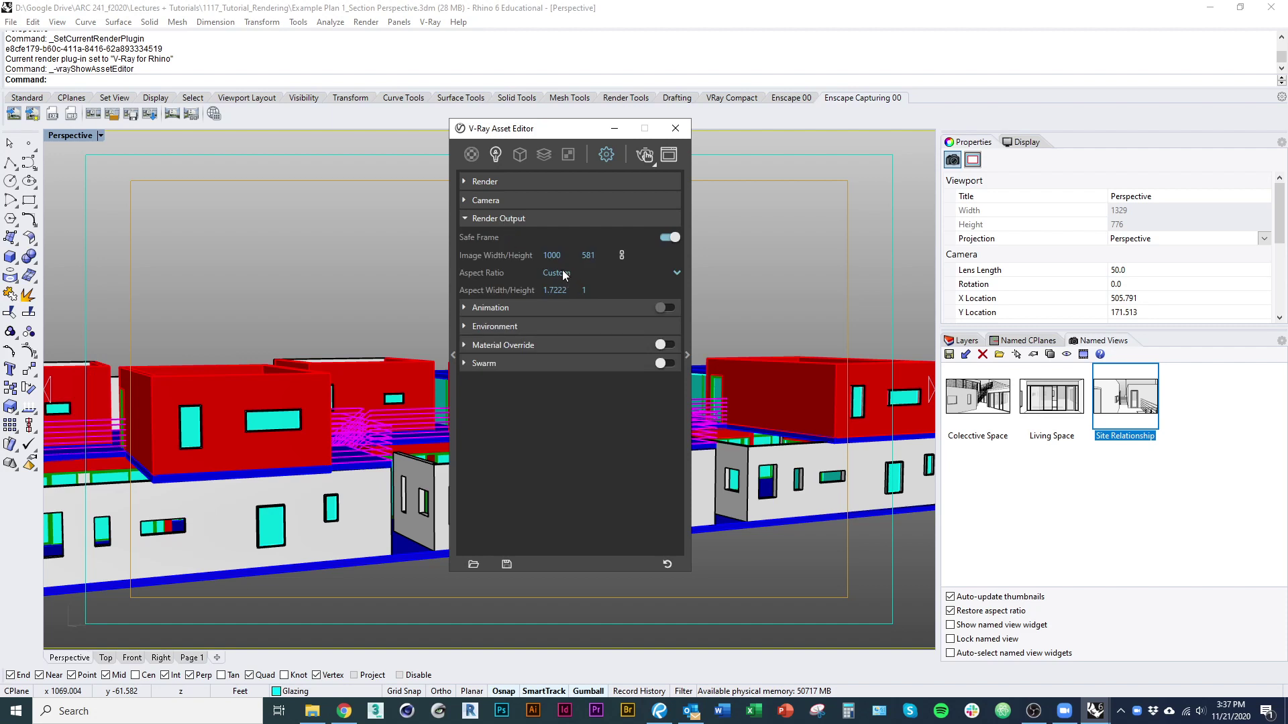
{"action": "left_click", "coordinate": [591, 273]}
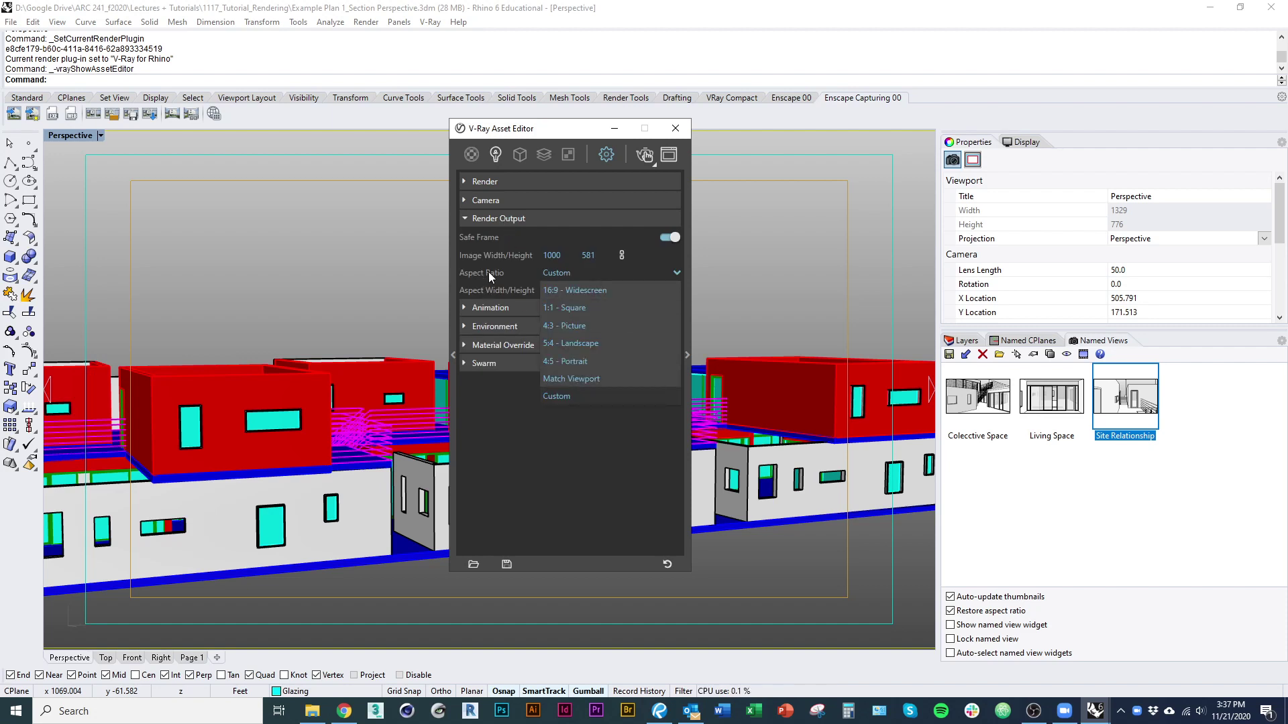
{"action": "left_click", "coordinate": [578, 379]}
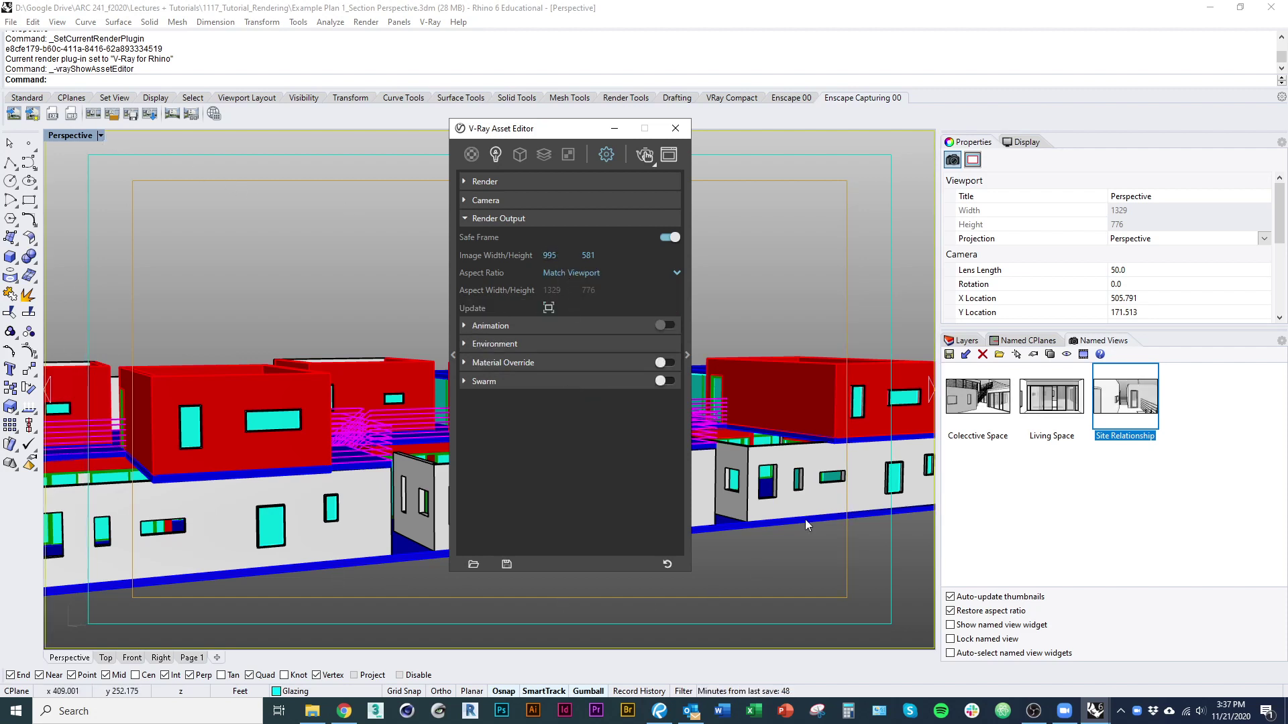
- Toggle the Safe Frame option off and back on twice to compare the viewport framing
{"action": "left_click", "coordinate": [670, 237]}
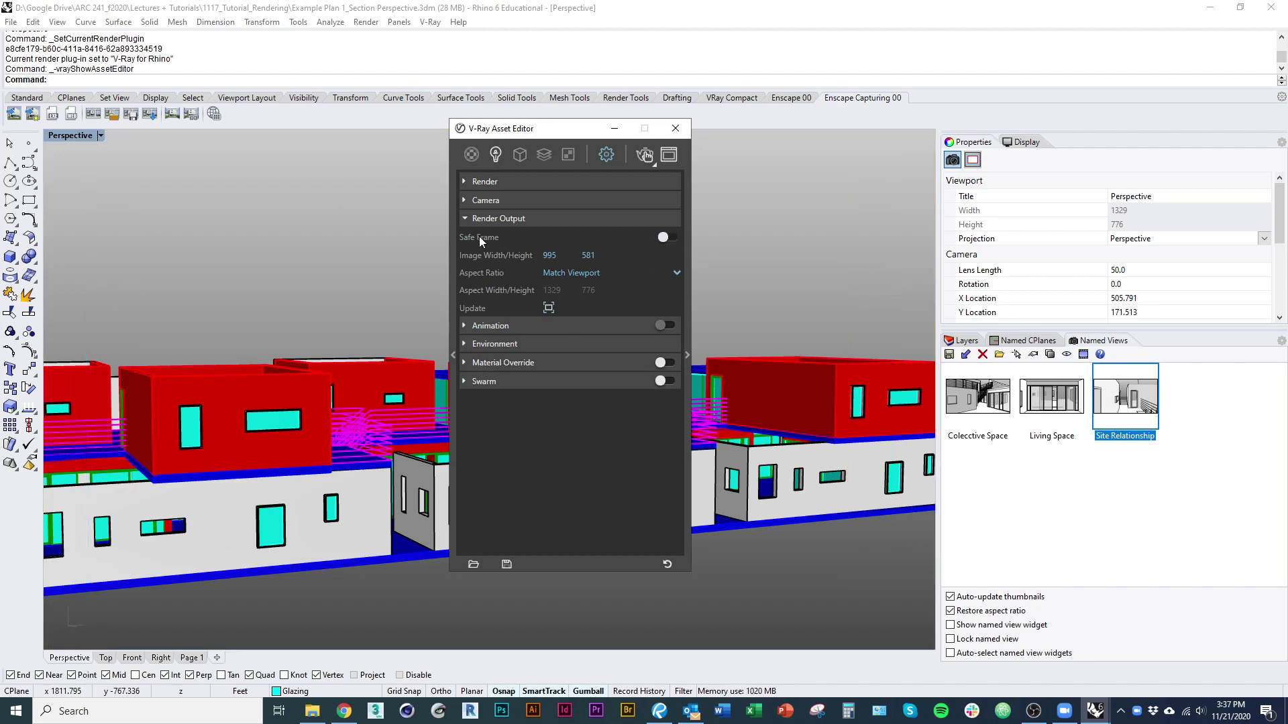
{"action": "left_click", "coordinate": [669, 236]}
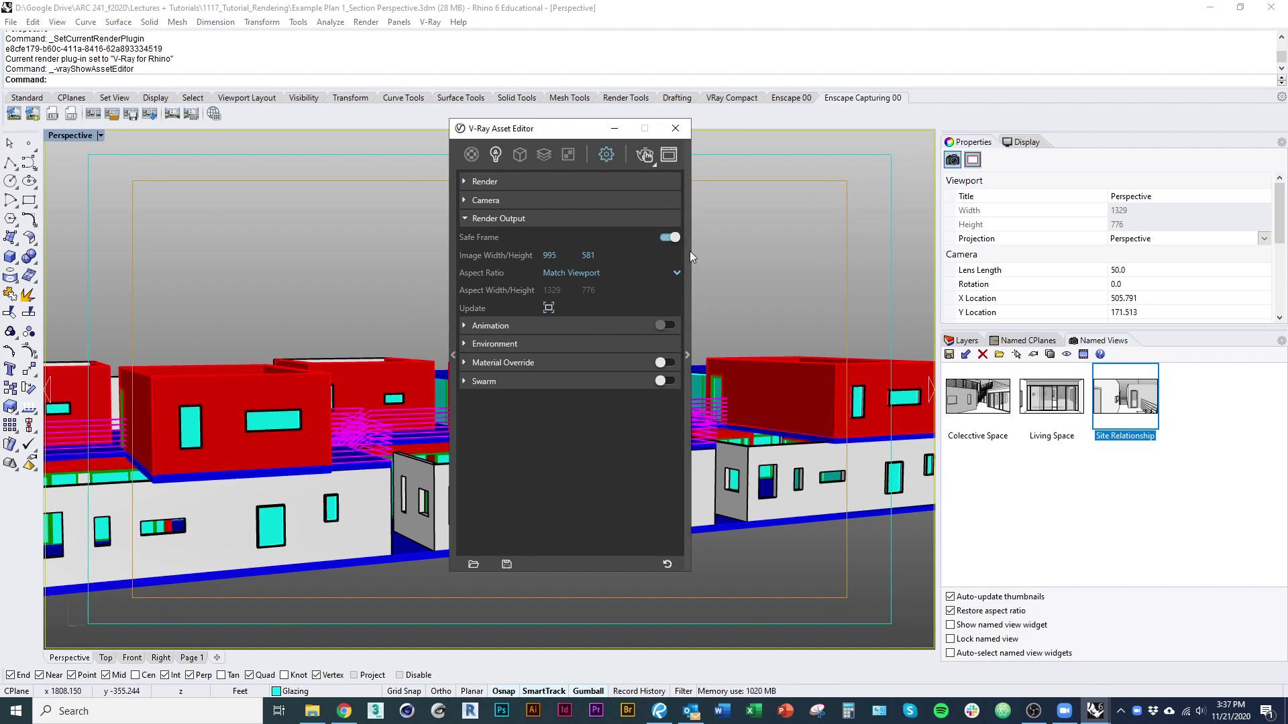
{"action": "left_click", "coordinate": [669, 238]}
{"action": "left_click", "coordinate": [670, 237]}
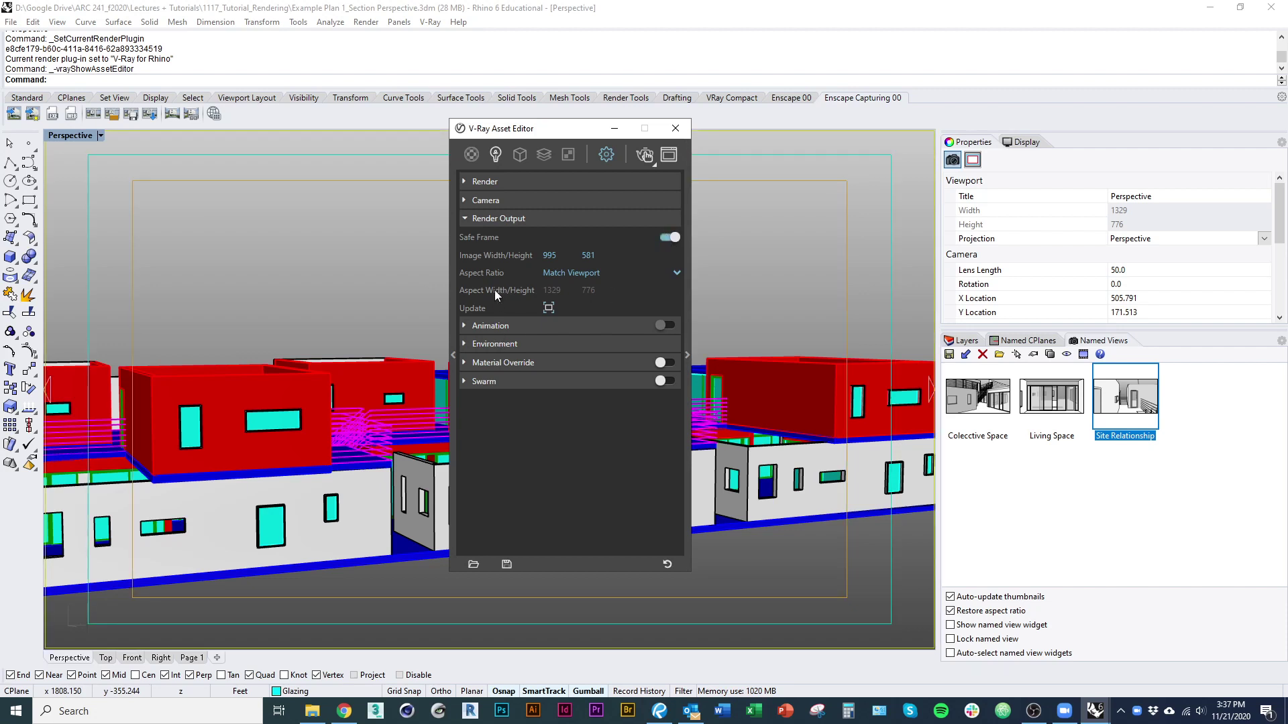
- Set the render output's aspect ratio to Custom, and toggle the link between image width and height off and back on
{"action": "left_click", "coordinate": [565, 268]}
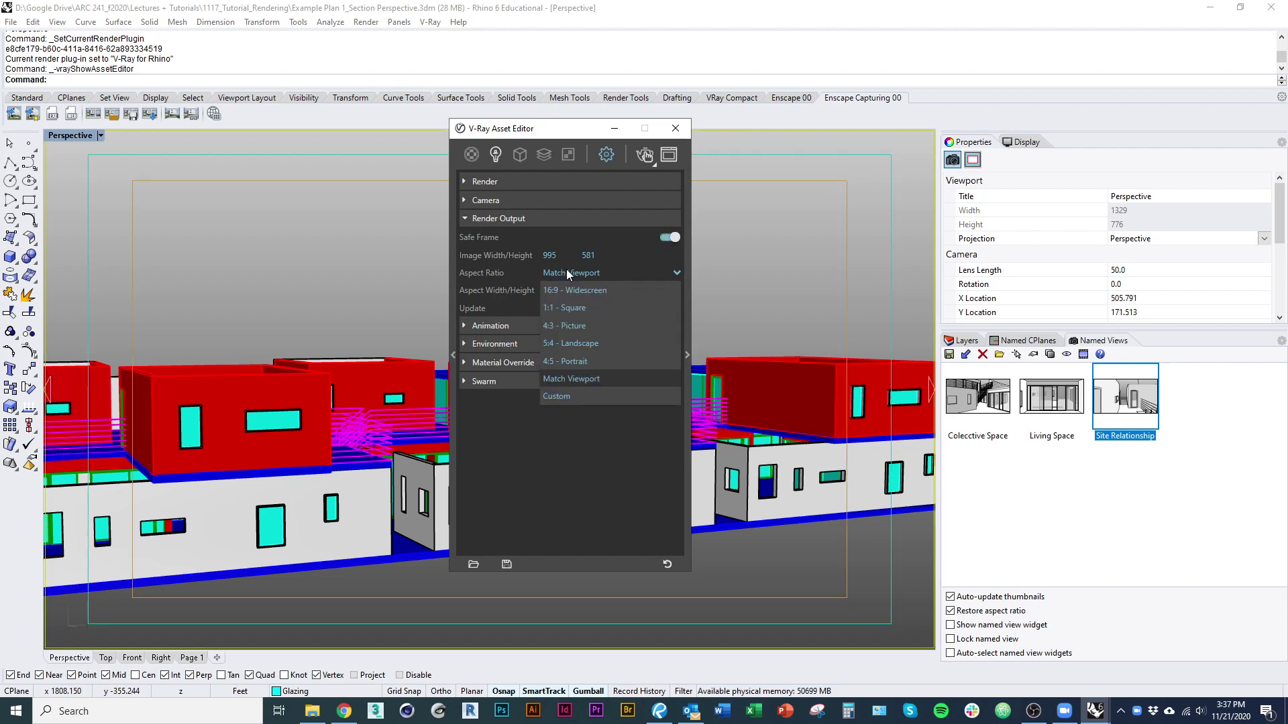
{"action": "left_click", "coordinate": [580, 397]}
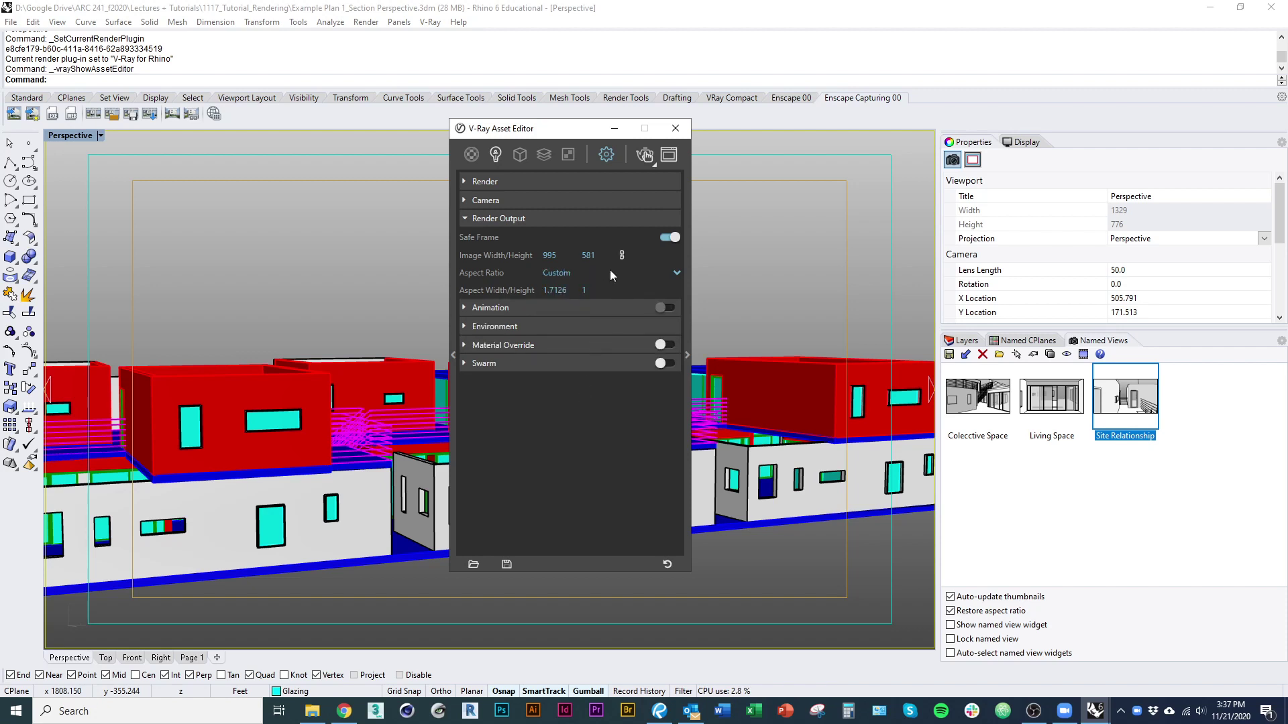
{"action": "left_click", "coordinate": [620, 255]}
{"action": "left_click", "coordinate": [624, 254]}
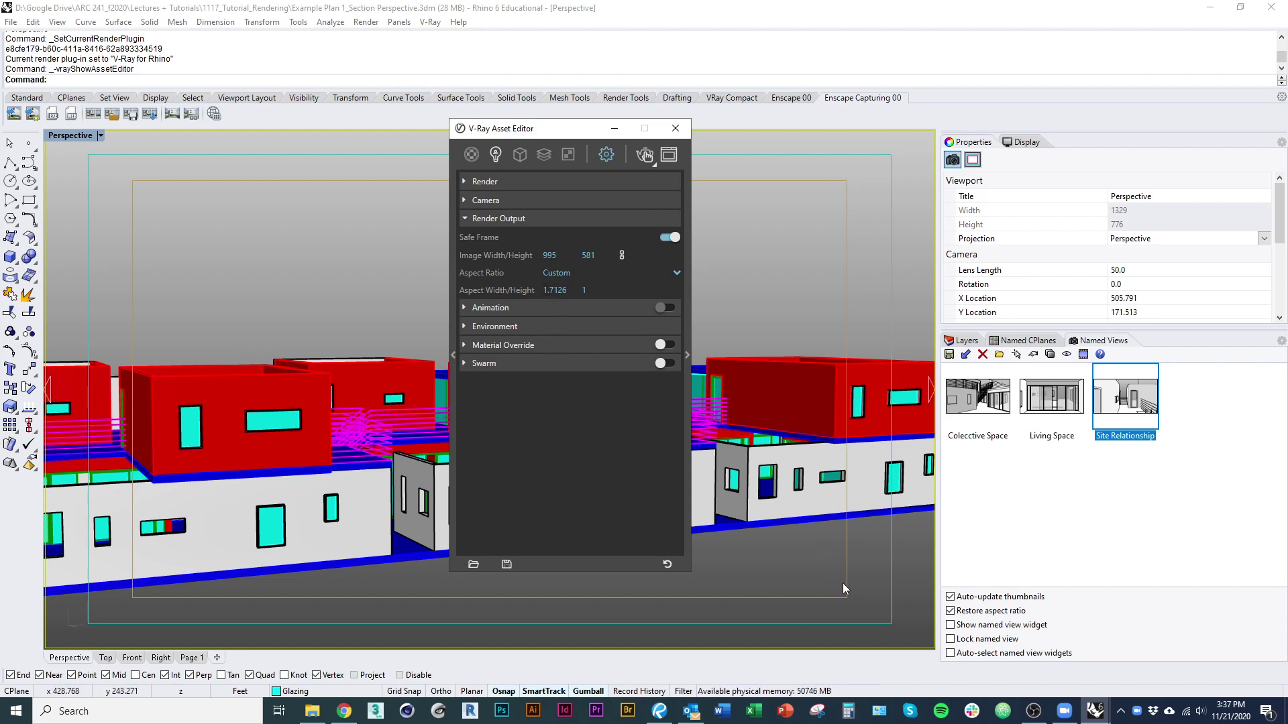
- Switch to Calculator and multiply 150 by 17 to work out the image width in pixels
{"action": "left_click", "coordinate": [848, 712]}
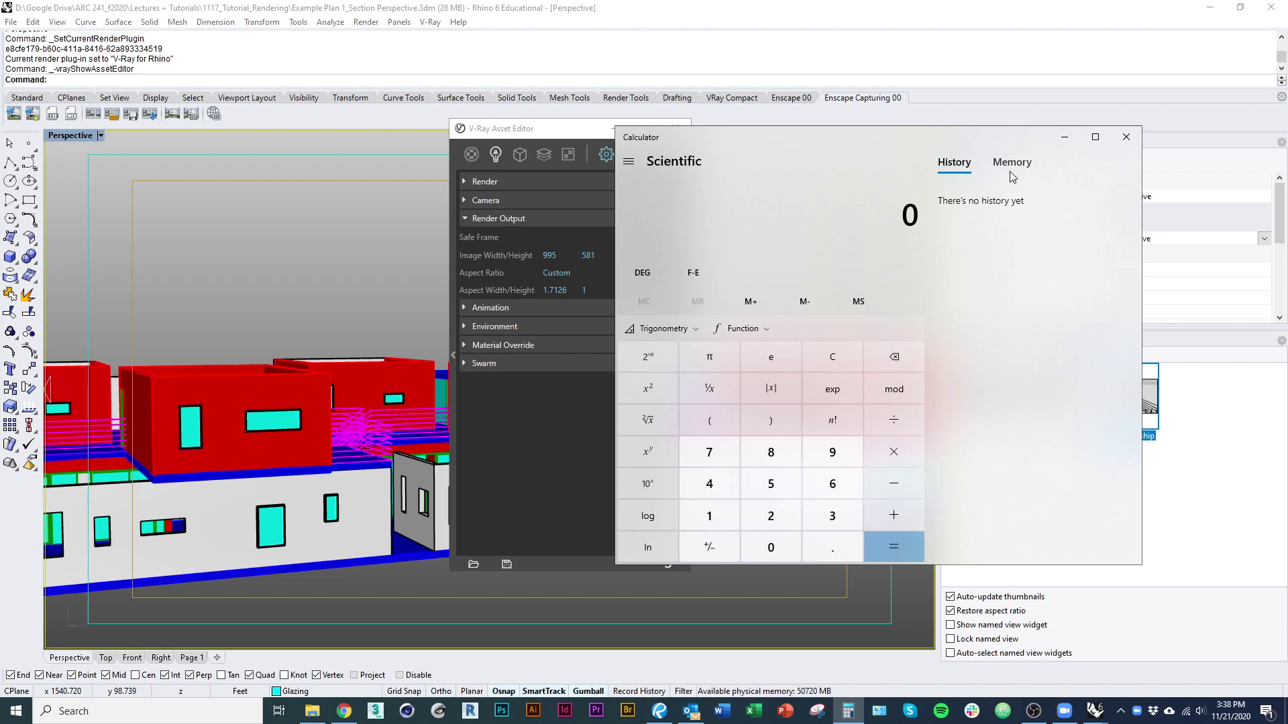
{"action": "type", "text": "150*"}
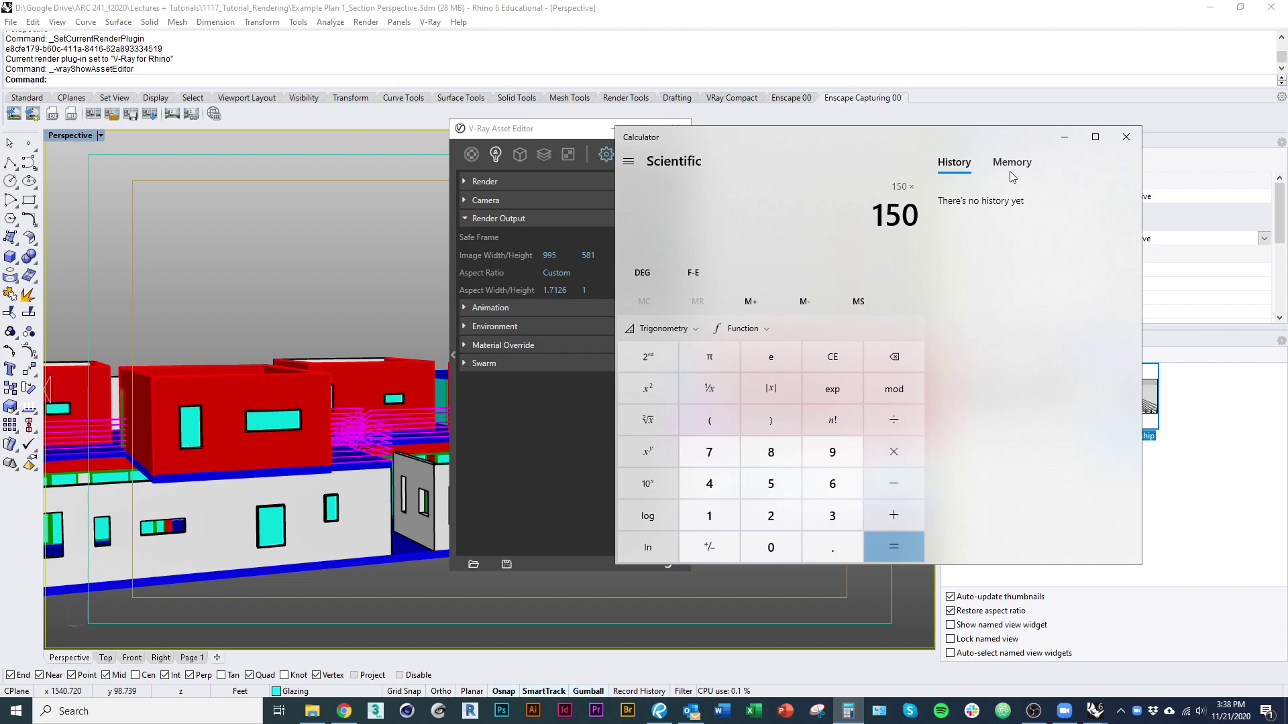
{"action": "type", "text": "17"}
{"action": "key", "text": "Return"}
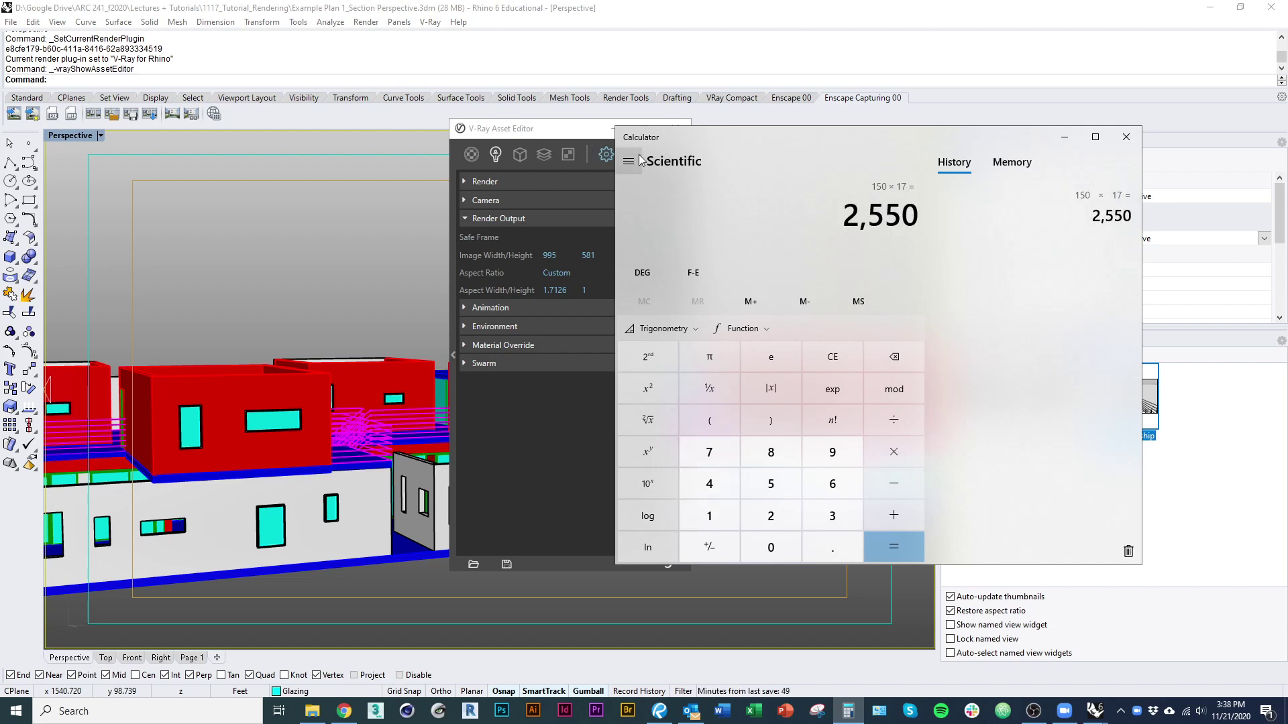
- Return to the V-Ray Asset Editor and set the render output's image width to 2550
{"action": "left_click", "coordinate": [545, 233]}
{"action": "key", "text": "ctrl+a"}
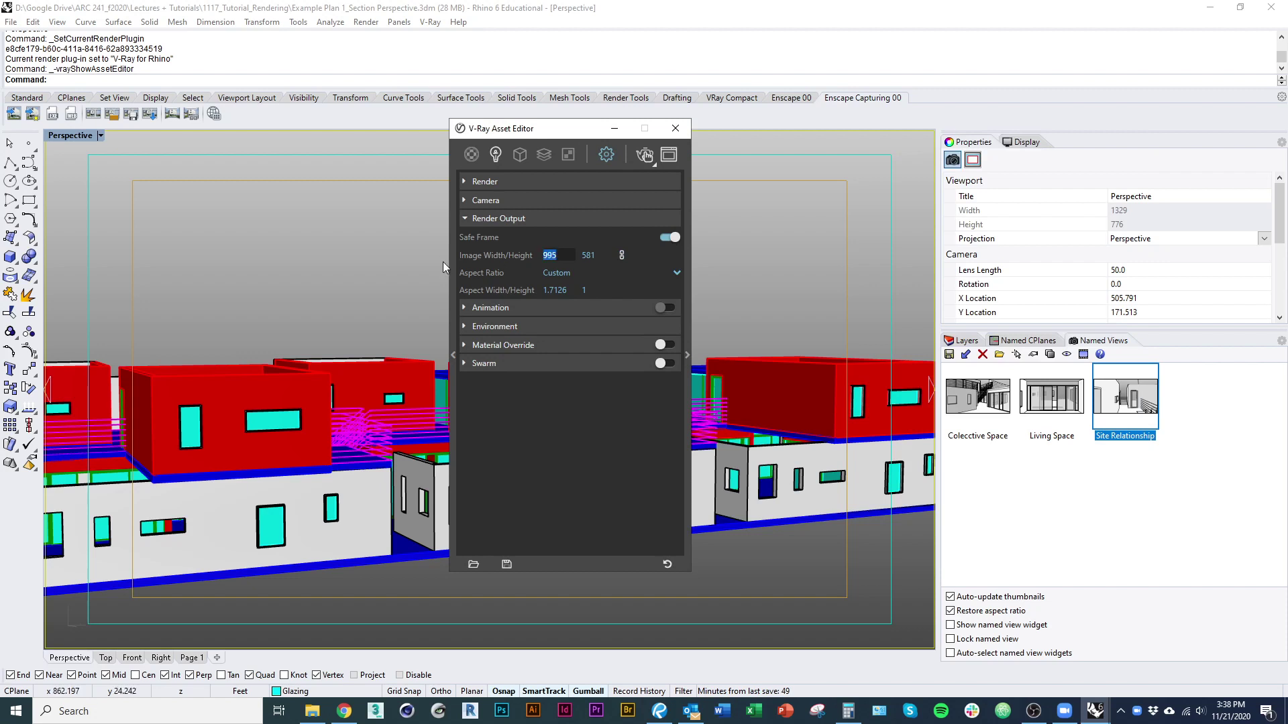
{"action": "type", "text": "2550"}
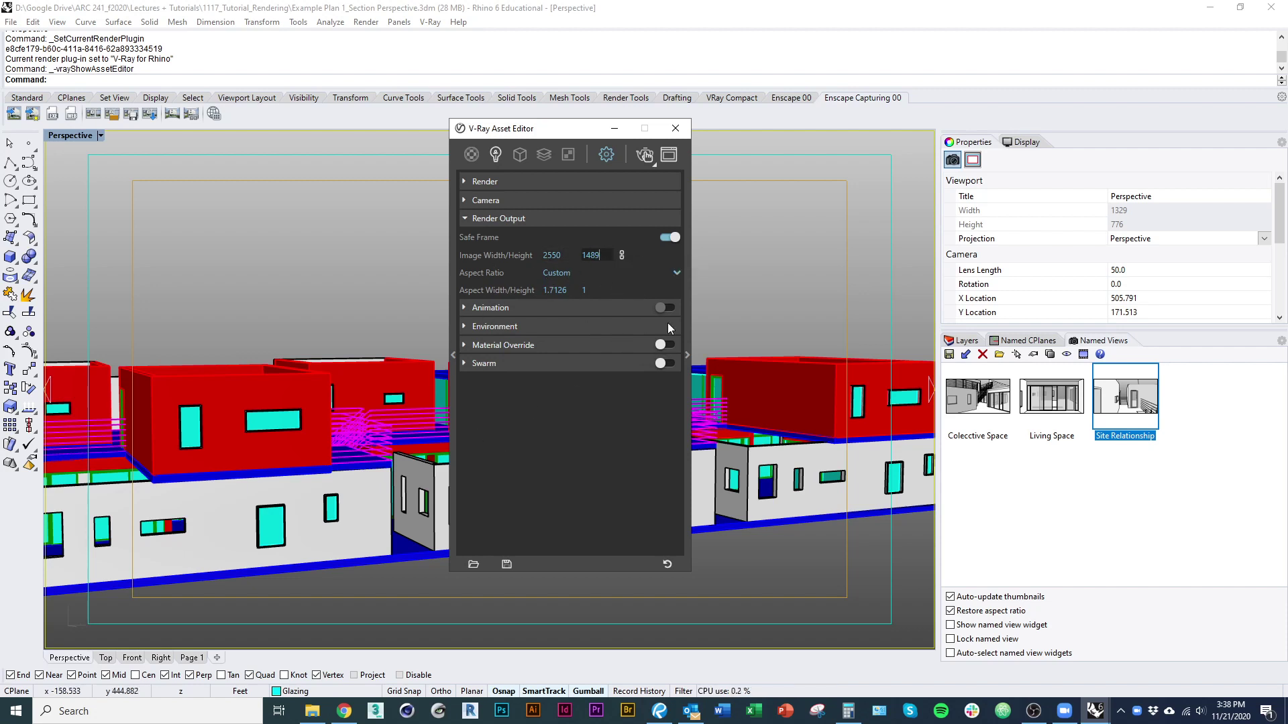
- Multiply 150 by 11 in Calculator to work out the image height, and return to the V-Ray Asset Editor
{"action": "left_click", "coordinate": [847, 713]}
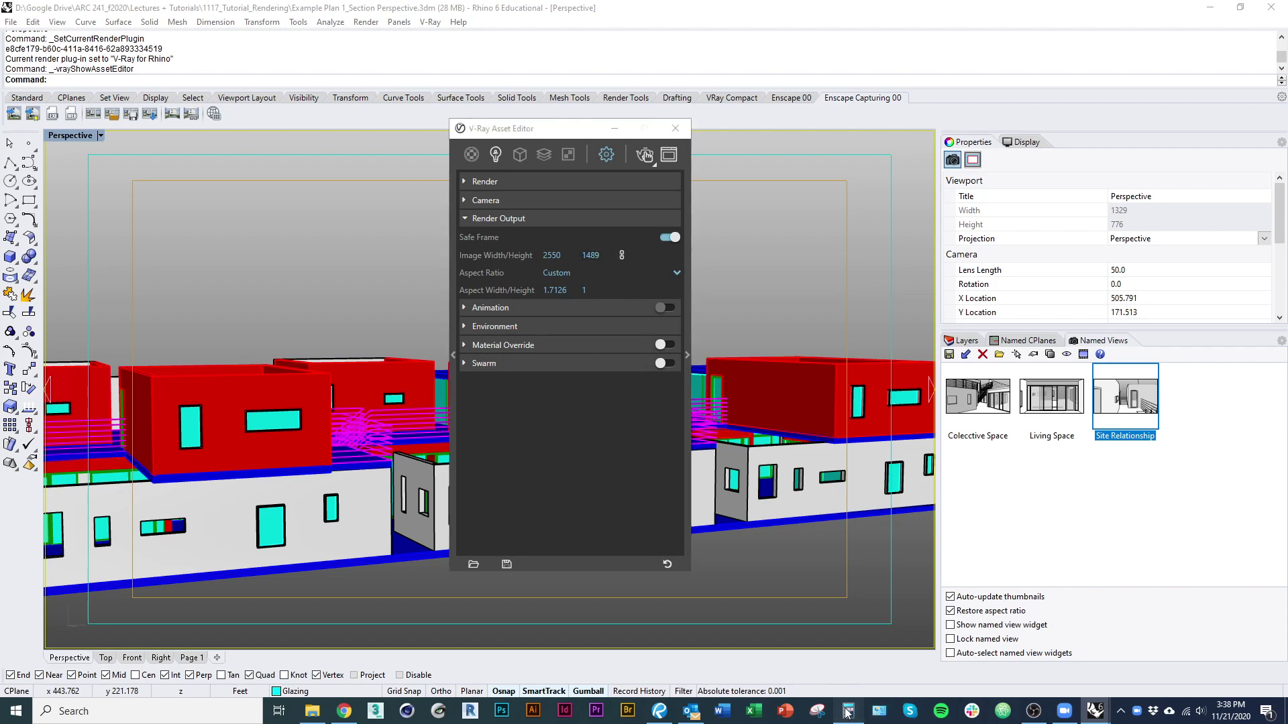
{"action": "type", "text": "150"}
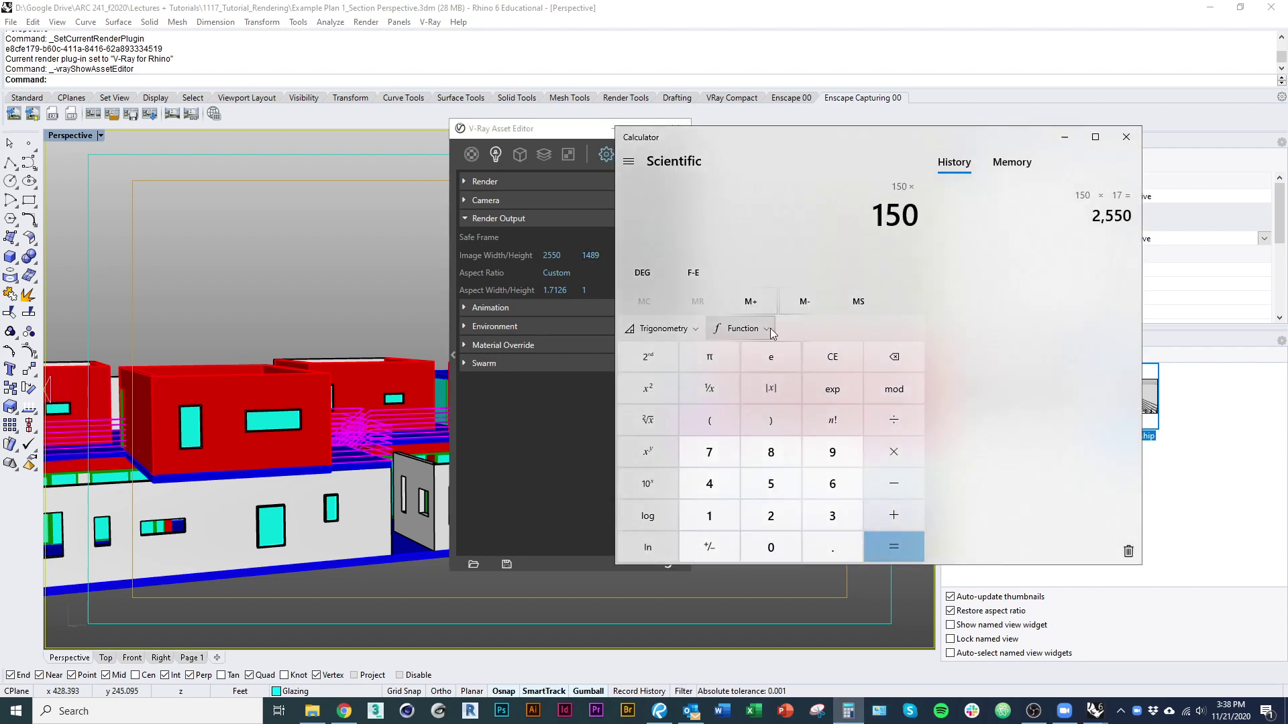
{"action": "type", "text": "*11"}
{"action": "key", "text": "Return"}
{"action": "left_click", "coordinate": [566, 129]}
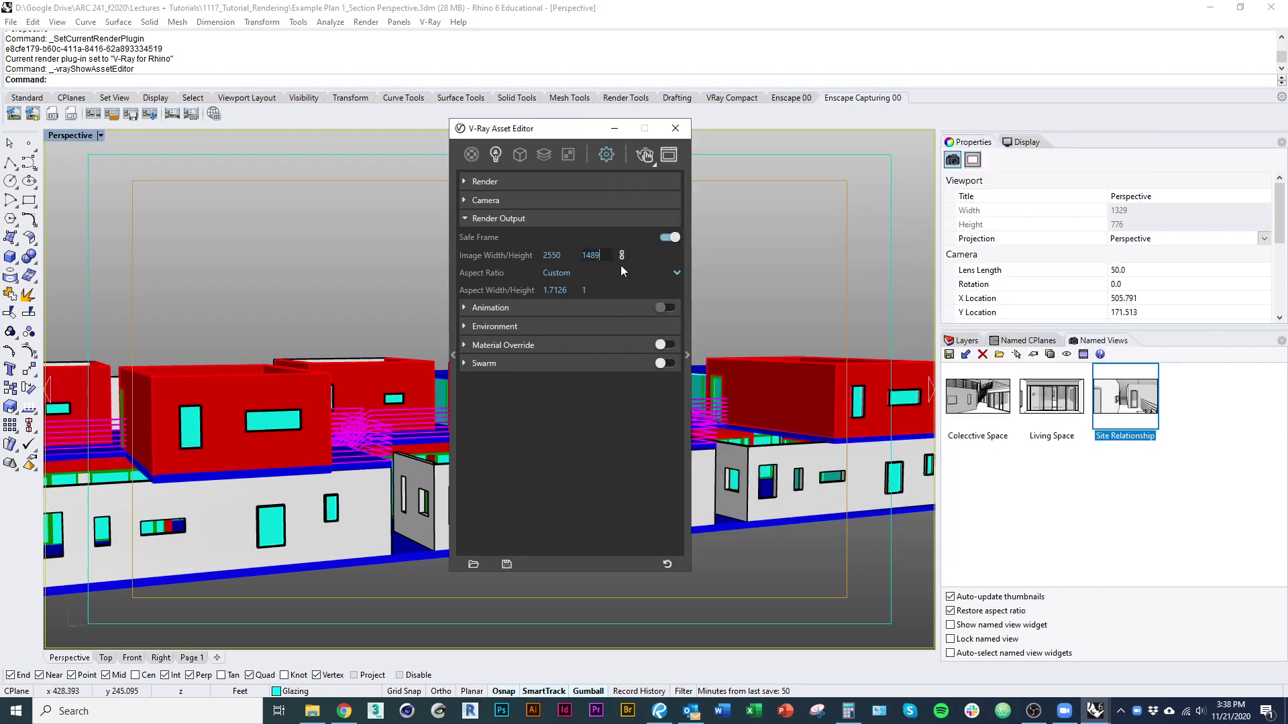
- Unlink the image width and height, set the height to 1650, and link the two dimensions again
{"action": "left_click", "coordinate": [622, 255]}
{"action": "double_click", "coordinate": [591, 256]}
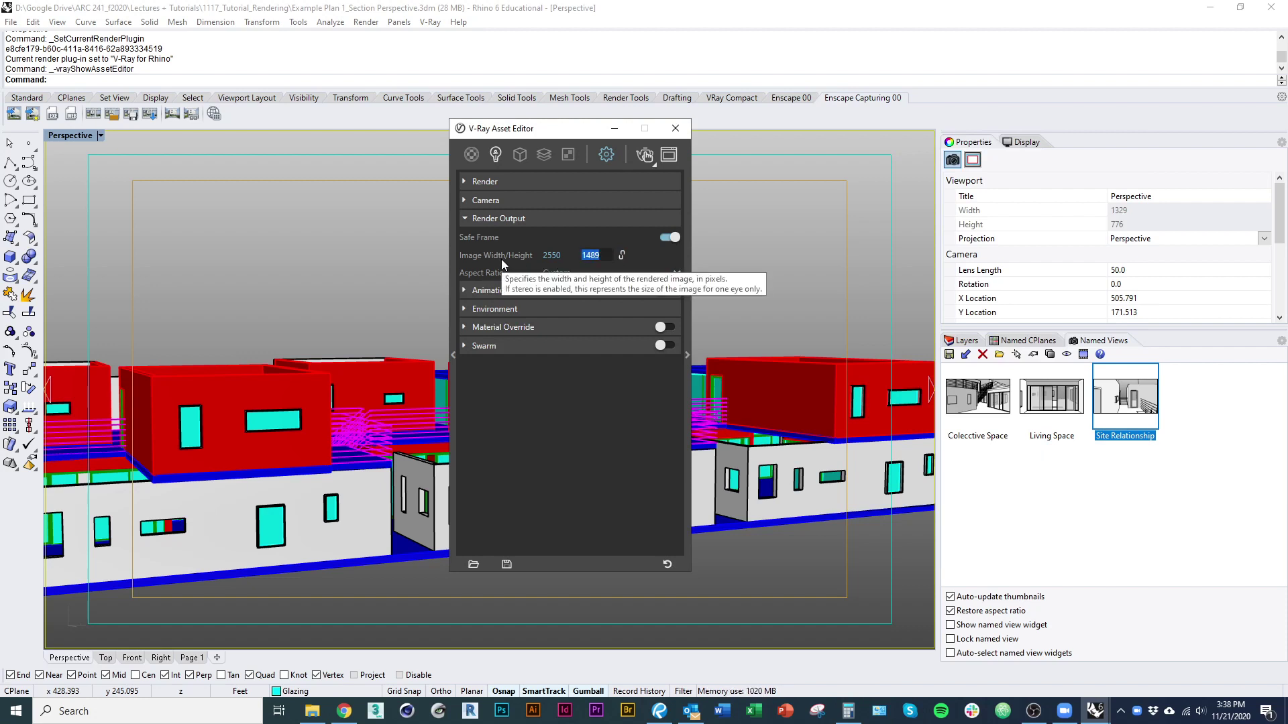
{"action": "type", "text": "1650"}
{"action": "key", "text": "Return"}
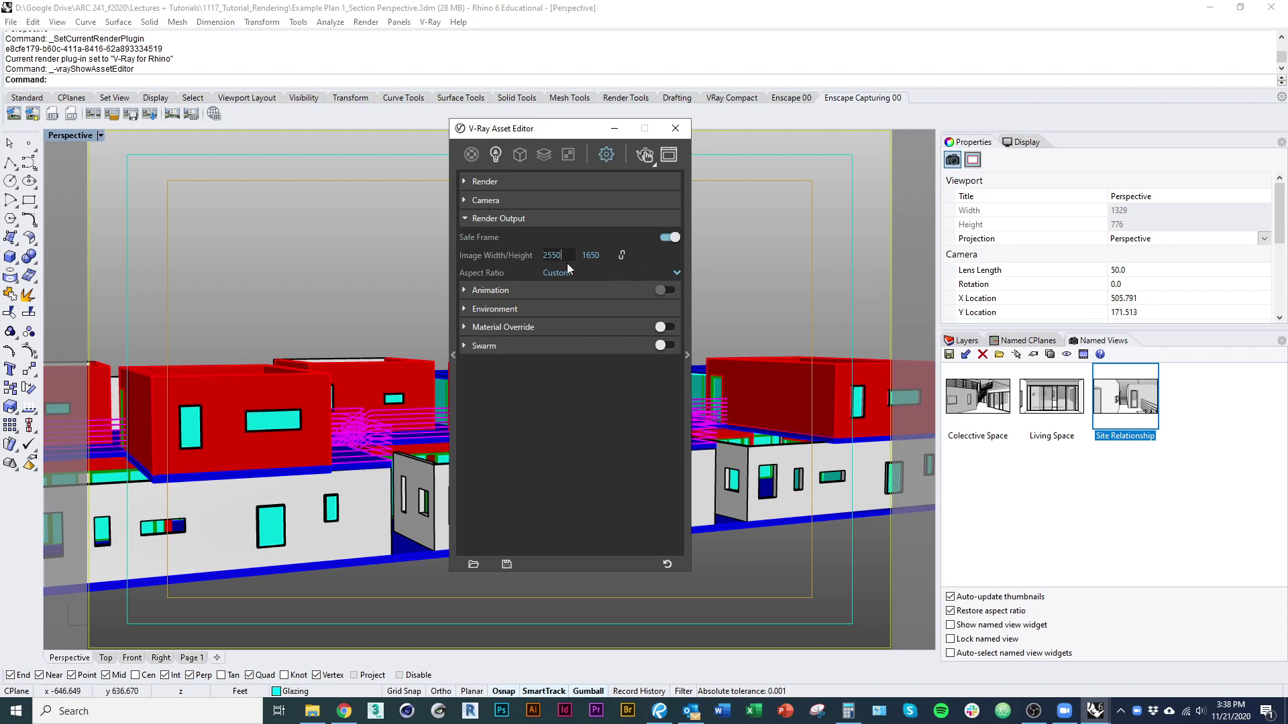
{"action": "left_click", "coordinate": [621, 255]}
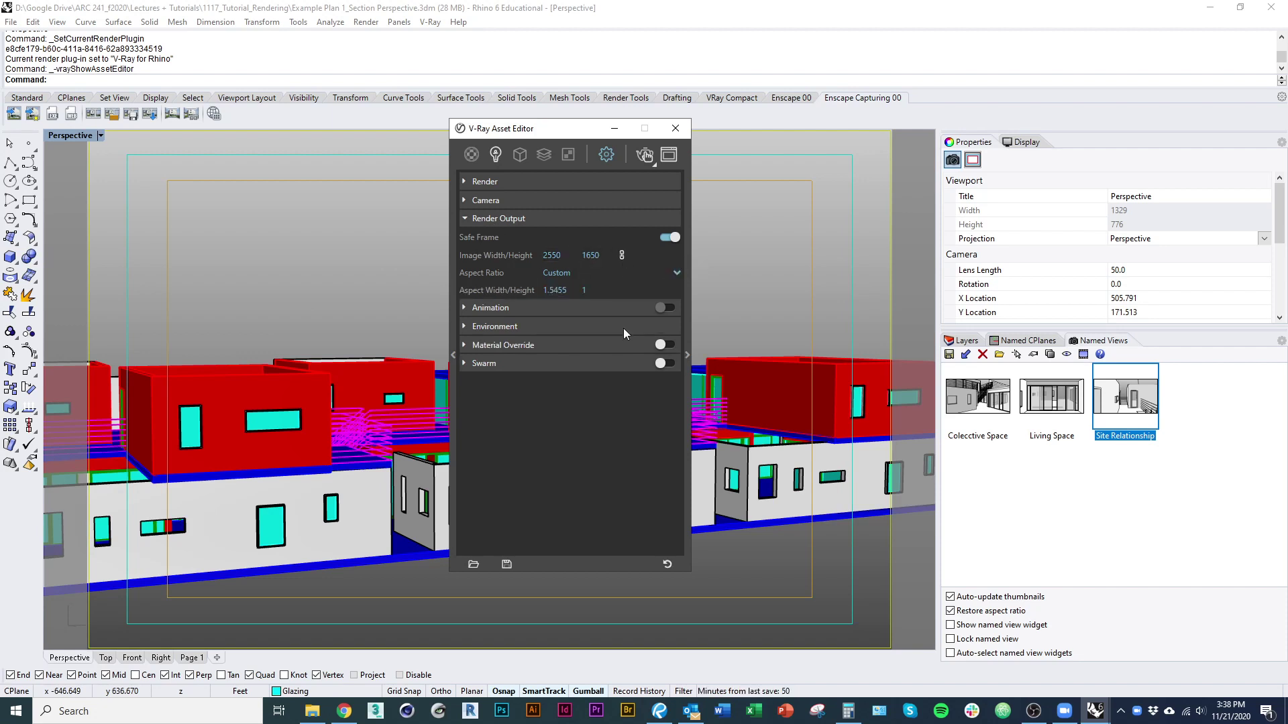
- Keep the Custom aspect ratio, set the image width to 1280, and collapse the Render Output section
{"action": "left_click", "coordinate": [641, 275]}
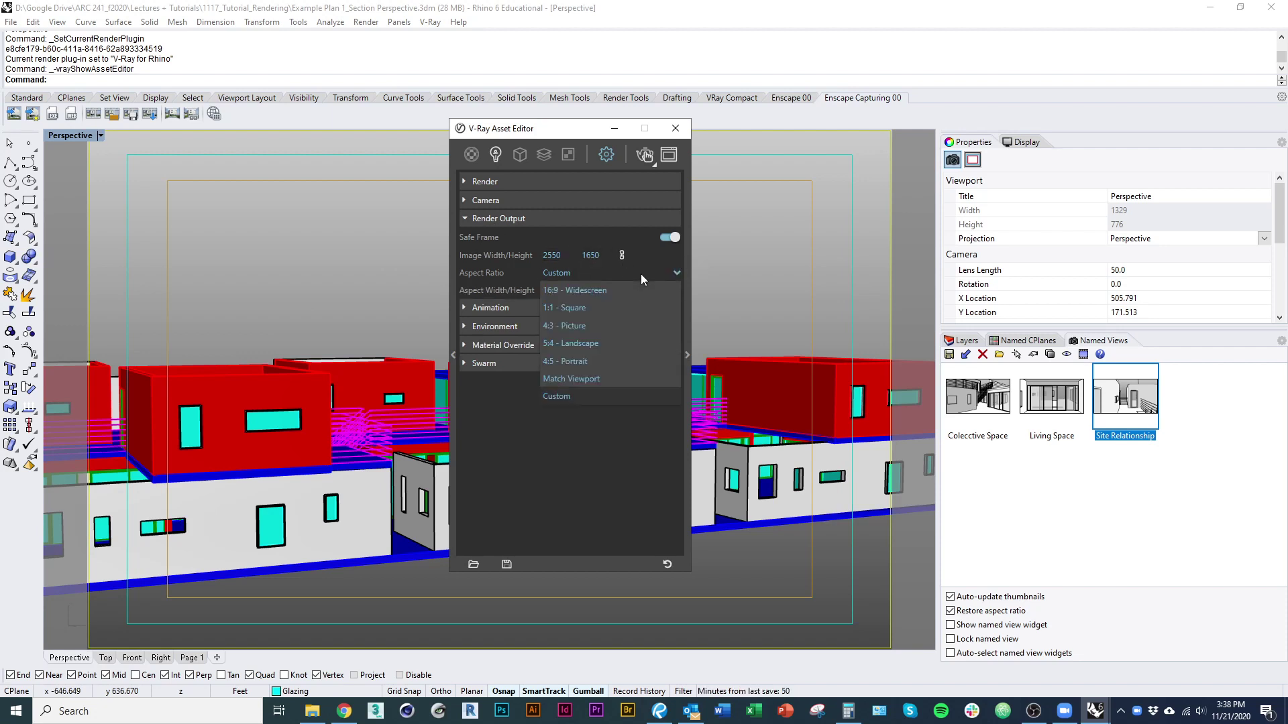
{"action": "left_click", "coordinate": [585, 269]}
{"action": "double_click", "coordinate": [550, 253]}
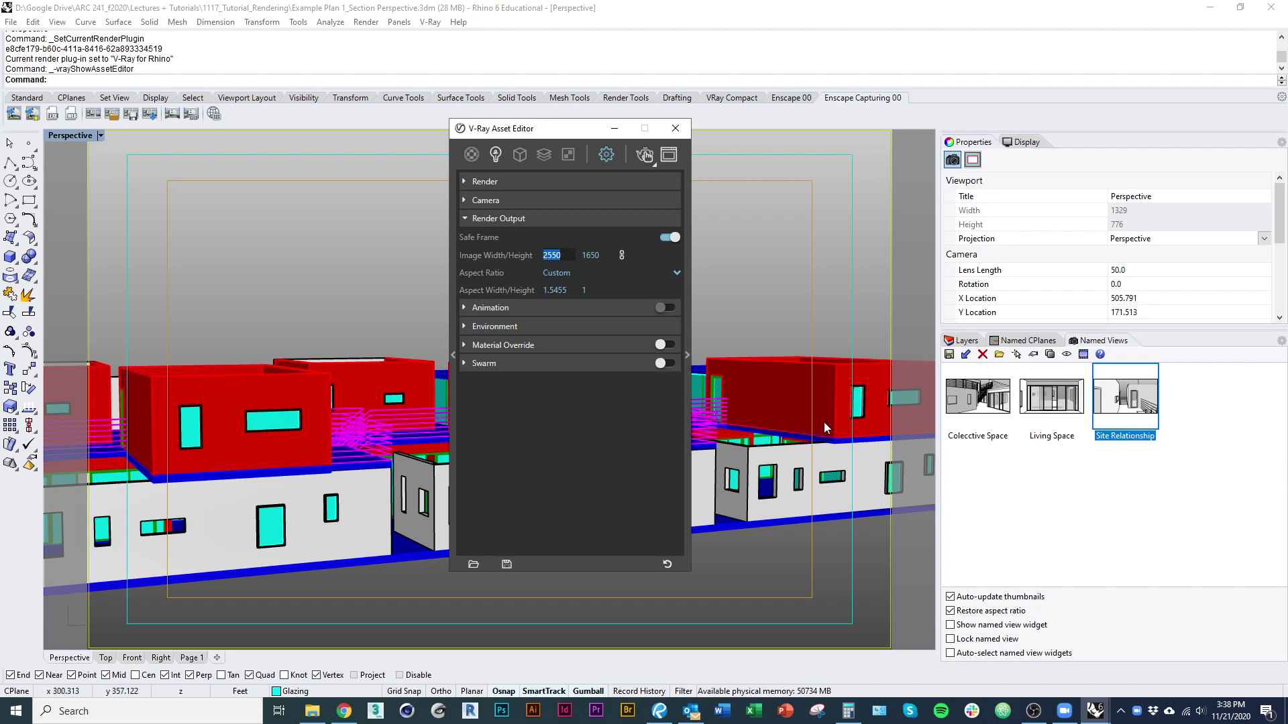
{"action": "type", "text": "1280"}
{"action": "key", "text": "Return"}
{"action": "left_click", "coordinate": [538, 221]}
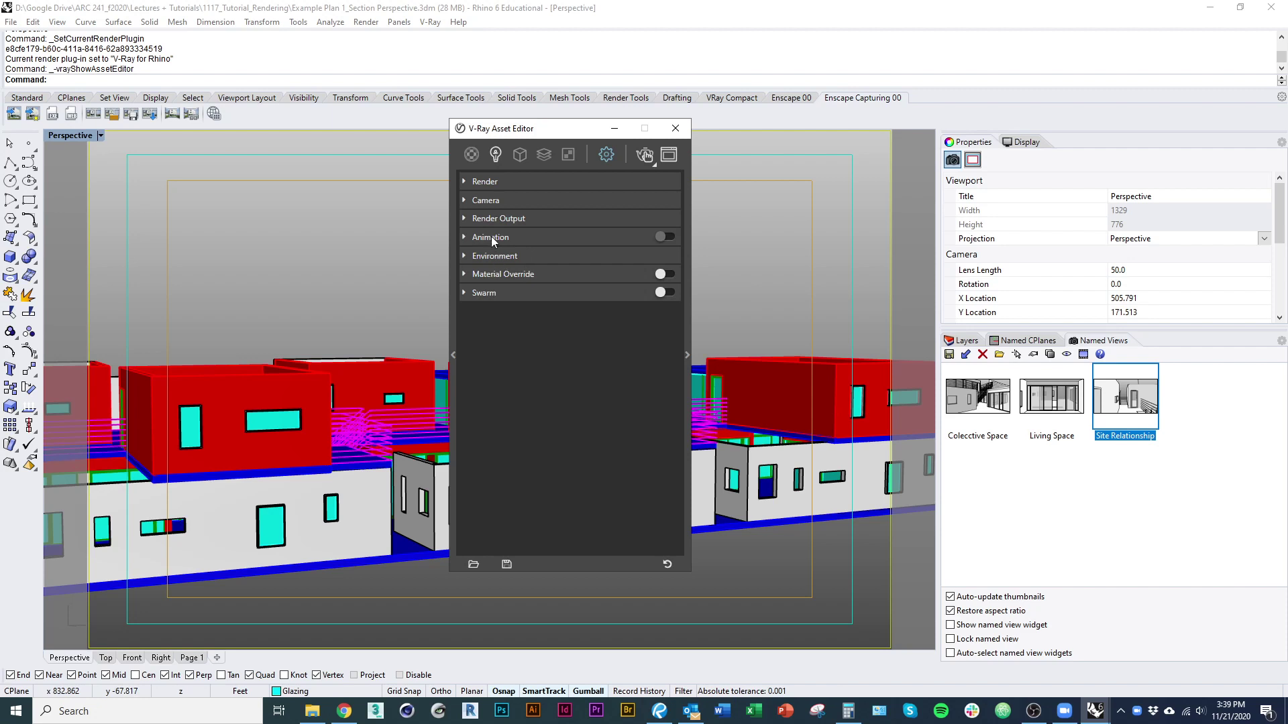
- Inspect the Environment settings and the scene's list of lights, and close the Asset Editor
{"action": "left_click", "coordinate": [500, 258]}
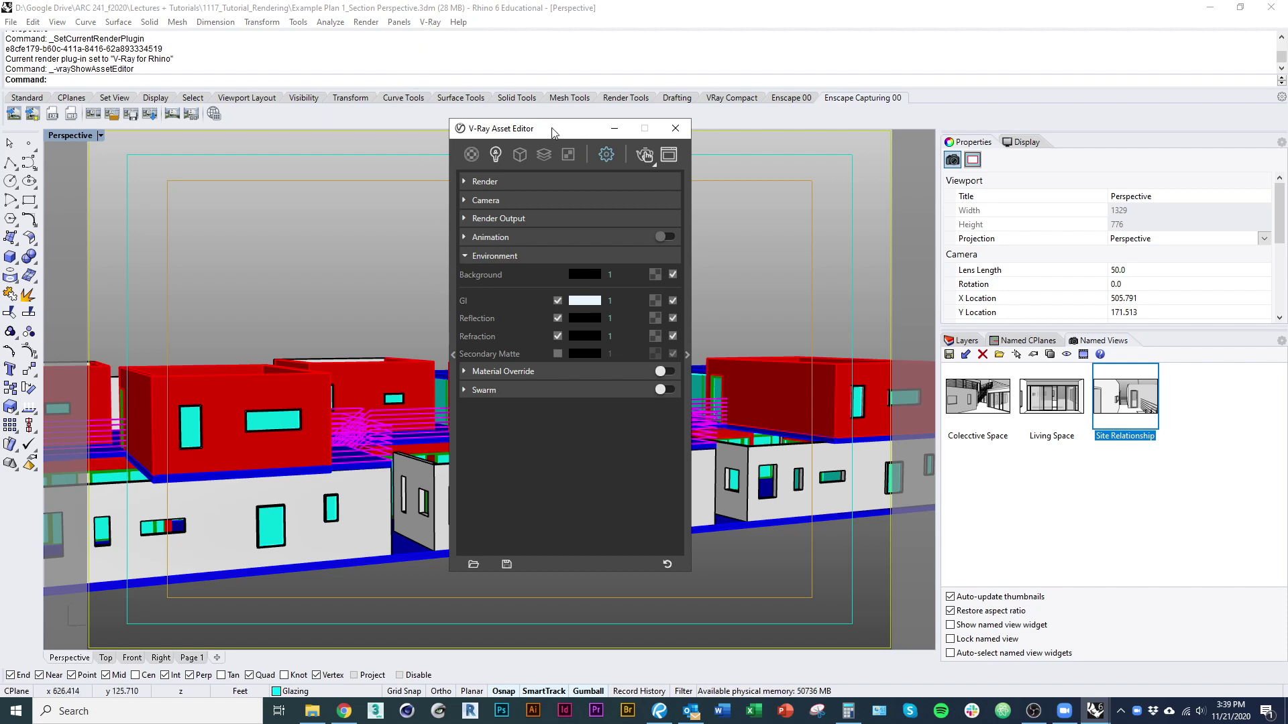
{"action": "left_click_drag", "start_coordinate": [551, 132], "coordinate": [739, 171]}
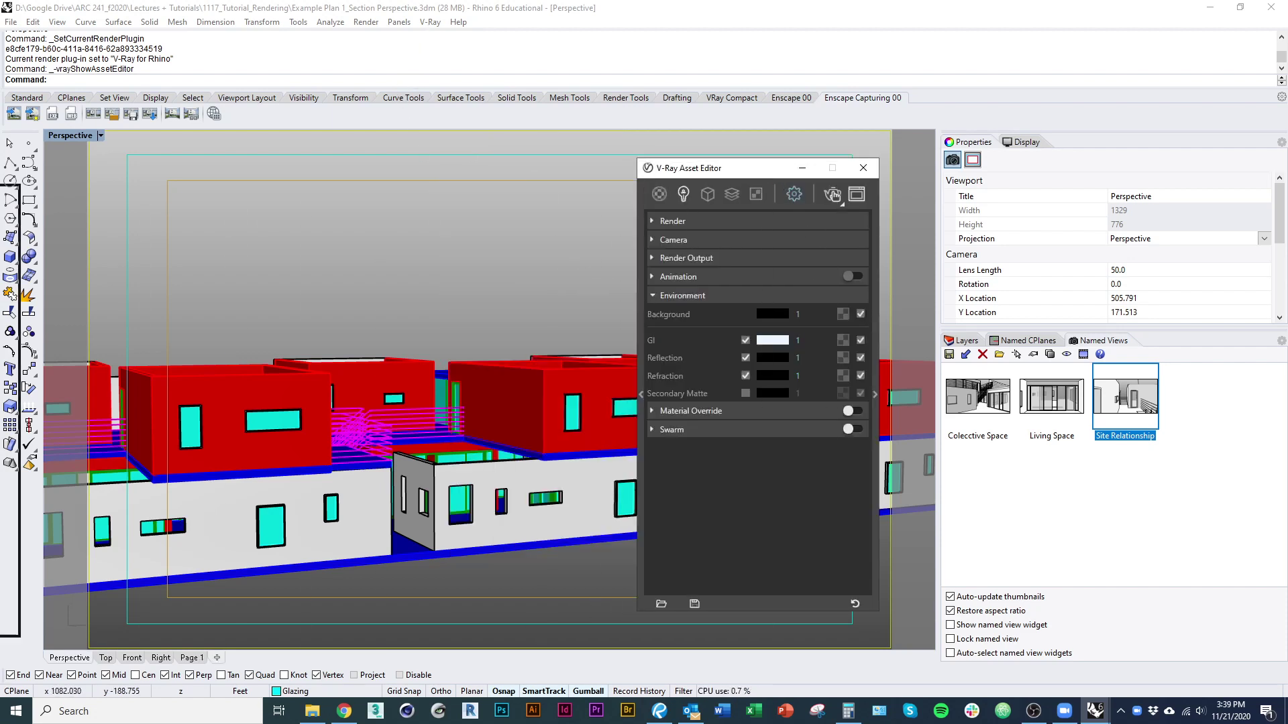
{"action": "left_click", "coordinate": [863, 167]}
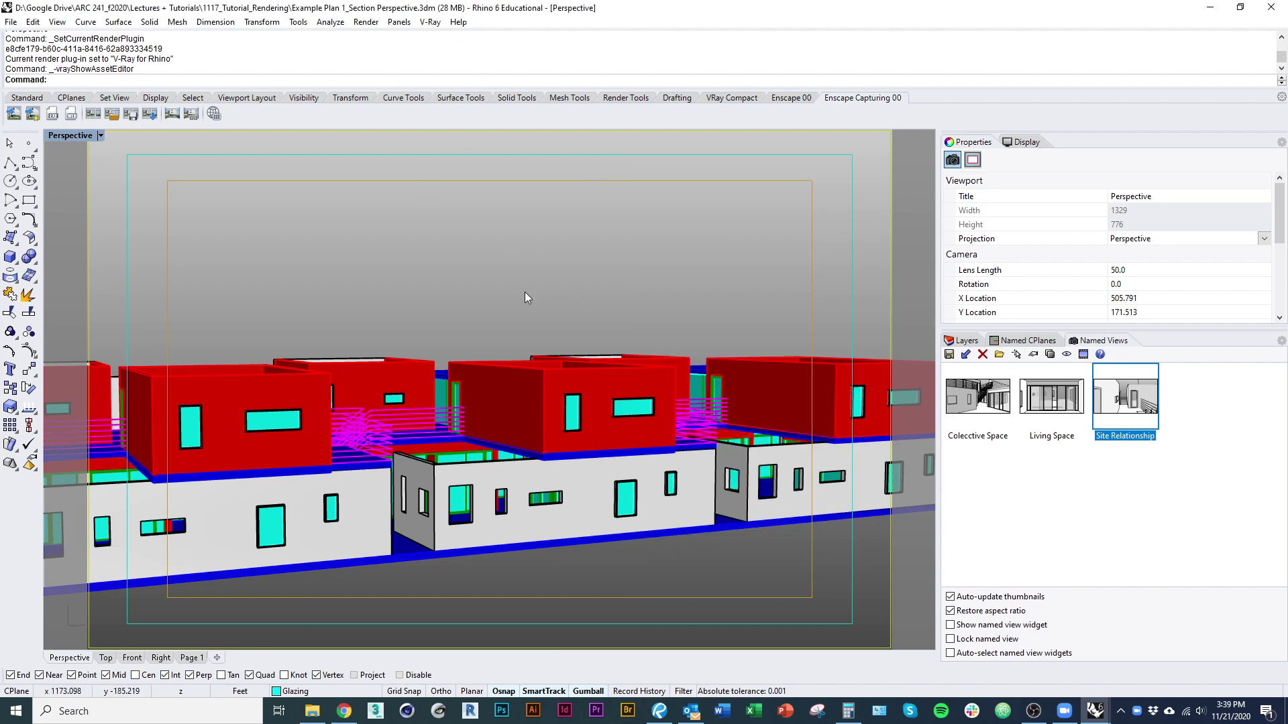
{"action": "mouse_move", "coordinate": [496, 181]}
{"action": "left_mouse_down"}
{"action": "mouse_move", "coordinate": [534, 179]}
{"action": "mouse_move", "coordinate": [510, 176]}
{"action": "left_mouse_up"}
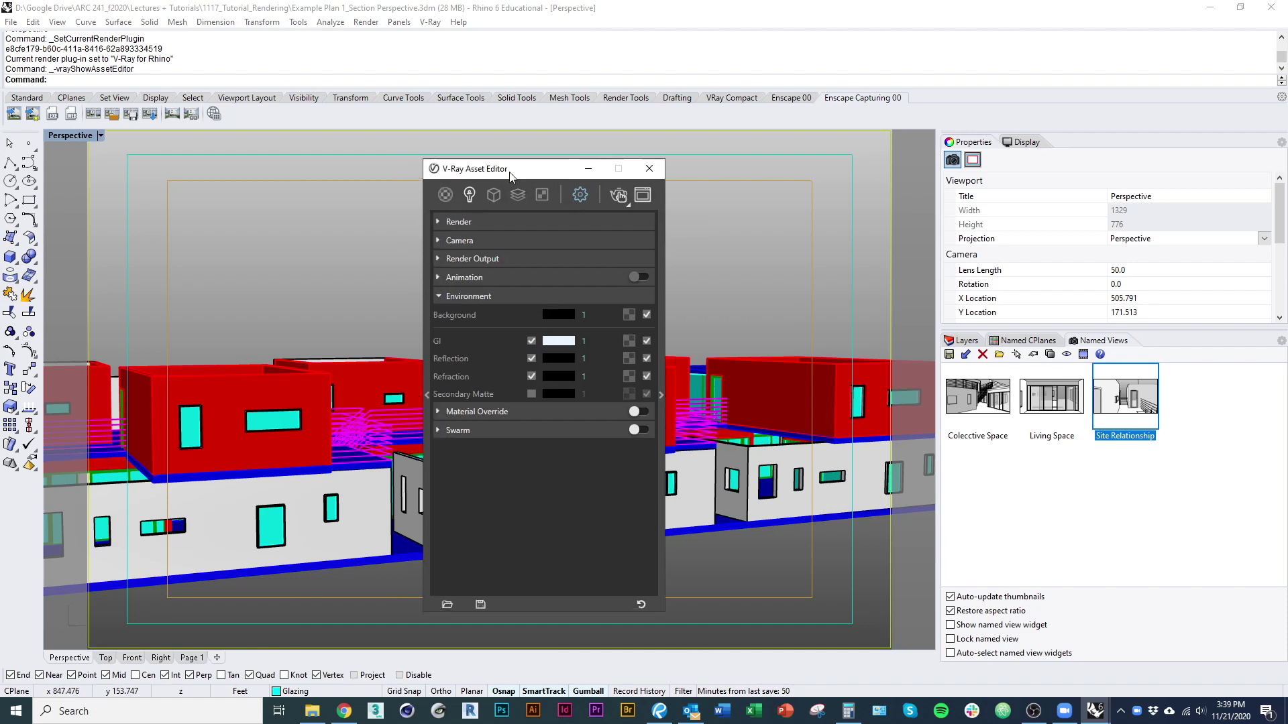
{"action": "left_click", "coordinate": [471, 194]}
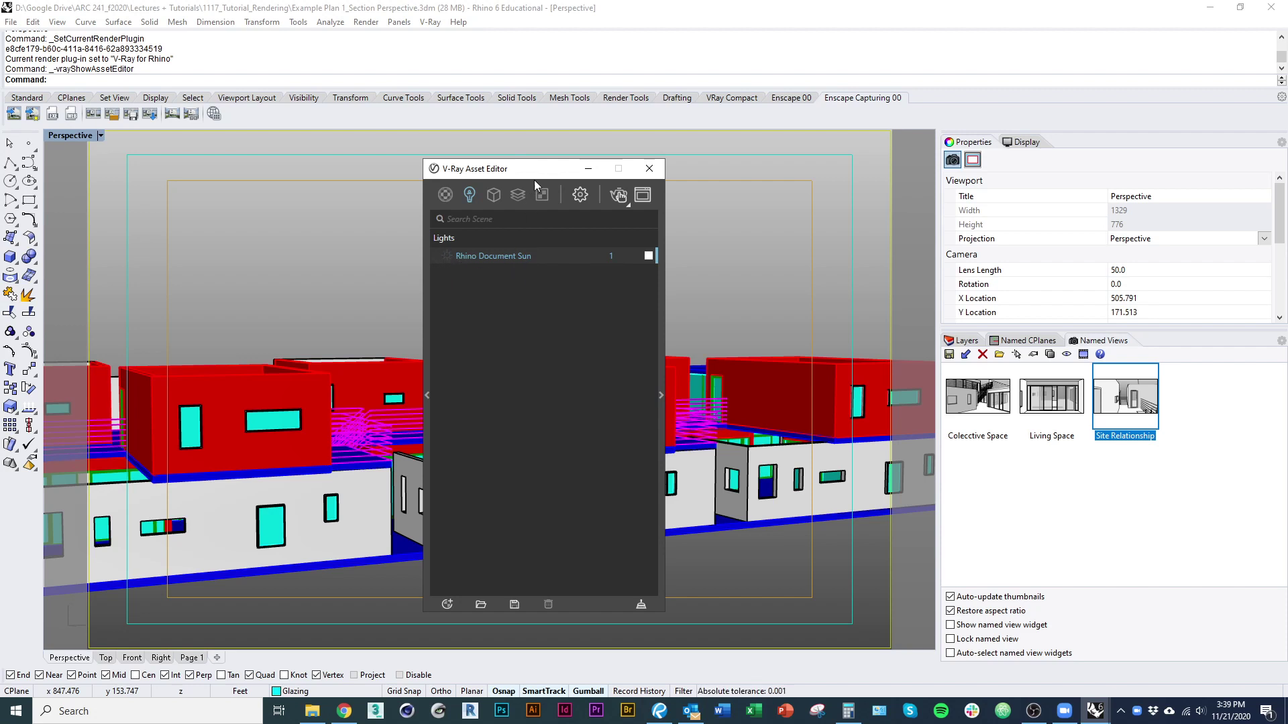
{"action": "left_click", "coordinate": [648, 168]}
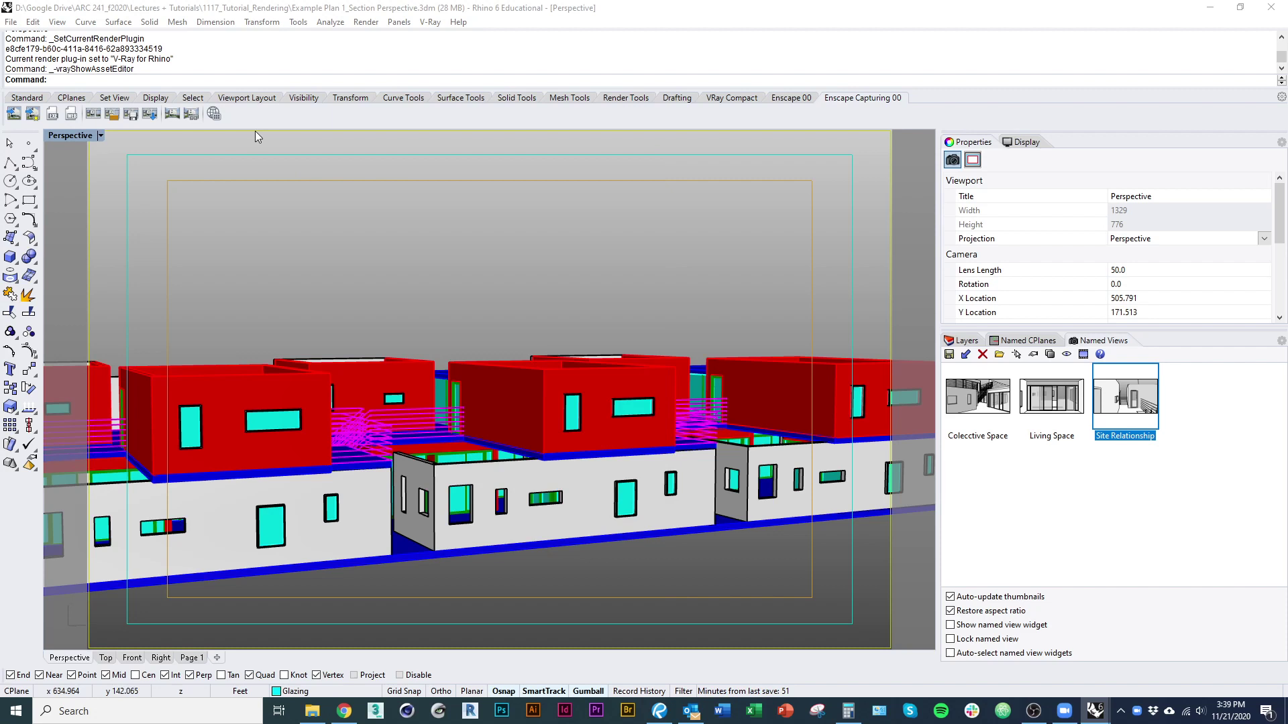
- Open the V-Ray Sun Light's Sun Angle Calculator and move it off the centre of the model view
{"action": "left_click", "coordinate": [432, 22]}
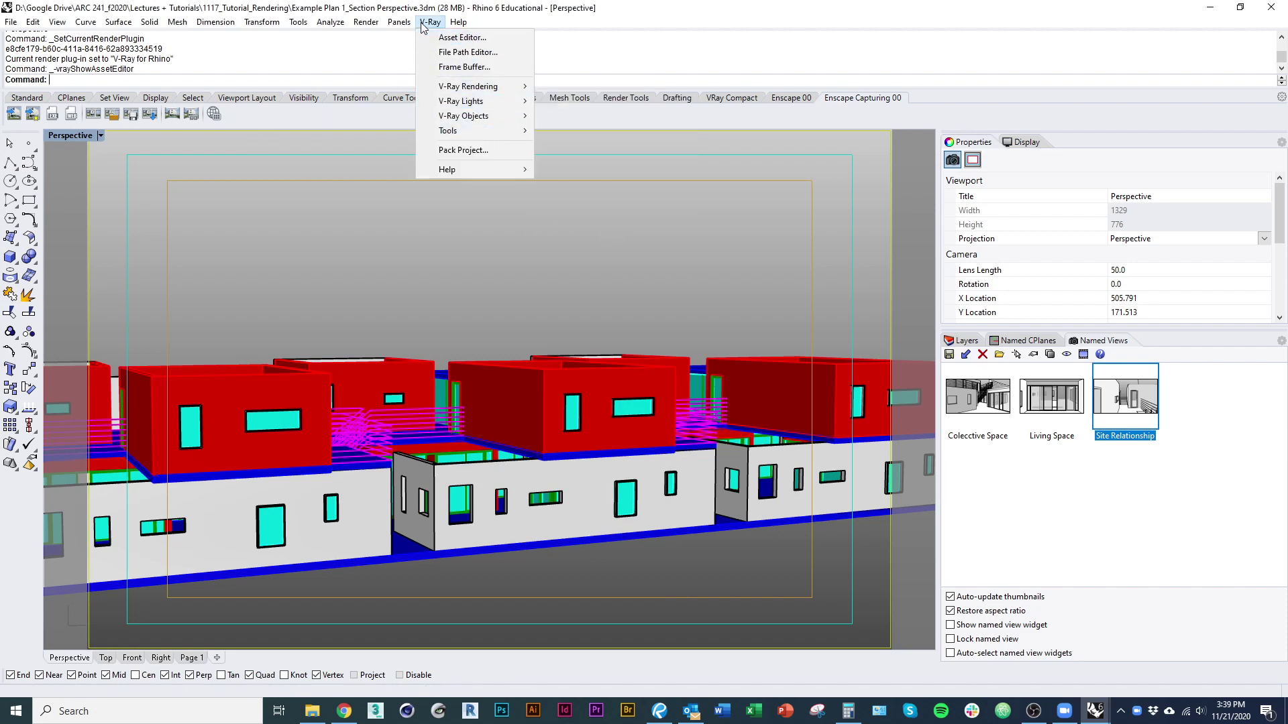
{"action": "mouse_move", "coordinate": [469, 102]}
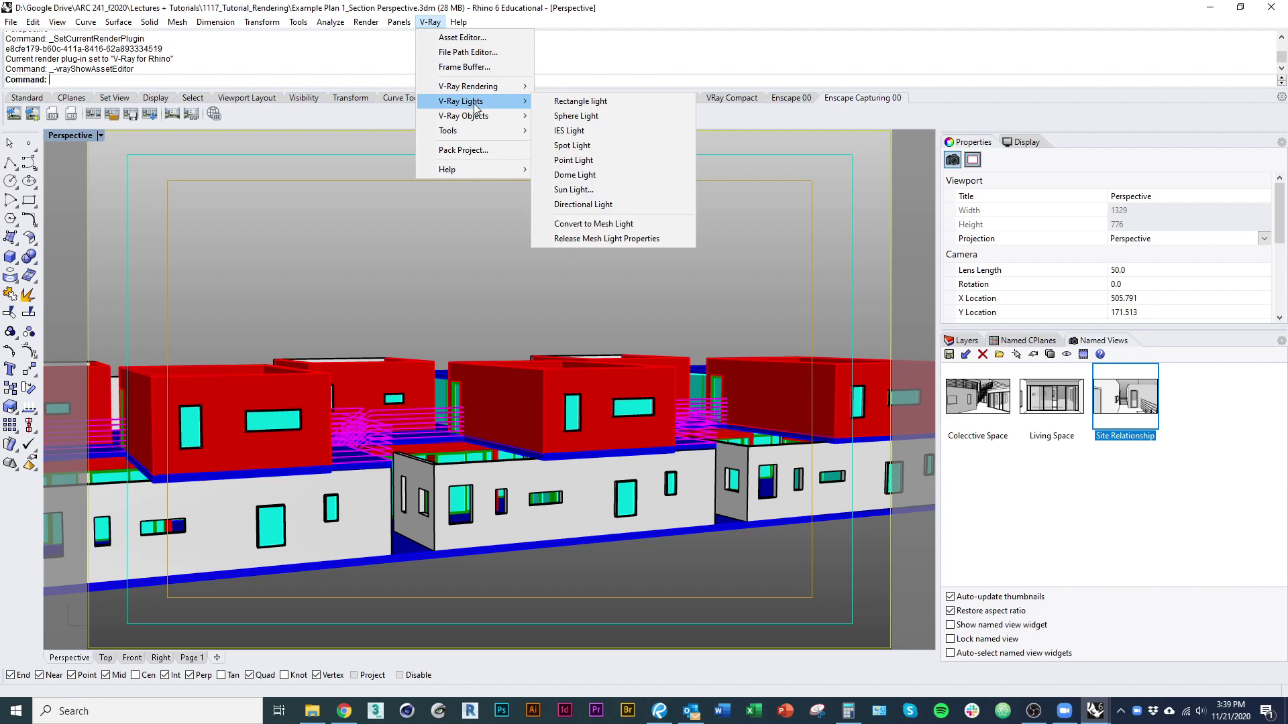
{"action": "left_click", "coordinate": [605, 192]}
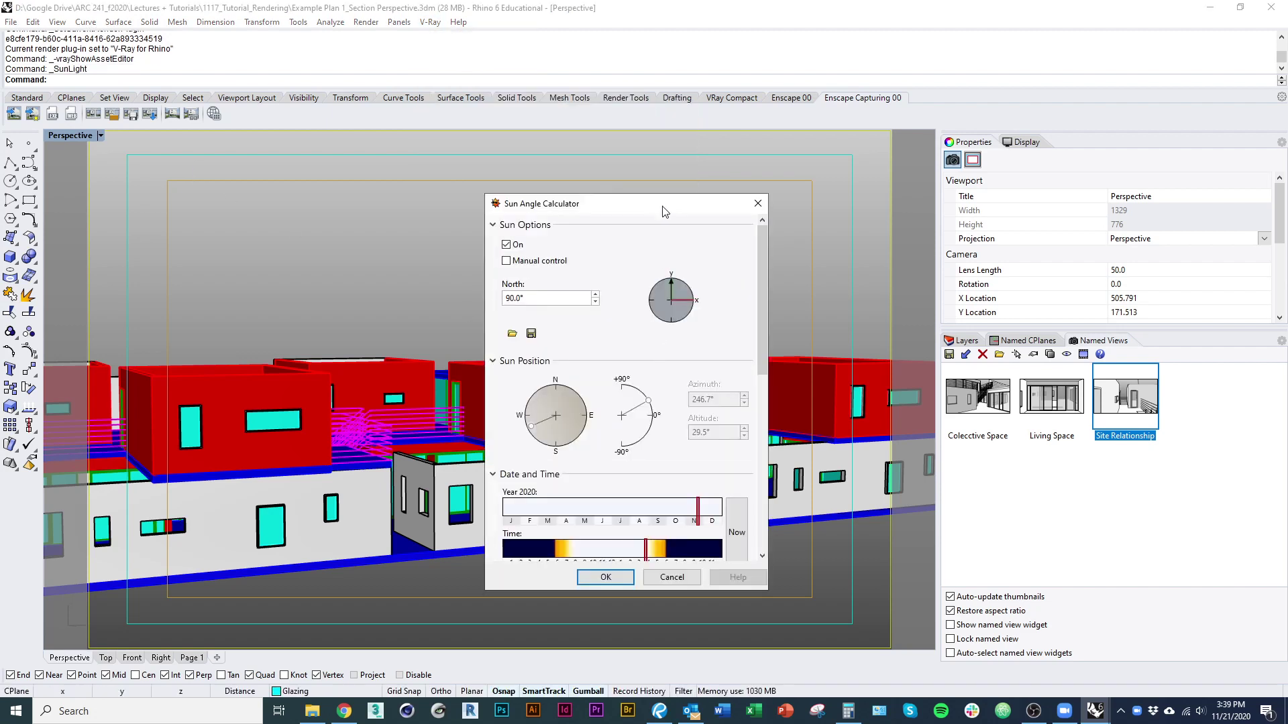
{"action": "left_click_drag", "start_coordinate": [662, 210], "coordinate": [547, 170]}
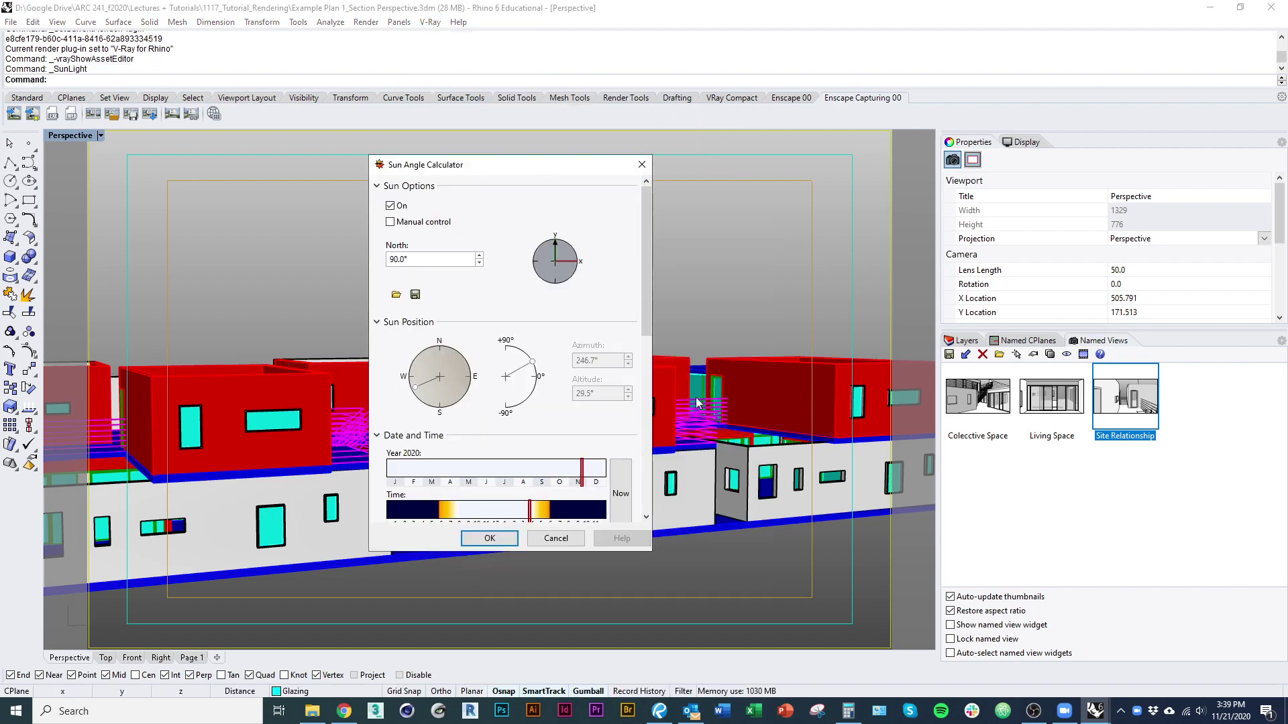
- Search the sun's location list for tucson and choose Tucson, AZ, USA as the location
{"action": "left_click_drag", "start_coordinate": [647, 293], "coordinate": [657, 498]}
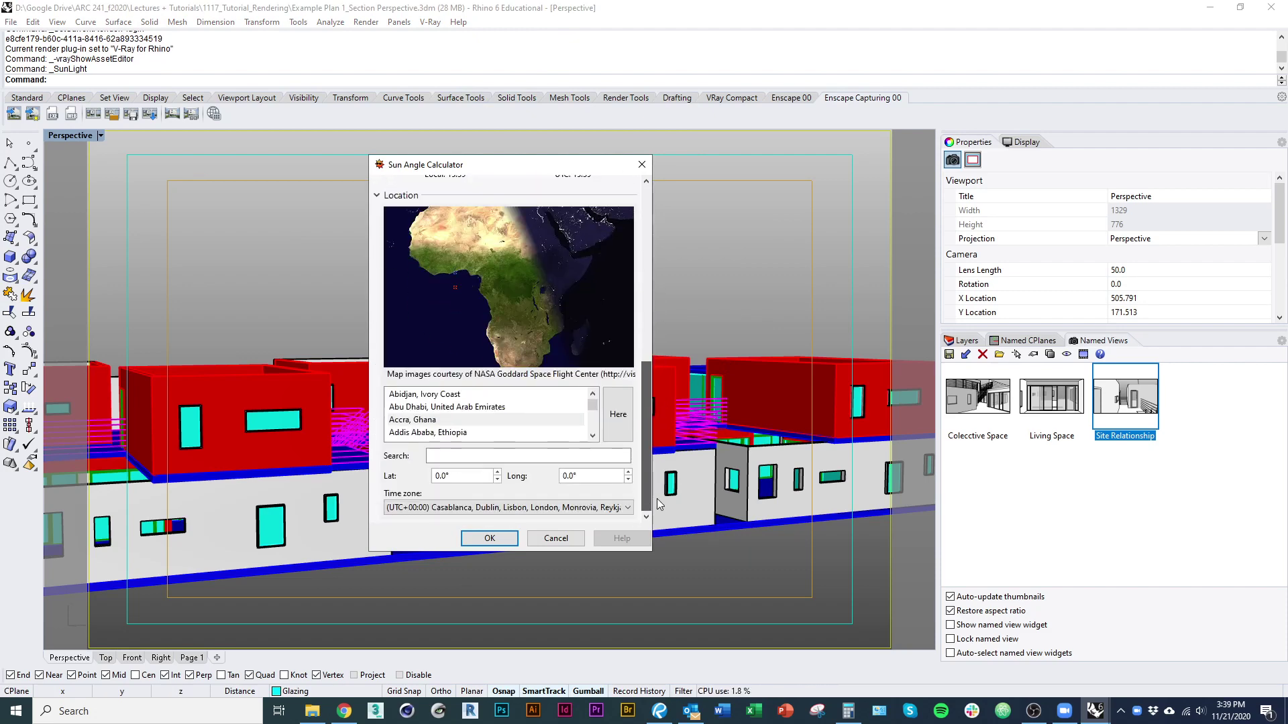
{"action": "left_click", "coordinate": [449, 459]}
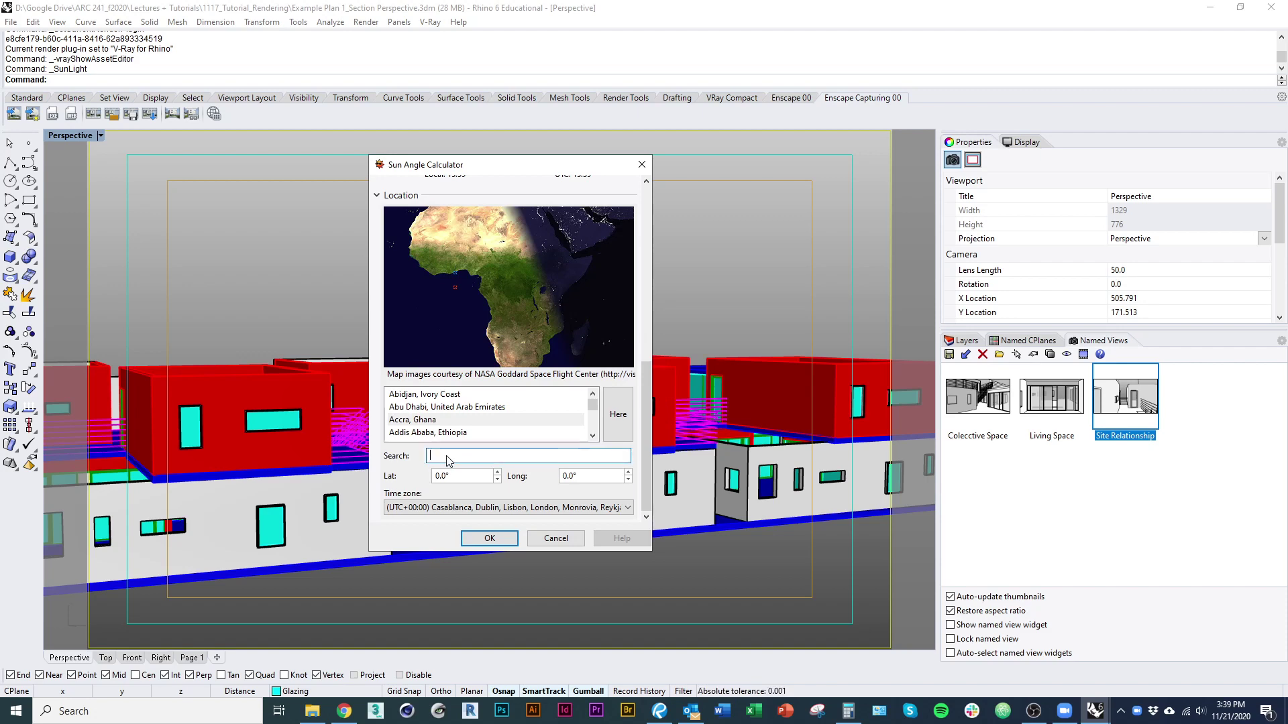
{"action": "type", "text": "tucson"}
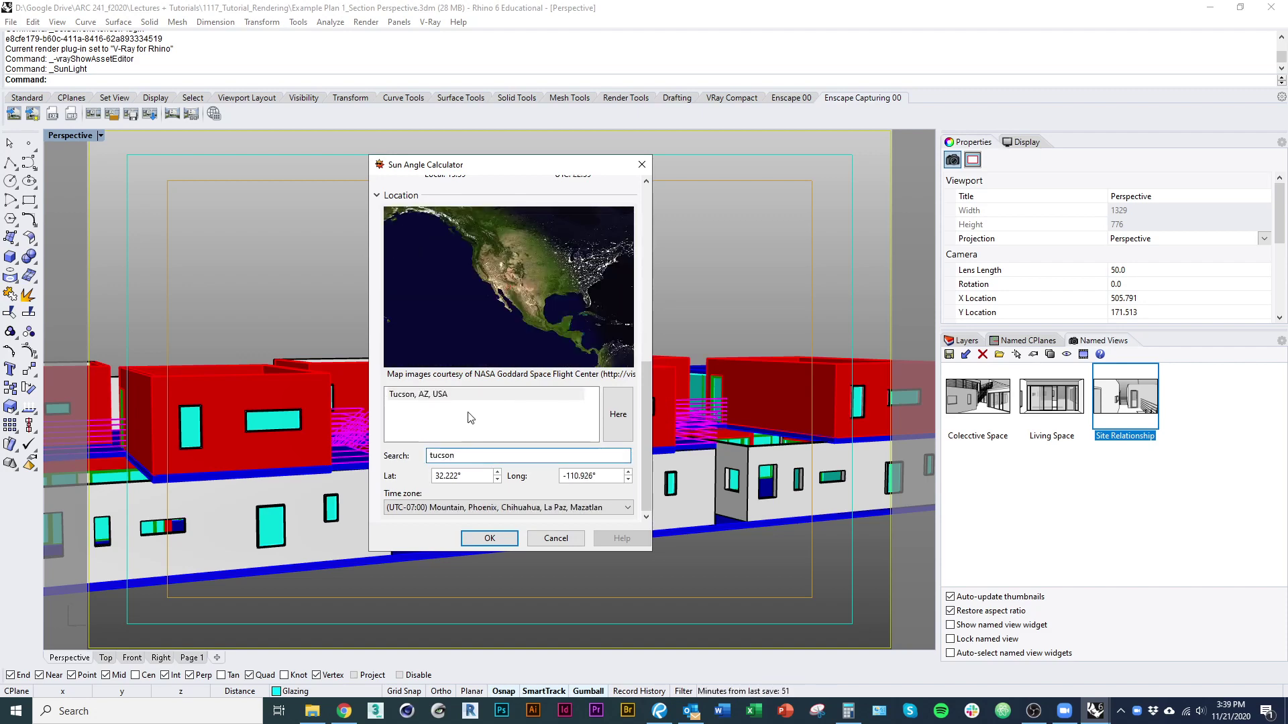
{"action": "left_click", "coordinate": [476, 397]}
- Set the sun's date to 4/1/2020 and time to about 8:41 AM, and accept the sun settings
{"action": "left_click_drag", "start_coordinate": [645, 431], "coordinate": [650, 326]}
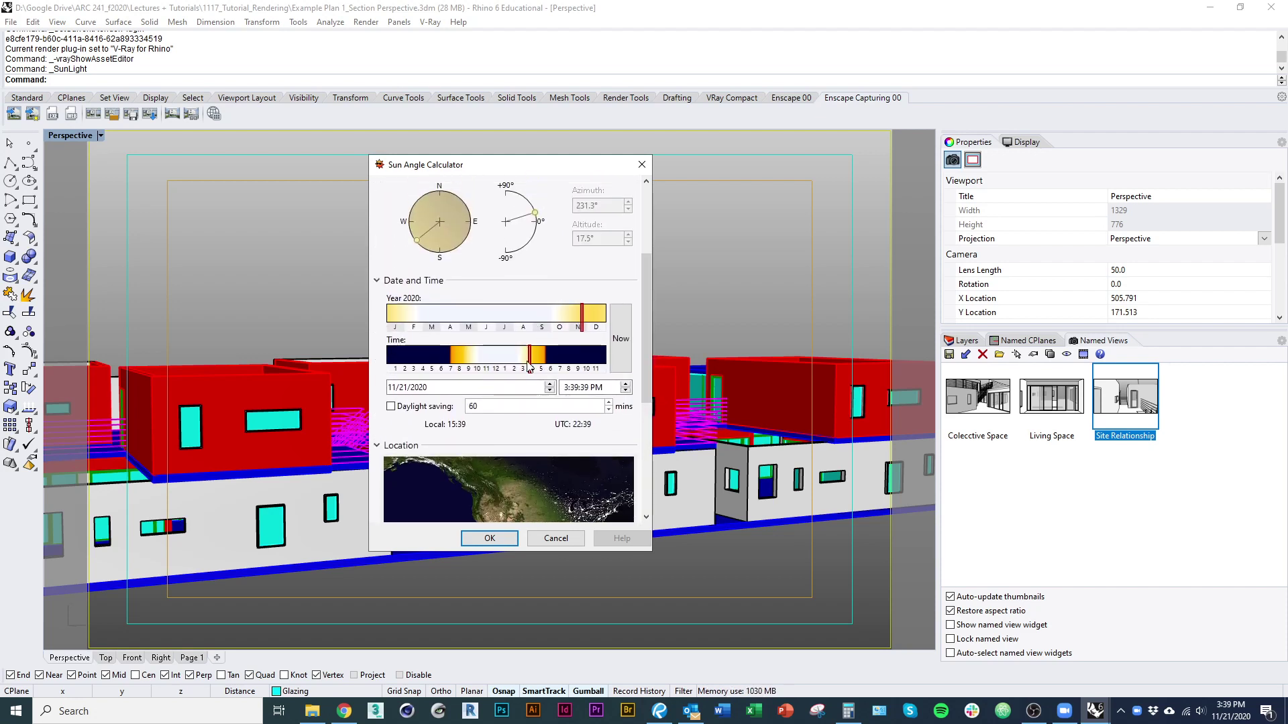
{"action": "left_click_drag", "start_coordinate": [529, 365], "coordinate": [466, 366]}
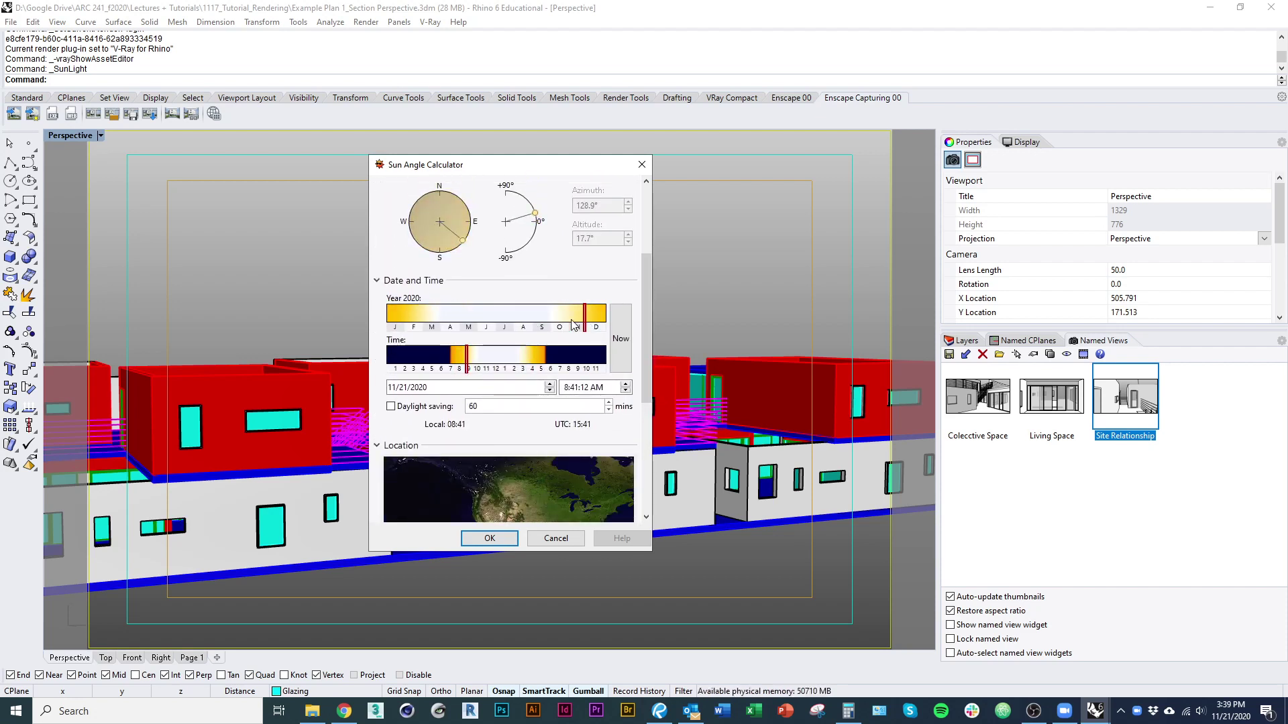
{"action": "left_click_drag", "start_coordinate": [574, 325], "coordinate": [442, 321]}
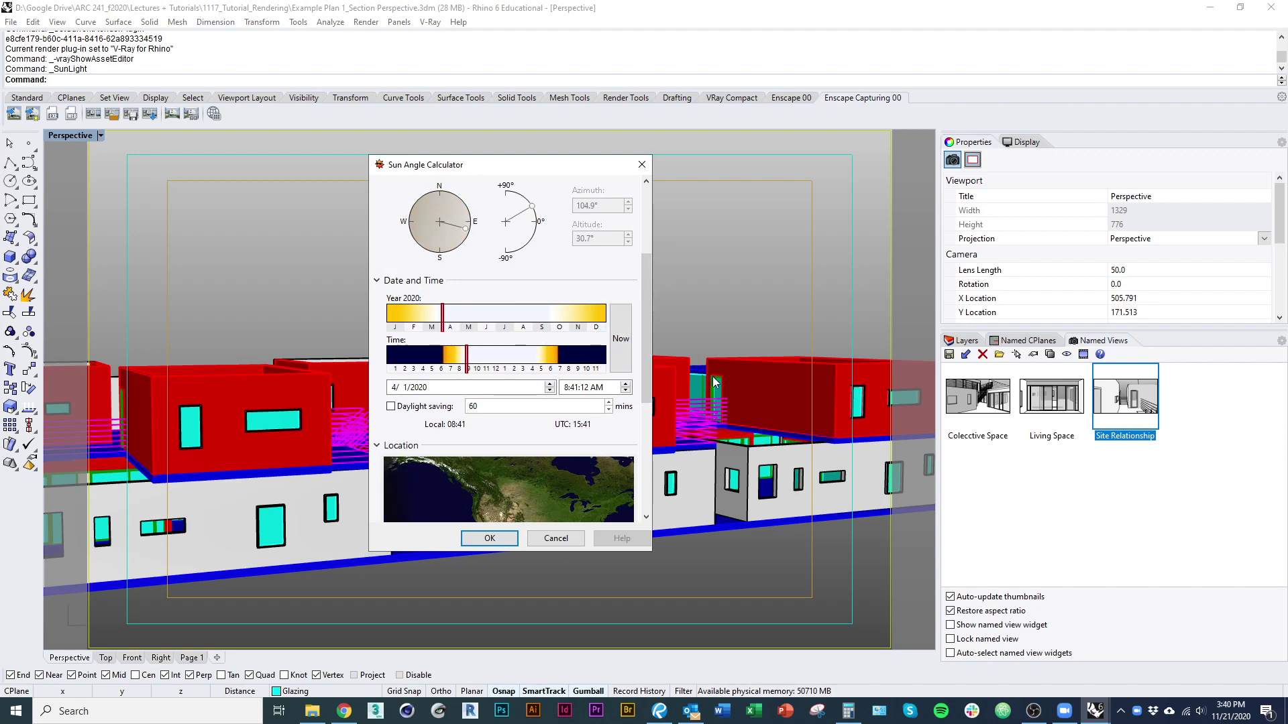
{"action": "left_click", "coordinate": [1074, 427]}
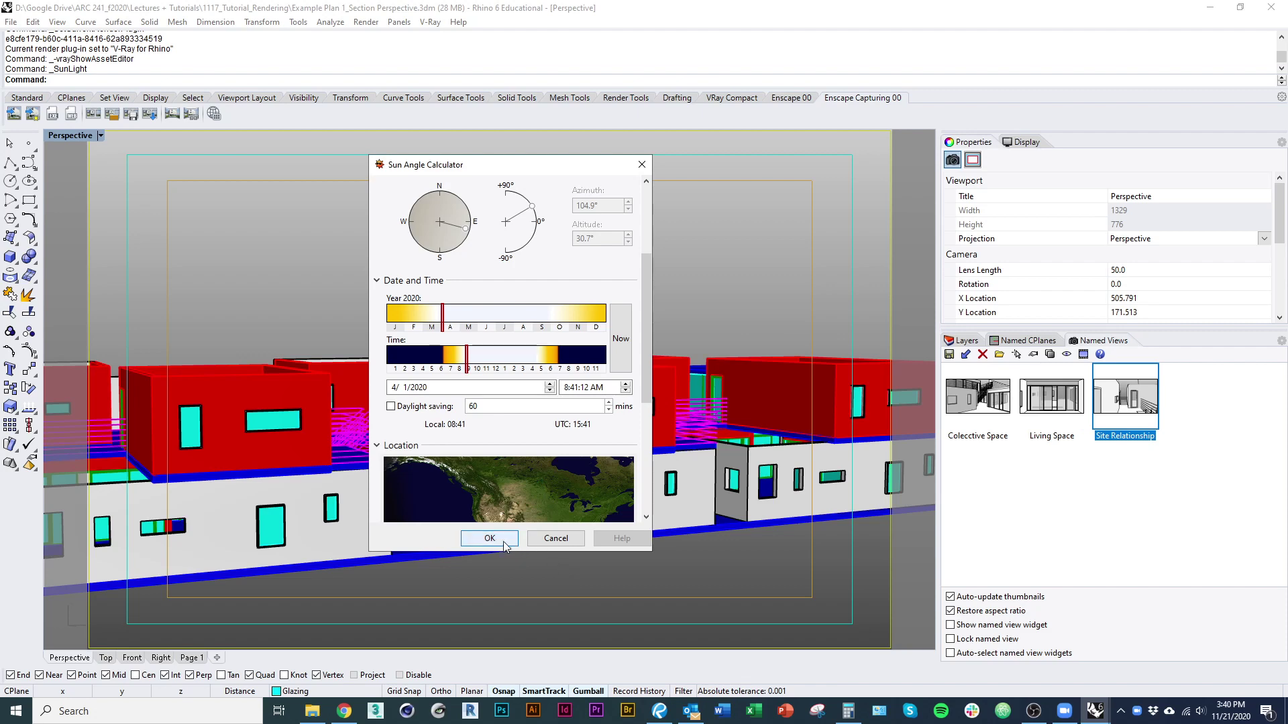
{"action": "left_click", "coordinate": [489, 538]}
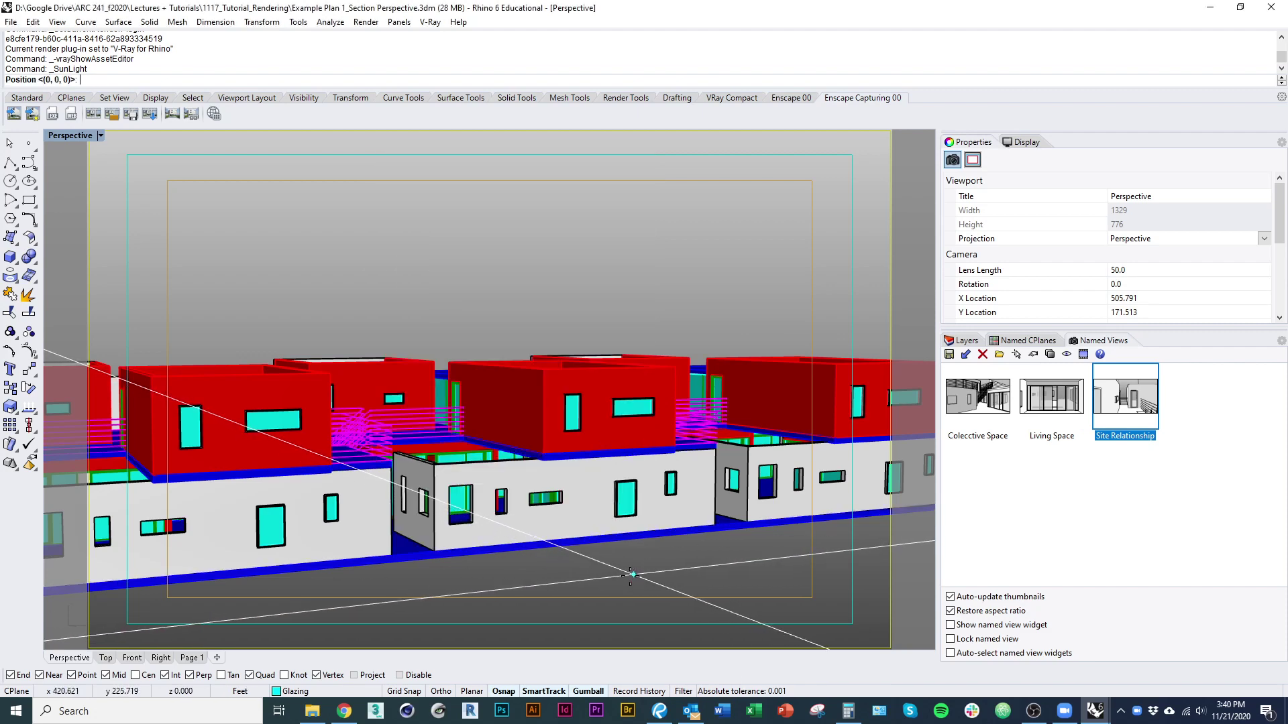
- Restore the Living Space named view, switch it to Rendered display mode, and show its display settings
{"action": "double_click", "coordinate": [1050, 403]}
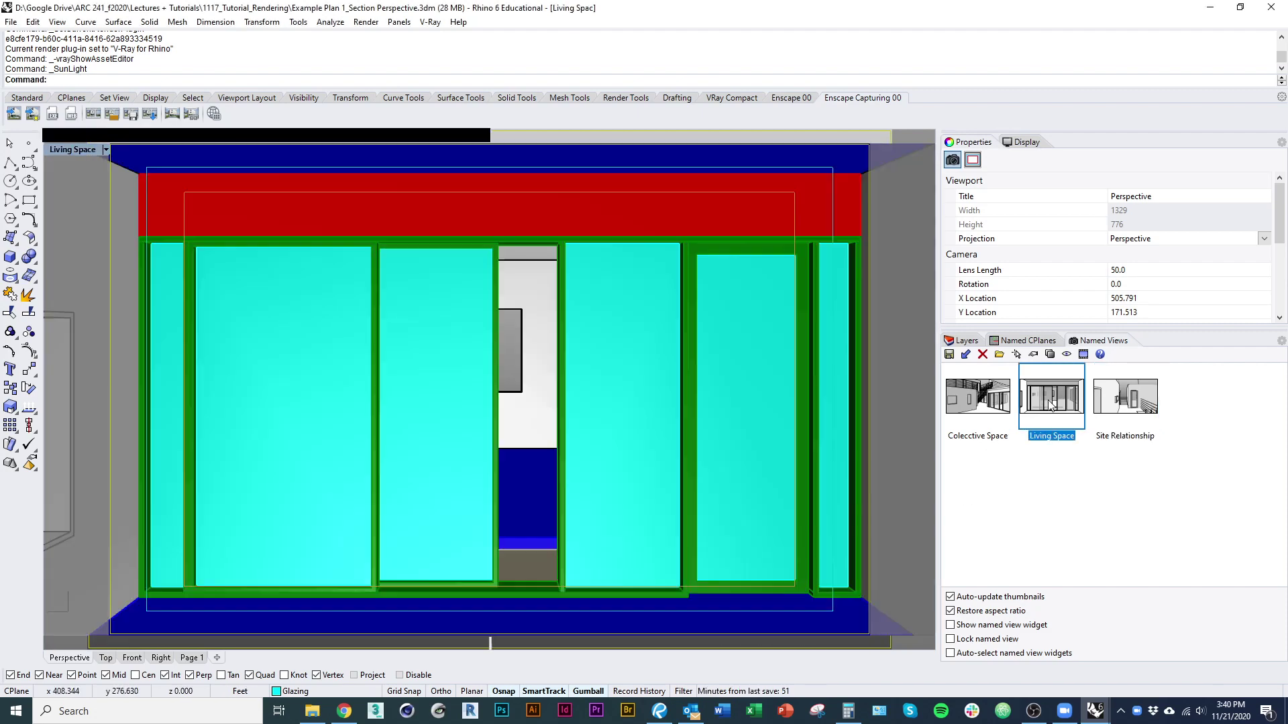
{"action": "key", "text": "ctrl+alt+r"}
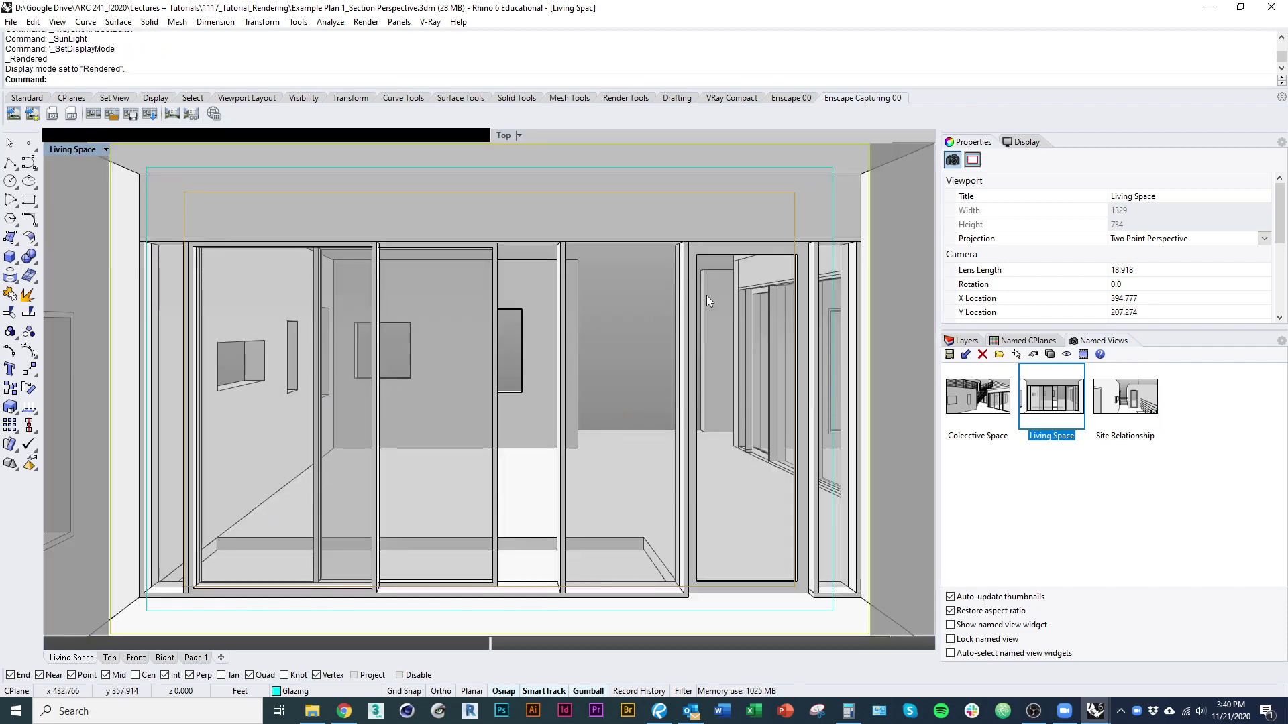
{"action": "left_click", "coordinate": [1022, 143]}
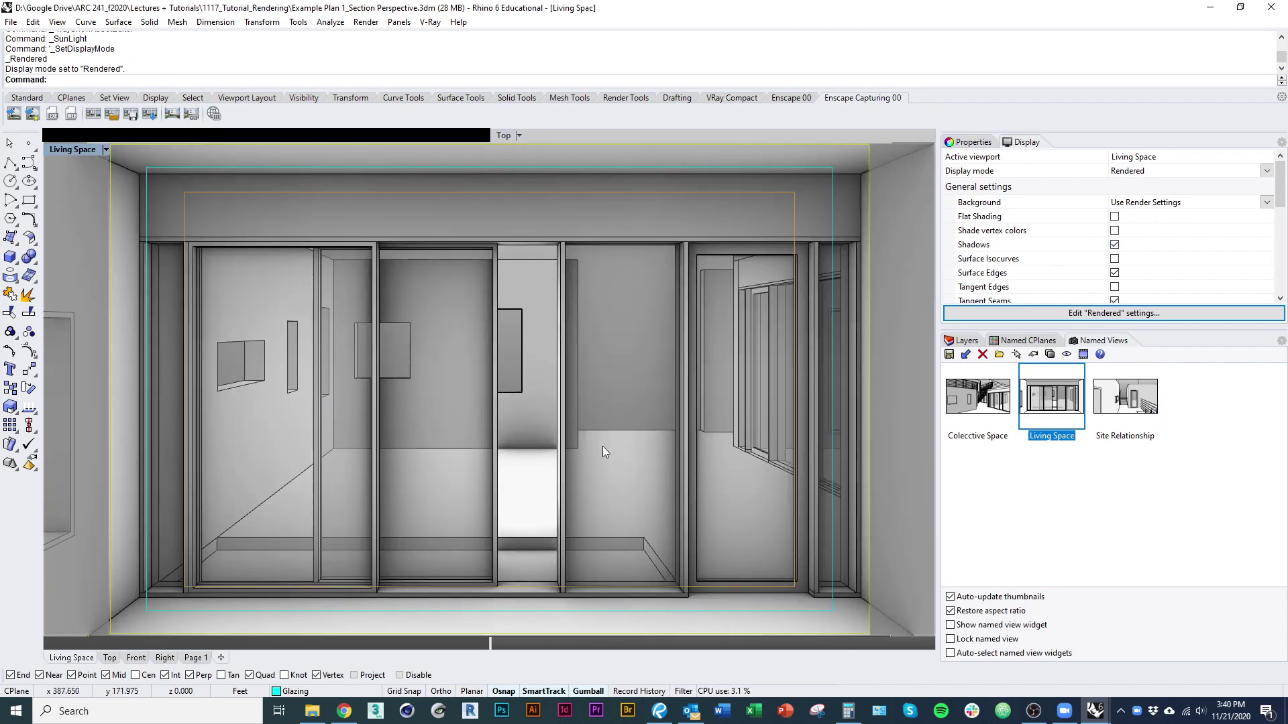
- Open the Rendered display mode's options and bring up its Shadows settings
{"action": "left_click", "coordinate": [1107, 311]}
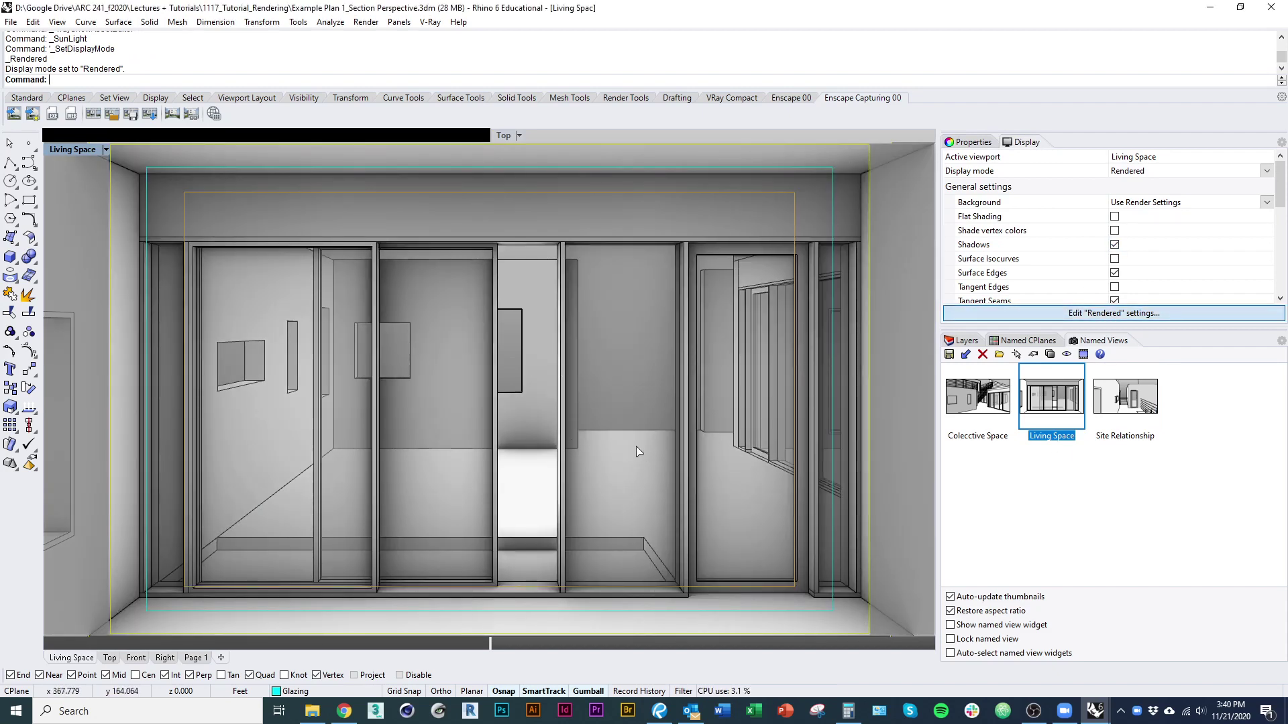
{"action": "left_click", "coordinate": [738, 425]}
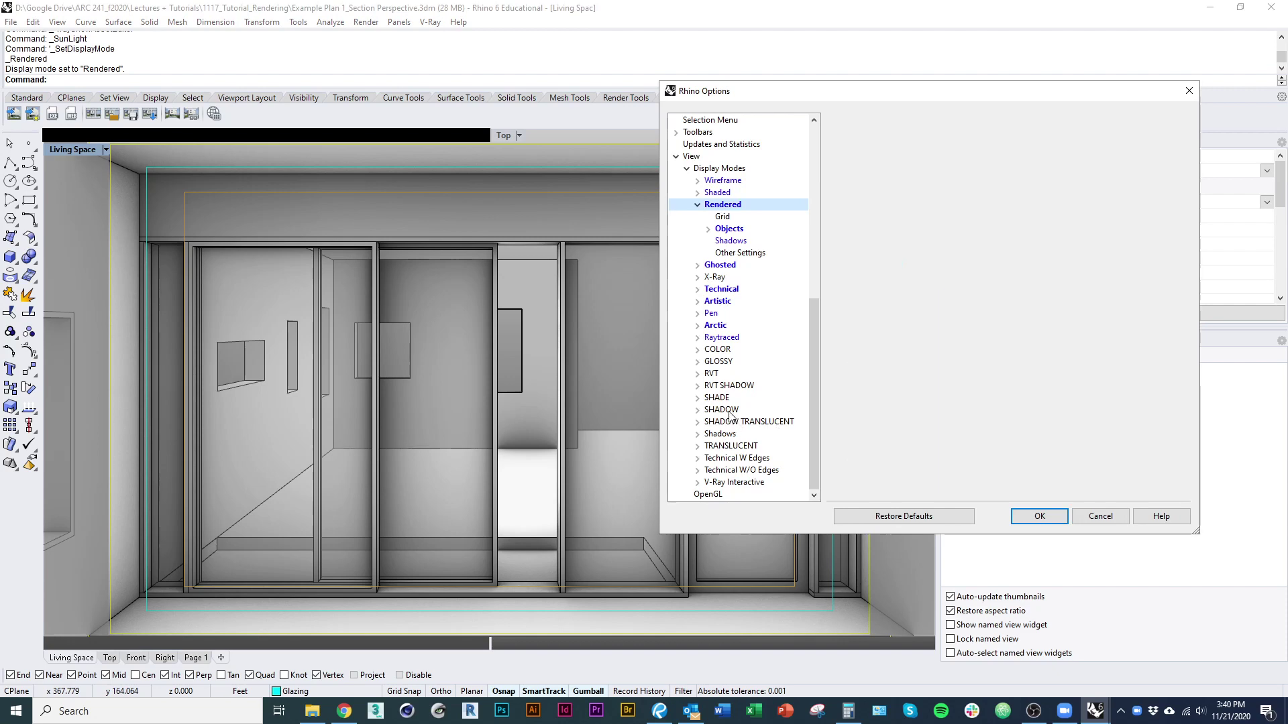
{"action": "left_click", "coordinate": [732, 241]}
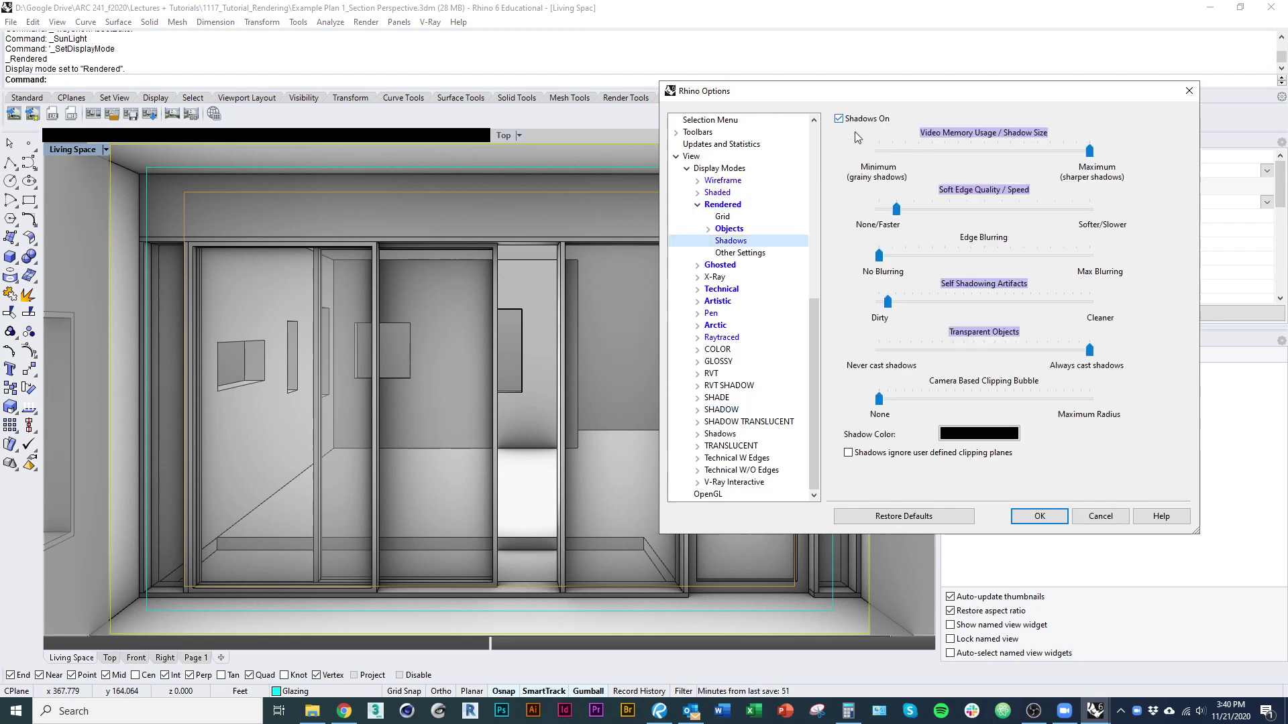
- Try Ambient occlusion as the Rendered mode's lighting method, and set it back to Scene lighting
{"action": "left_click", "coordinate": [723, 205]}
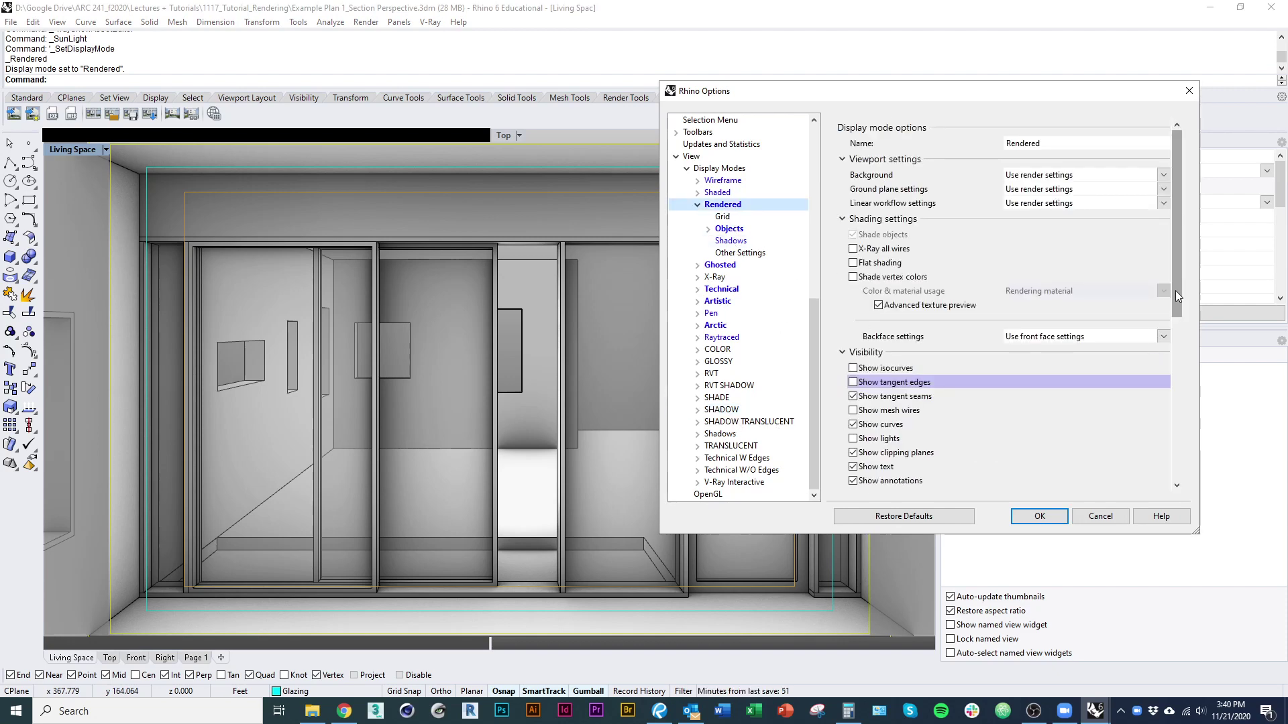
{"action": "left_click_drag", "start_coordinate": [1175, 291], "coordinate": [1191, 426]}
{"action": "scroll", "coordinate": [1192, 425], "scroll_direction": "down", "scroll_amount": 1}
{"action": "left_click", "coordinate": [1153, 328]}
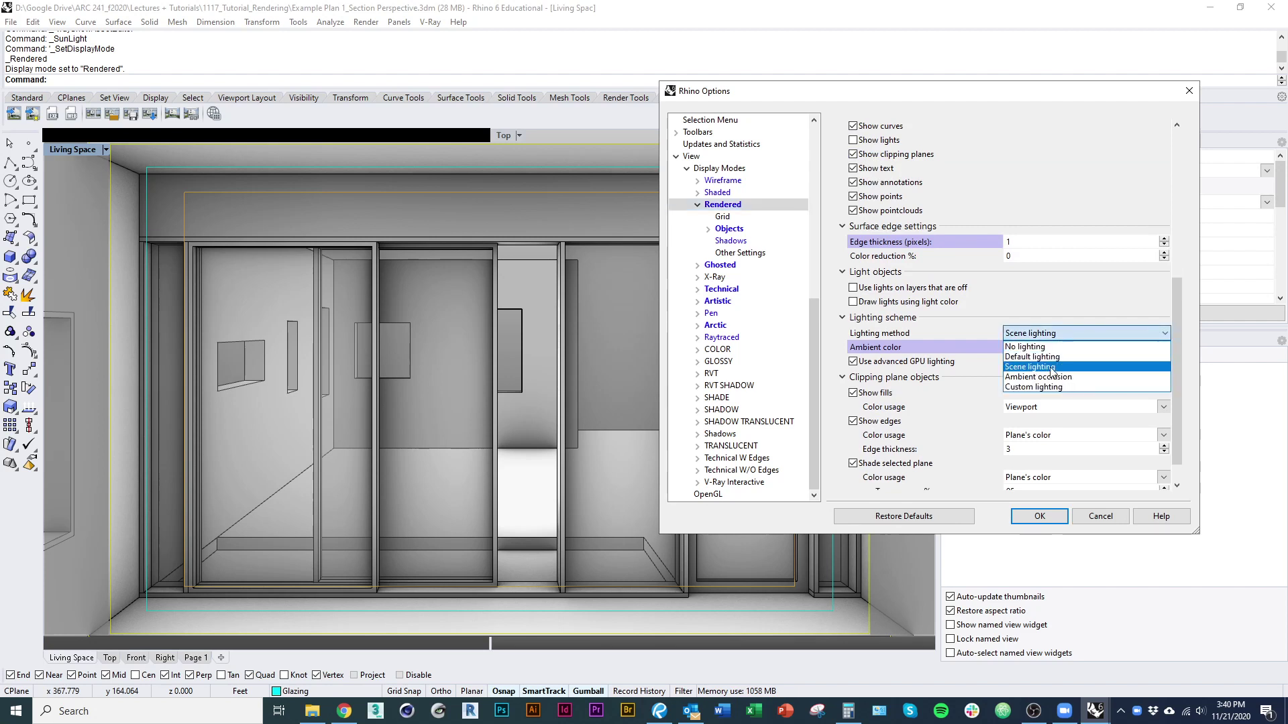
{"action": "left_click", "coordinate": [1039, 379]}
{"action": "left_click", "coordinate": [1073, 333]}
{"action": "left_click", "coordinate": [1063, 340]}
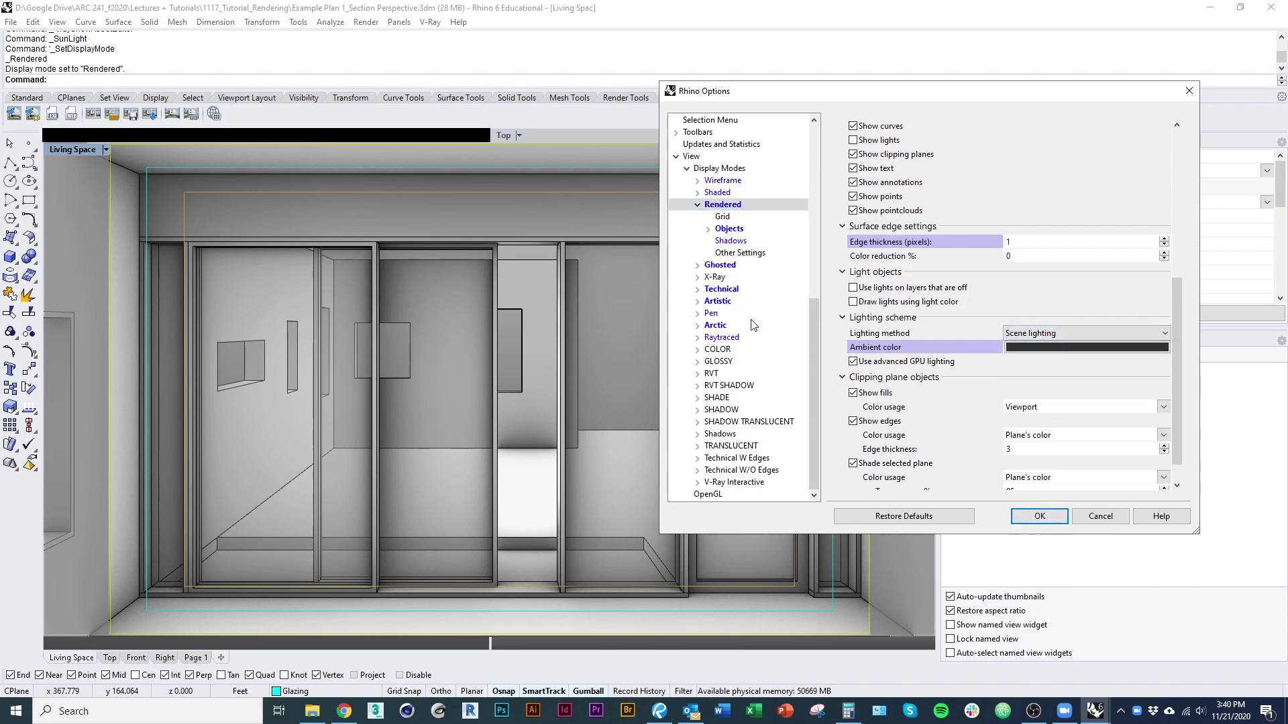
- Set the Rendered mode's shadow Soft Edge Quality / Speed to None/Faster and apply the options
{"action": "left_click", "coordinate": [730, 240]}
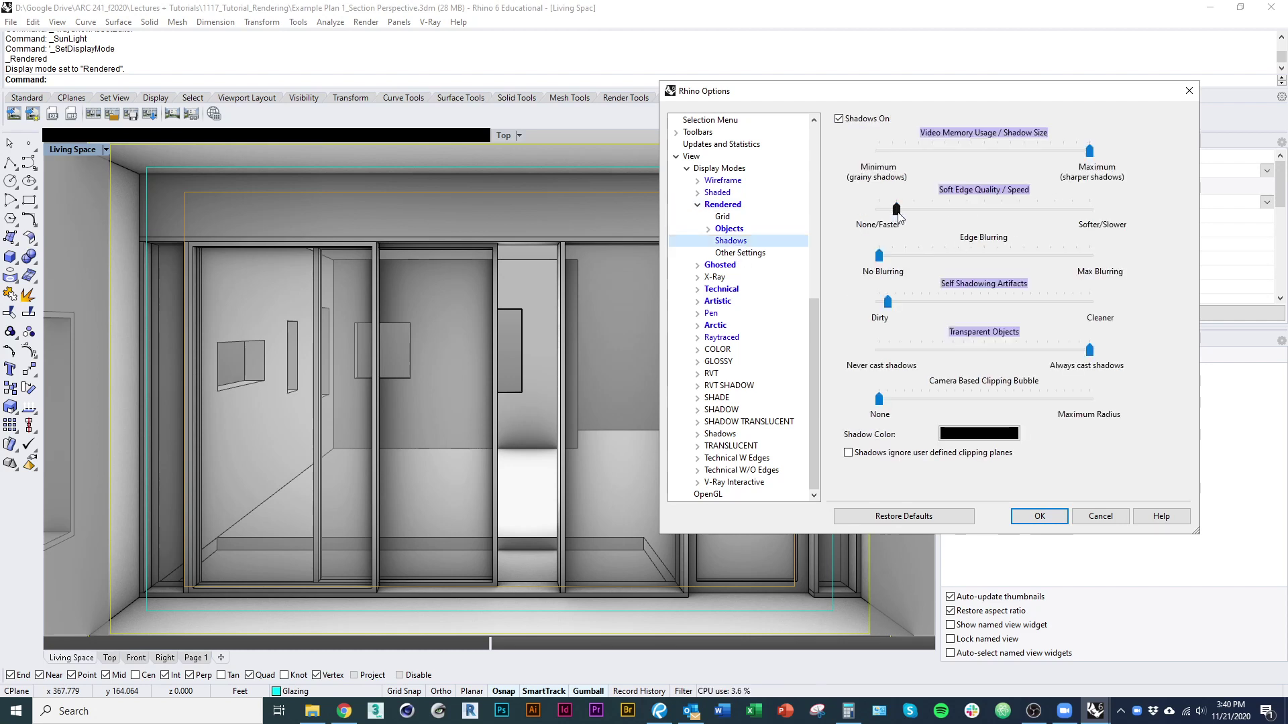
{"action": "mouse_move", "coordinate": [896, 213]}
{"action": "left_mouse_down"}
{"action": "mouse_move", "coordinate": [1068, 219]}
{"action": "mouse_move", "coordinate": [878, 213]}
{"action": "left_mouse_up"}
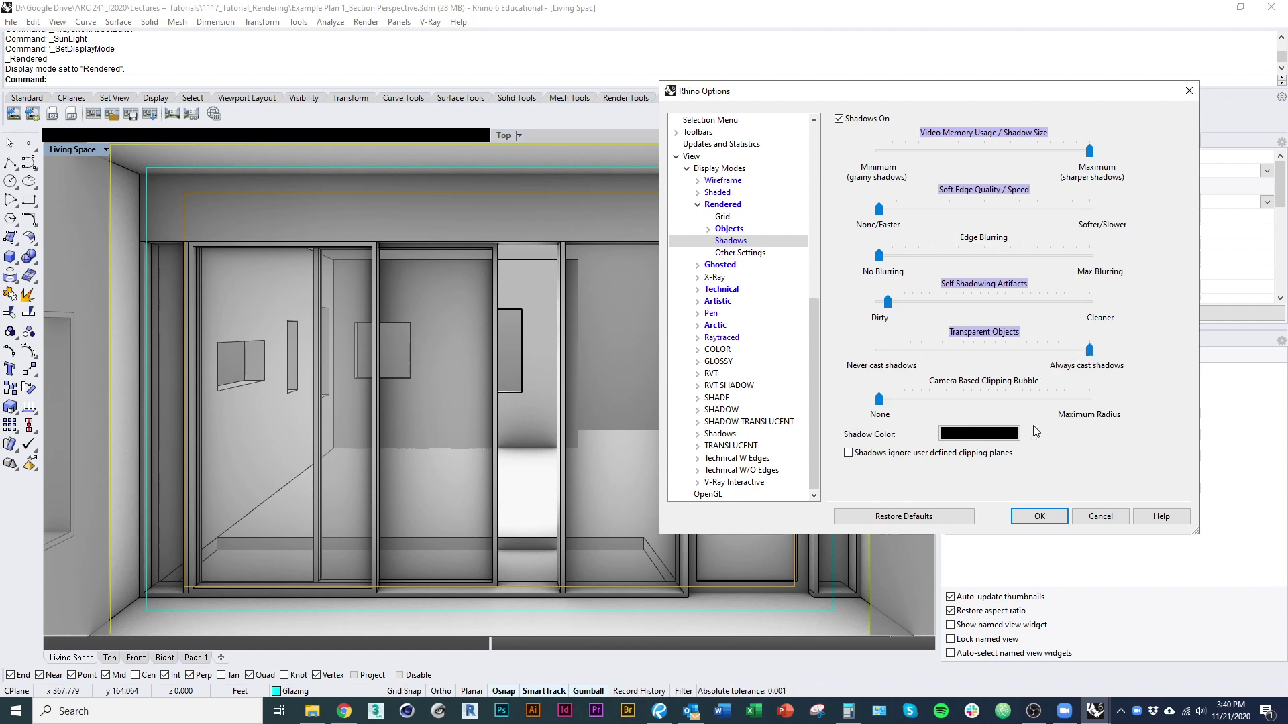
{"action": "left_click", "coordinate": [1045, 523]}
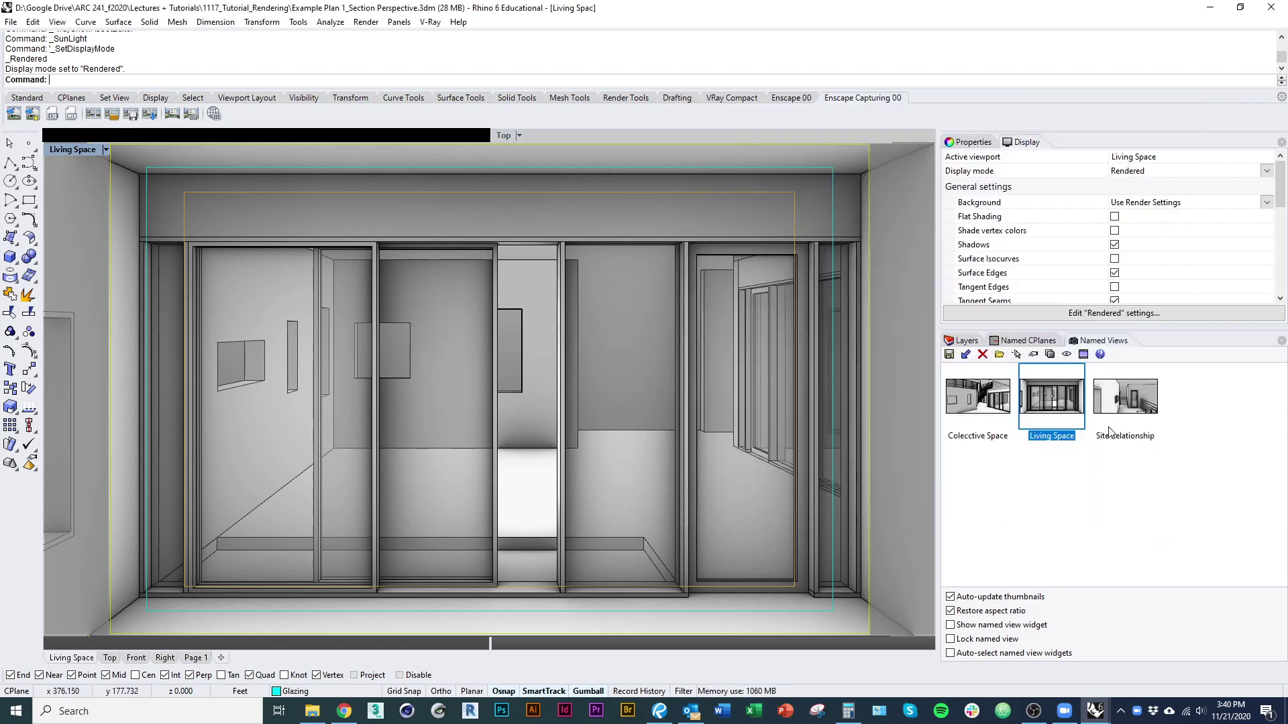
- Start another V-Ray Sun Light and check the location stored in its Sun Angle Calculator
{"action": "left_click", "coordinate": [430, 22]}
{"action": "mouse_move", "coordinate": [506, 101]}
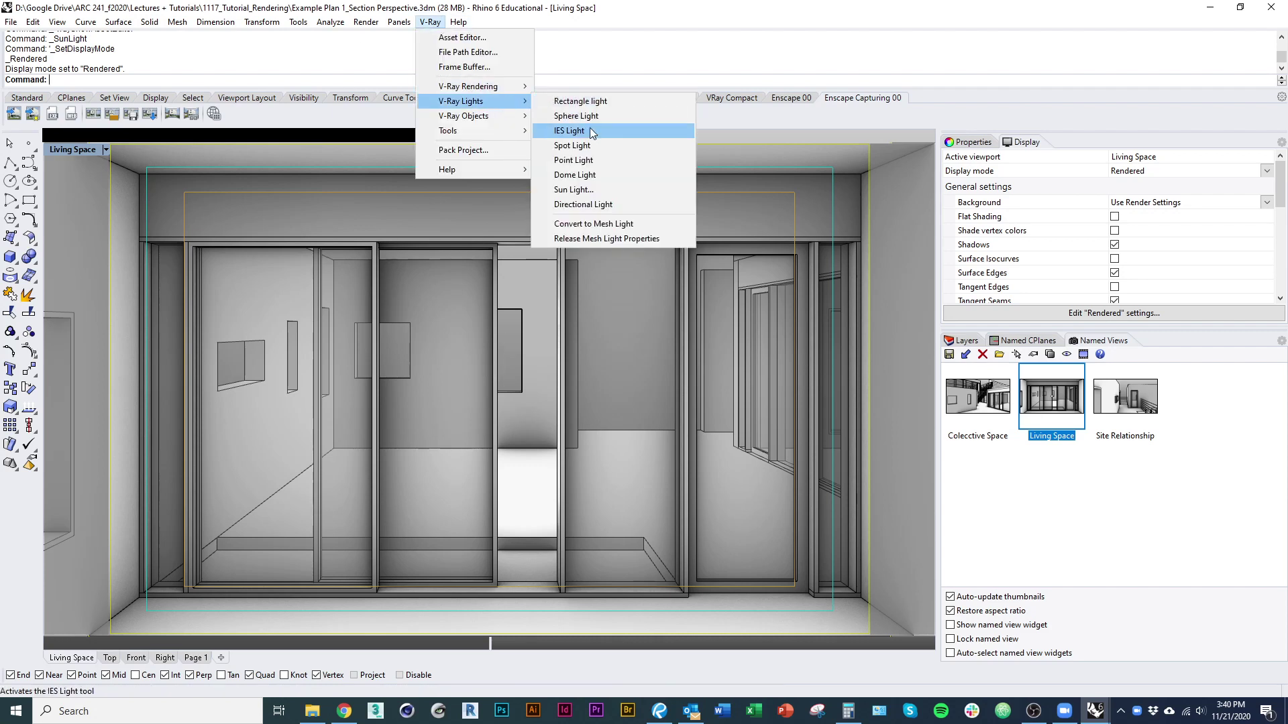
{"action": "left_click", "coordinate": [600, 195]}
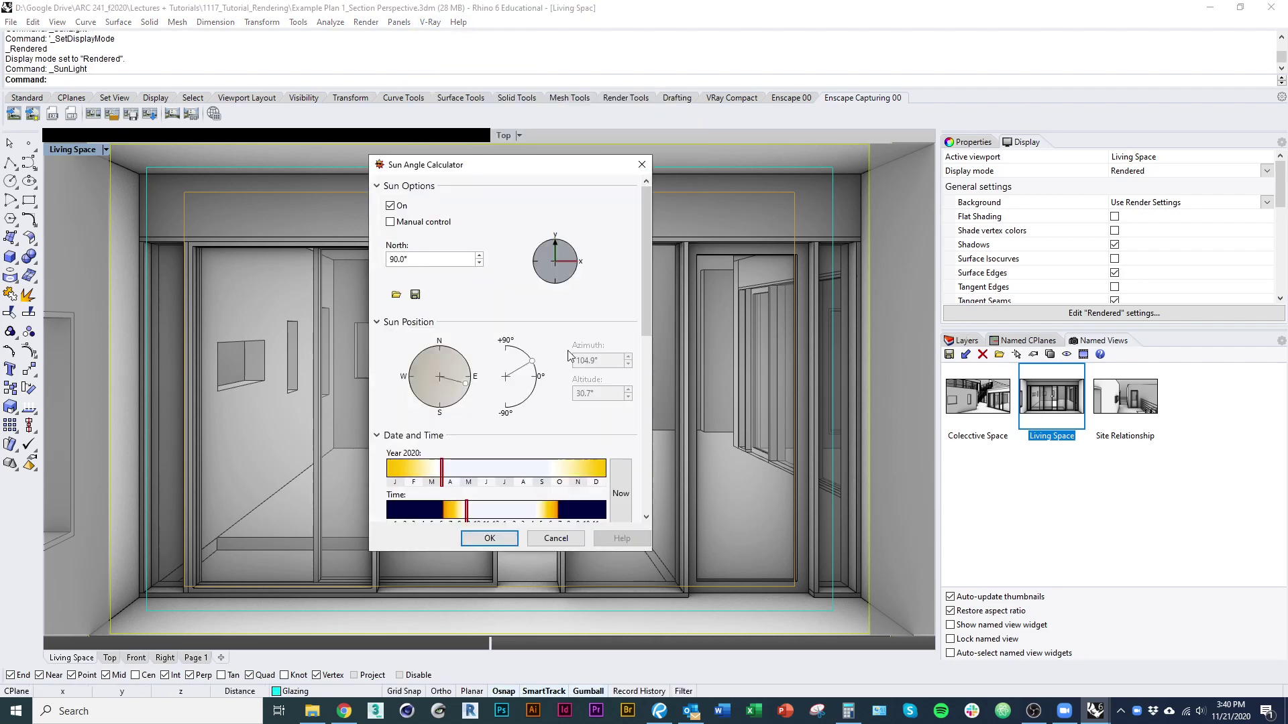
{"action": "left_click_drag", "start_coordinate": [648, 304], "coordinate": [659, 529]}
{"action": "key", "text": "shift+Tab"}
{"action": "key", "text": "shift+Tab"}
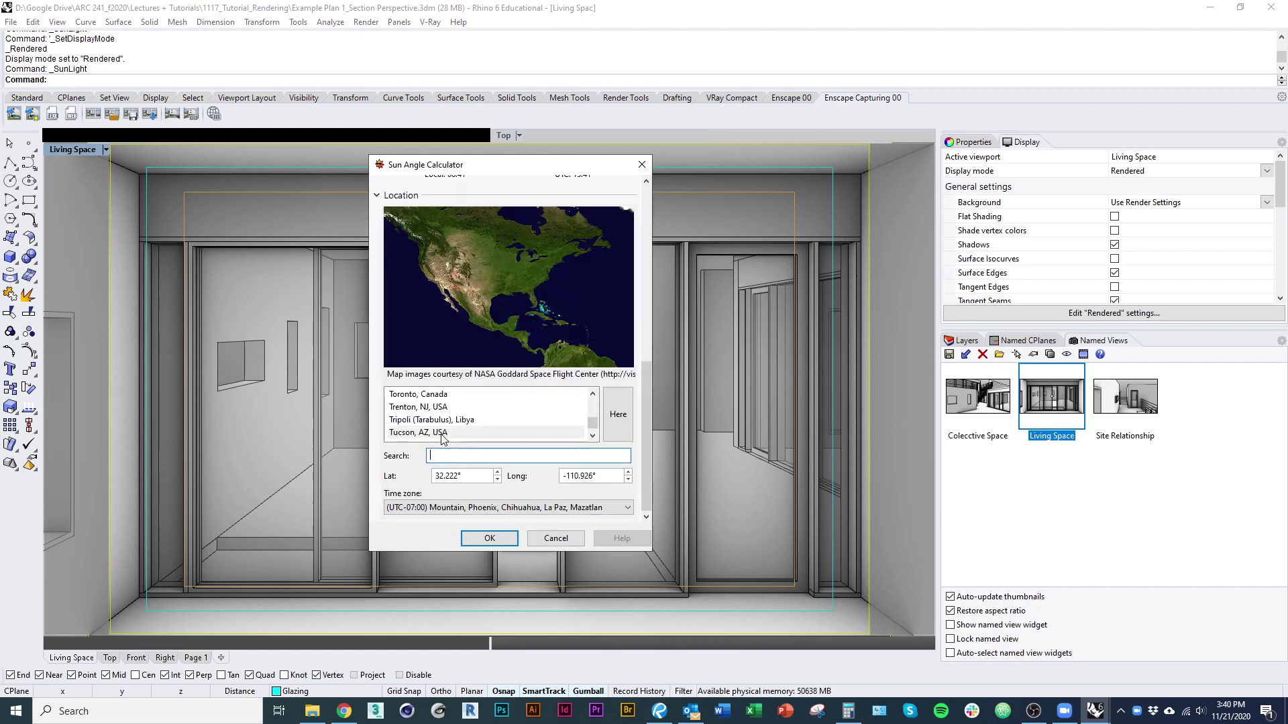
- Set the sun's date to 3/4/2020 and time to about 10:49 AM, and accept the sun settings
{"action": "left_click_drag", "start_coordinate": [650, 444], "coordinate": [666, 298]}
{"action": "left_click_drag", "start_coordinate": [463, 399], "coordinate": [465, 399]}
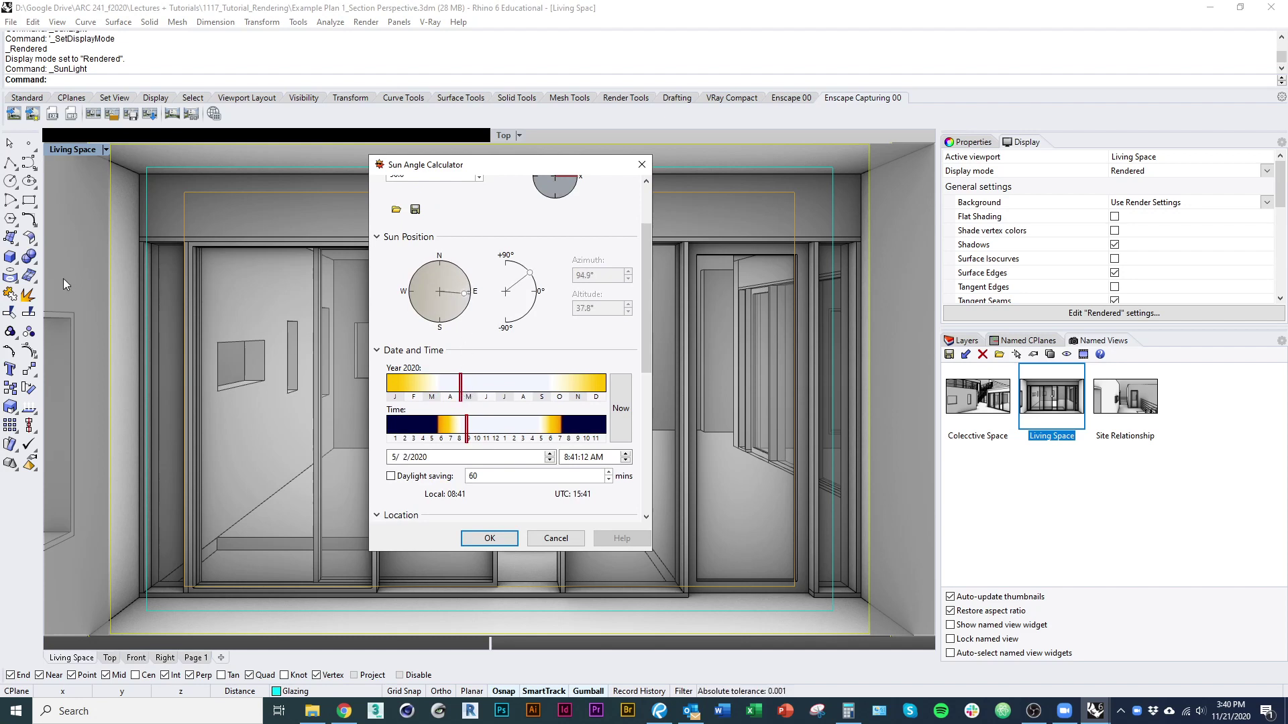
{"action": "mouse_move", "coordinate": [462, 389]}
{"action": "left_mouse_down"}
{"action": "mouse_move", "coordinate": [423, 387]}
{"action": "mouse_move", "coordinate": [467, 389]}
{"action": "mouse_move", "coordinate": [477, 432]}
{"action": "mouse_move", "coordinate": [497, 435]}
{"action": "mouse_move", "coordinate": [485, 395]}
{"action": "mouse_move", "coordinate": [425, 392]}
{"action": "left_mouse_up"}
{"action": "left_click_drag", "start_coordinate": [495, 437], "coordinate": [489, 439]}
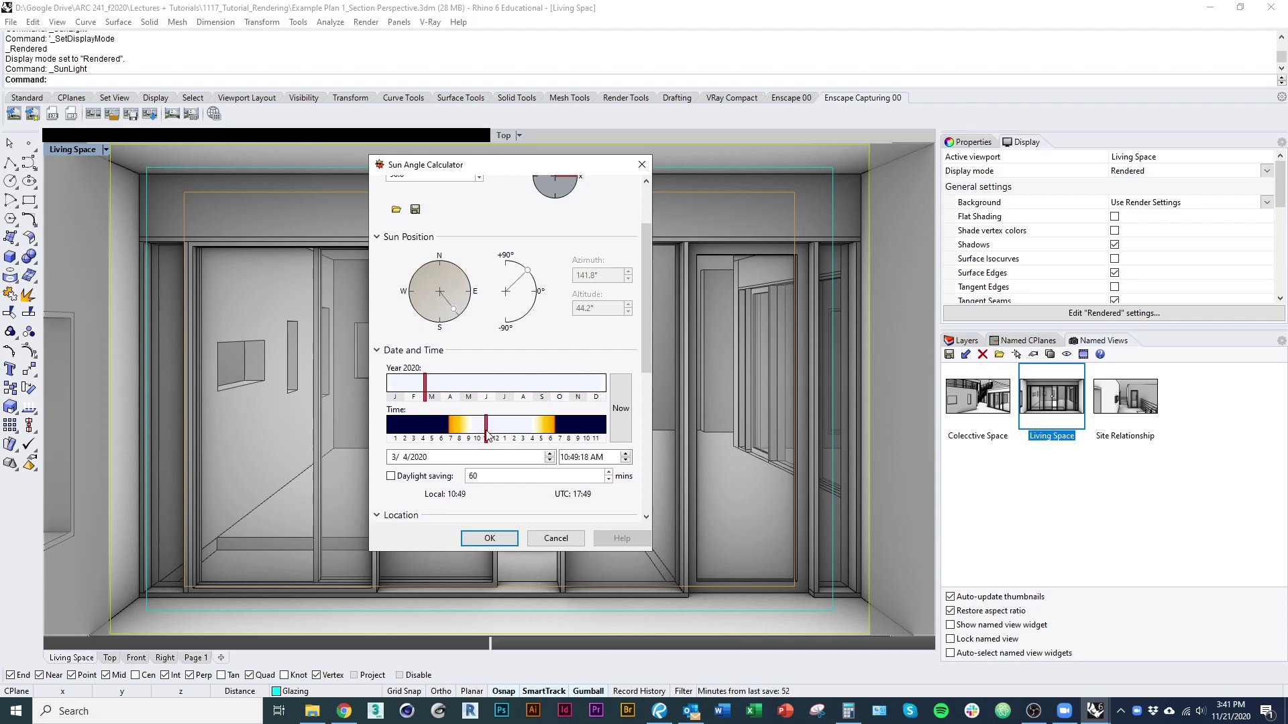
{"action": "left_click", "coordinate": [490, 537]}
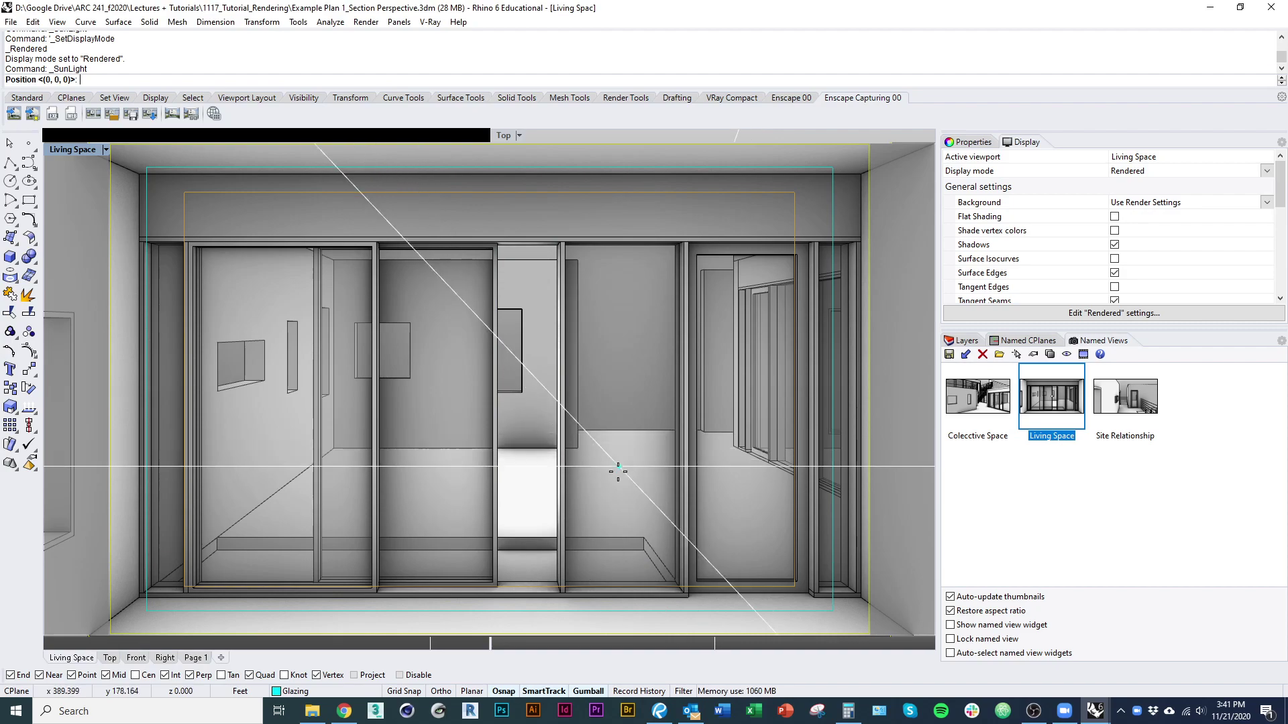
- Place the sun light in the Top viewport just outside the housing block's long facade, and inspect its symbol
{"action": "left_click", "coordinate": [109, 658]}
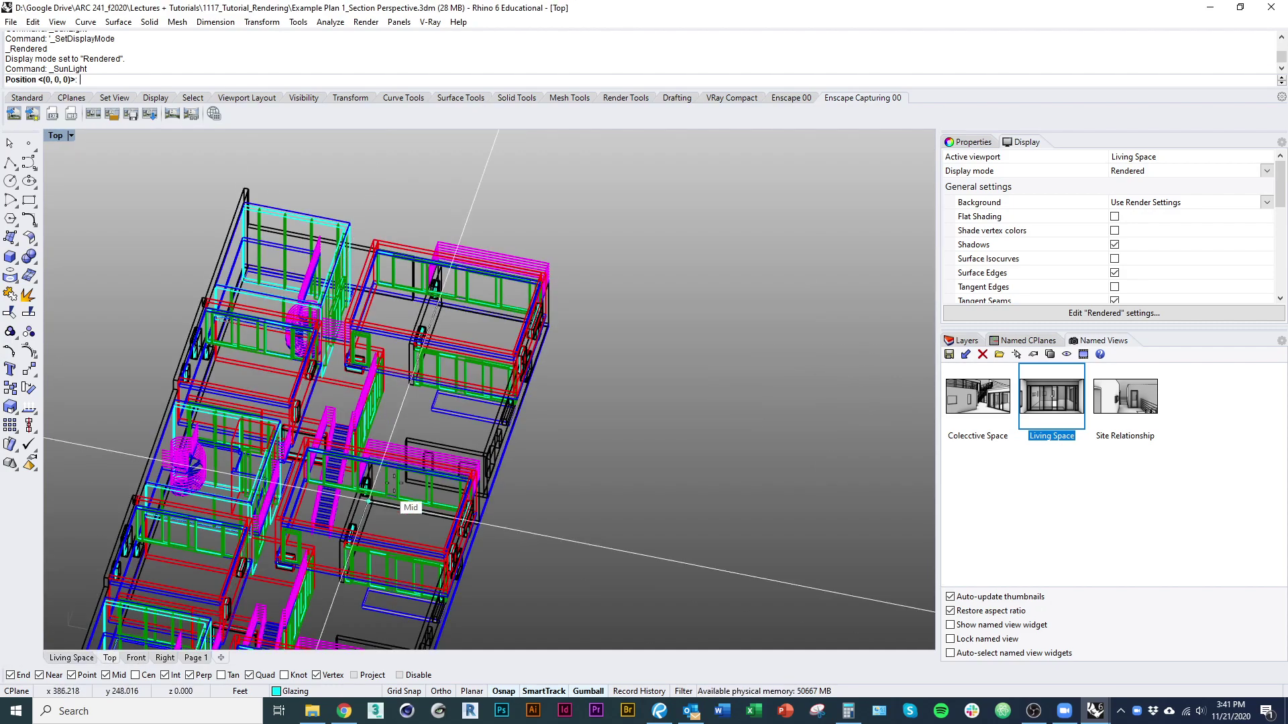
{"action": "left_click", "coordinate": [394, 482]}
{"action": "right_click_drag", "start_coordinate": [597, 536], "coordinate": [352, 485]}
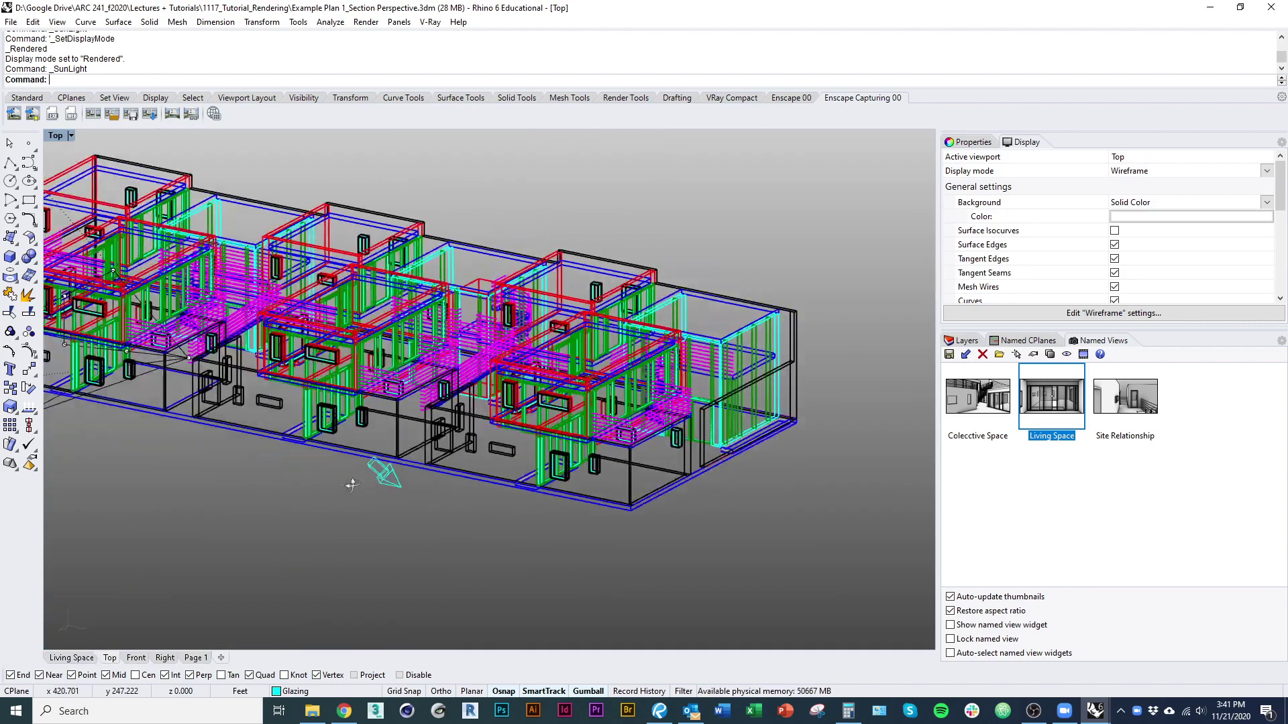
{"action": "scroll", "coordinate": [544, 542], "scroll_direction": "up", "scroll_amount": 6}
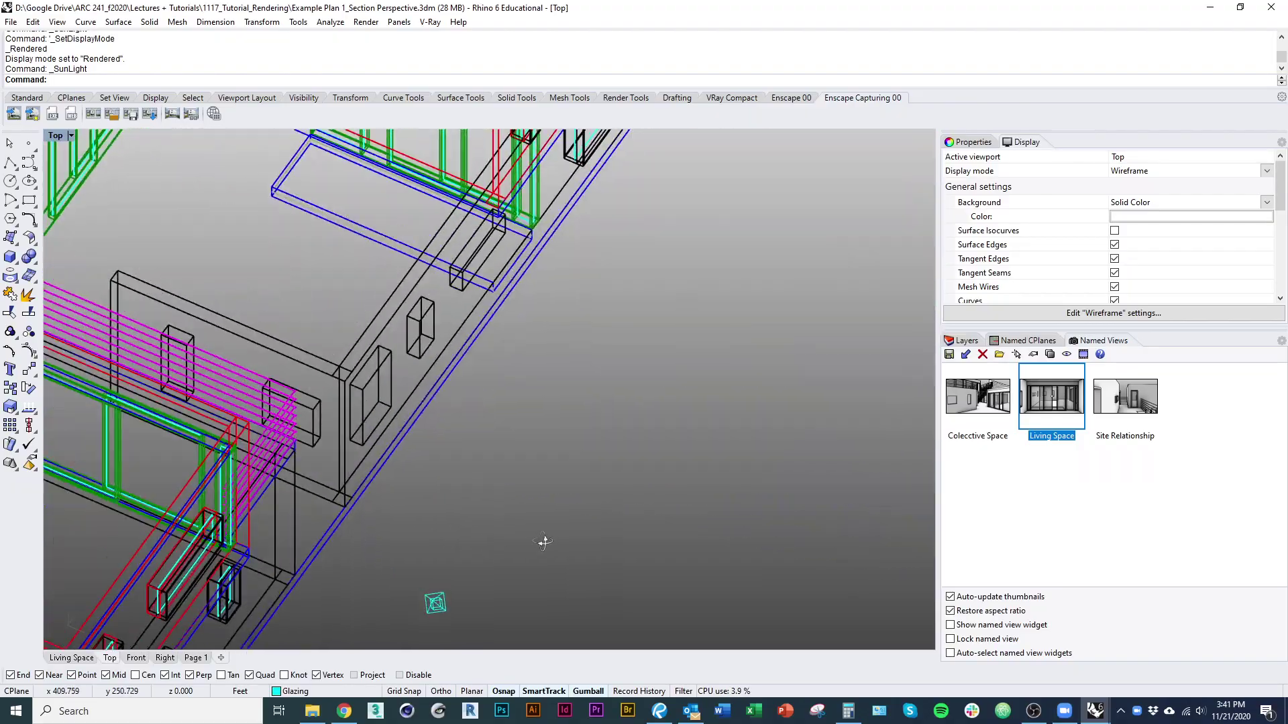
{"action": "right_click_drag", "start_coordinate": [544, 542], "coordinate": [460, 501]}
{"action": "scroll", "coordinate": [377, 526], "scroll_direction": "down", "scroll_amount": 5}
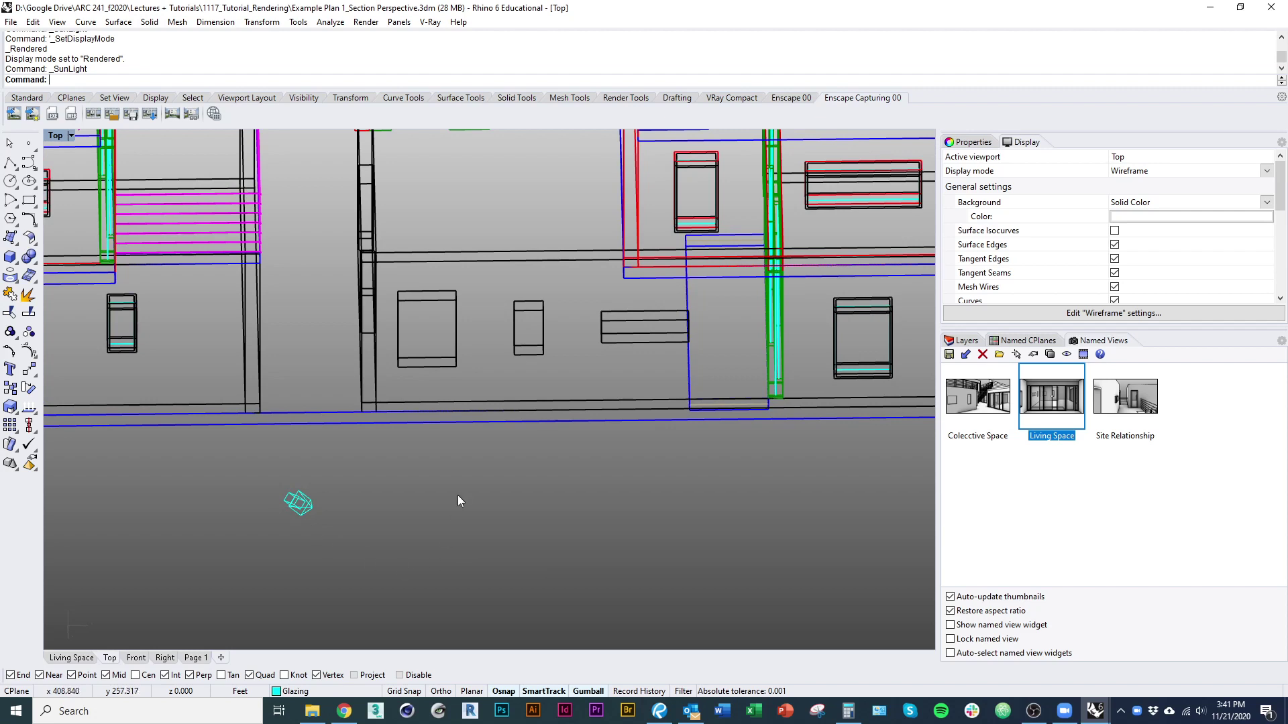
- Return to the Living Space view and examine the Sun Light's parameters in the V-Ray Asset Editor
{"action": "left_click", "coordinate": [87, 657]}
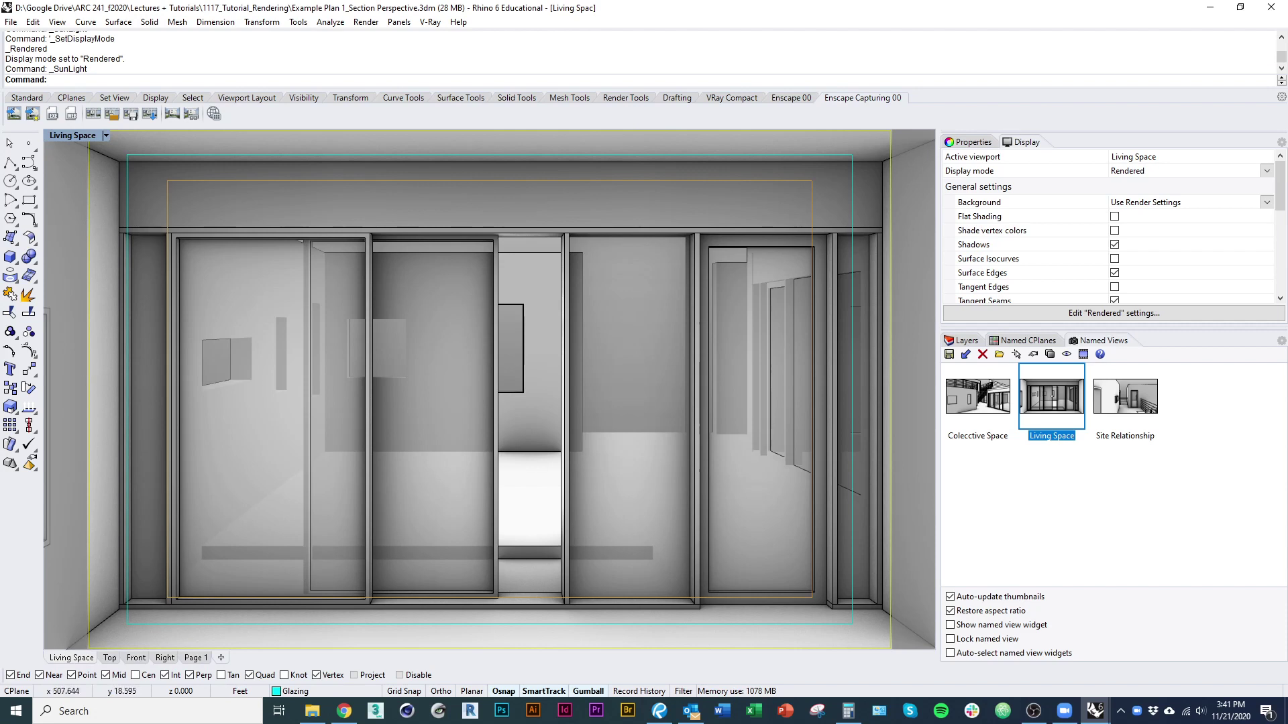
{"action": "left_click_drag", "start_coordinate": [0, 182], "coordinate": [887, 171]}
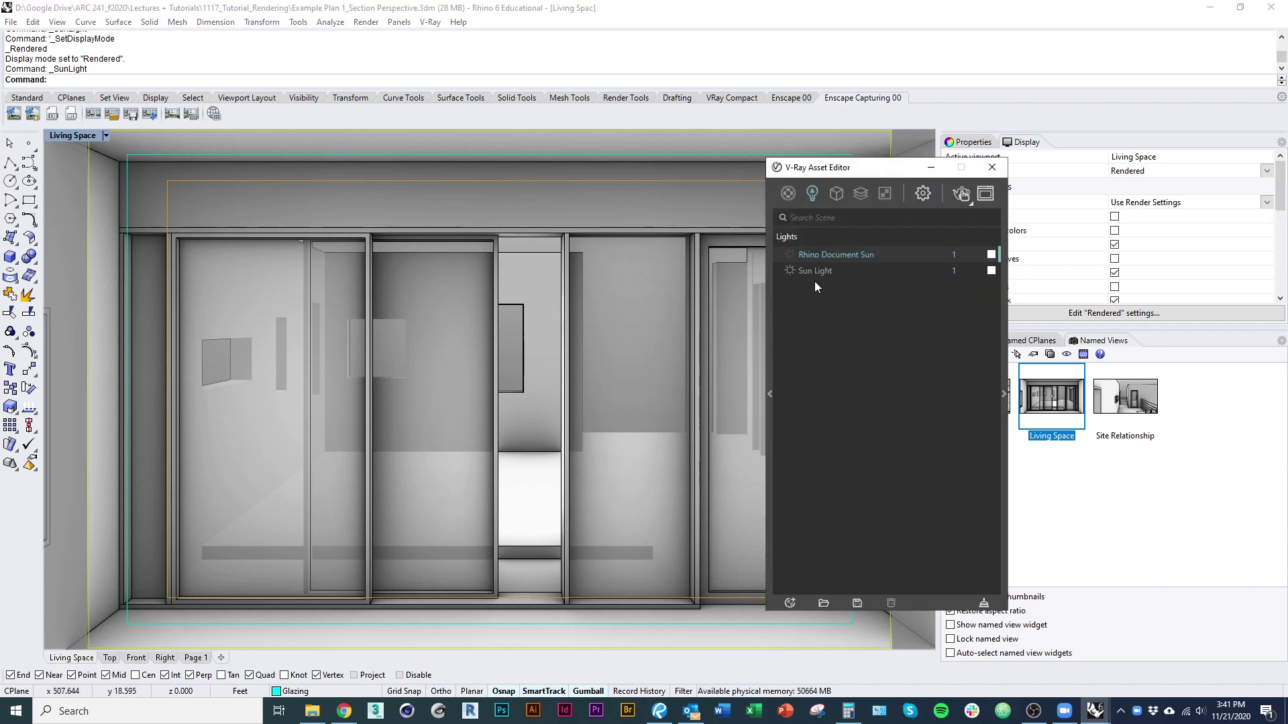
{"action": "left_click", "coordinate": [1004, 396]}
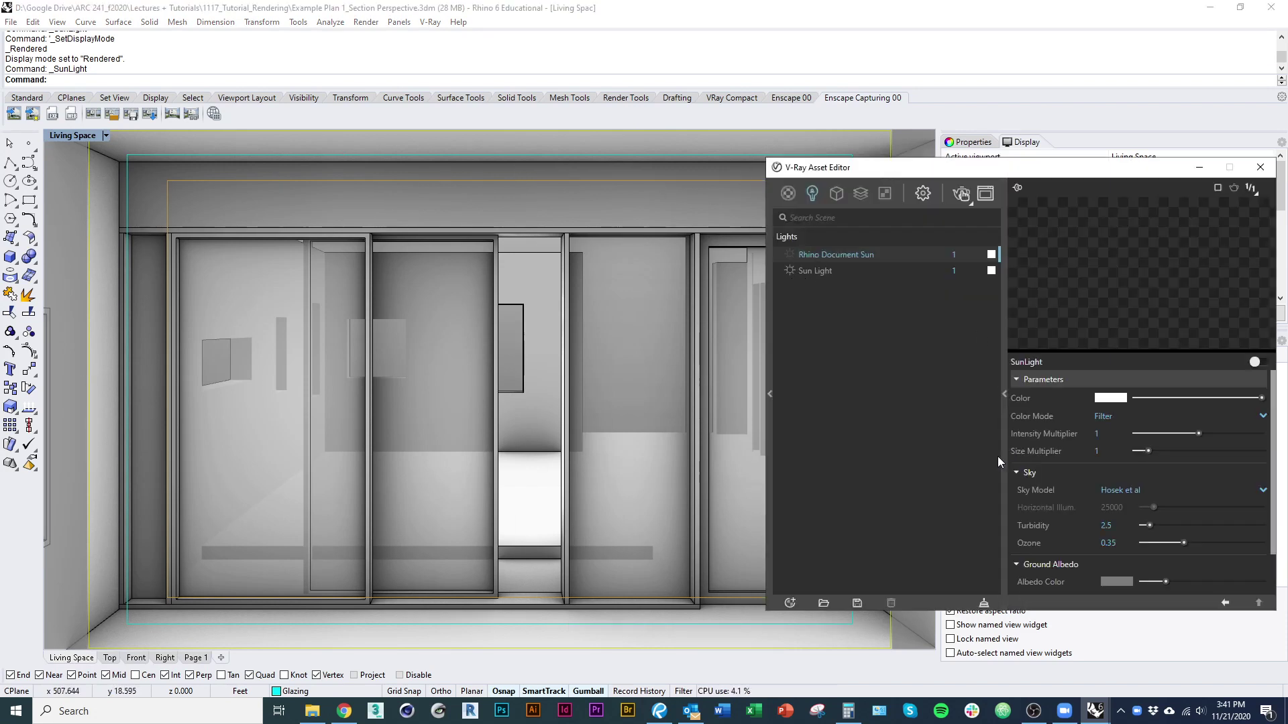
{"action": "left_click", "coordinate": [799, 269]}
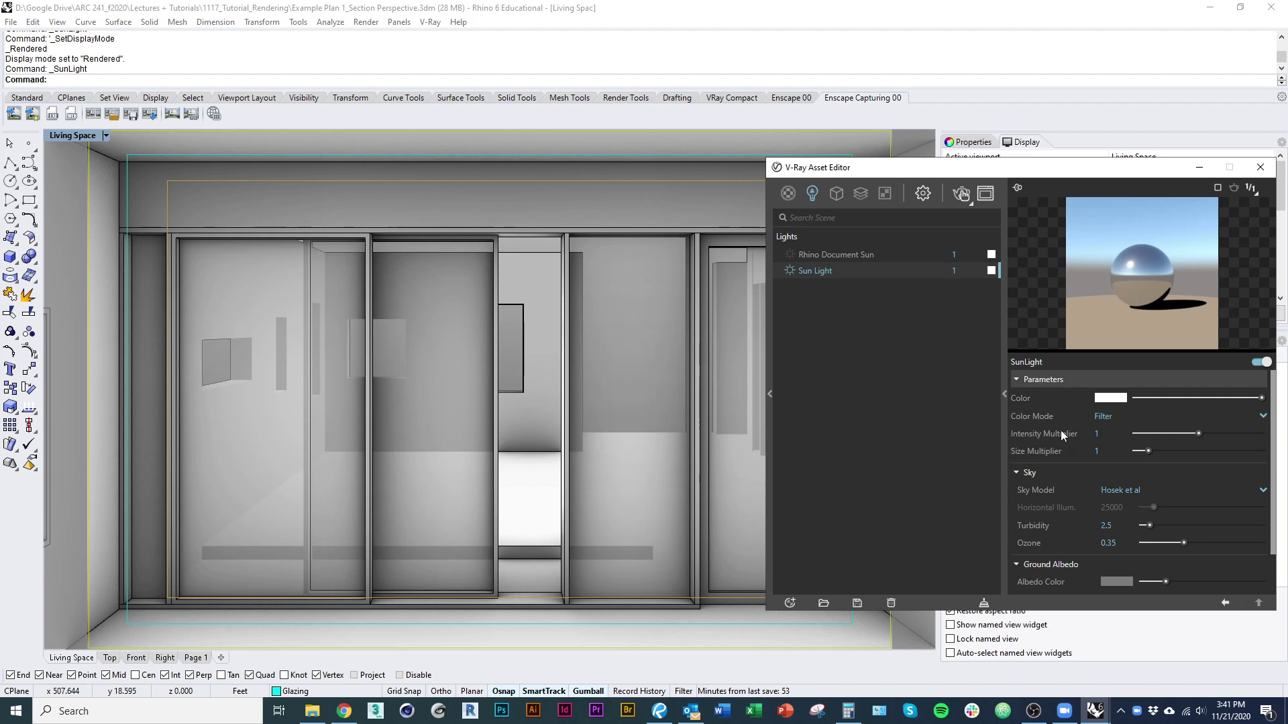
{"action": "left_click", "coordinate": [1004, 397]}
{"action": "left_click", "coordinate": [1005, 403]}
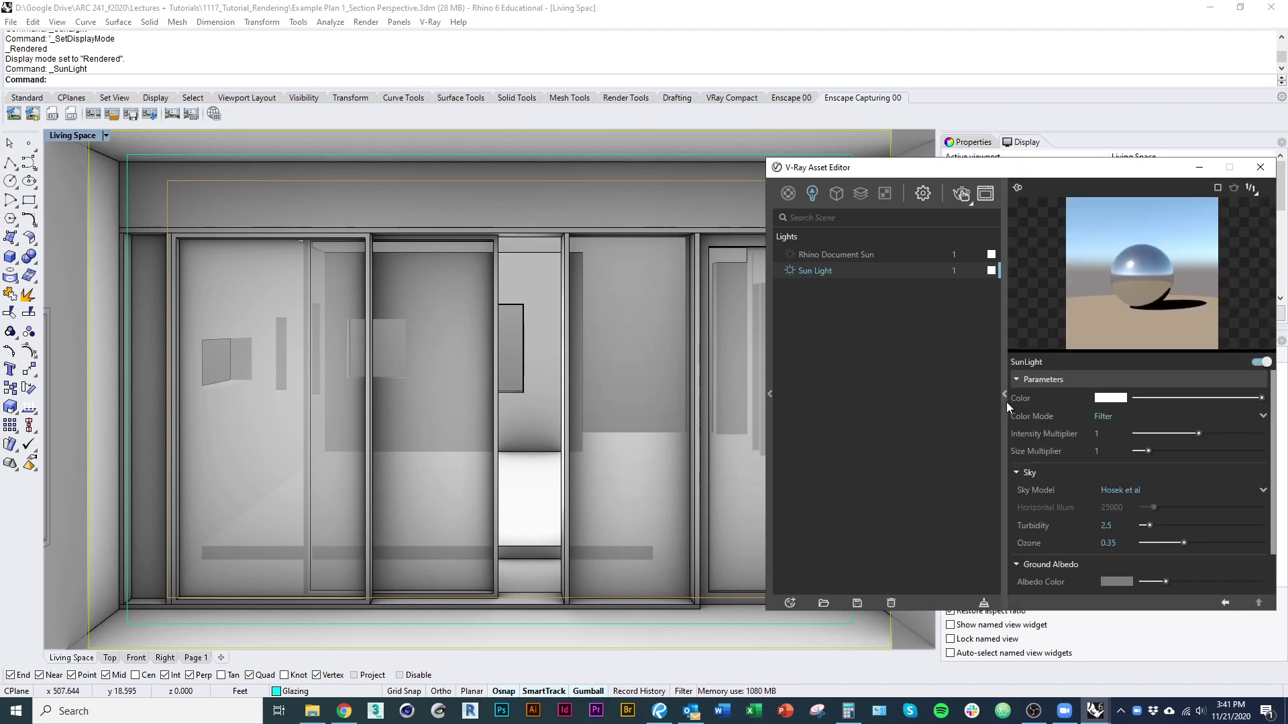
- Assign a Sky texture to the Background slot in V-Ray's Environment render settings
{"action": "left_click", "coordinate": [1005, 403]}
{"action": "left_click", "coordinate": [1005, 403]}
{"action": "left_click", "coordinate": [1005, 401]}
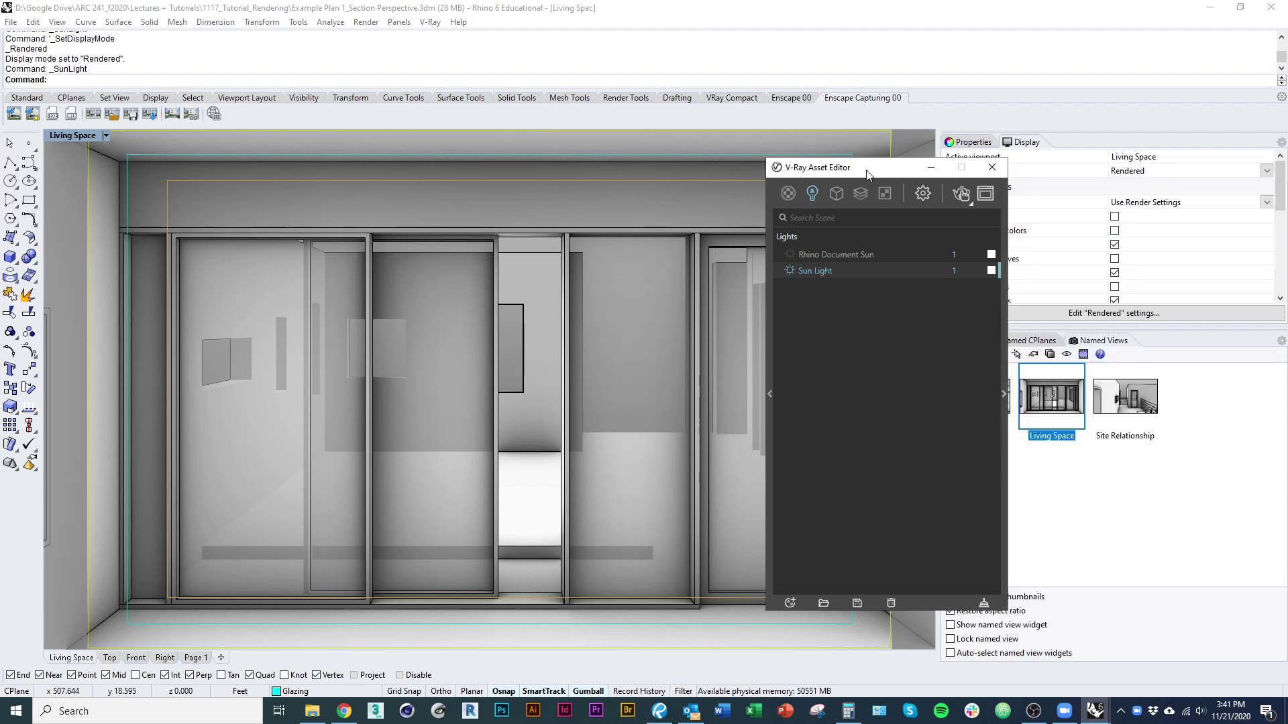
{"action": "left_click_drag", "start_coordinate": [866, 171], "coordinate": [326, 193]}
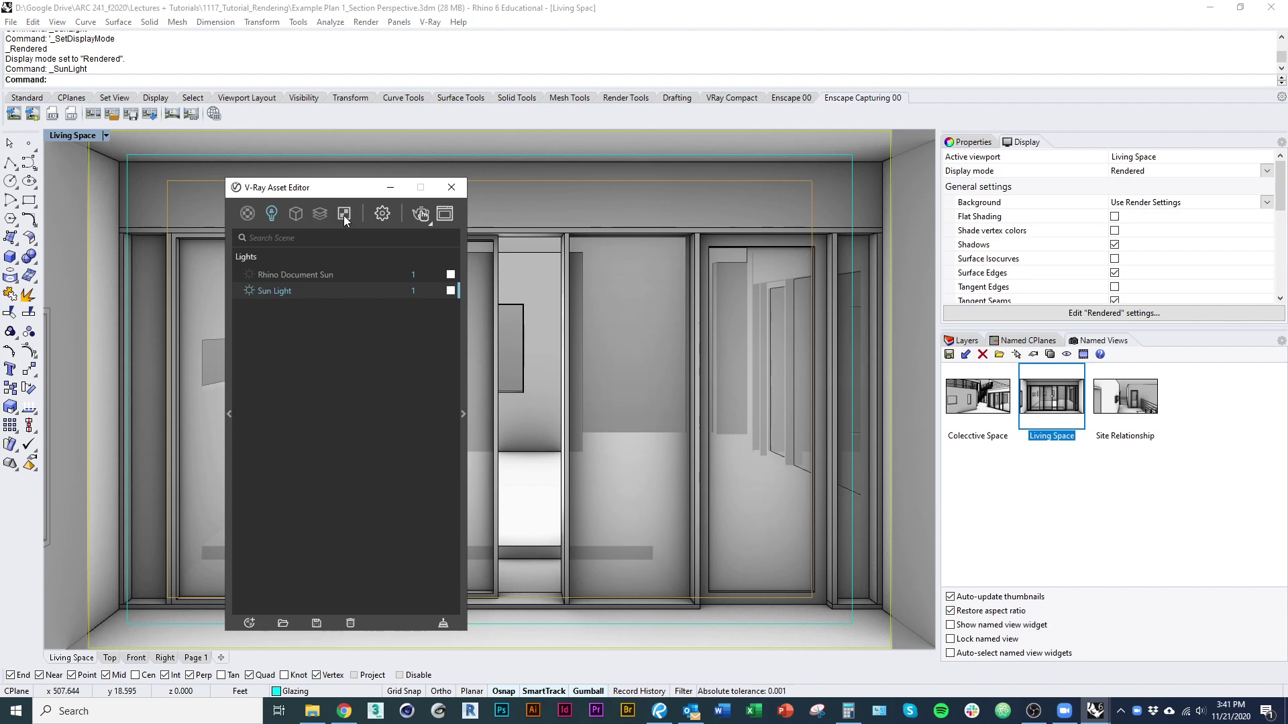
{"action": "left_click", "coordinate": [381, 213]}
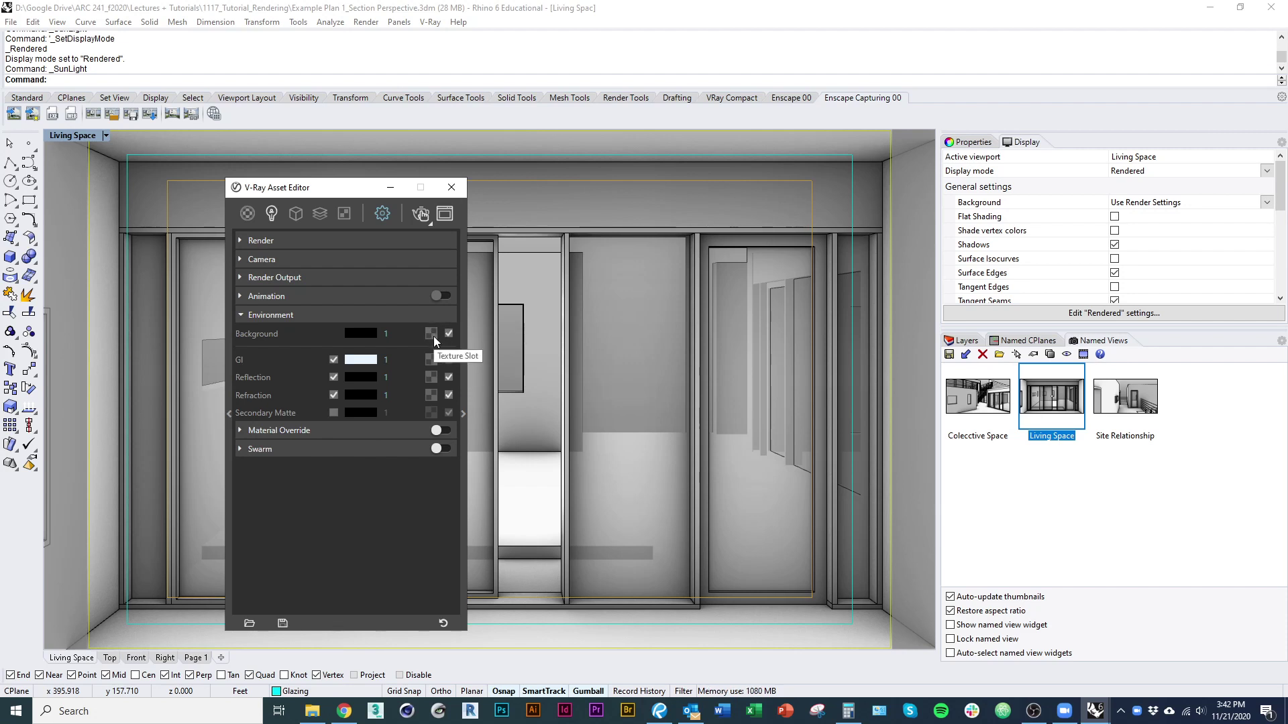
{"action": "left_click", "coordinate": [432, 333]}
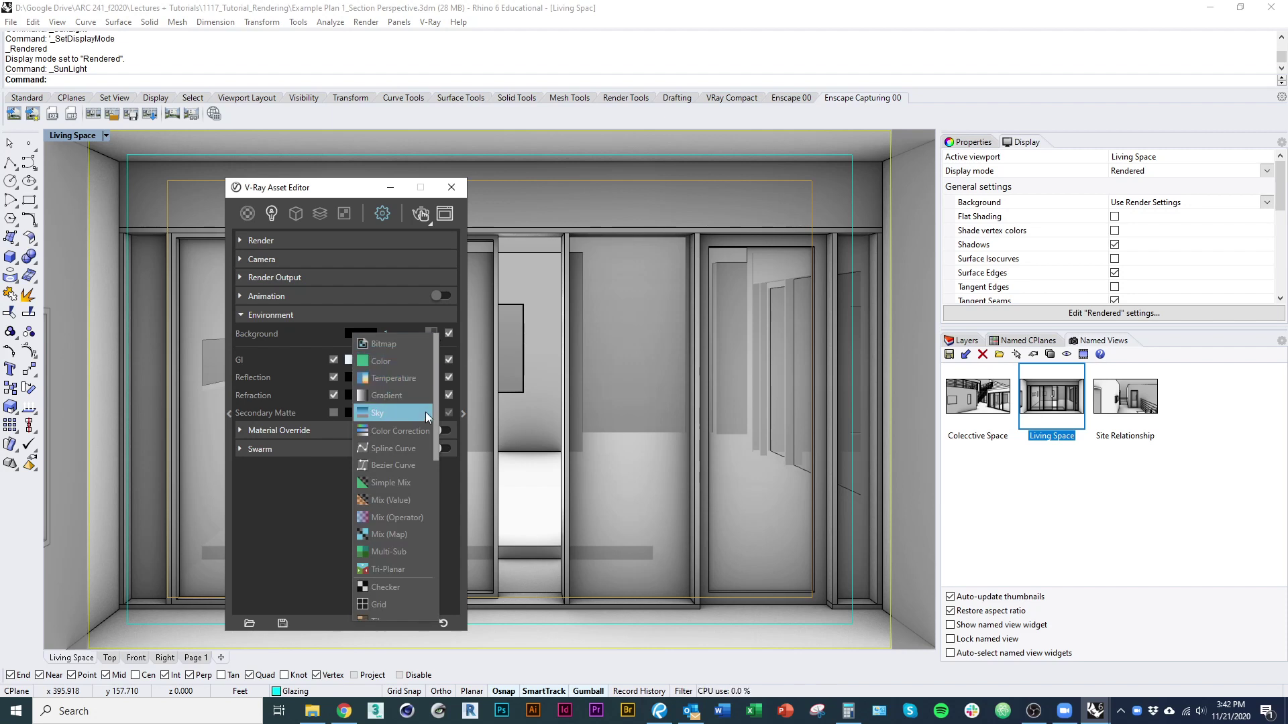
{"action": "left_click", "coordinate": [373, 415]}
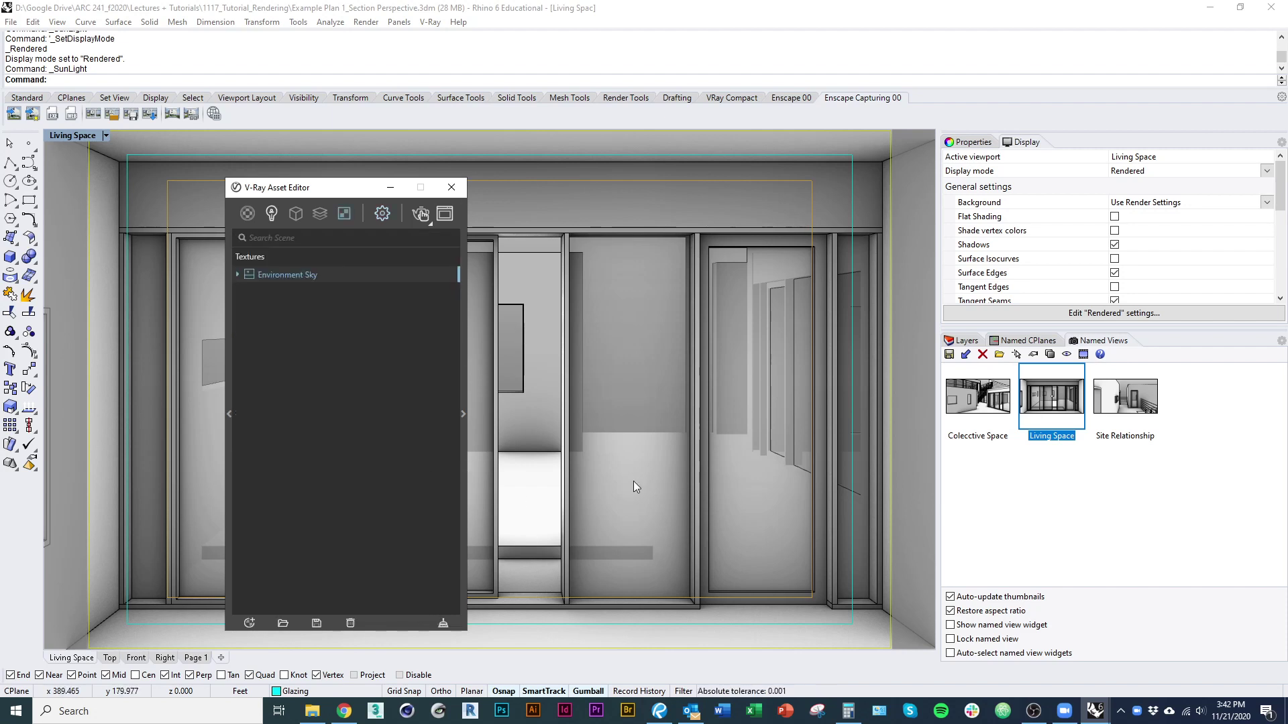
- Set the Environment Sky texture's sun source to the placed Sun Light
{"action": "left_click", "coordinate": [464, 415]}
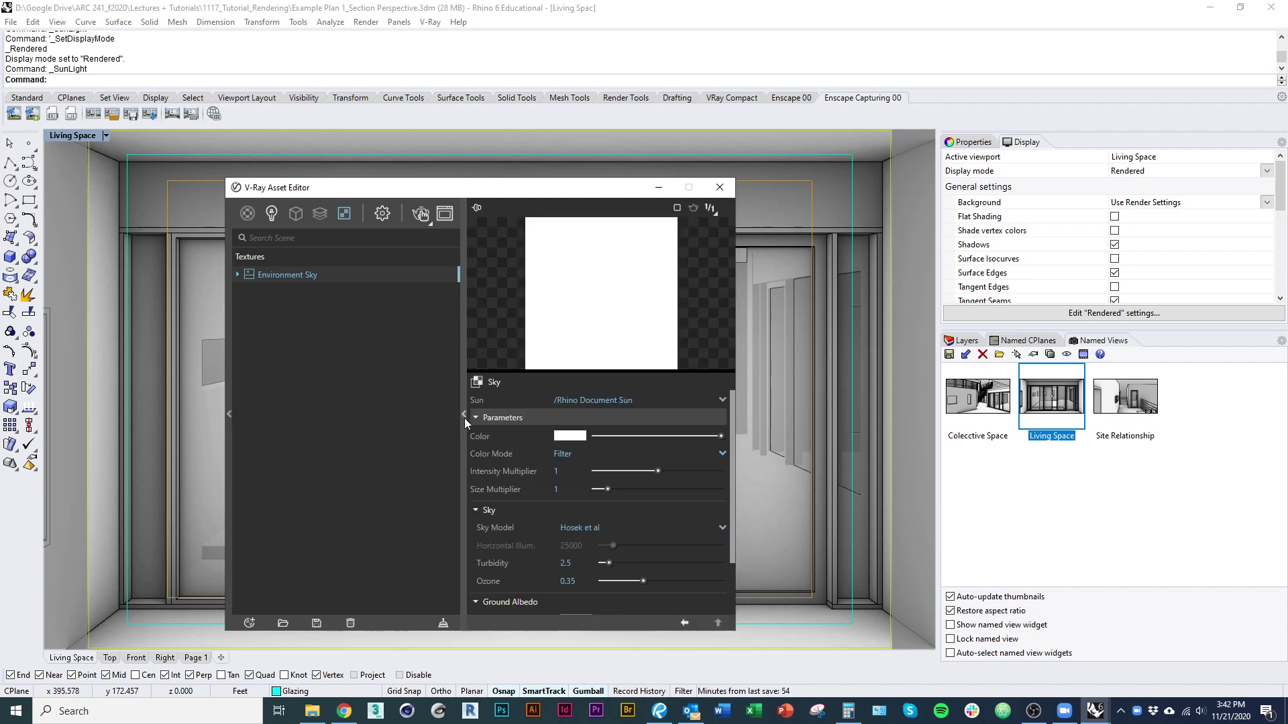
{"action": "left_click", "coordinate": [662, 402]}
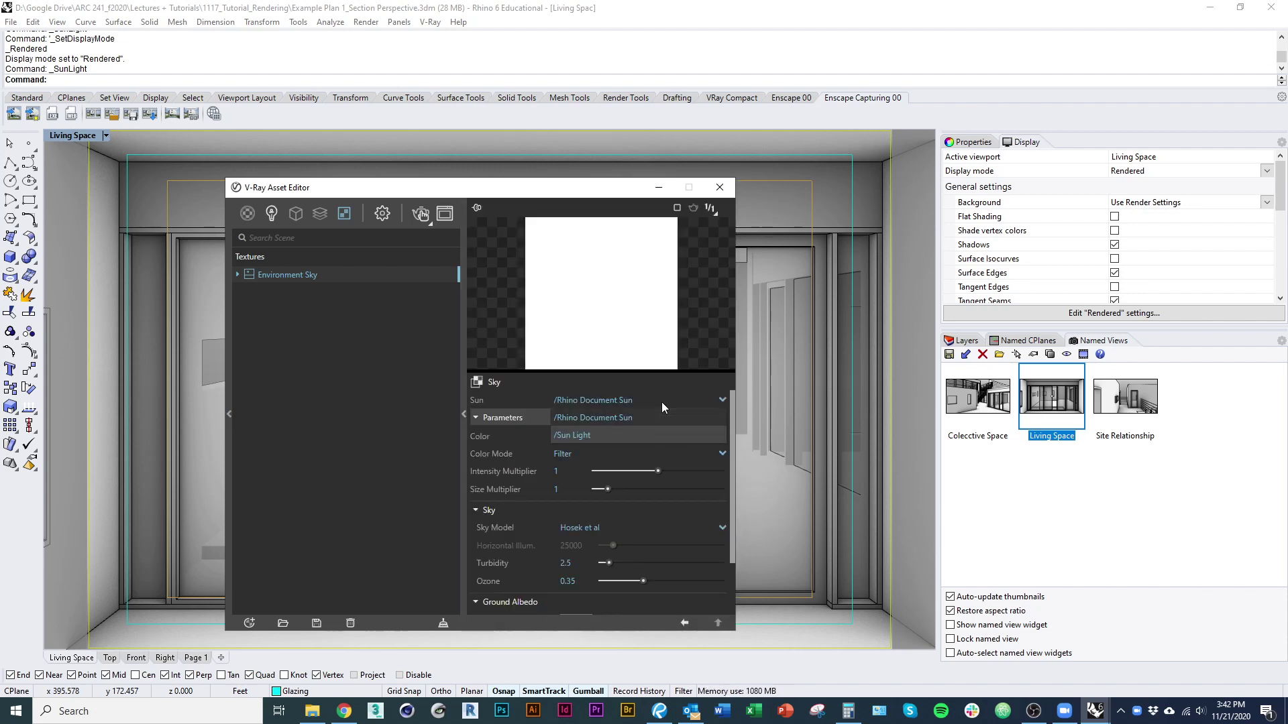
{"action": "left_click", "coordinate": [579, 435]}
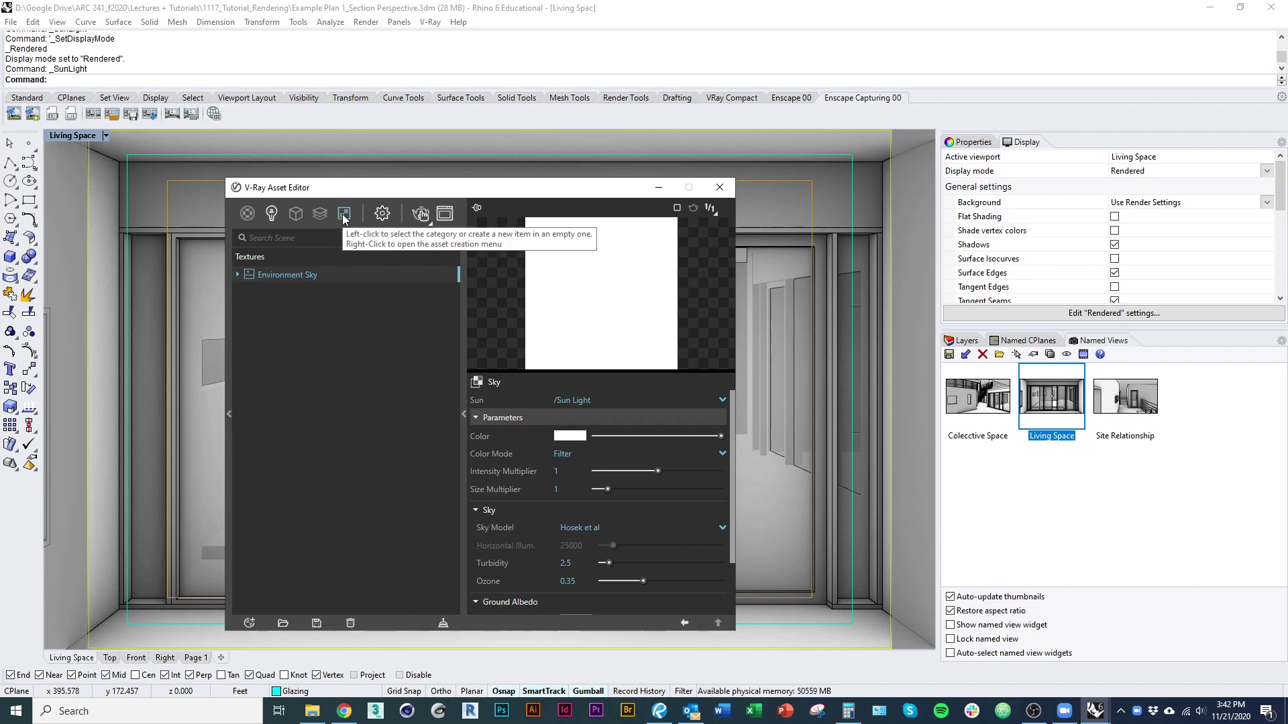
- Copy the Background sky texture and paste it as an instance into the GI, Reflection and Refraction environment slots
{"action": "left_click", "coordinate": [381, 214]}
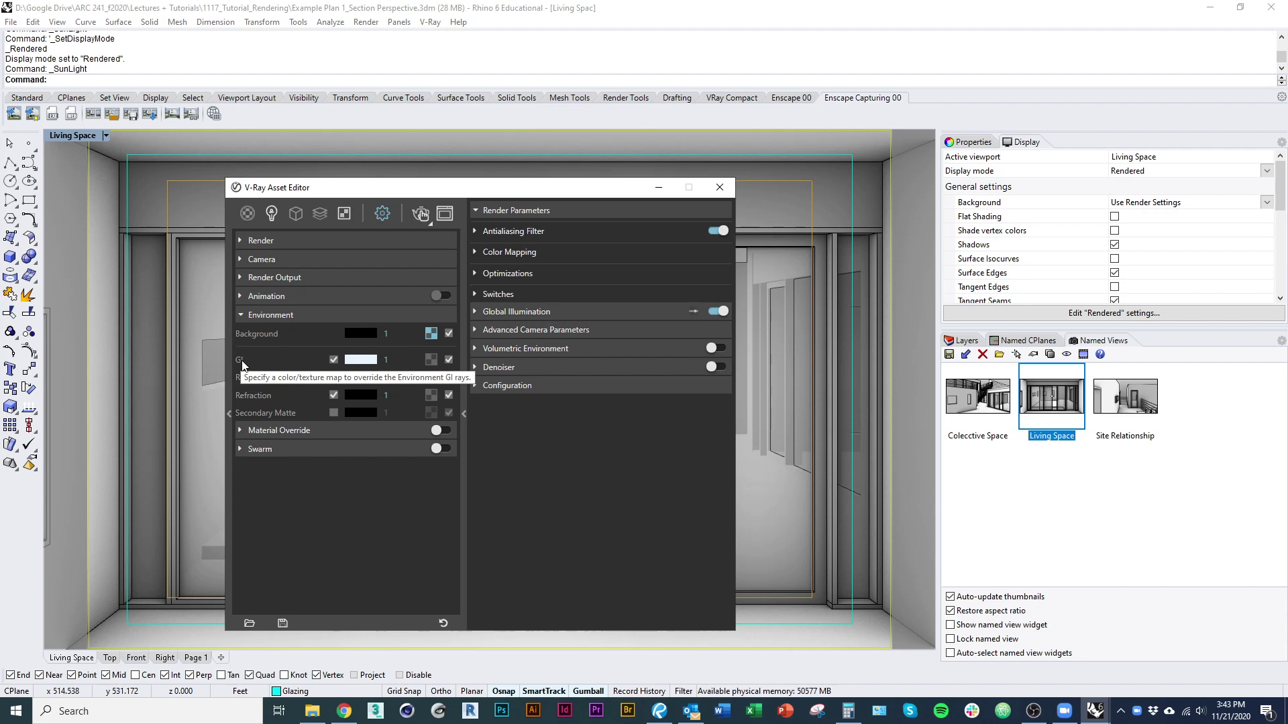
{"action": "right_click", "coordinate": [430, 359]}
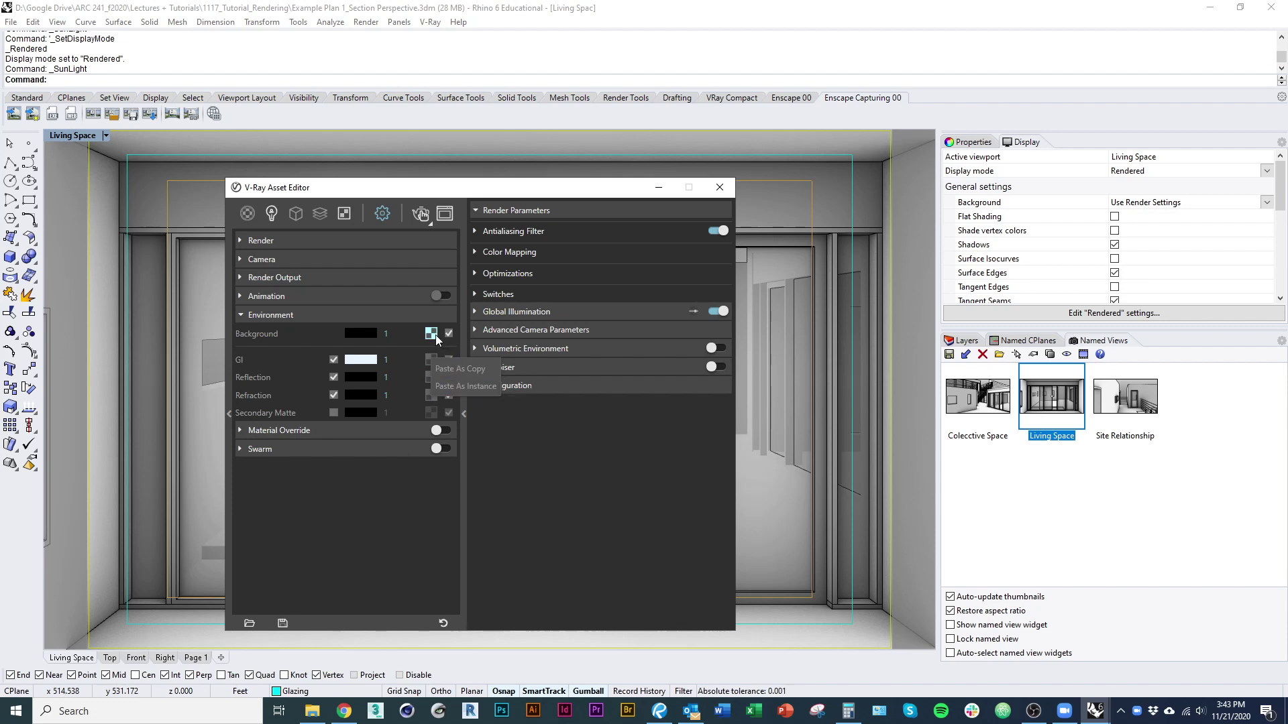
{"action": "left_click_drag", "start_coordinate": [430, 334], "coordinate": [434, 361]}
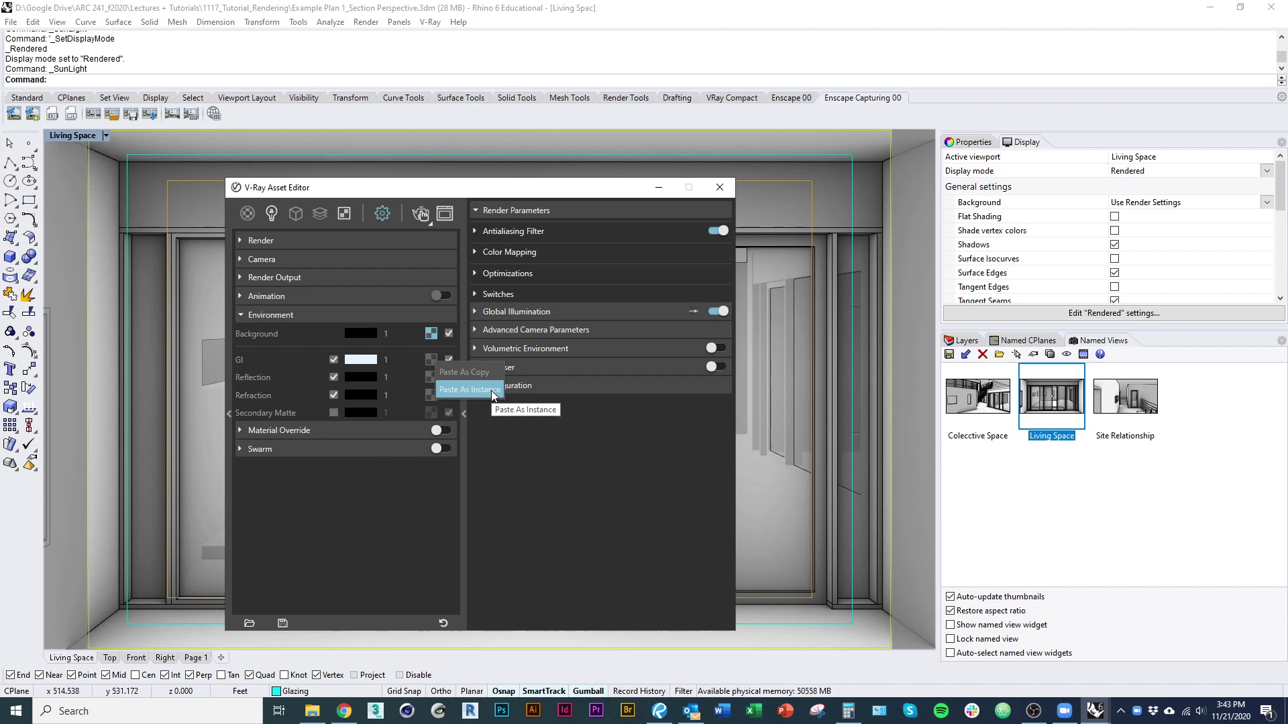
{"action": "left_click", "coordinate": [473, 392]}
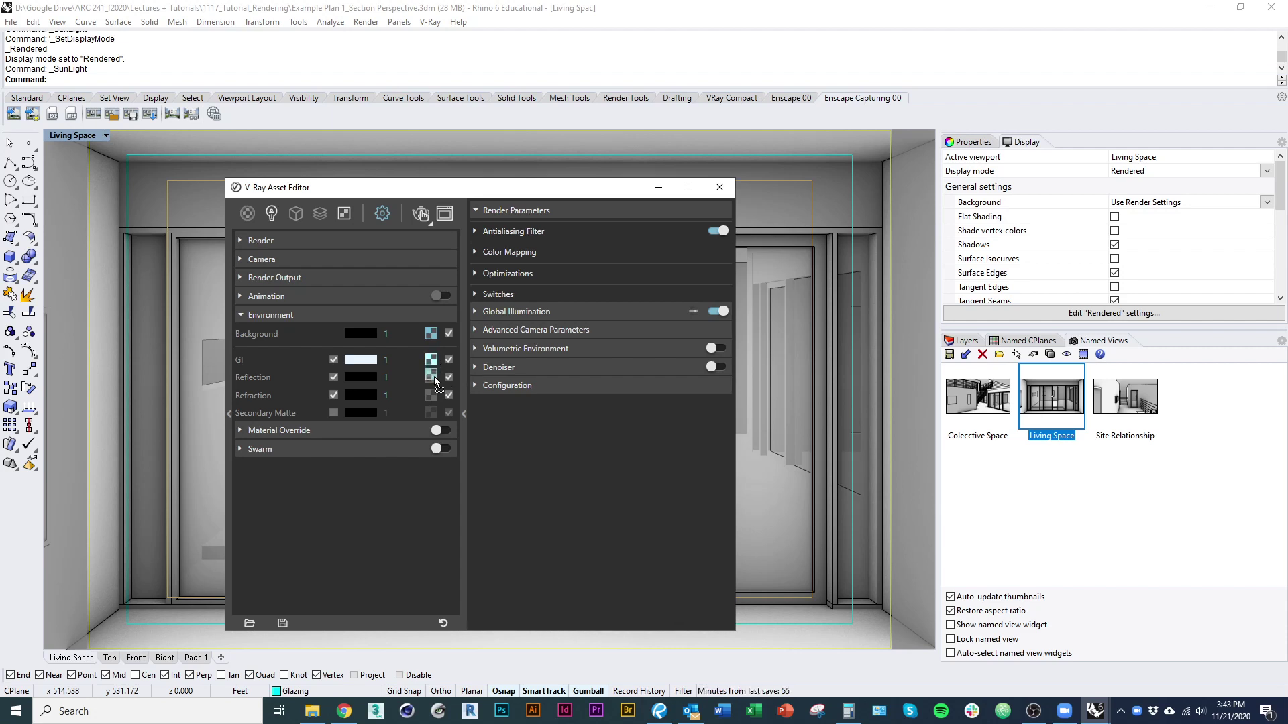
{"action": "right_click", "coordinate": [433, 376]}
{"action": "right_click", "coordinate": [434, 392]}
{"action": "left_click", "coordinate": [462, 421]}
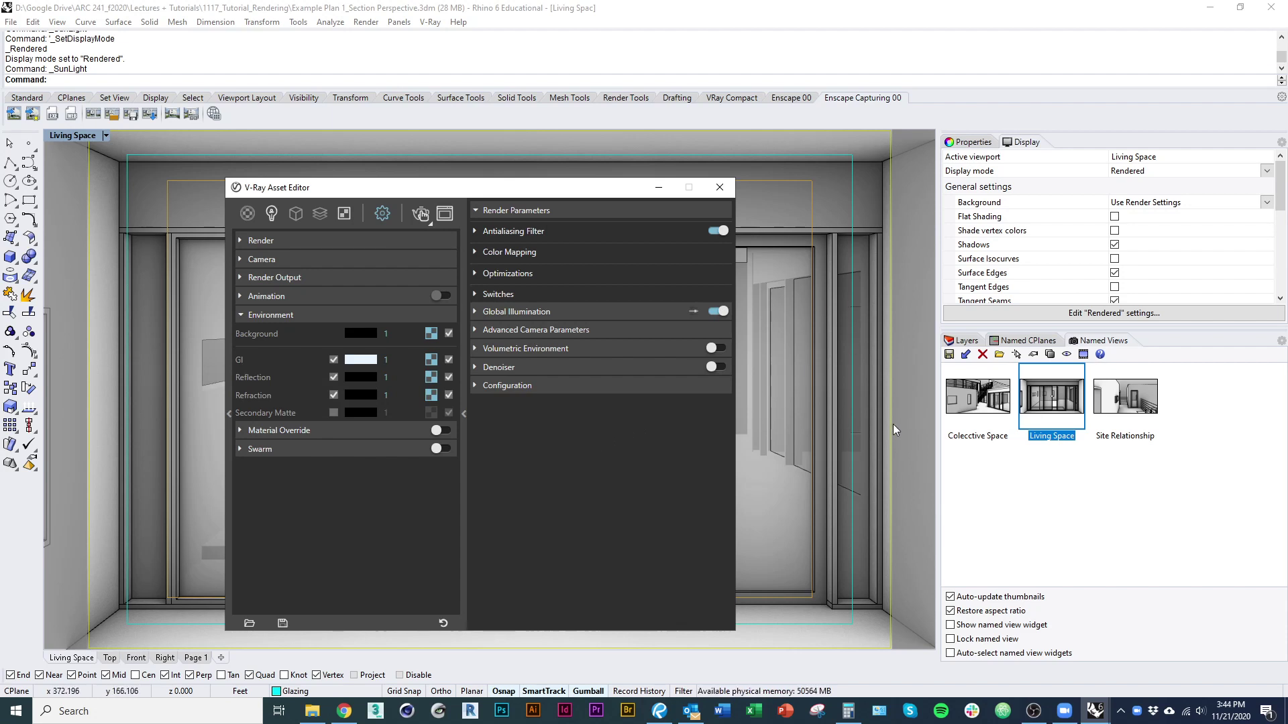
{"action": "left_click", "coordinate": [244, 315]}
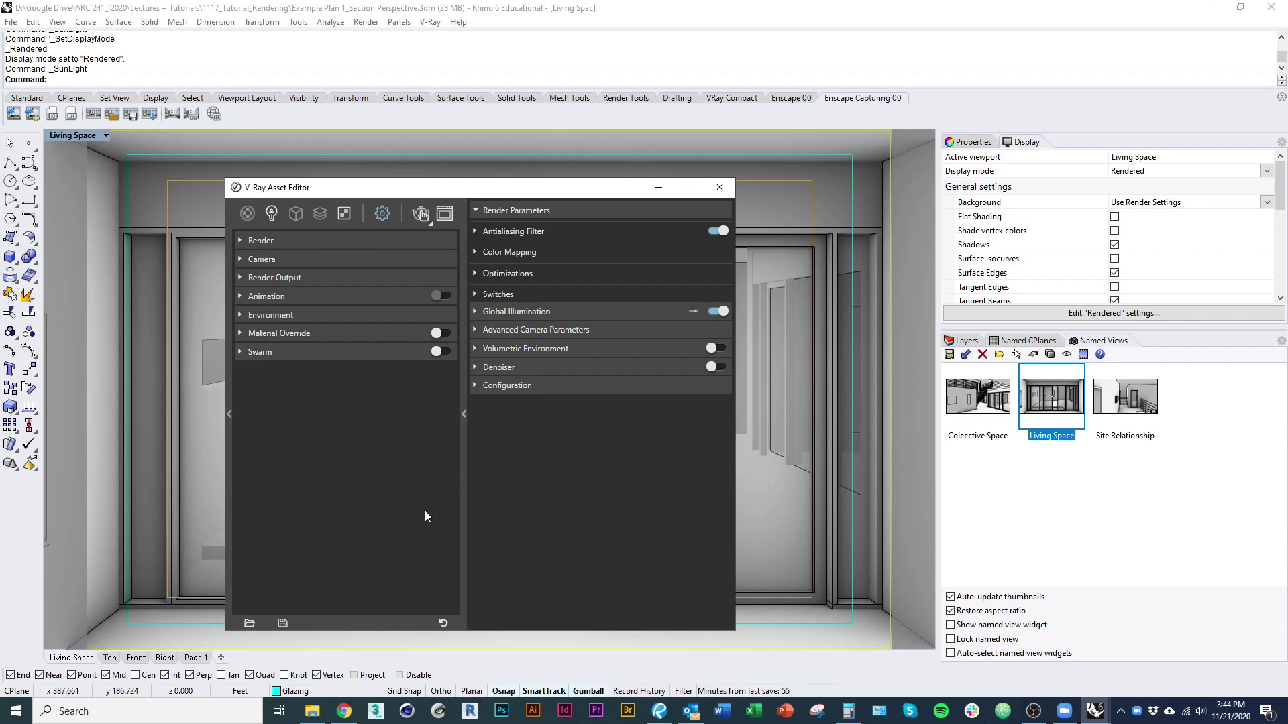
- Switch to Chrome, review the Software Guidebook's V-Ray steps through Step 8 on creating a transparent material, and return to Rhino
{"action": "key", "text": "alt+Tab"}
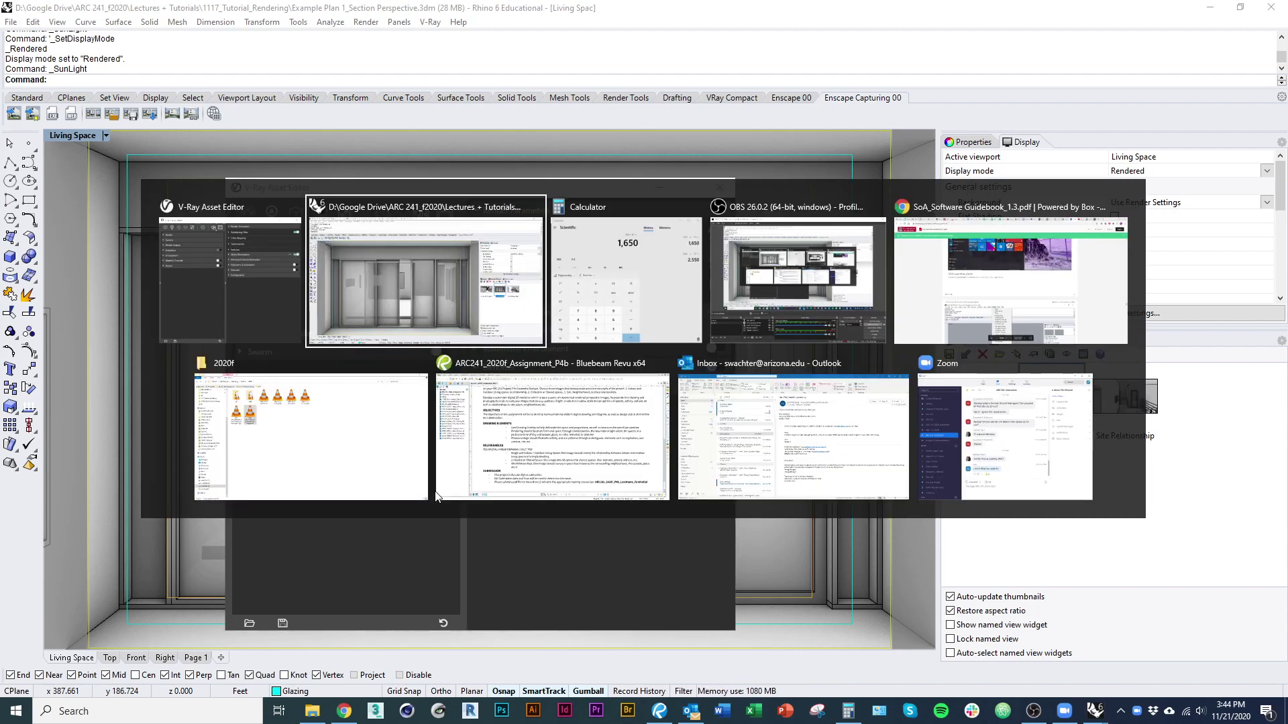
{"action": "left_click", "coordinate": [694, 213]}
{"action": "left_click", "coordinate": [852, 288]}
{"action": "scroll", "coordinate": [695, 484], "scroll_direction": "down", "scroll_amount": 7}
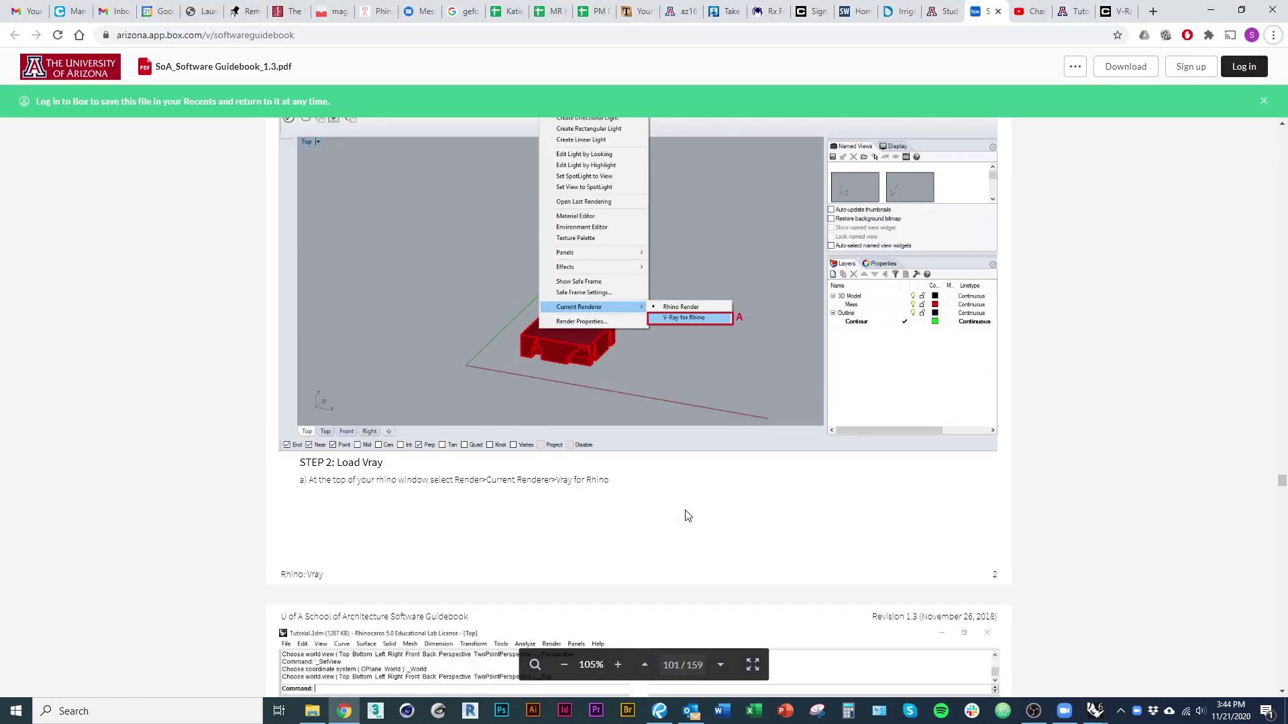
{"action": "scroll", "coordinate": [688, 515], "scroll_direction": "down", "scroll_amount": 12}
{"action": "scroll", "coordinate": [692, 516], "scroll_direction": "down", "scroll_amount": 7}
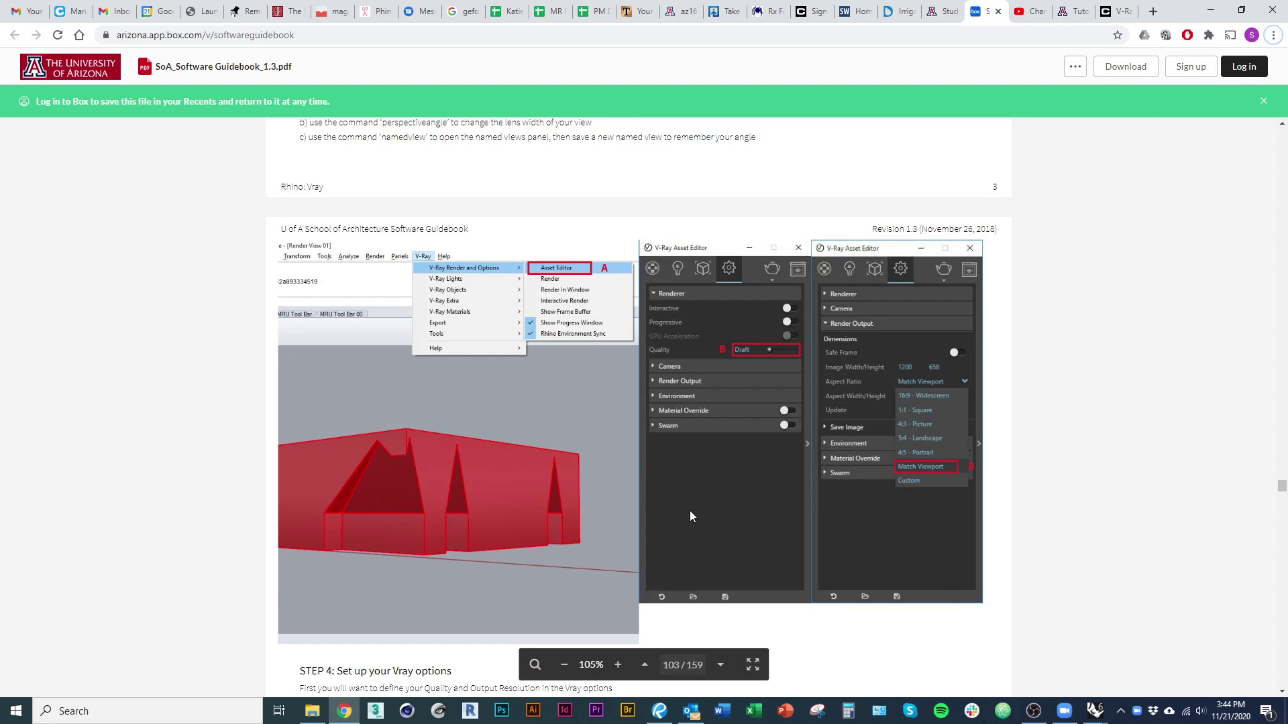
{"action": "scroll", "coordinate": [690, 510], "scroll_direction": "down", "scroll_amount": 8}
{"action": "scroll", "coordinate": [583, 456], "scroll_direction": "down", "scroll_amount": 2}
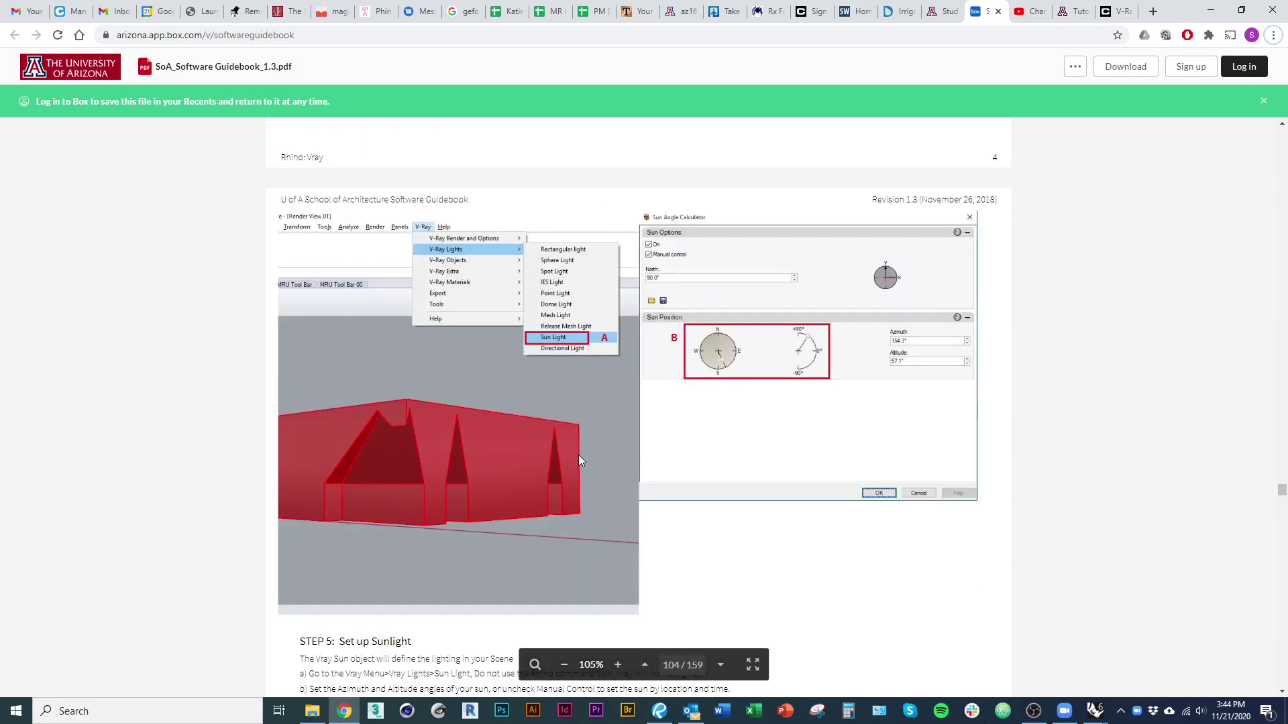
{"action": "scroll", "coordinate": [594, 455], "scroll_direction": "down", "scroll_amount": 8}
{"action": "scroll", "coordinate": [597, 461], "scroll_direction": "down", "scroll_amount": 10}
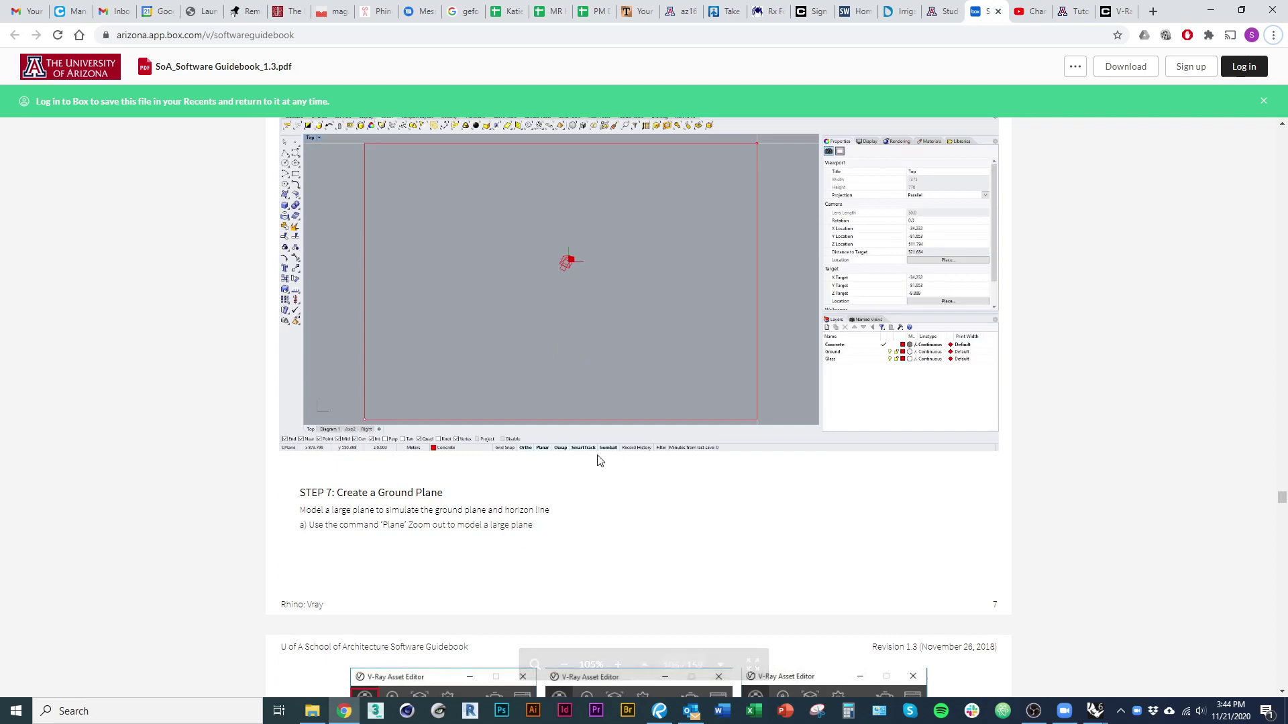
{"action": "scroll", "coordinate": [598, 461], "scroll_direction": "down", "scroll_amount": 9}
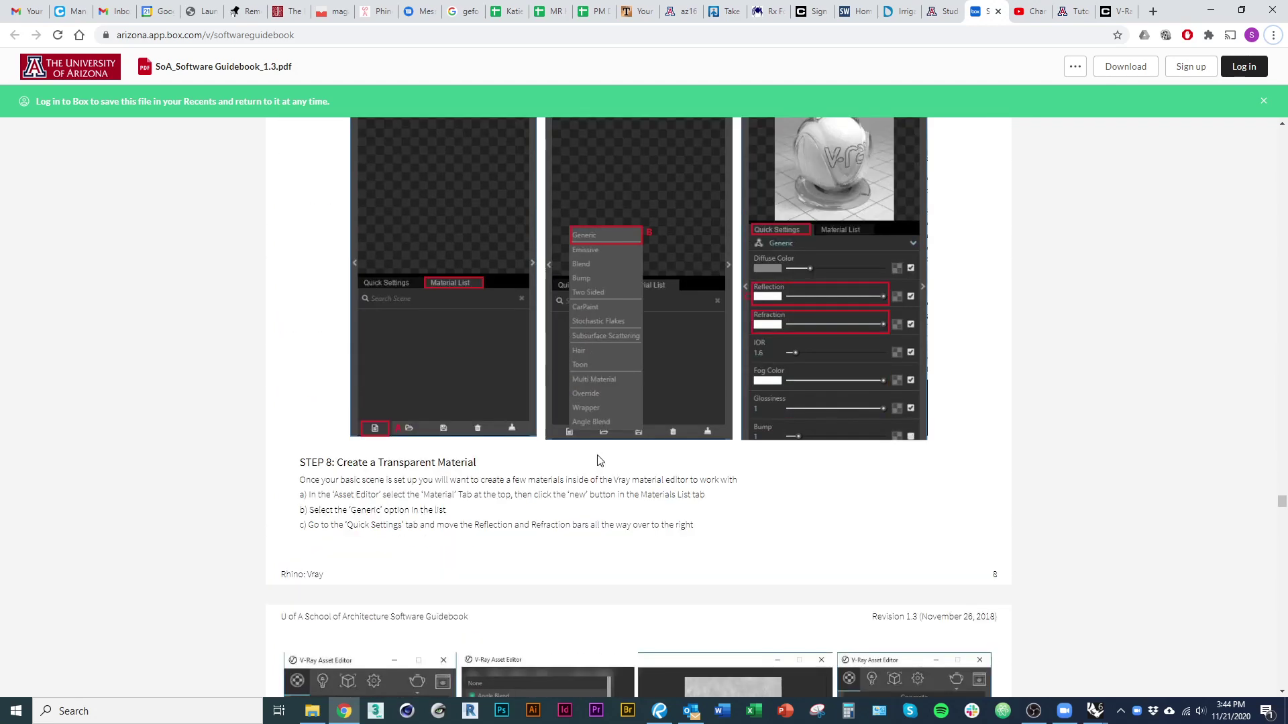
{"action": "scroll", "coordinate": [600, 456], "scroll_direction": "up", "scroll_amount": 1}
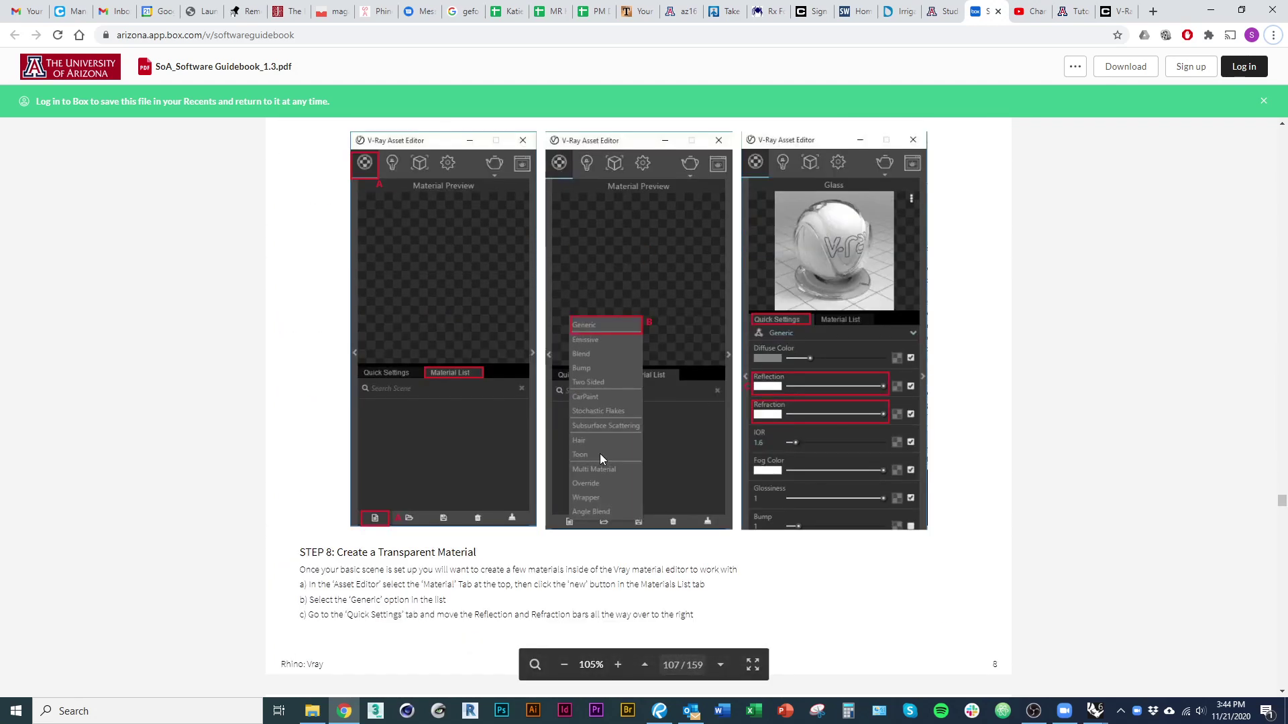
{"action": "key", "text": "alt+Tab"}
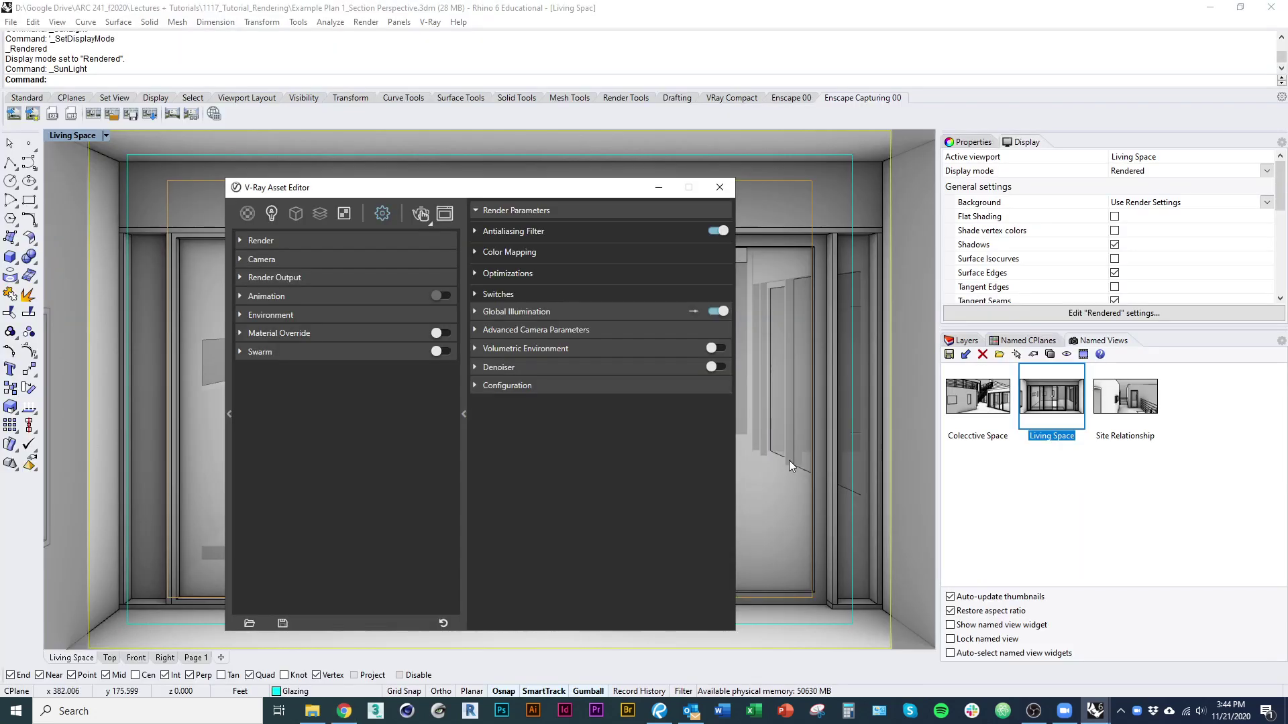
- Bring the whole housing block's exterior into view and check the material assigned to the Wall layer
{"action": "left_click", "coordinate": [719, 195]}
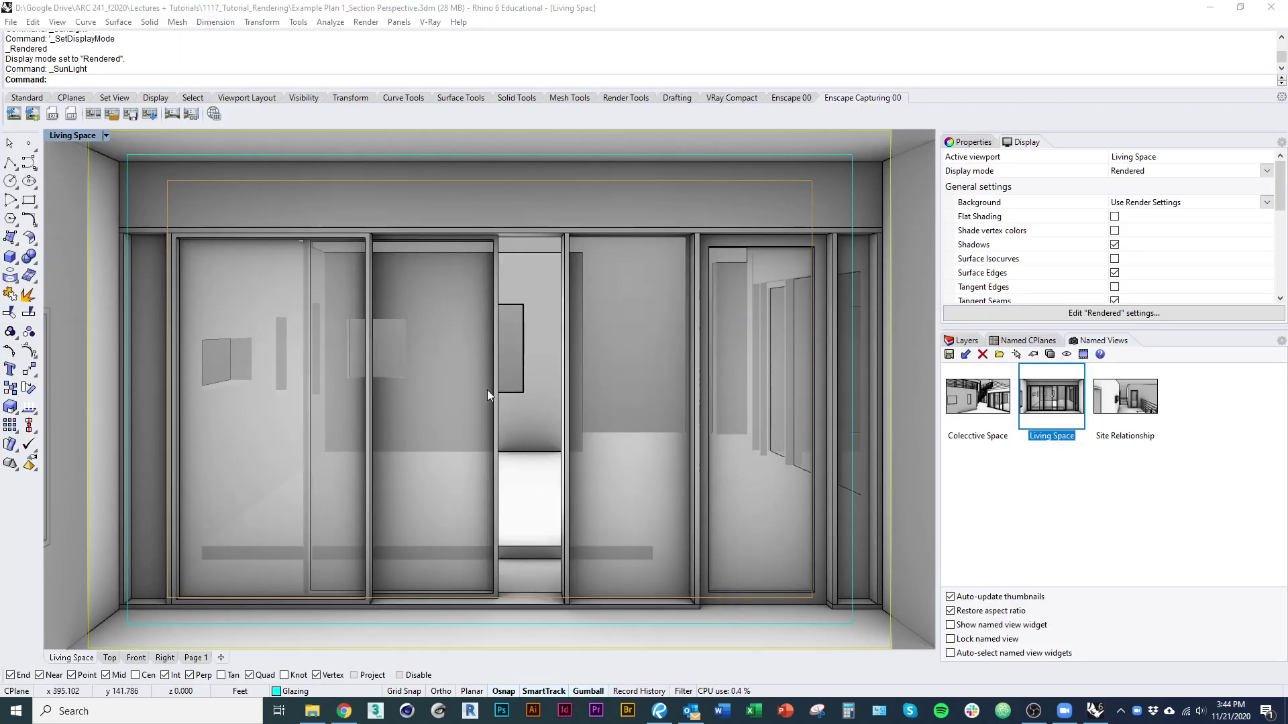
{"action": "right_click_drag", "start_coordinate": [463, 454], "coordinate": [584, 472]}
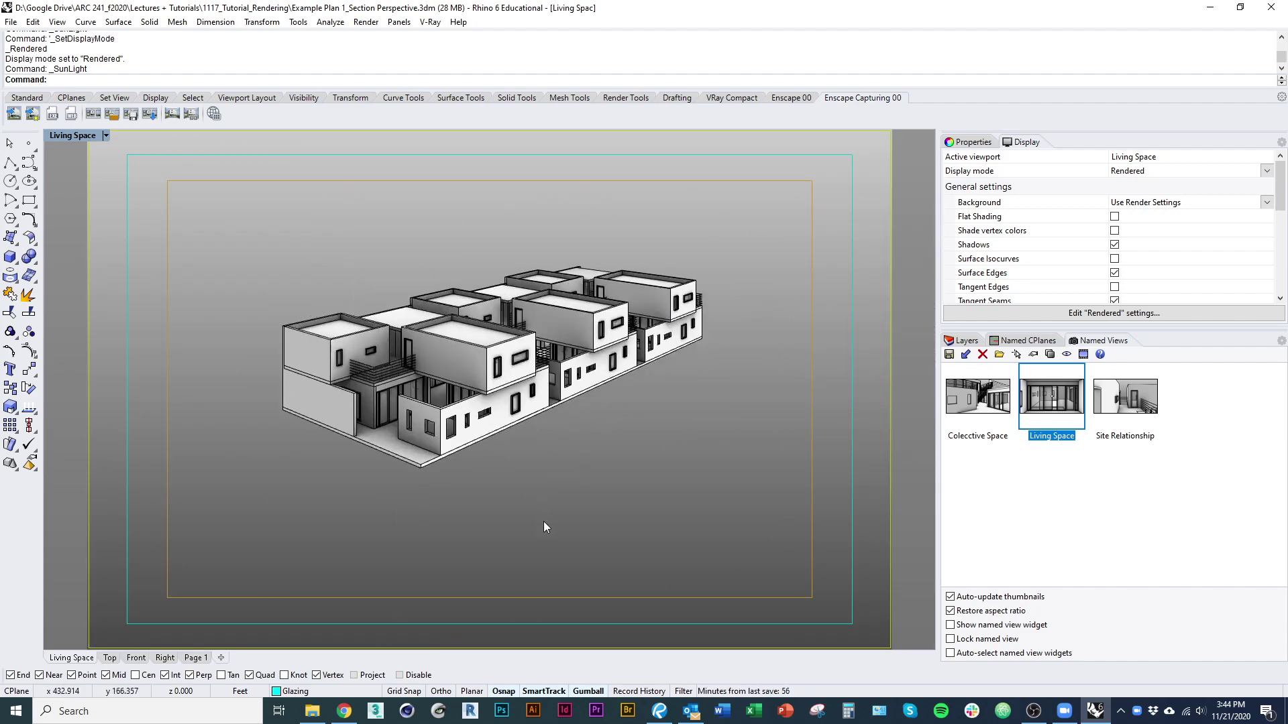
{"action": "right_click_drag", "start_coordinate": [628, 474], "coordinate": [553, 481]}
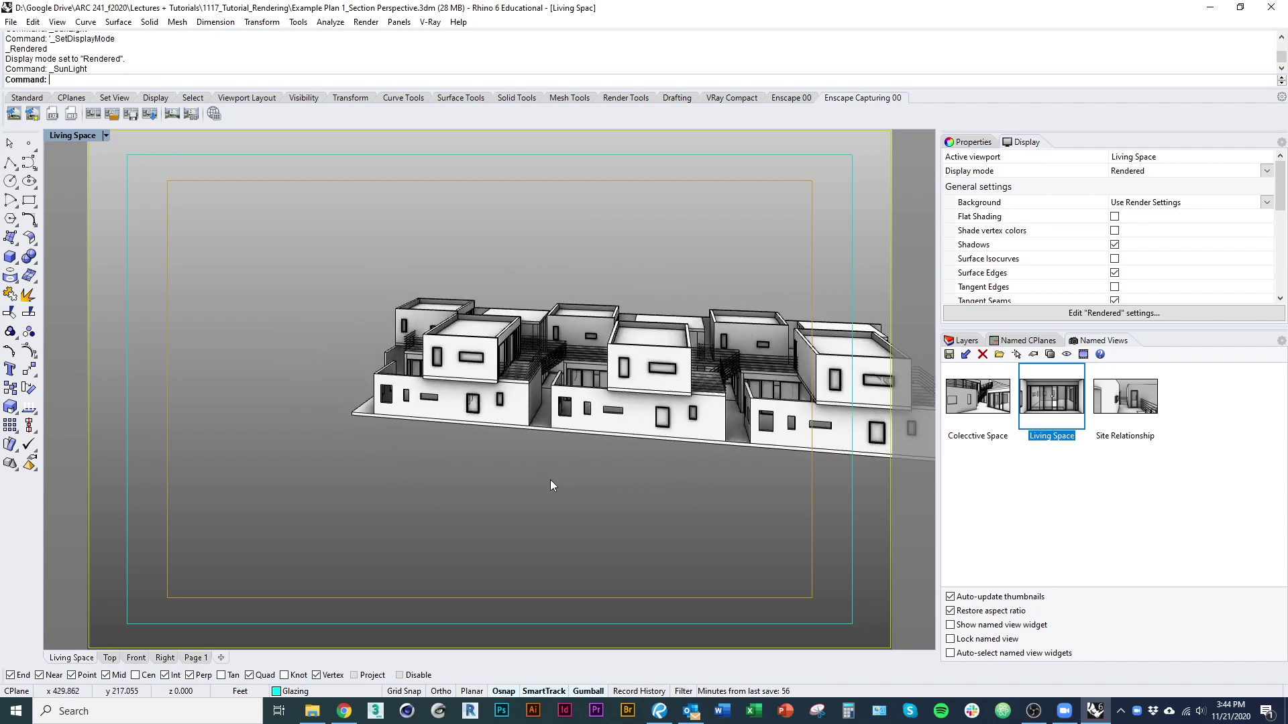
{"action": "right_click_drag", "start_coordinate": [711, 386], "coordinate": [668, 386]}
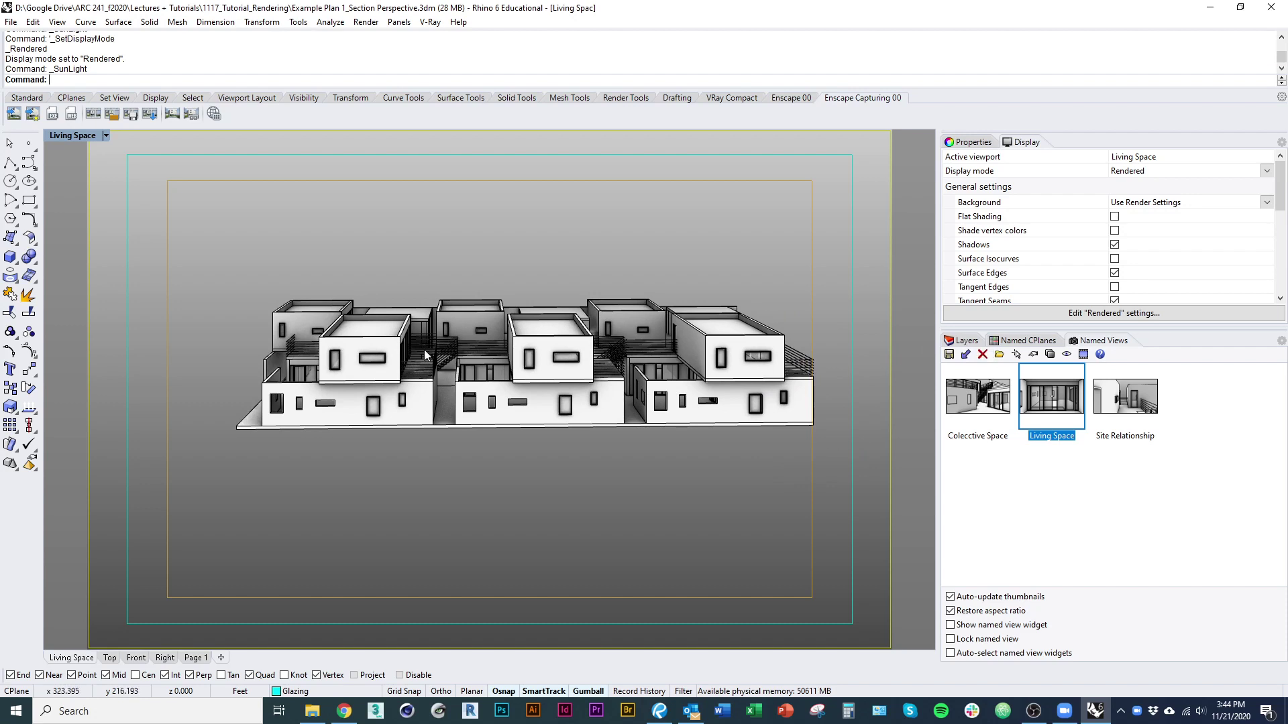
{"action": "left_click", "coordinate": [967, 341]}
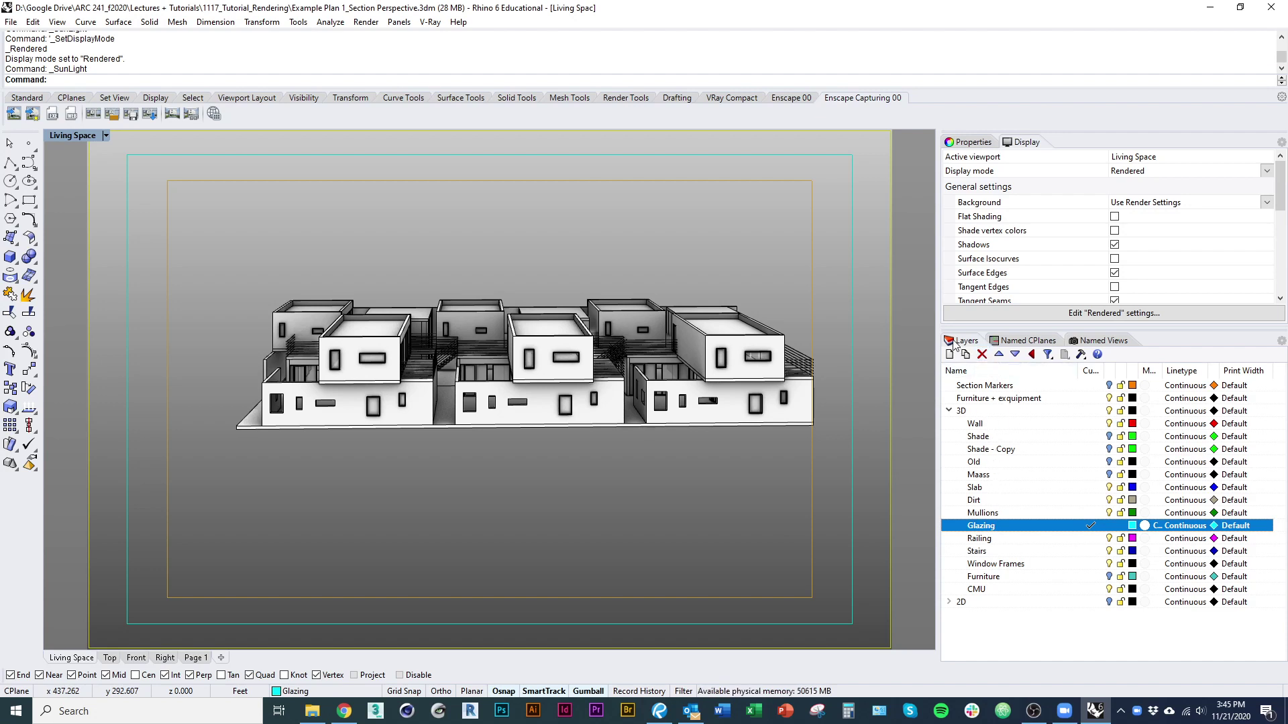
{"action": "left_click", "coordinate": [1145, 424]}
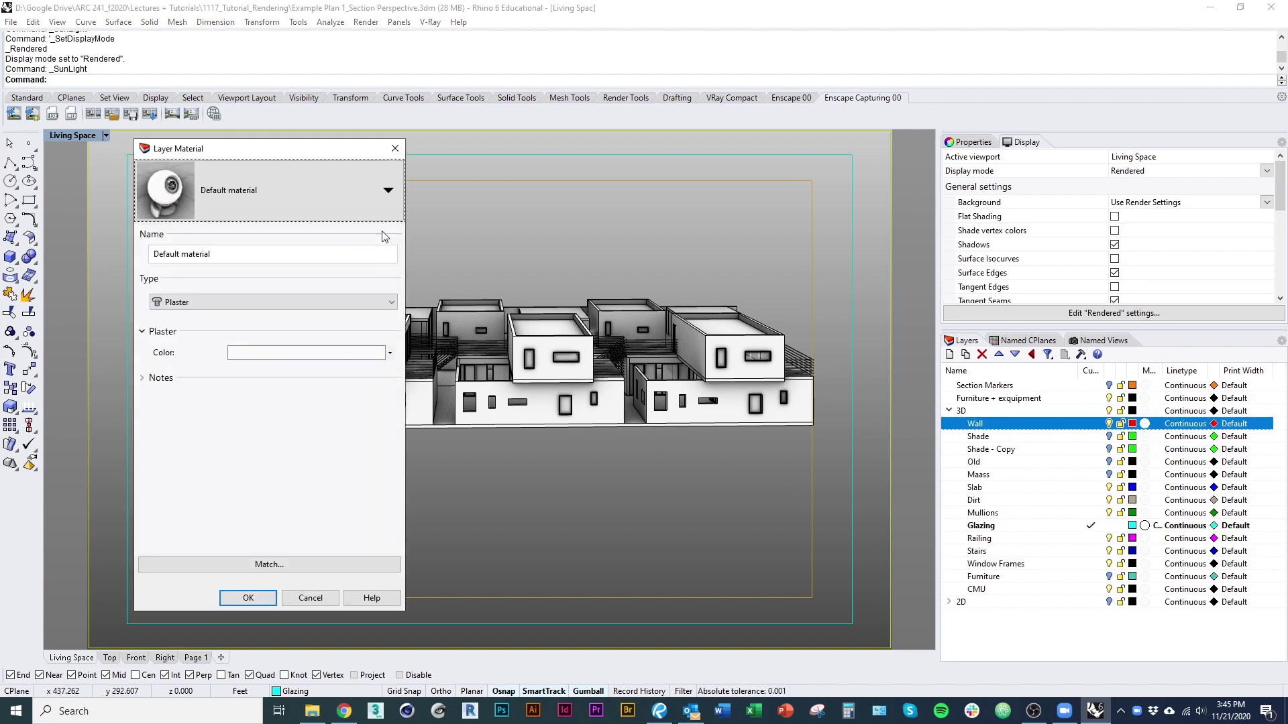
{"action": "left_click", "coordinate": [393, 196]}
{"action": "left_click", "coordinate": [393, 196]}
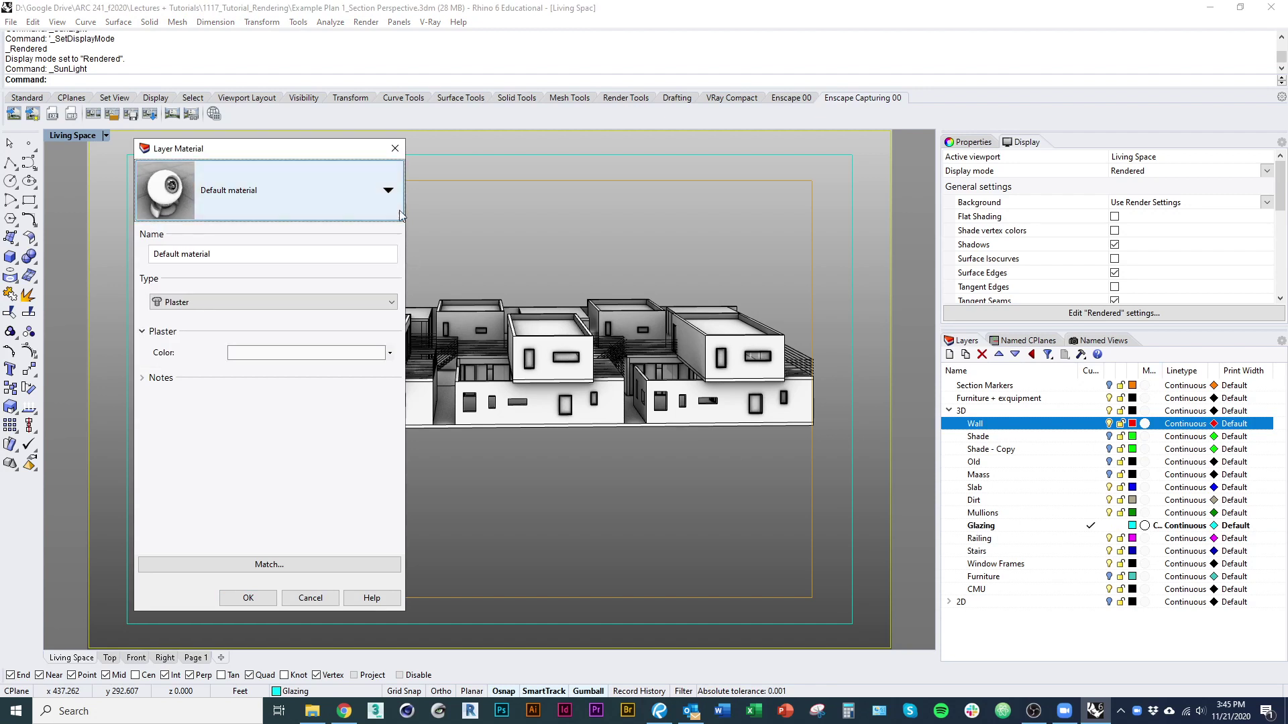
{"action": "key", "text": "Return"}
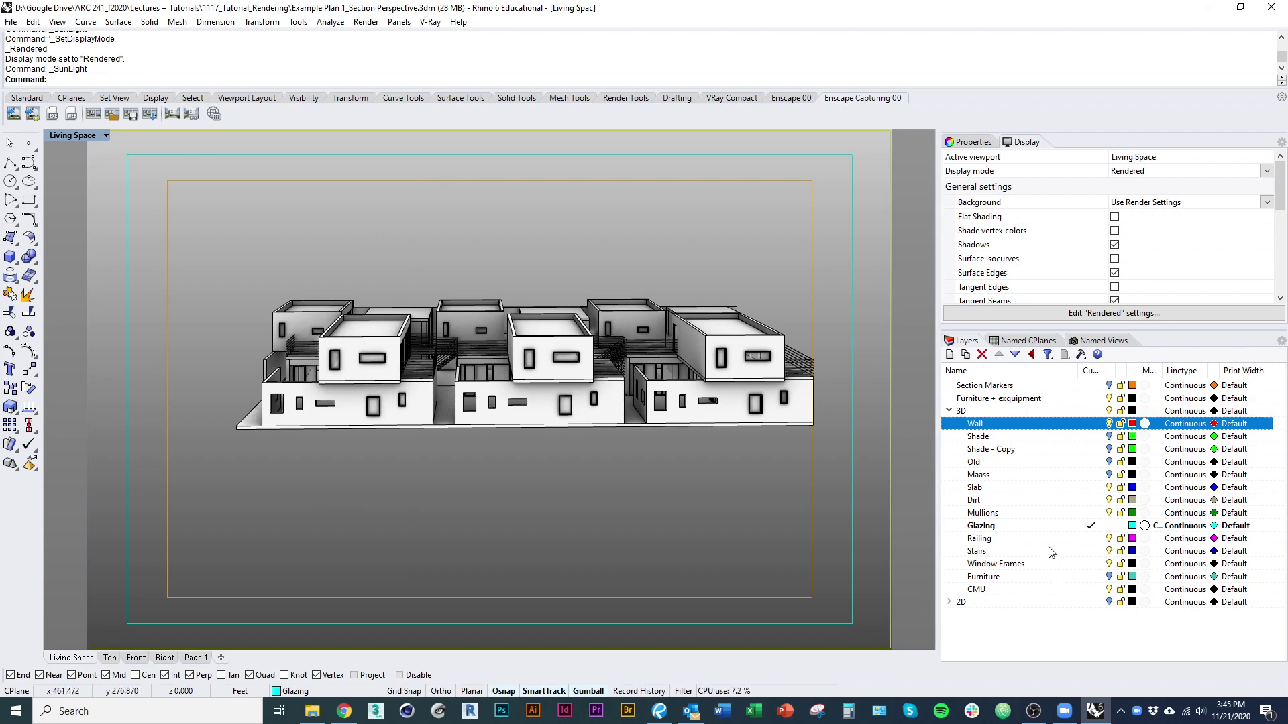
- Reopen the V-Ray Asset Editor and look over the types offered for a new material, without creating one
{"action": "left_click", "coordinate": [430, 23]}
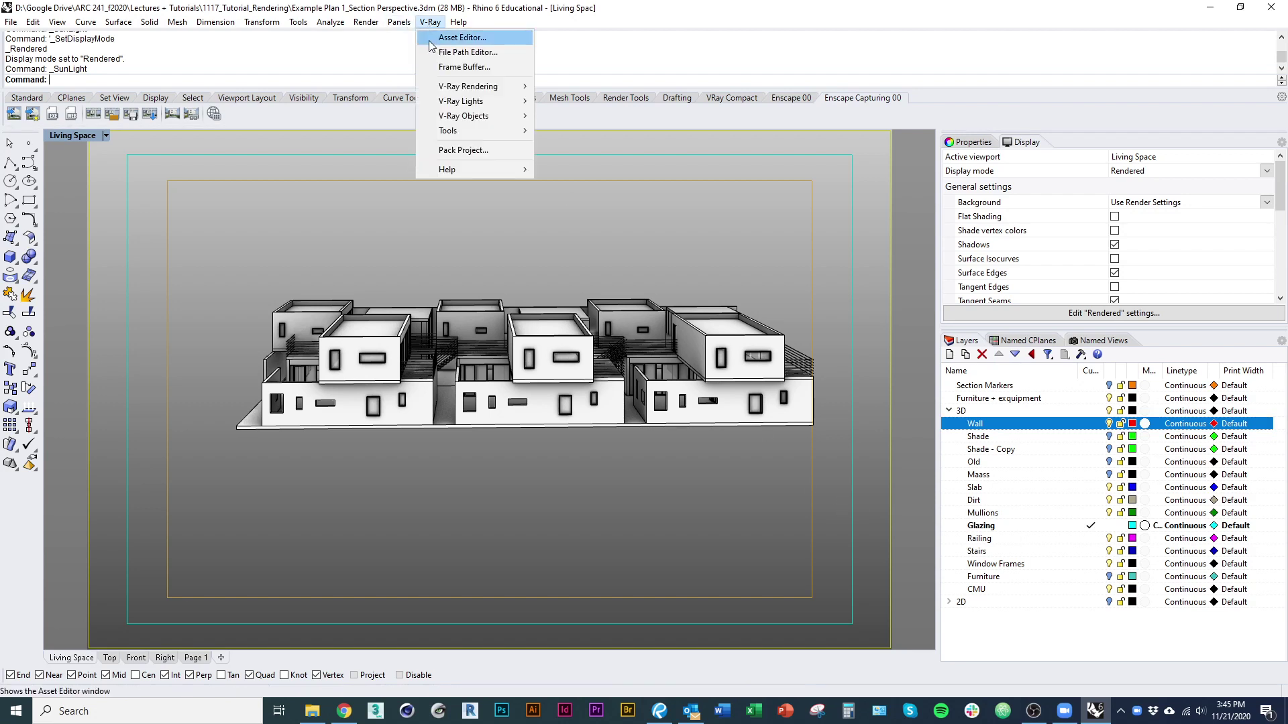
{"action": "left_click", "coordinate": [430, 37]}
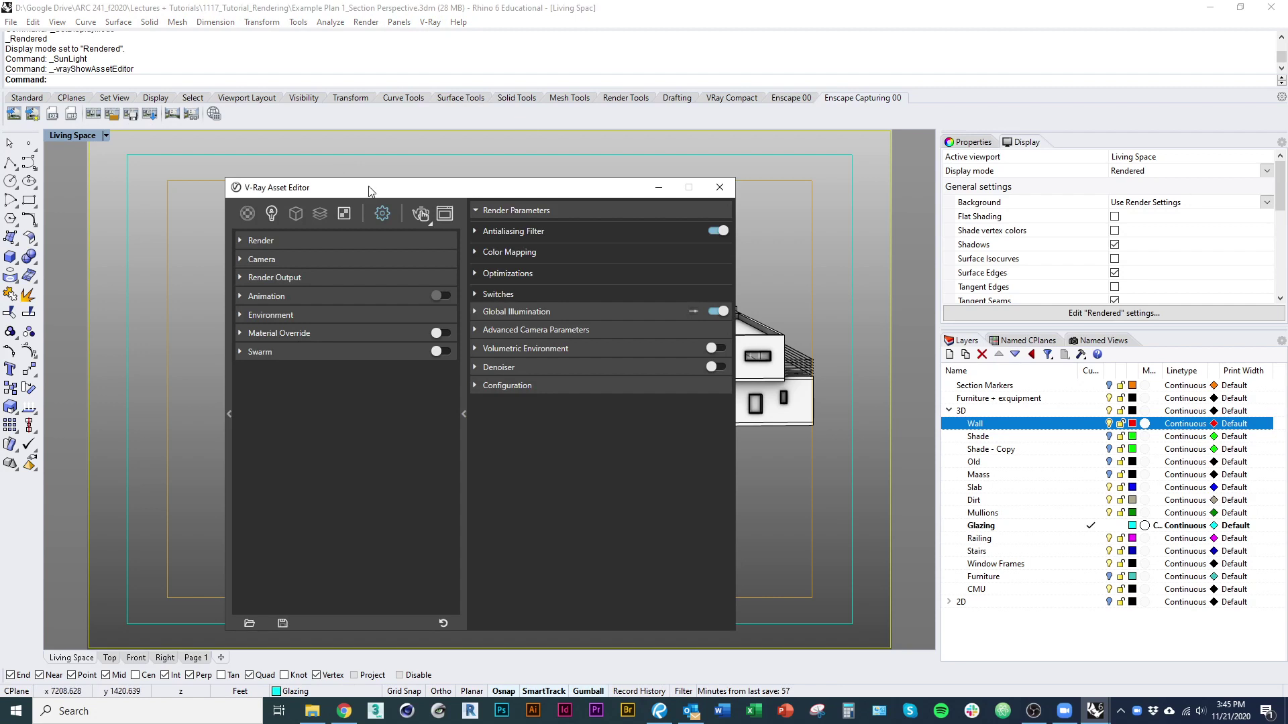
{"action": "left_click_drag", "start_coordinate": [370, 190], "coordinate": [481, 150]}
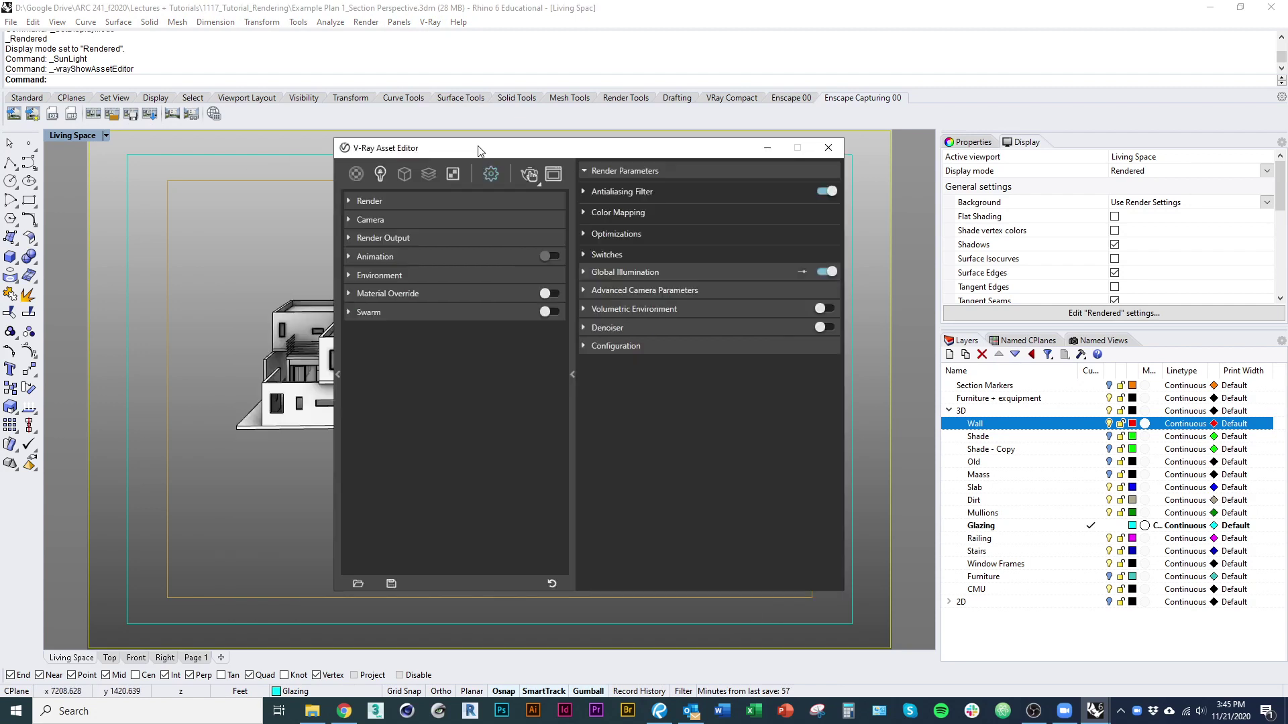
{"action": "left_click", "coordinate": [356, 175]}
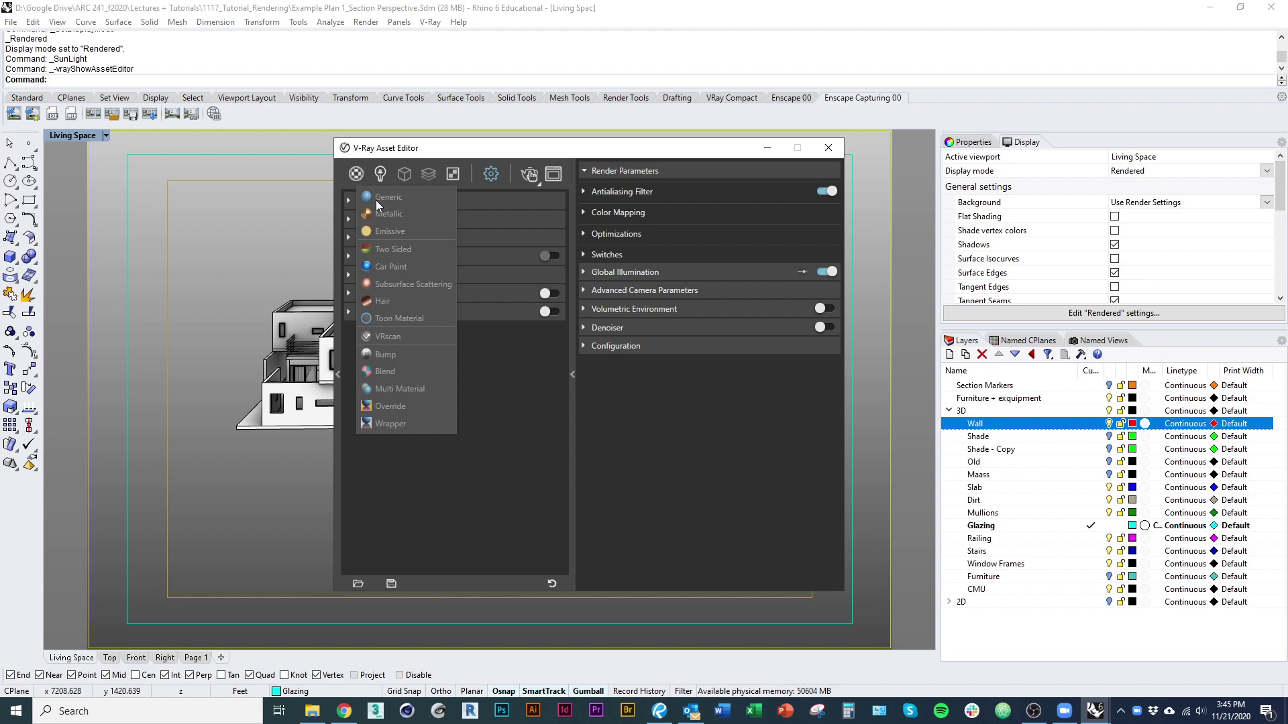
{"action": "left_click", "coordinate": [517, 391]}
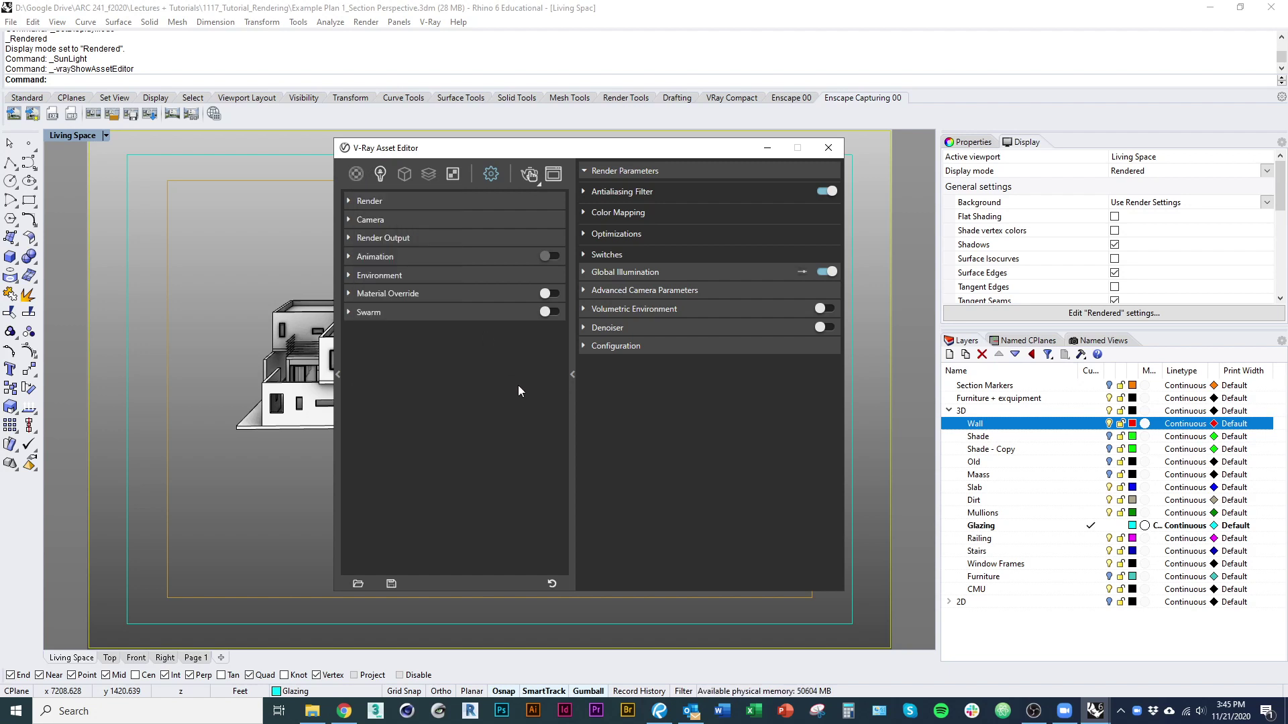
- Create a new Generic material in the V-Ray scene
{"action": "left_click", "coordinate": [456, 178]}
{"action": "mouse_move", "coordinate": [362, 174]}
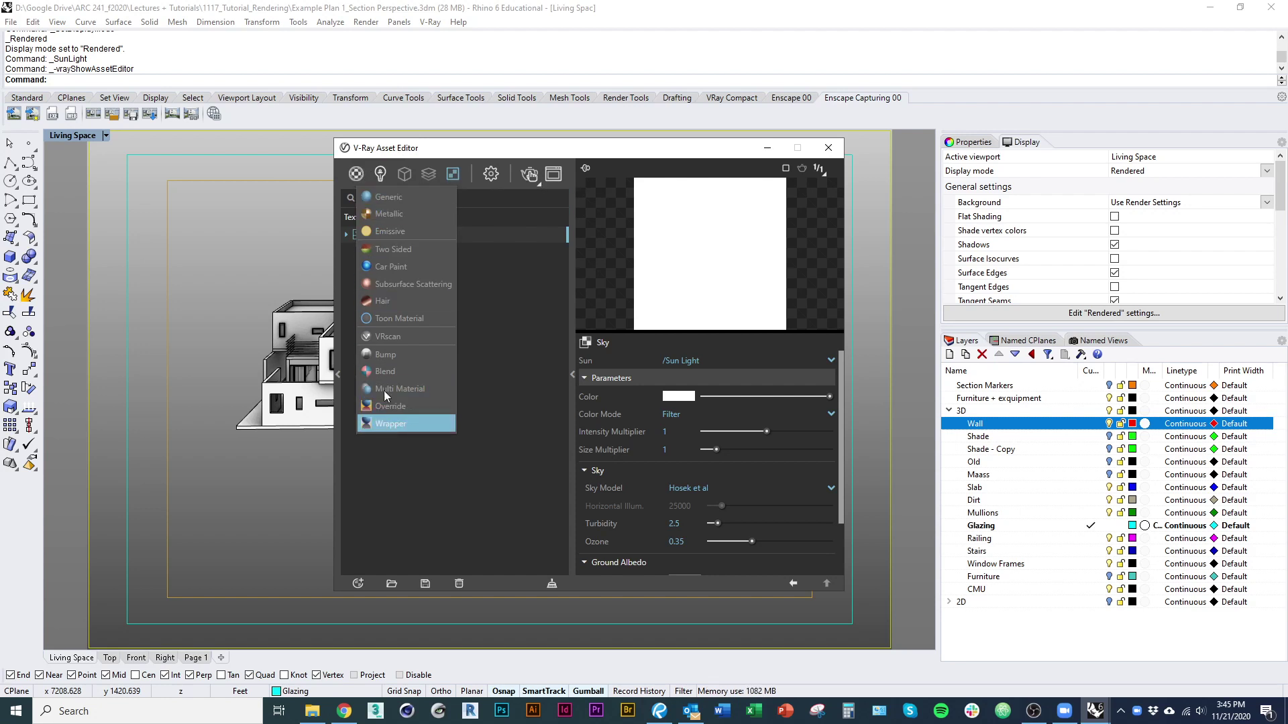
{"action": "left_click", "coordinate": [389, 196]}
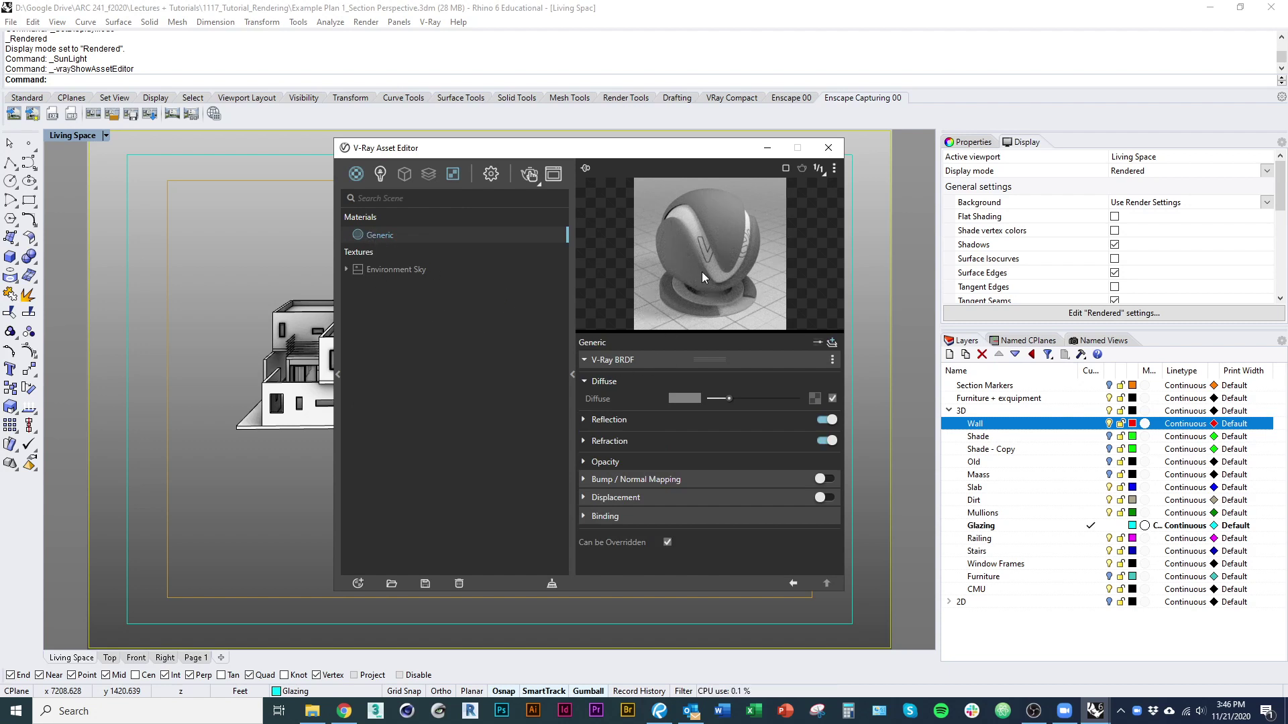
- Lay out the Asset Editor so the material library, scene materials and Generic material's settings are all shown together
{"action": "left_click", "coordinate": [572, 374]}
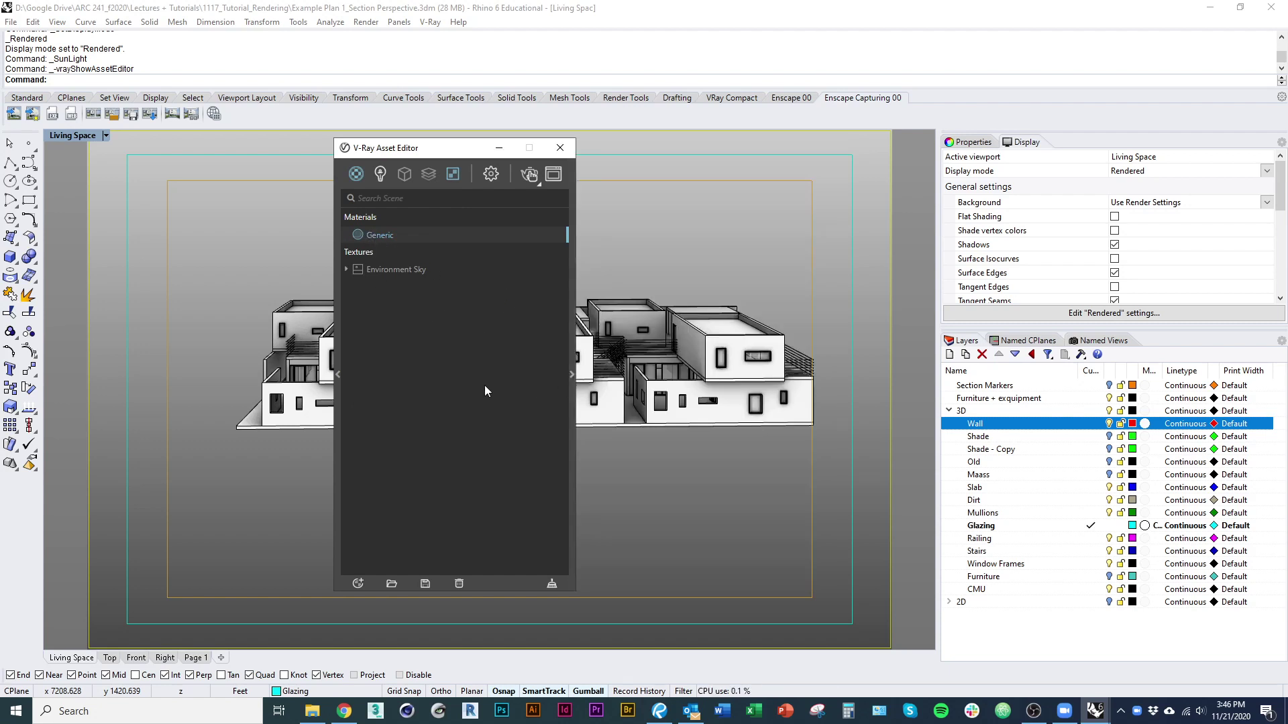
{"action": "left_click", "coordinate": [338, 374]}
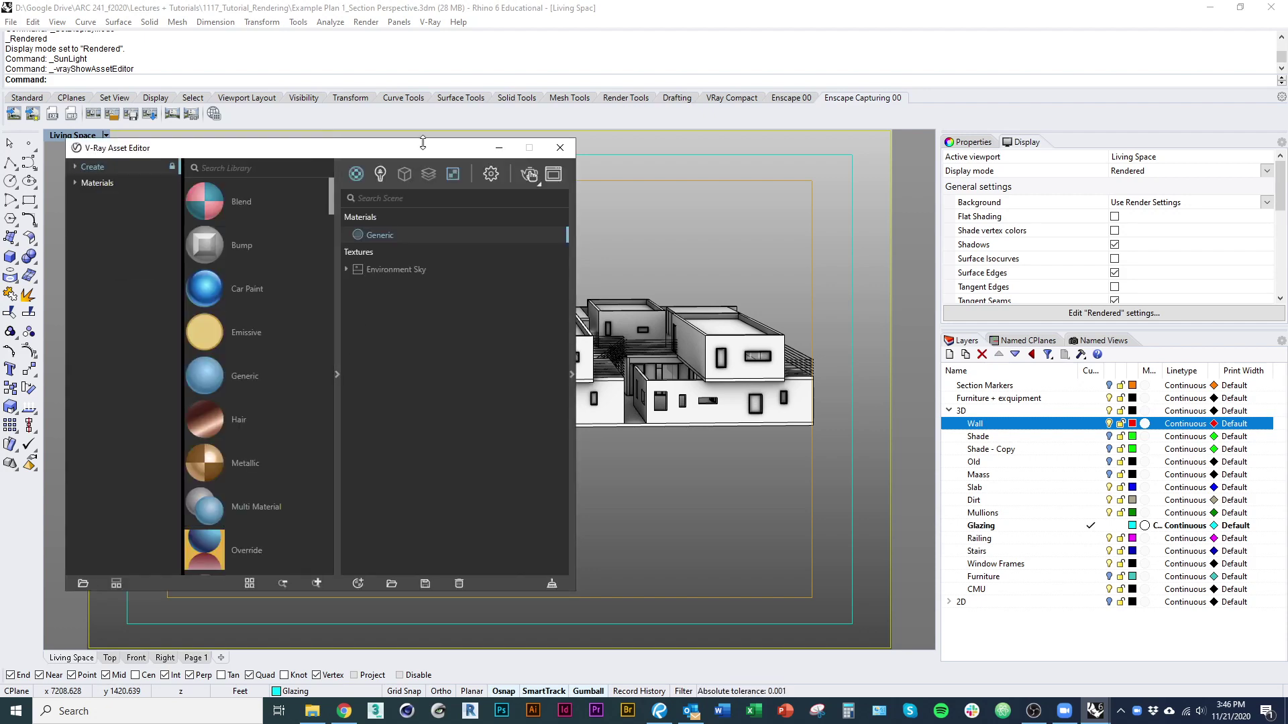
{"action": "left_click_drag", "start_coordinate": [423, 145], "coordinate": [563, 146]}
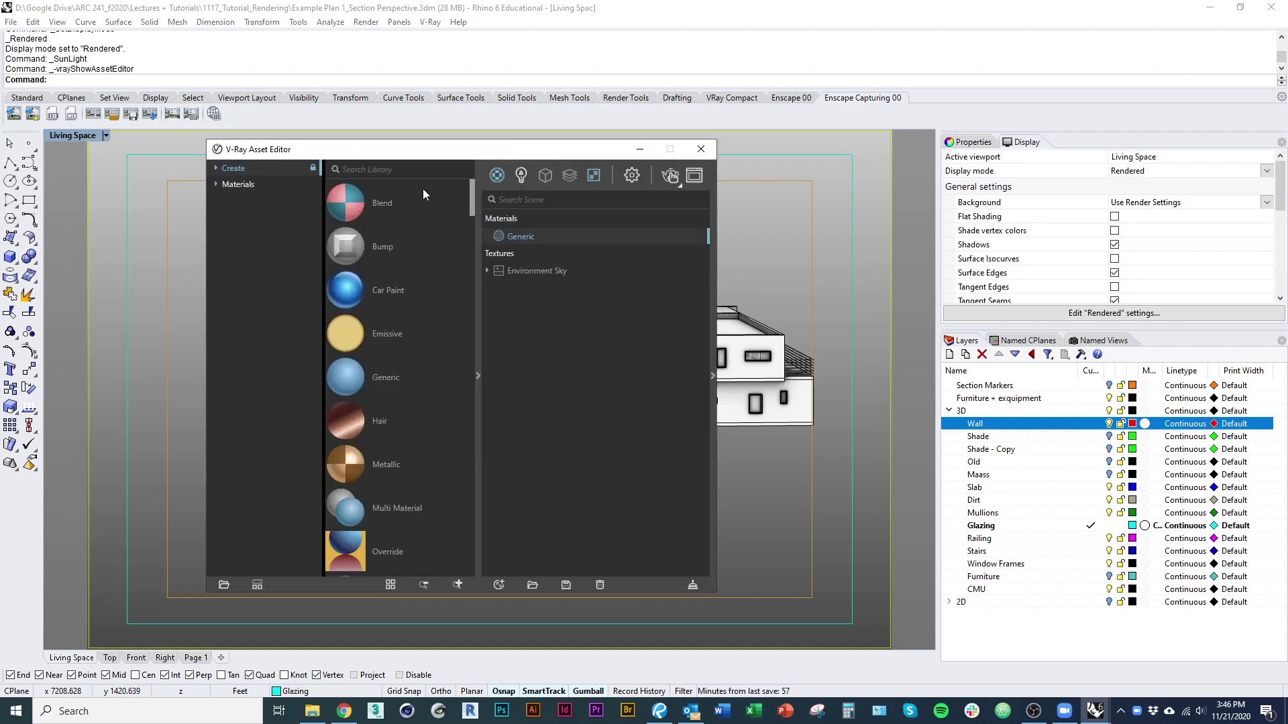
{"action": "mouse_move", "coordinate": [471, 195]}
{"action": "left_mouse_down"}
{"action": "mouse_move", "coordinate": [480, 586]}
{"action": "mouse_move", "coordinate": [477, 201]}
{"action": "left_mouse_up"}
{"action": "left_click", "coordinate": [712, 377]}
{"action": "left_click_drag", "start_coordinate": [578, 150], "coordinate": [537, 154]}
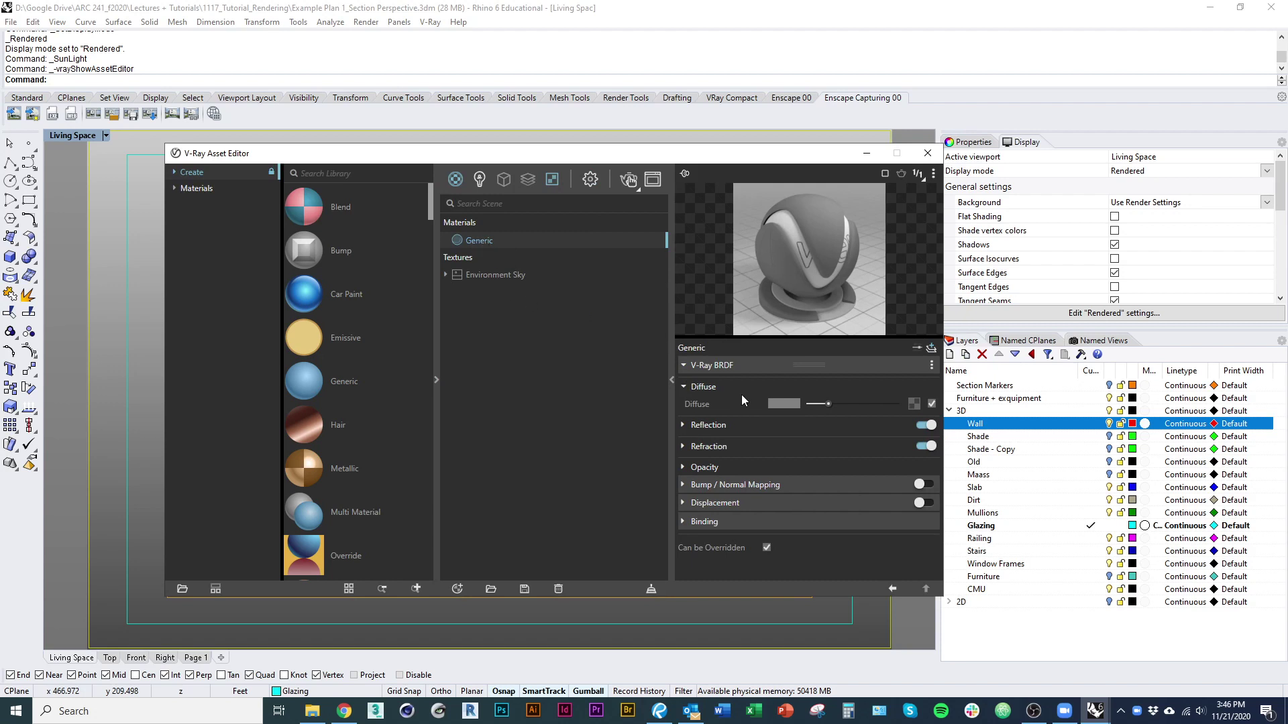
- Set the Generic material's diffuse color to an off-white just below pure white
{"action": "left_click", "coordinate": [683, 388]}
{"action": "left_click", "coordinate": [684, 388]}
{"action": "left_click", "coordinate": [683, 389]}
{"action": "left_click", "coordinate": [683, 389]}
{"action": "left_click_drag", "start_coordinate": [829, 405], "coordinate": [876, 405]}
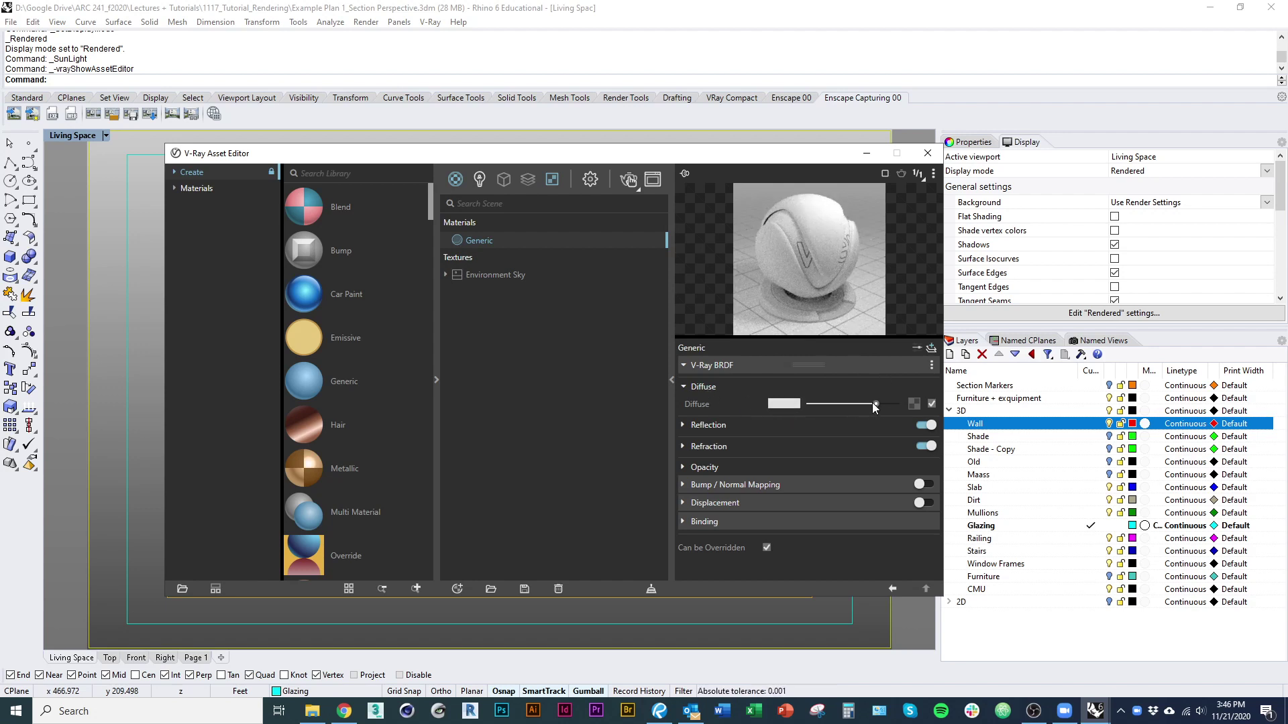
{"action": "mouse_move", "coordinate": [875, 405]}
{"action": "left_mouse_down"}
{"action": "mouse_move", "coordinate": [807, 404]}
{"action": "mouse_move", "coordinate": [896, 405]}
{"action": "left_mouse_up"}
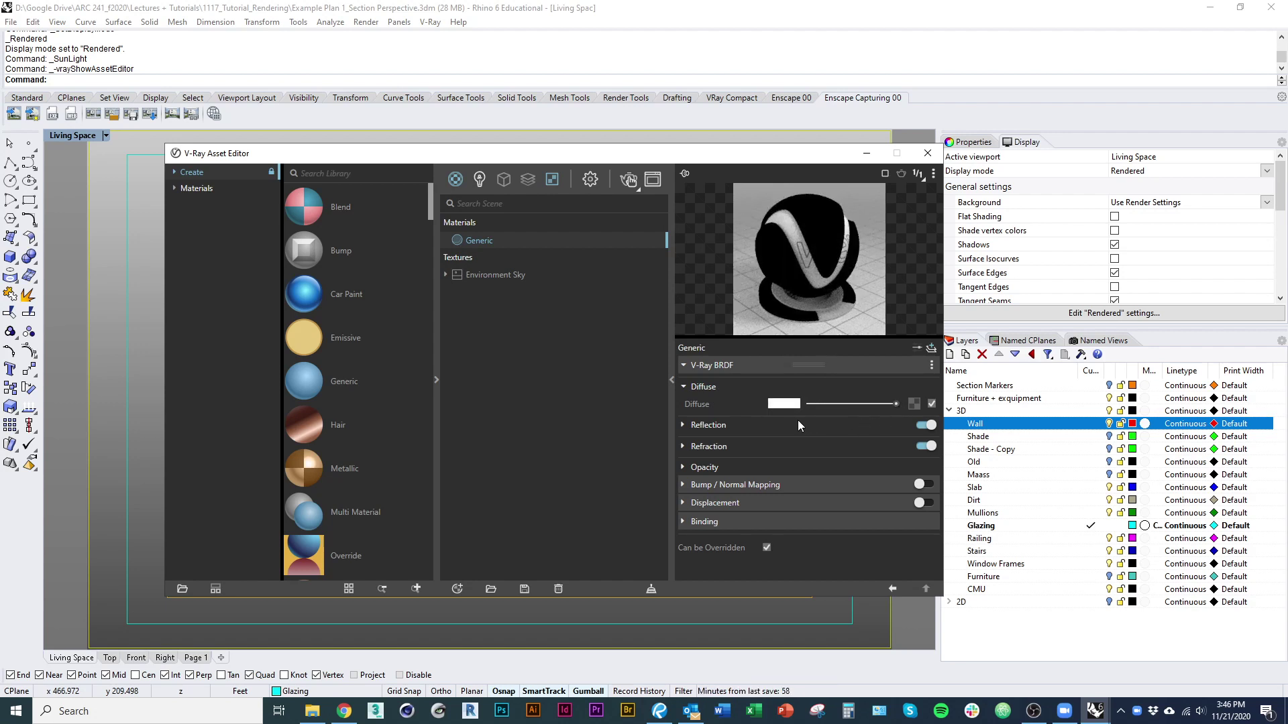
{"action": "left_click", "coordinate": [789, 405]}
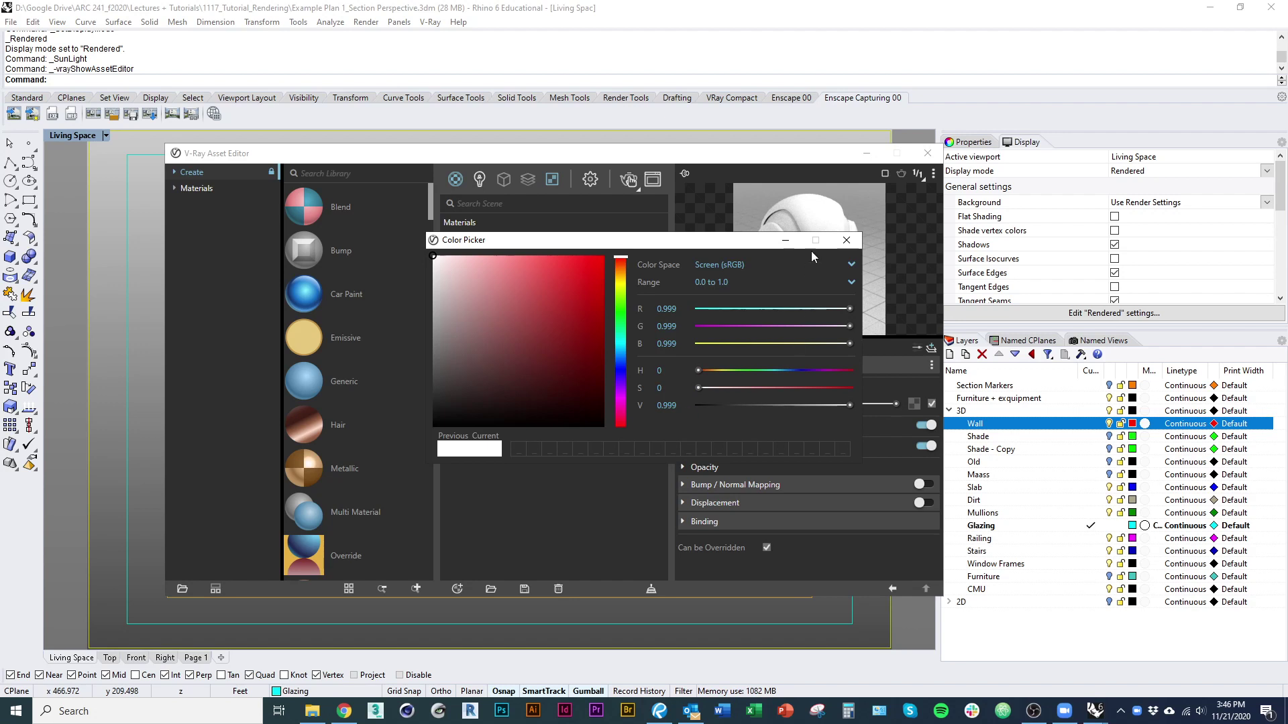
{"action": "left_click", "coordinate": [846, 239]}
{"action": "left_click_drag", "start_coordinate": [890, 404], "coordinate": [889, 403]}
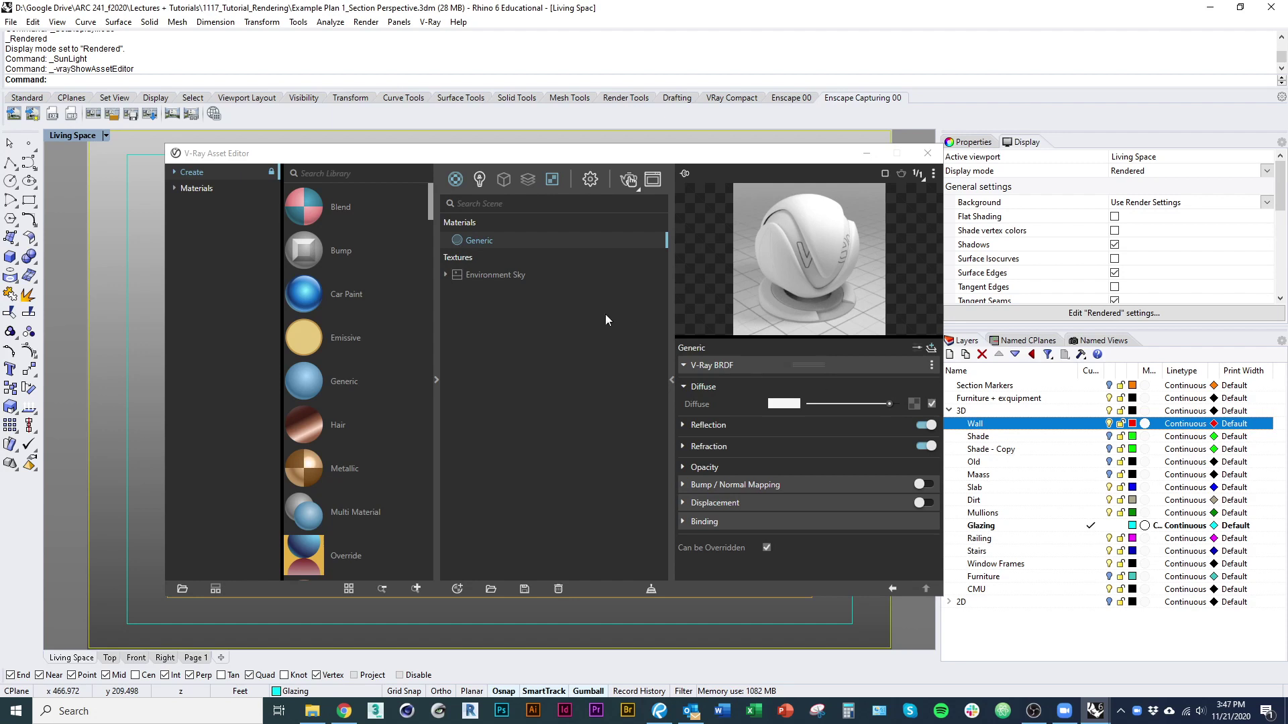
- Browse the ready-made materials in the V-Ray library's Glass category
{"action": "left_click", "coordinate": [173, 188]}
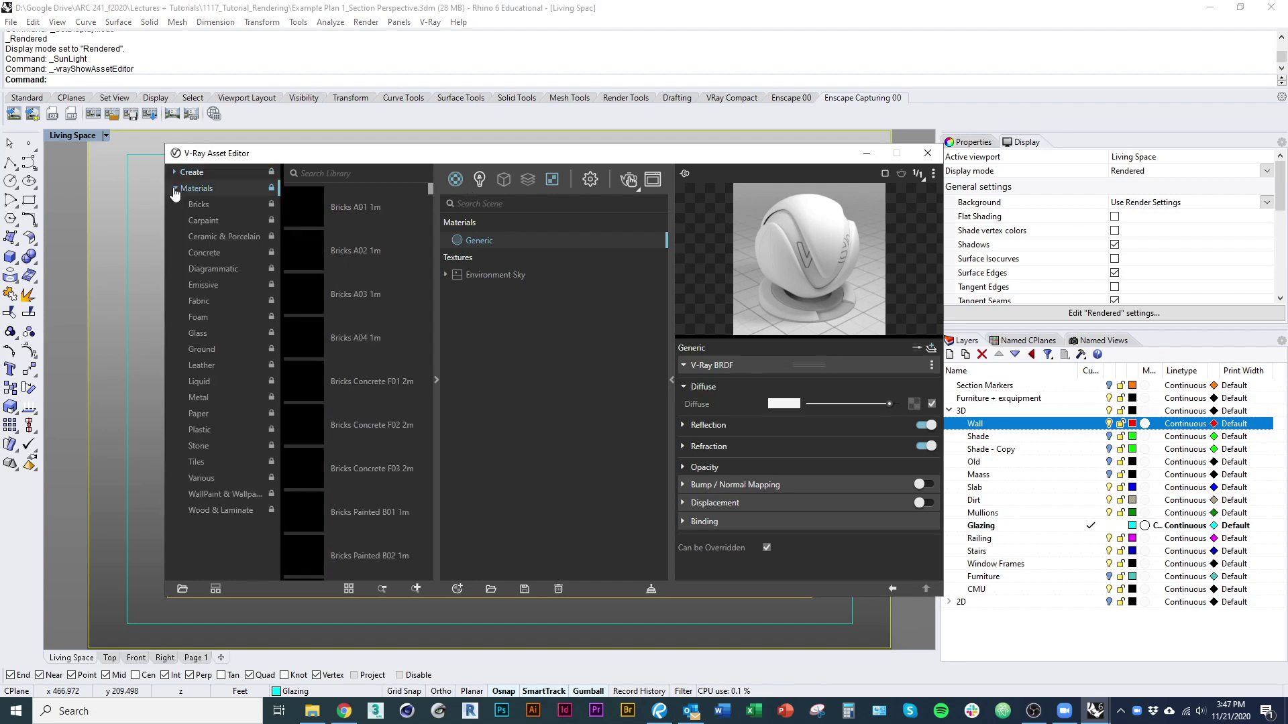
{"action": "left_click", "coordinate": [199, 334]}
{"action": "scroll", "coordinate": [345, 436], "scroll_direction": "down", "scroll_amount": 10}
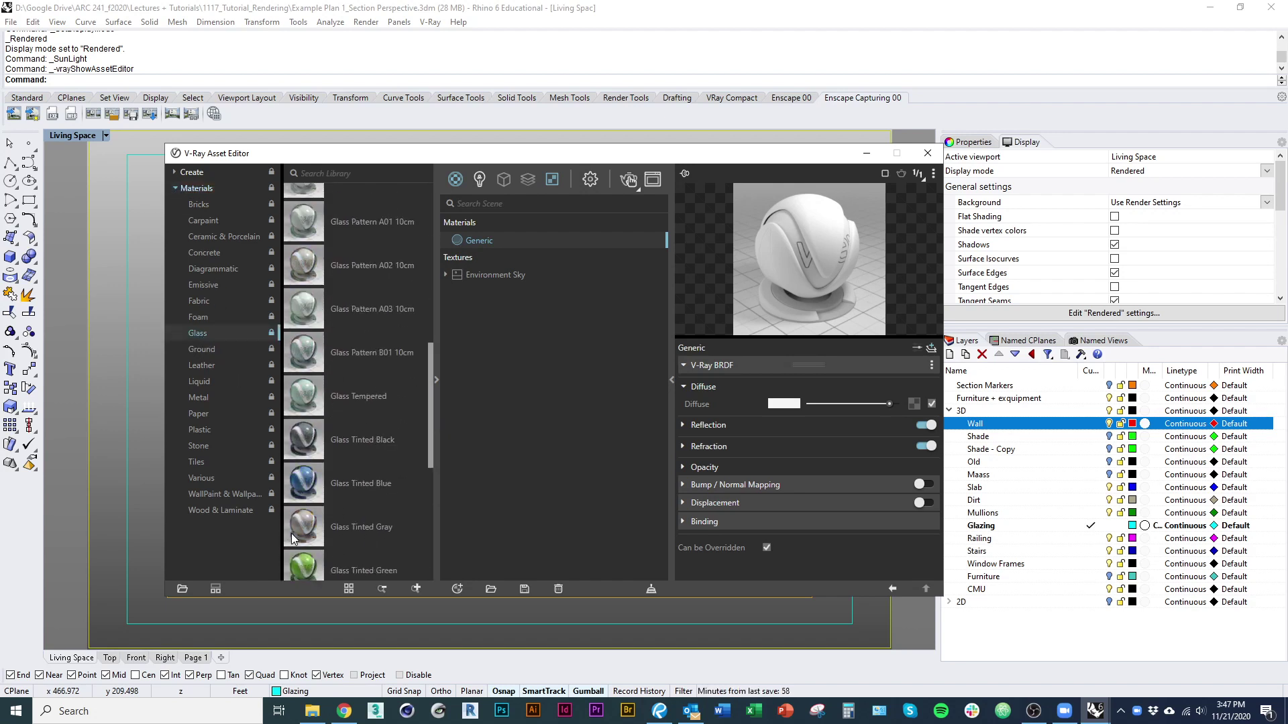
{"action": "left_click", "coordinate": [456, 179]}
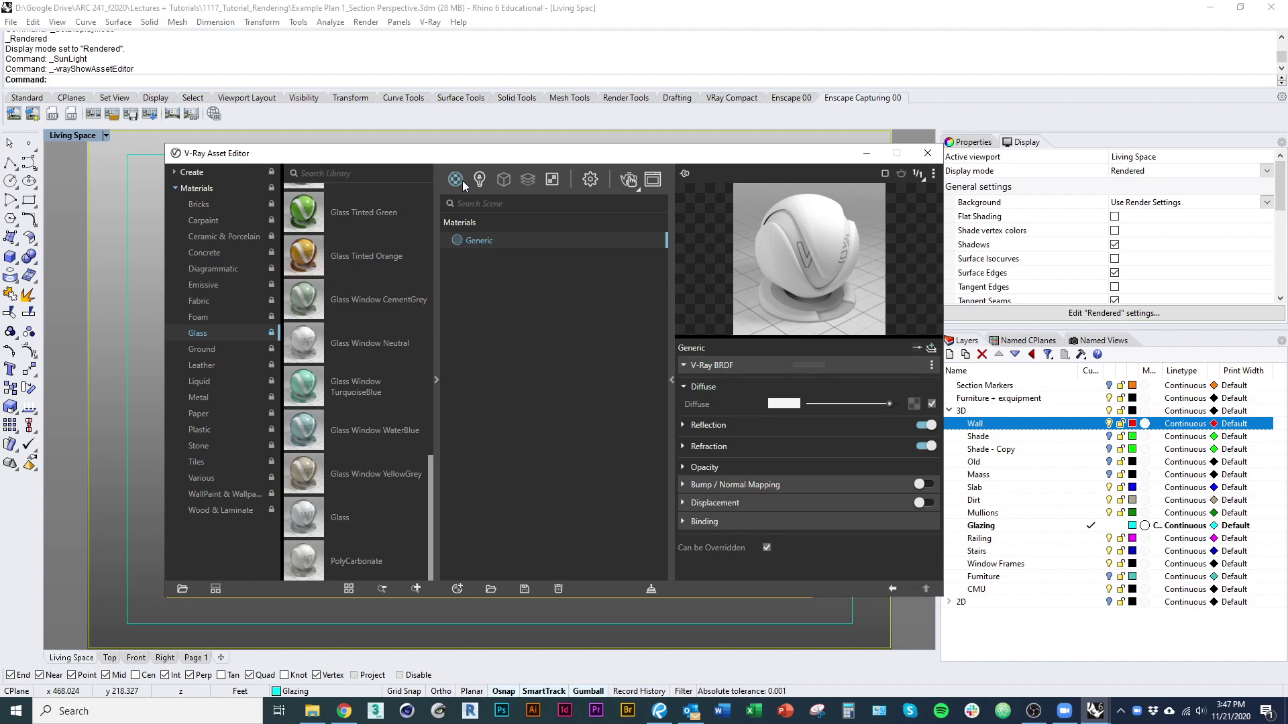
- Create a second Generic material and name it Glass
{"action": "left_click", "coordinate": [456, 594]}
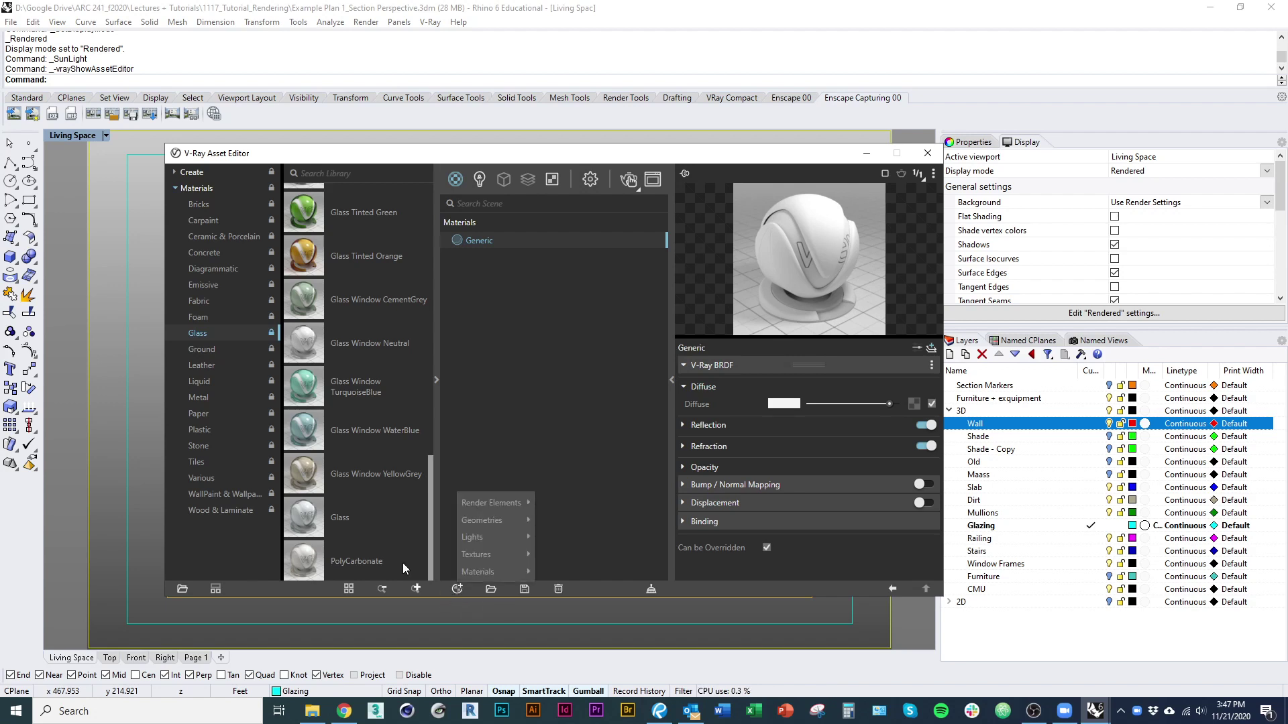
{"action": "mouse_move", "coordinate": [521, 556]}
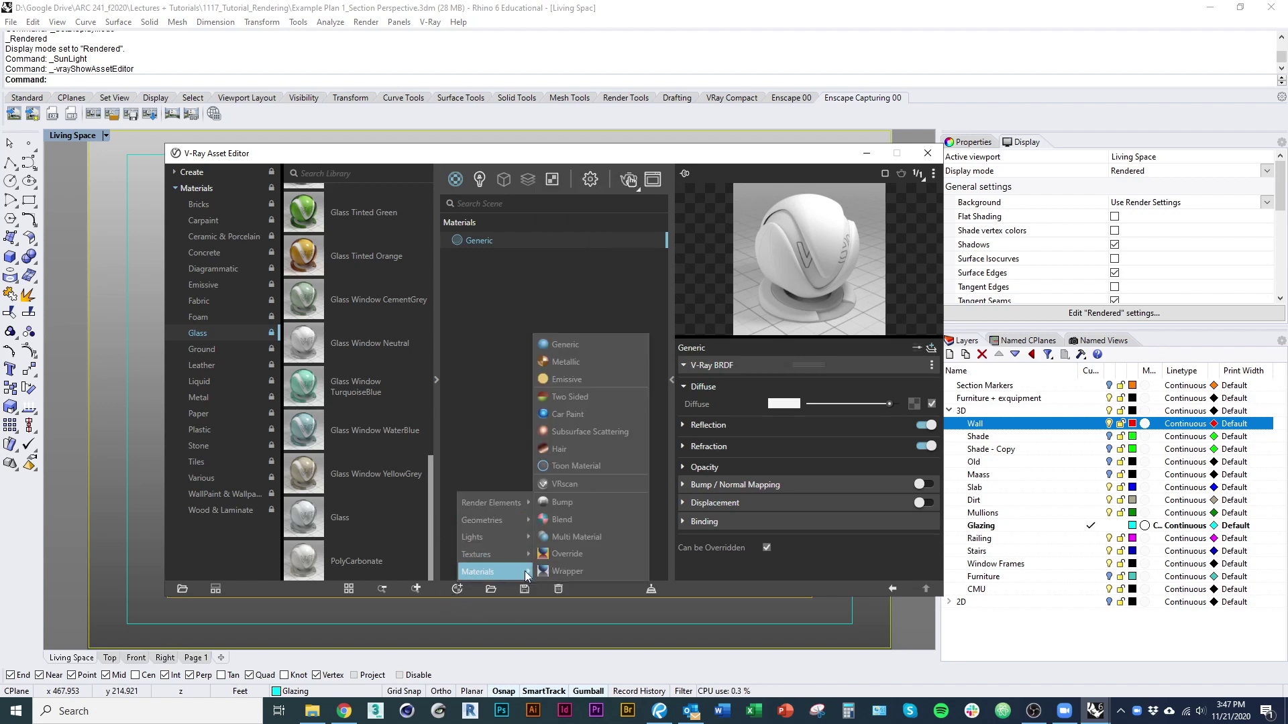
{"action": "left_click", "coordinate": [611, 344]}
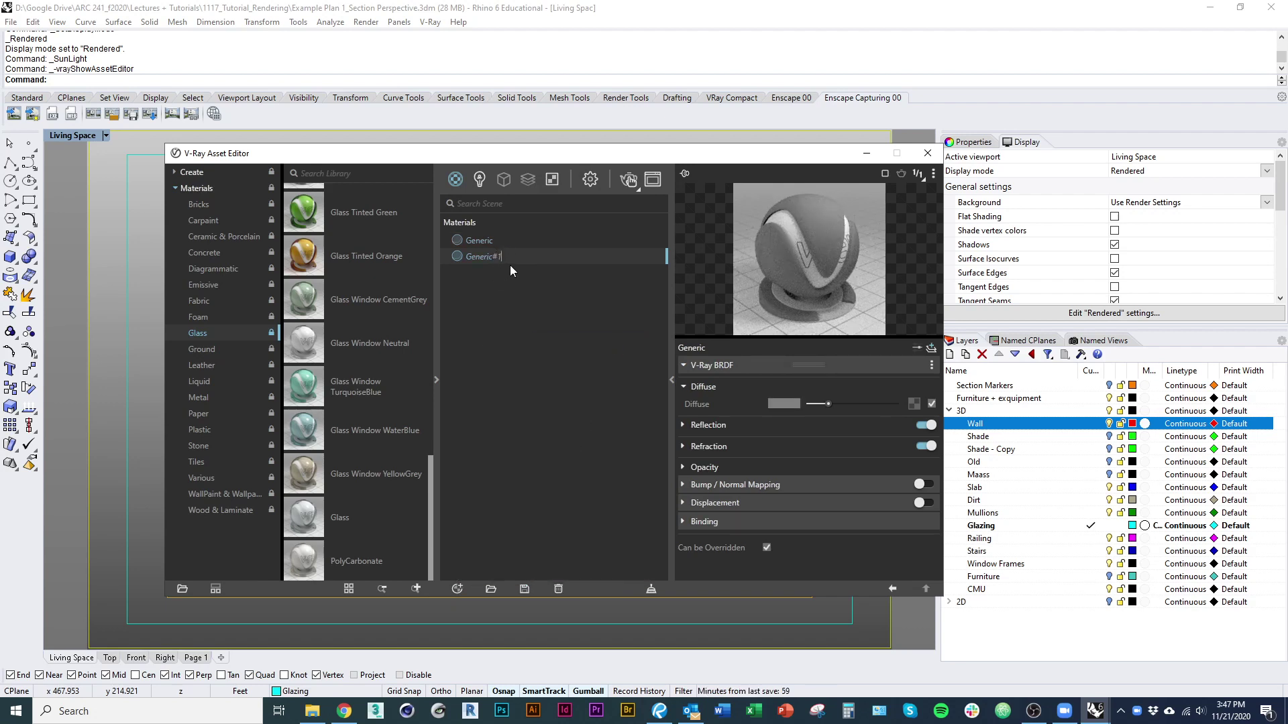
{"action": "left_click_drag", "start_coordinate": [510, 264], "coordinate": [441, 257]}
{"action": "type", "text": "Glass"}
{"action": "key", "text": "Return"}
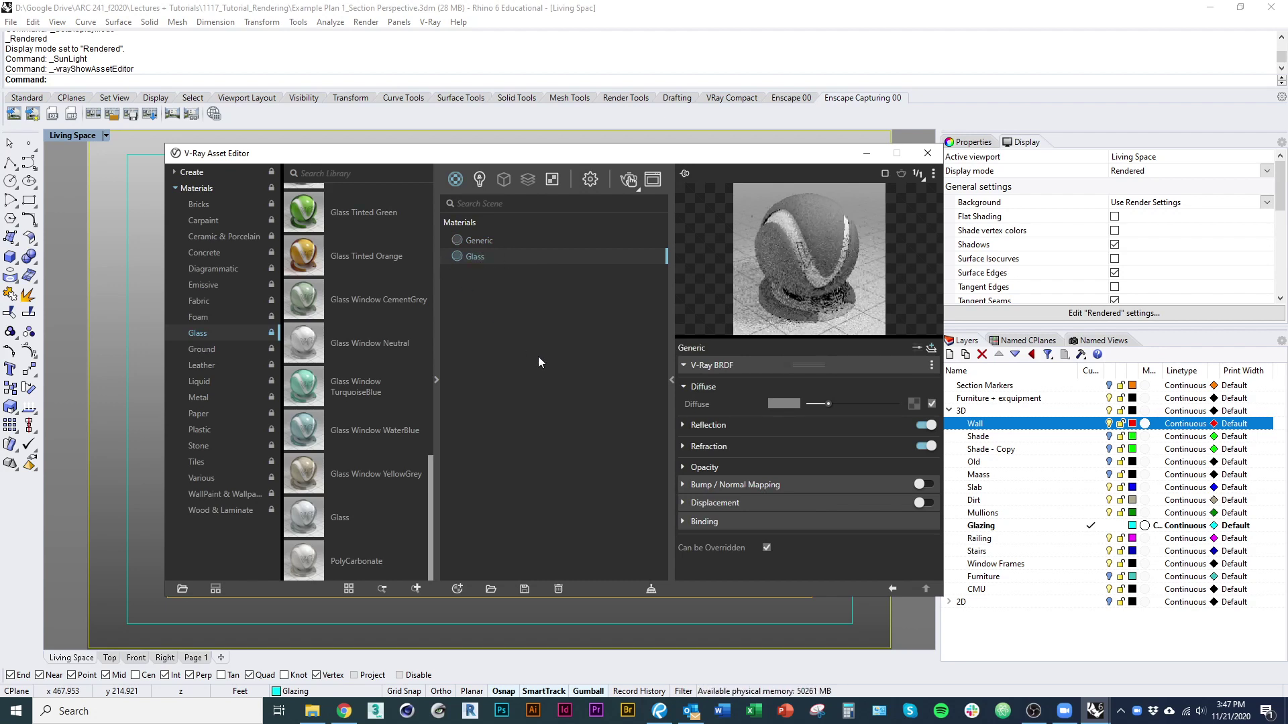
- Set the Glass material's reflection color to full white
{"action": "left_click", "coordinate": [693, 386]}
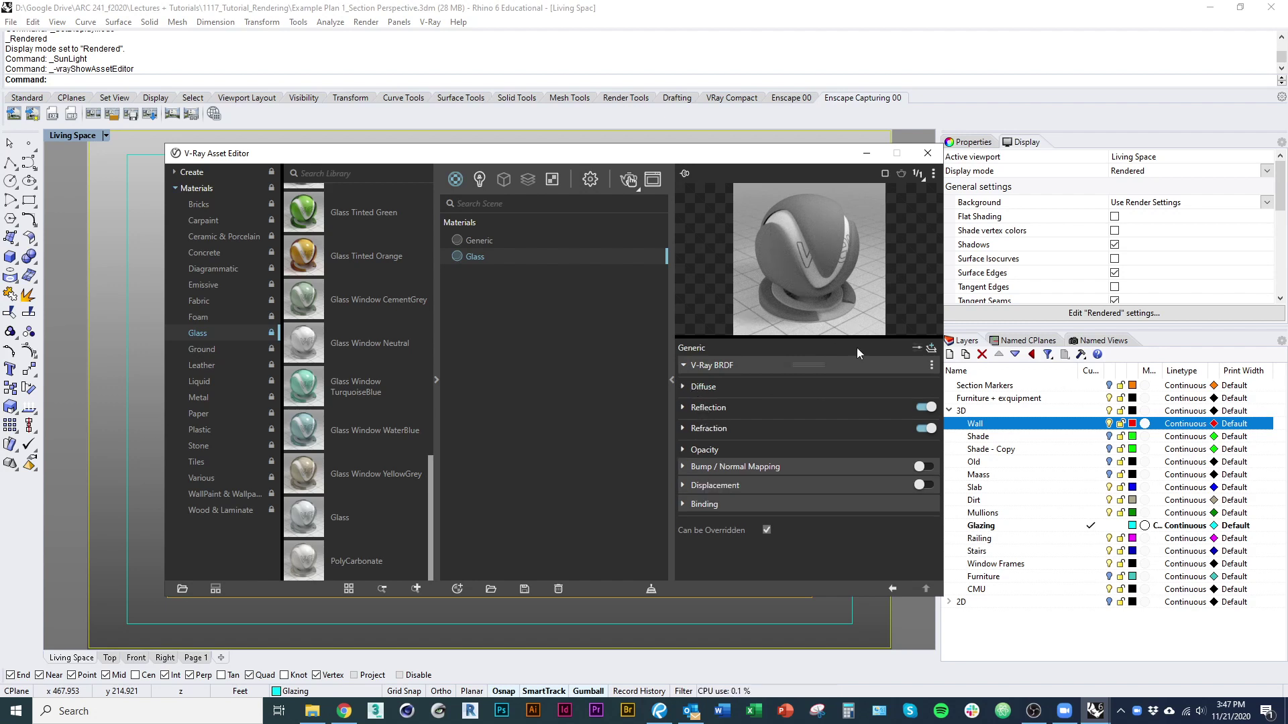
{"action": "left_click", "coordinate": [683, 407]}
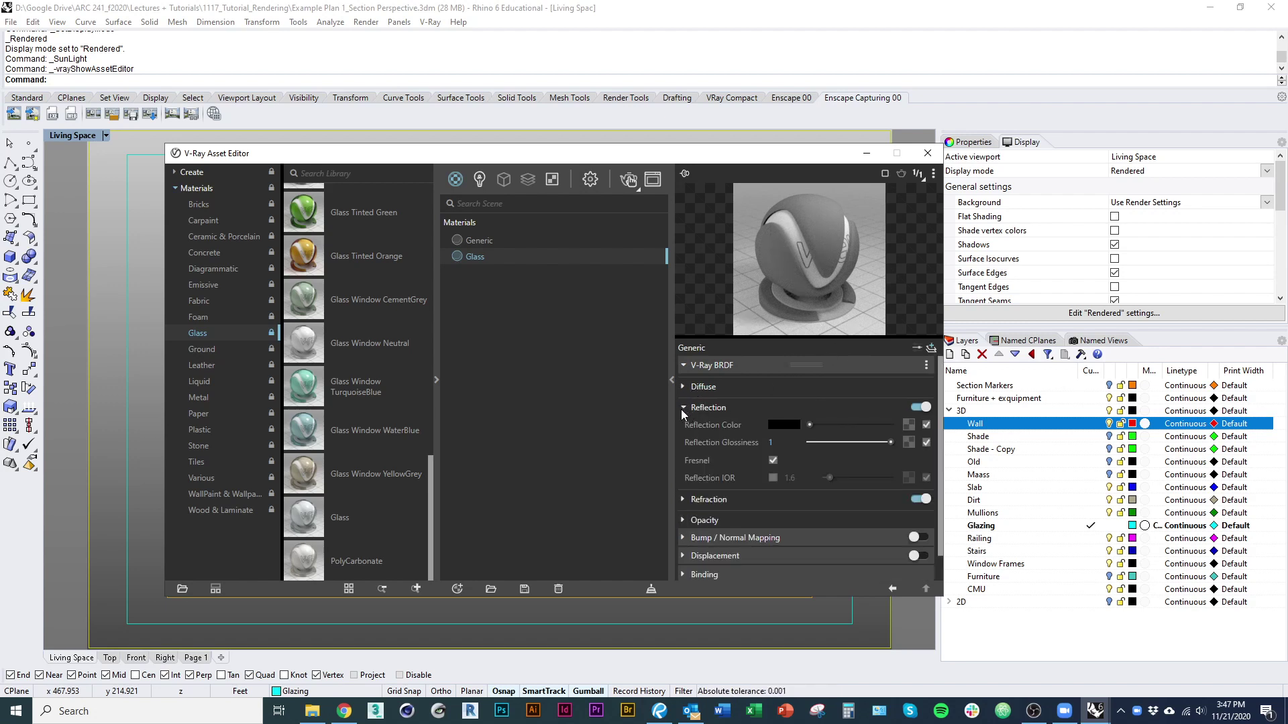
{"action": "left_click", "coordinate": [778, 442]}
{"action": "mouse_move", "coordinate": [814, 426]}
{"action": "left_mouse_down"}
{"action": "mouse_move", "coordinate": [863, 424]}
{"action": "mouse_move", "coordinate": [809, 427]}
{"action": "left_mouse_up"}
{"action": "left_click_drag", "start_coordinate": [810, 426], "coordinate": [892, 427]}
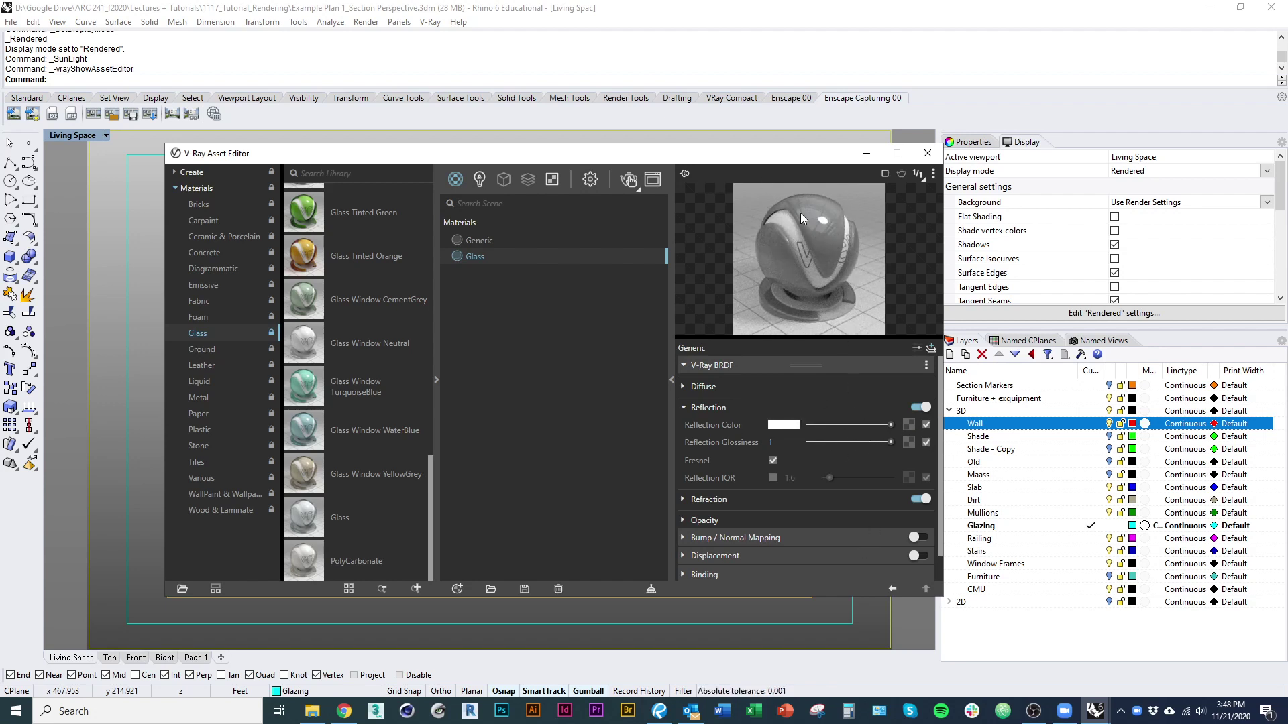
{"action": "left_click", "coordinate": [820, 425]}
{"action": "left_click_drag", "start_coordinate": [814, 424], "coordinate": [939, 448]}
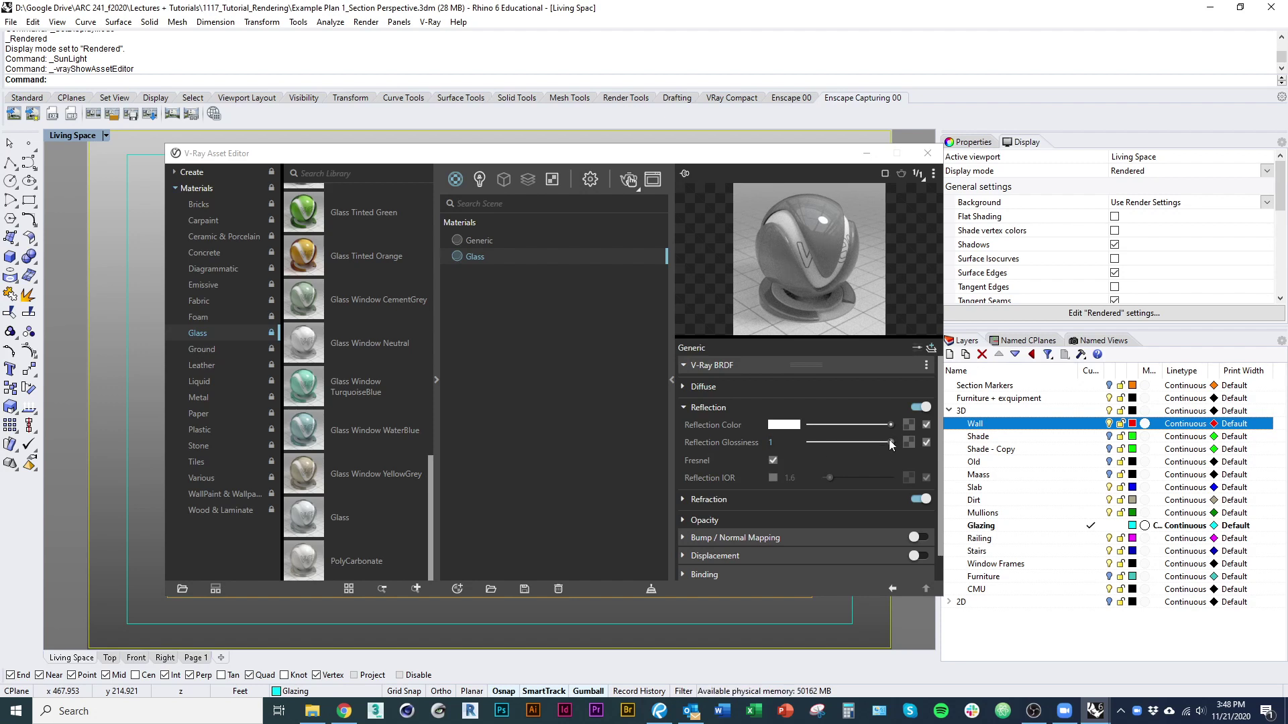
- Try the Glass material's reflection glossiness at 0 and 1, and settle on 0.95
{"action": "left_click_drag", "start_coordinate": [888, 440], "coordinate": [788, 447]}
{"action": "type", "text": "1"}
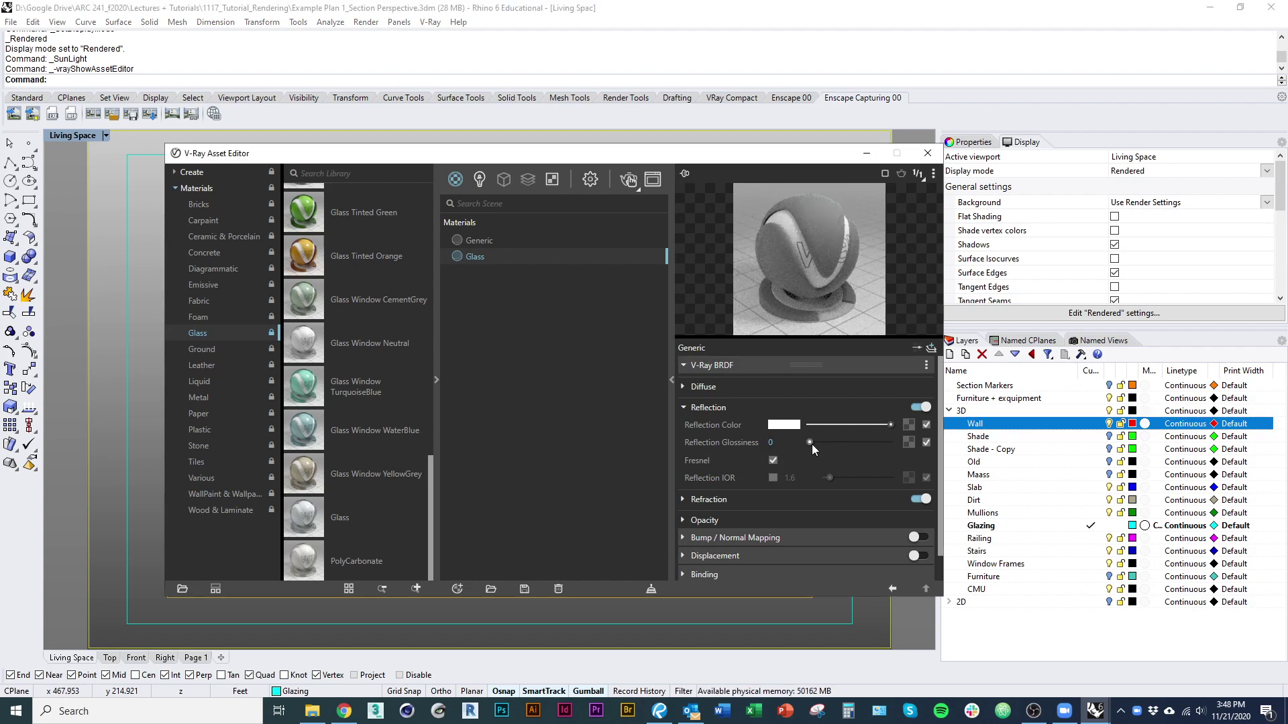
{"action": "left_click", "coordinate": [960, 454]}
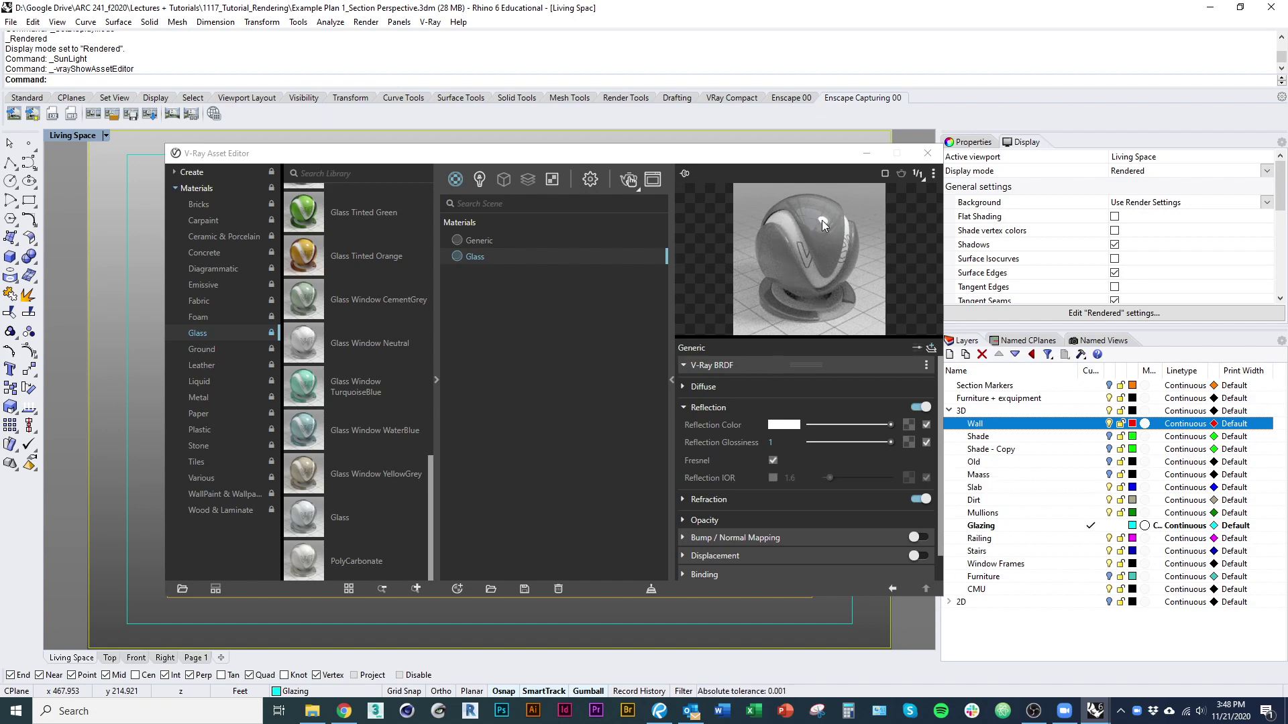
{"action": "left_click_drag", "start_coordinate": [891, 442], "coordinate": [1058, 462]}
{"action": "left_click_drag", "start_coordinate": [891, 440], "coordinate": [886, 443]}
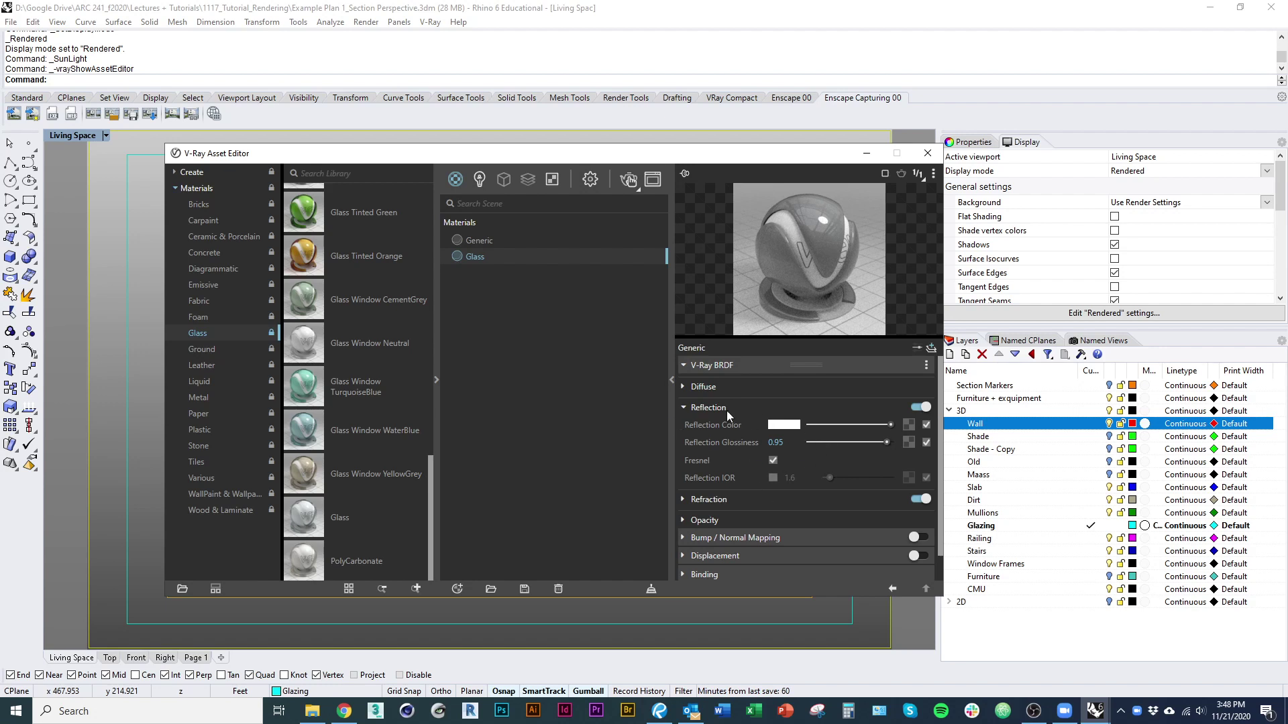
{"action": "left_click", "coordinate": [710, 407]}
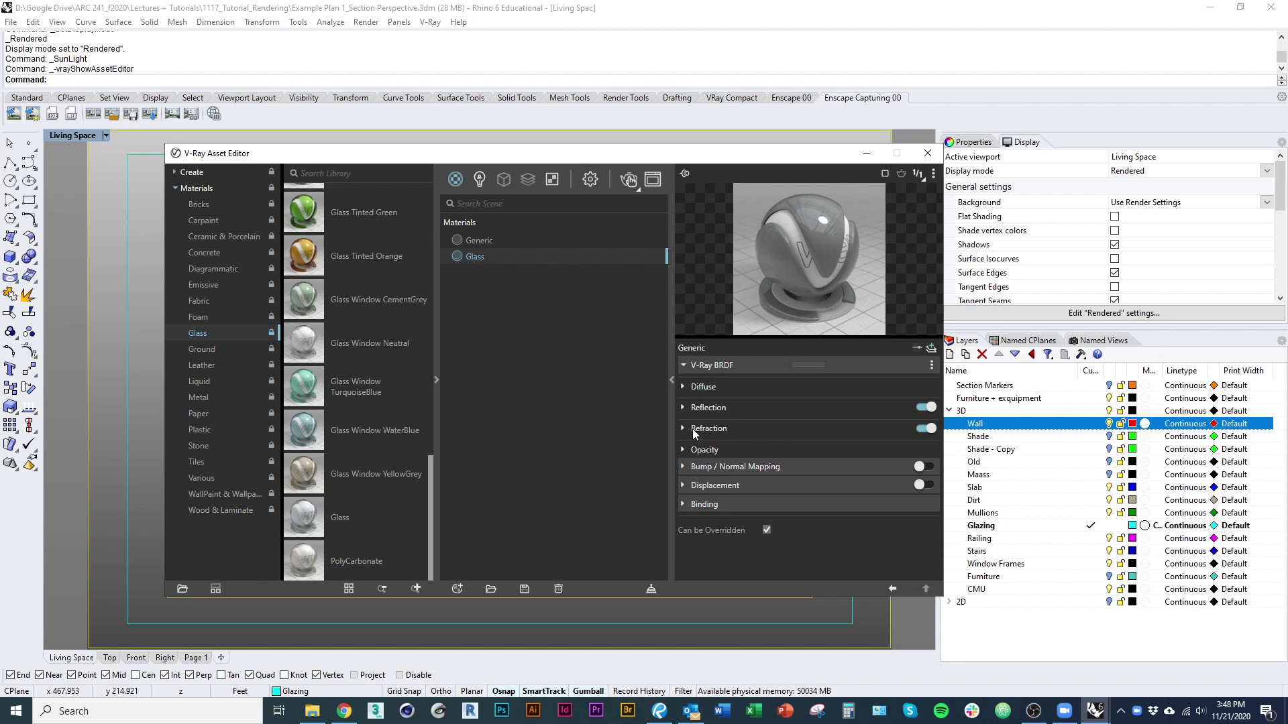
- Set the Glass material's refraction color to full white, test refraction glossiness at 0.65 and restore it to 1
{"action": "left_click", "coordinate": [694, 431]}
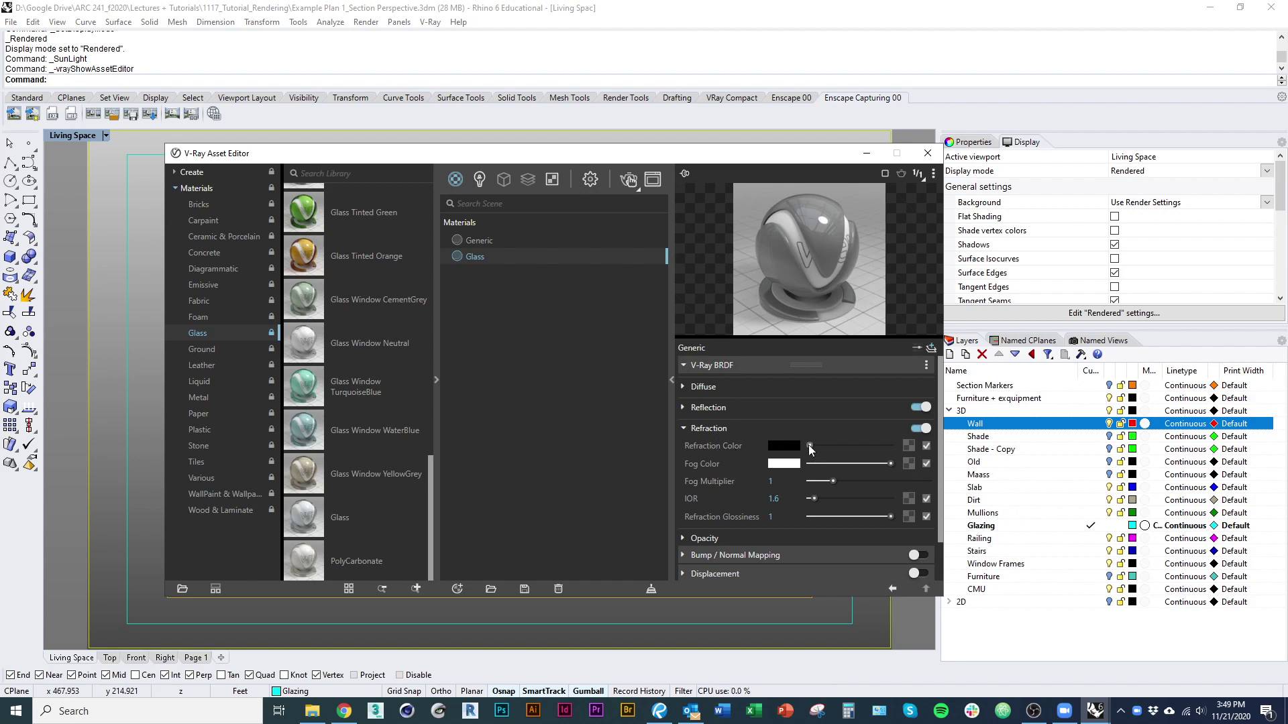
{"action": "left_click_drag", "start_coordinate": [809, 445], "coordinate": [915, 445]}
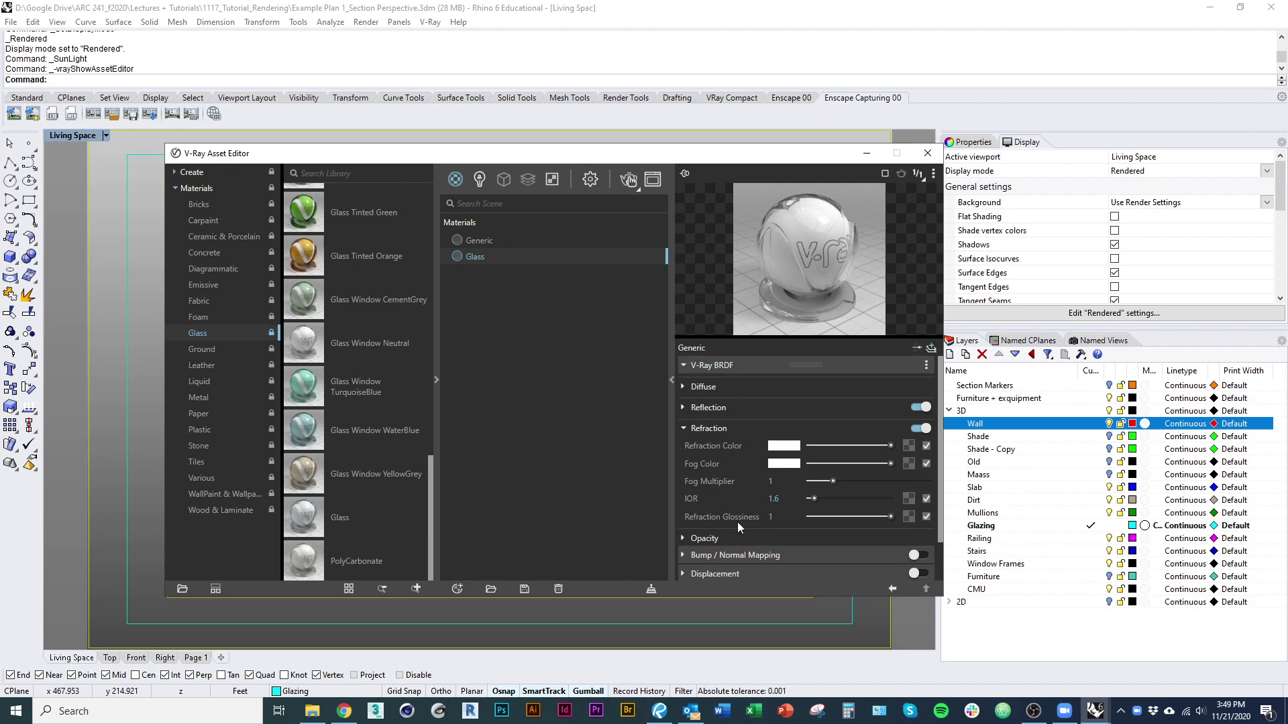
{"action": "left_click_drag", "start_coordinate": [891, 517], "coordinate": [864, 518]}
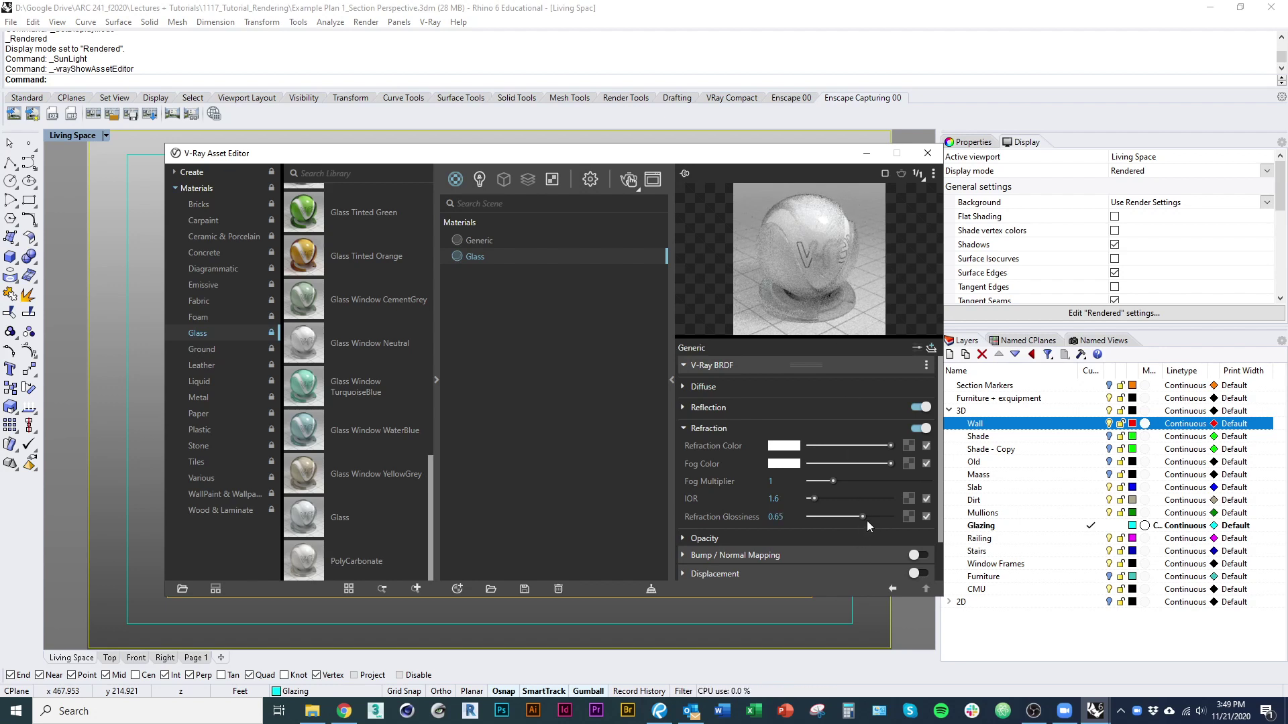
{"action": "left_click_drag", "start_coordinate": [864, 519], "coordinate": [898, 518]}
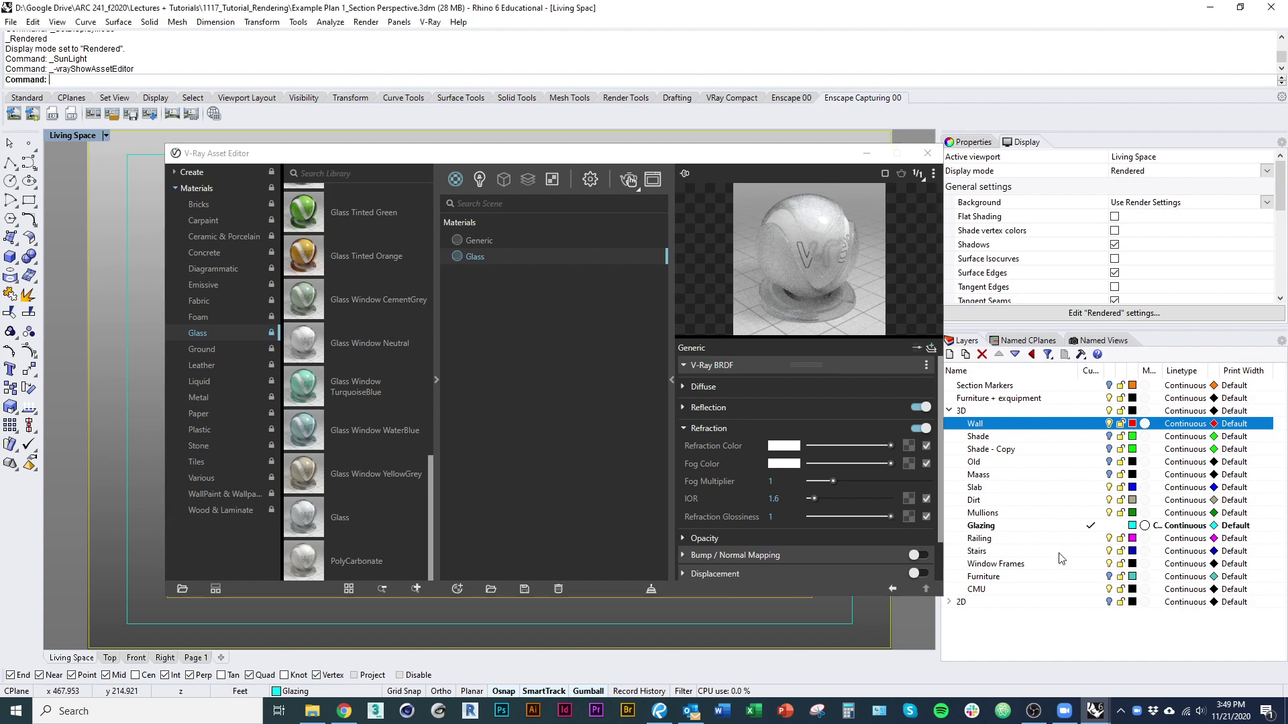
{"action": "left_click", "coordinate": [711, 428]}
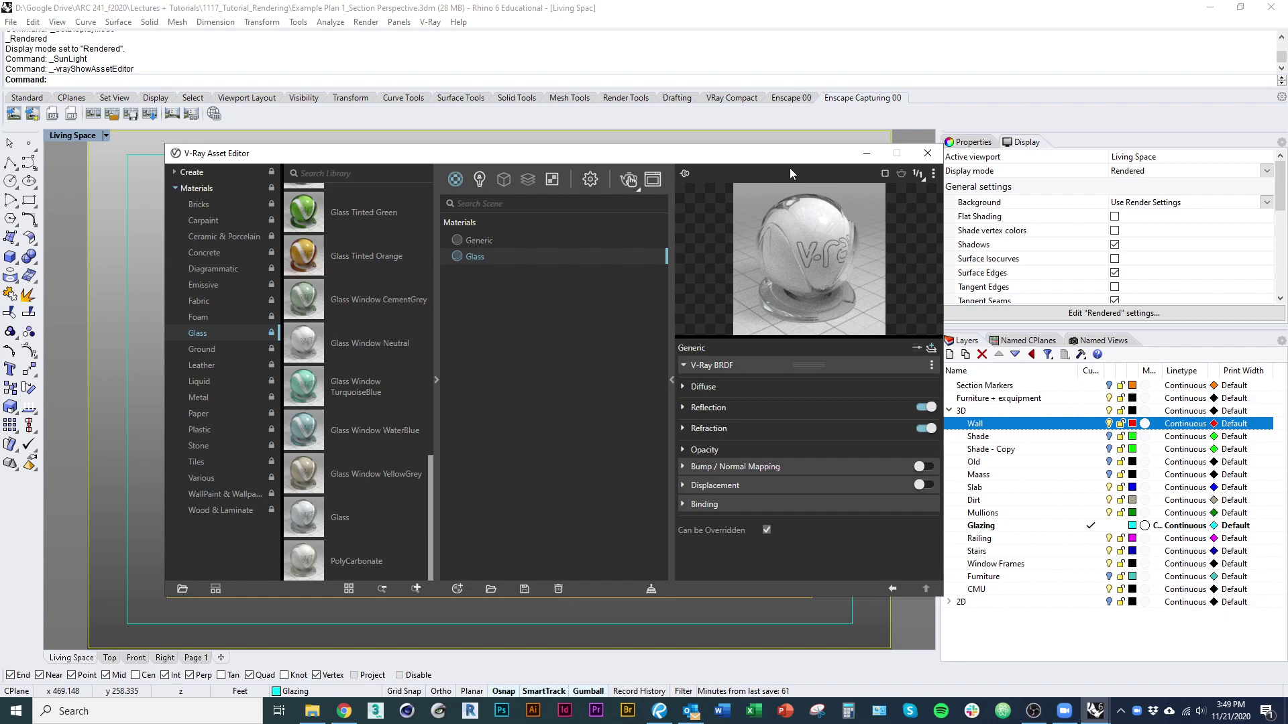
- Set the Glass material's diffuse color to black and close the Asset Editor
{"action": "left_click", "coordinate": [704, 387]}
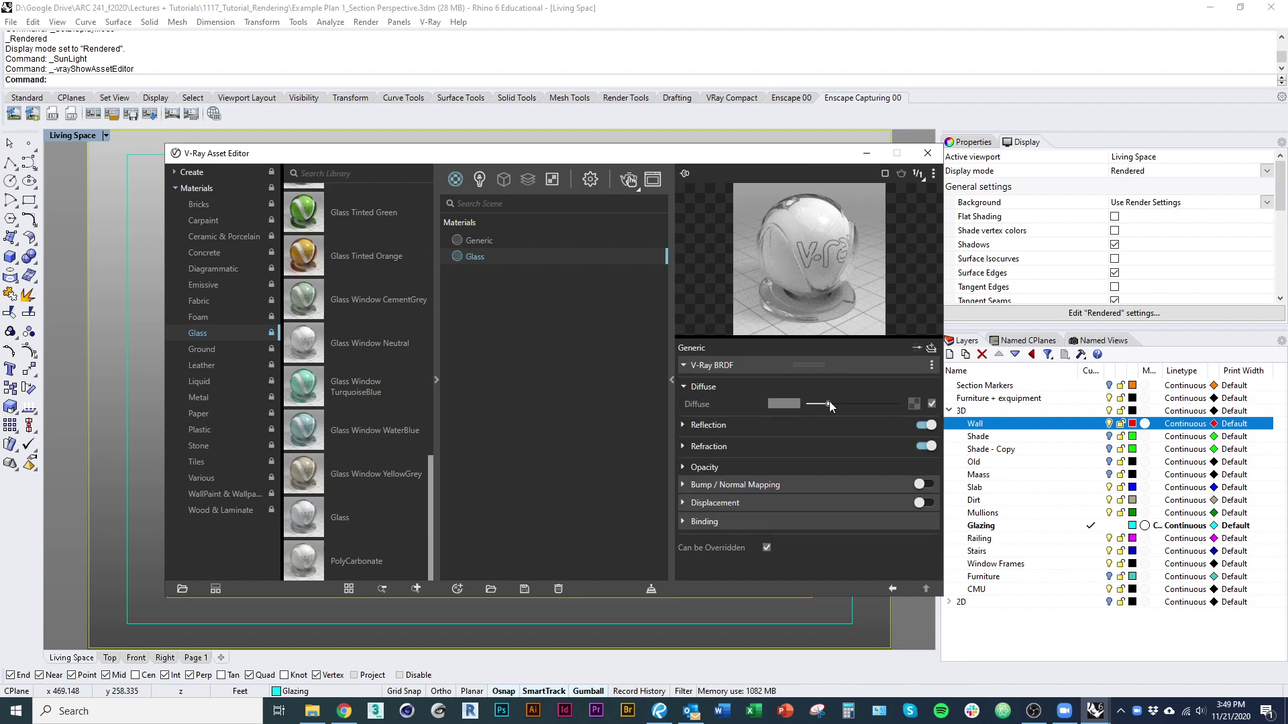
{"action": "left_click_drag", "start_coordinate": [828, 401], "coordinate": [799, 403]}
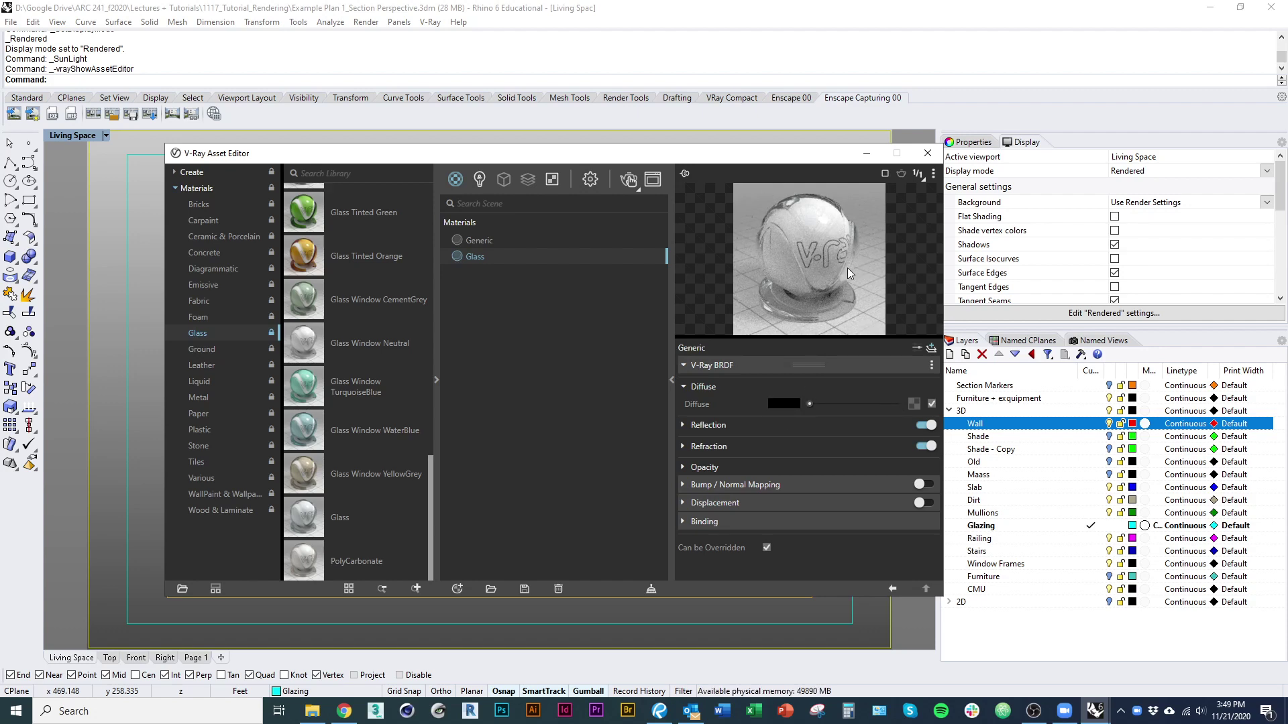
{"action": "left_click", "coordinate": [927, 153]}
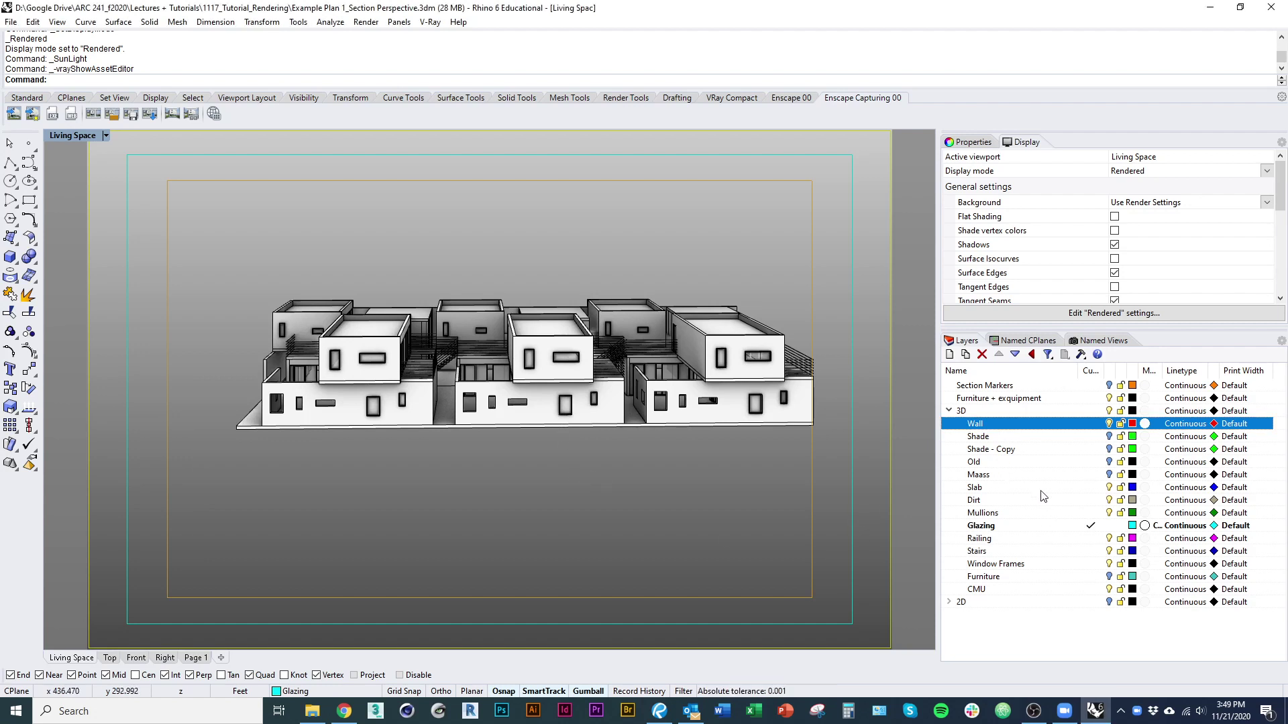
- Select all 3D sublayers from Wall to CMU, leaving Glazing out of the selection
{"action": "left_click", "coordinate": [1019, 590], "text": "shift"}
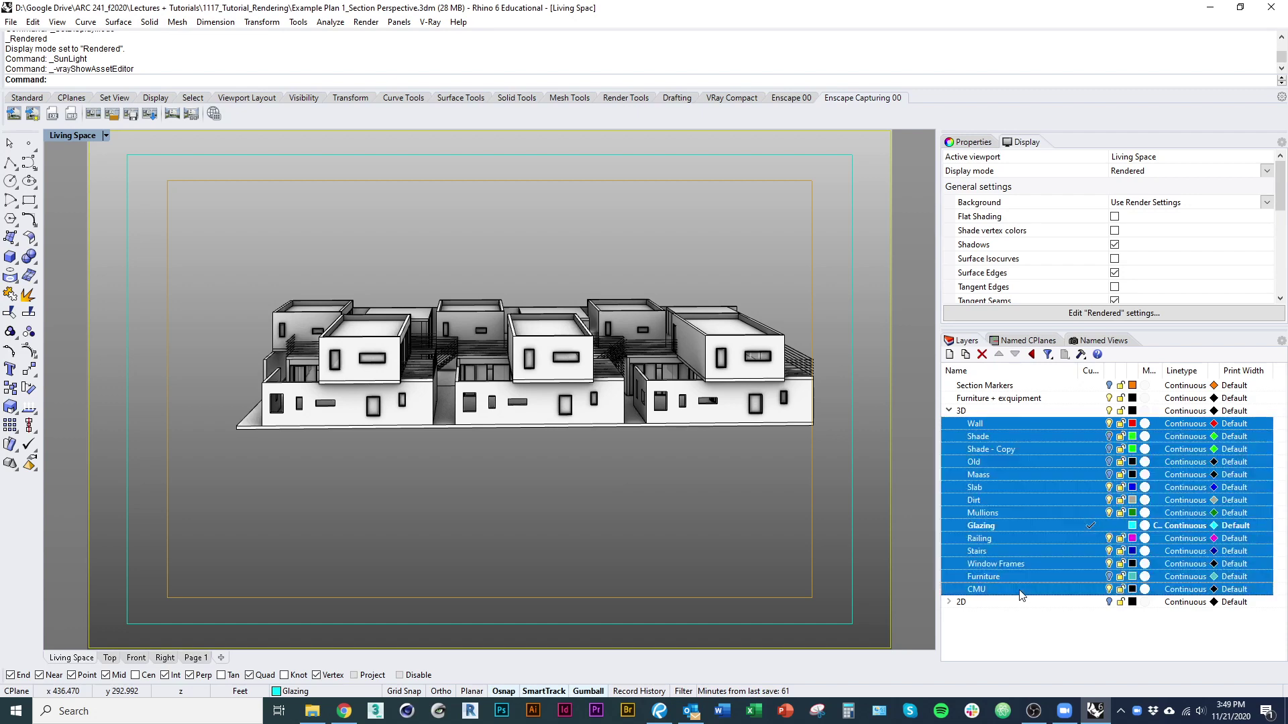
{"action": "left_click", "coordinate": [1011, 526], "text": "ctrl"}
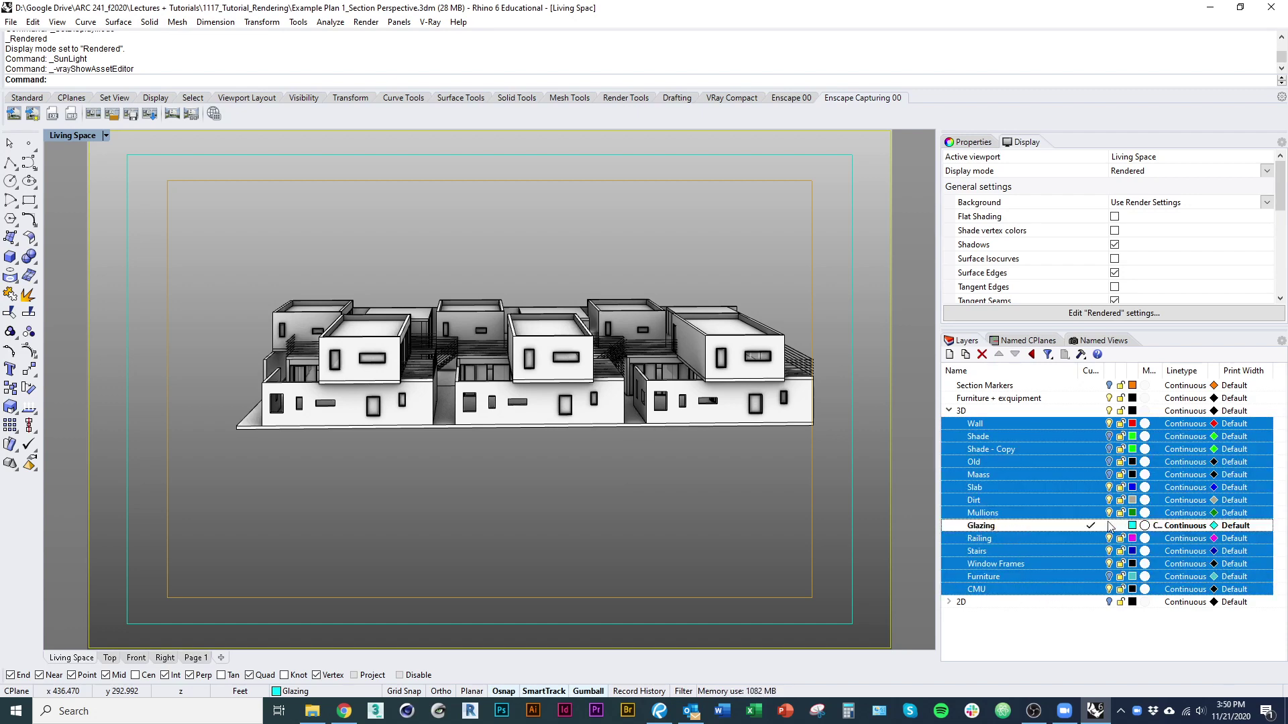
{"action": "left_click", "coordinate": [1145, 500]}
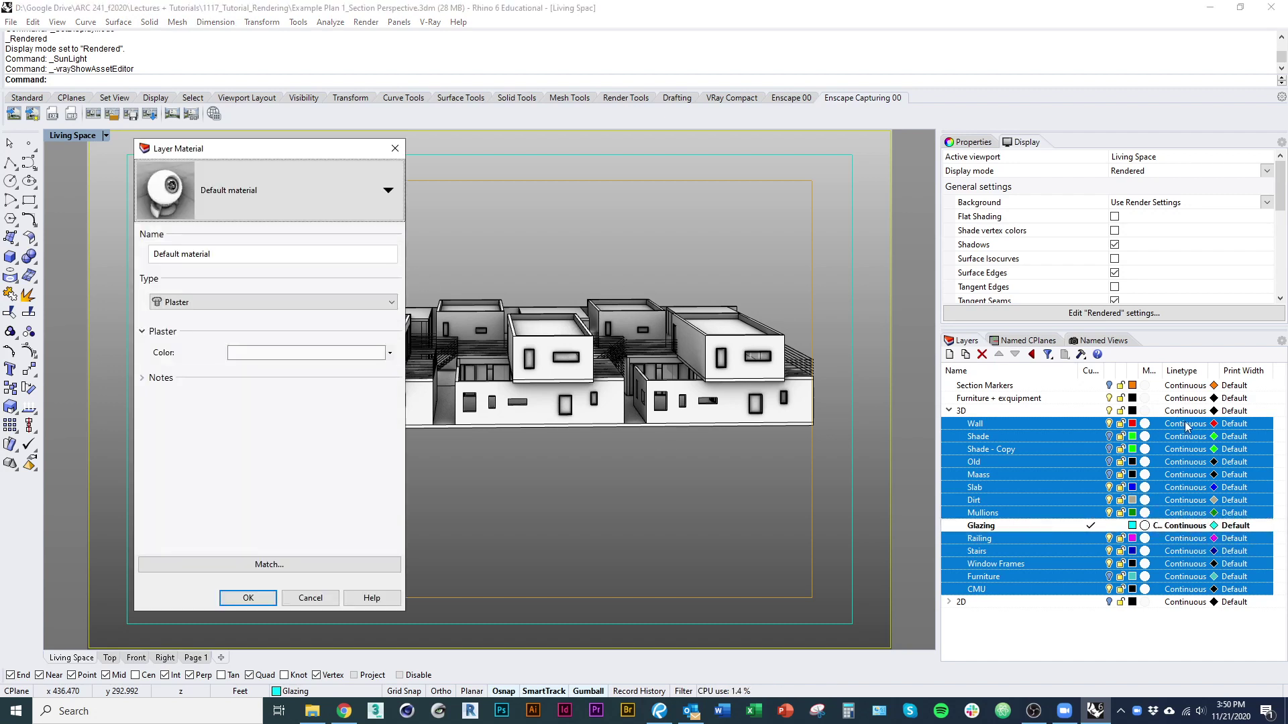
{"action": "left_click_drag", "start_coordinate": [288, 150], "coordinate": [594, 153]}
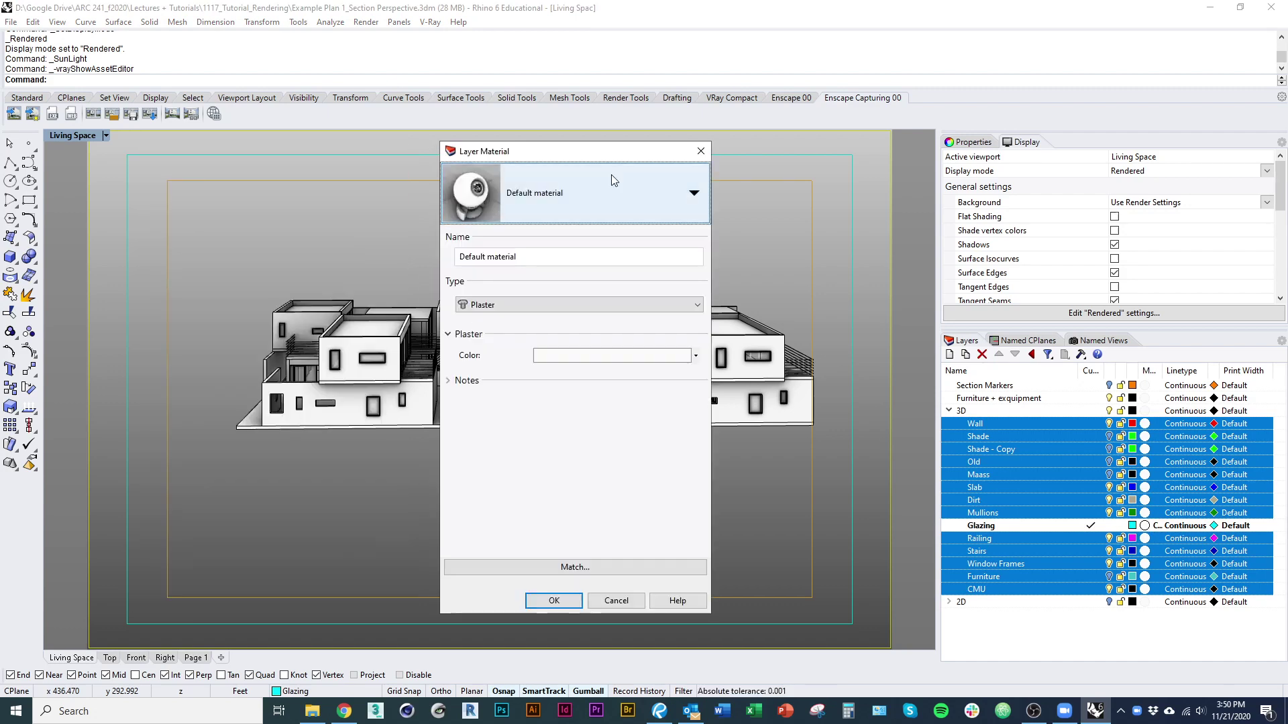
{"action": "left_click", "coordinate": [692, 194]}
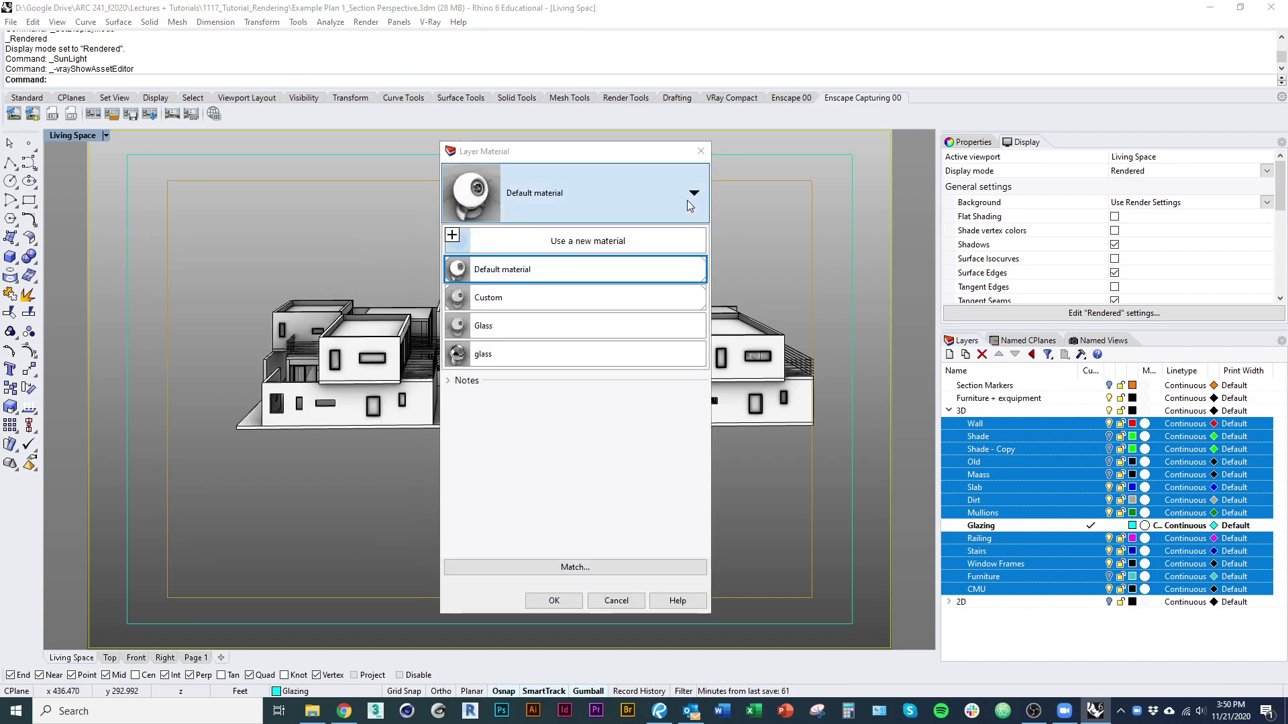
{"action": "left_click", "coordinate": [603, 269]}
{"action": "left_click", "coordinate": [581, 299]}
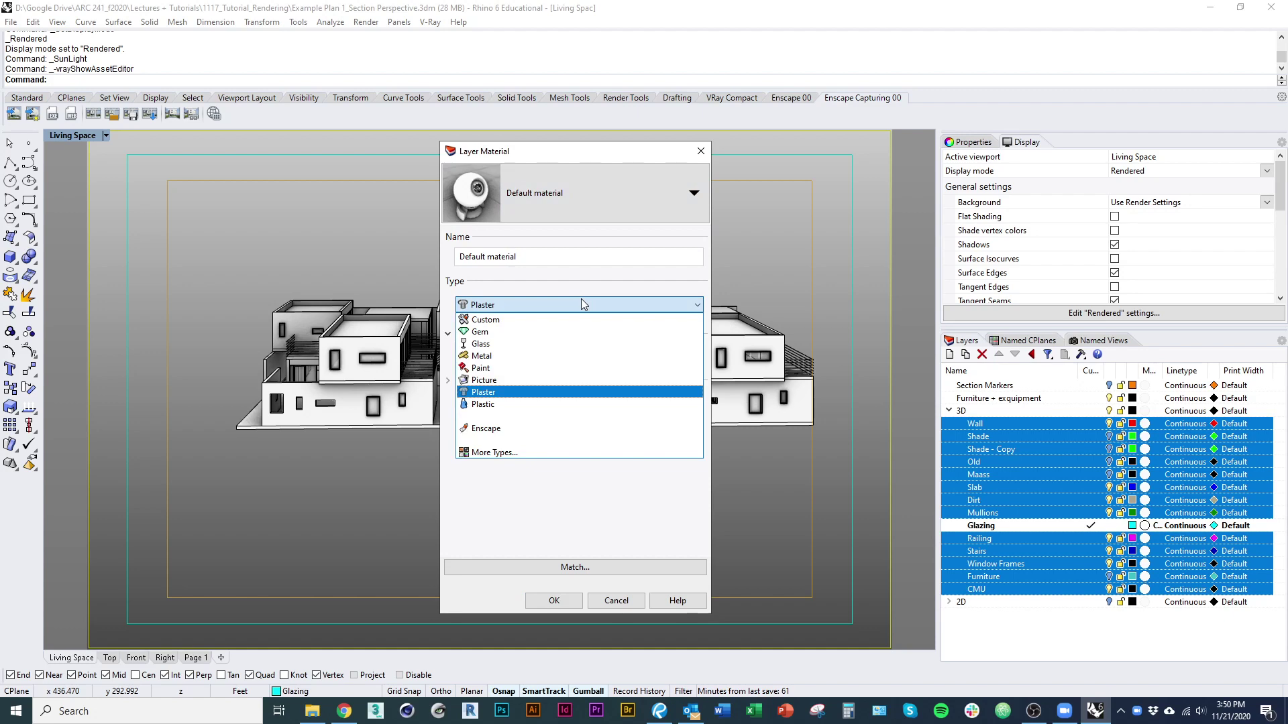
{"action": "left_click", "coordinate": [581, 299]}
{"action": "left_click", "coordinate": [482, 334]}
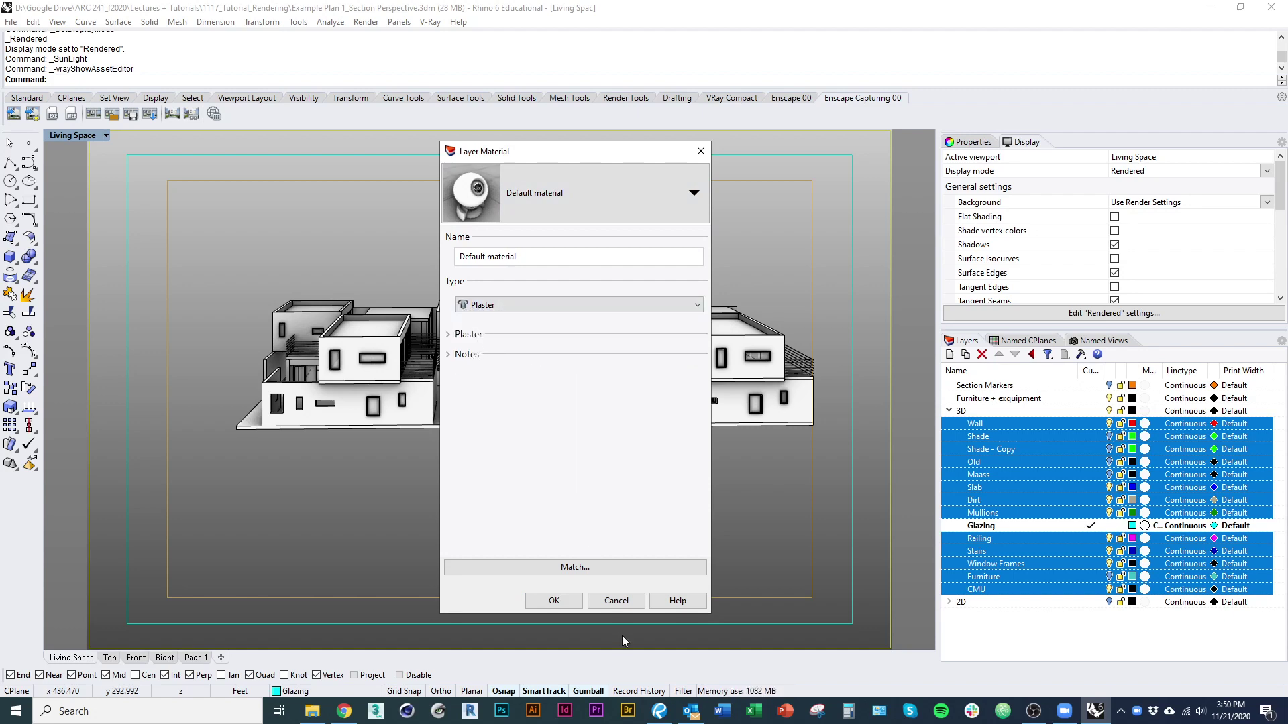
{"action": "left_click", "coordinate": [627, 603]}
{"action": "left_click", "coordinate": [1144, 442]}
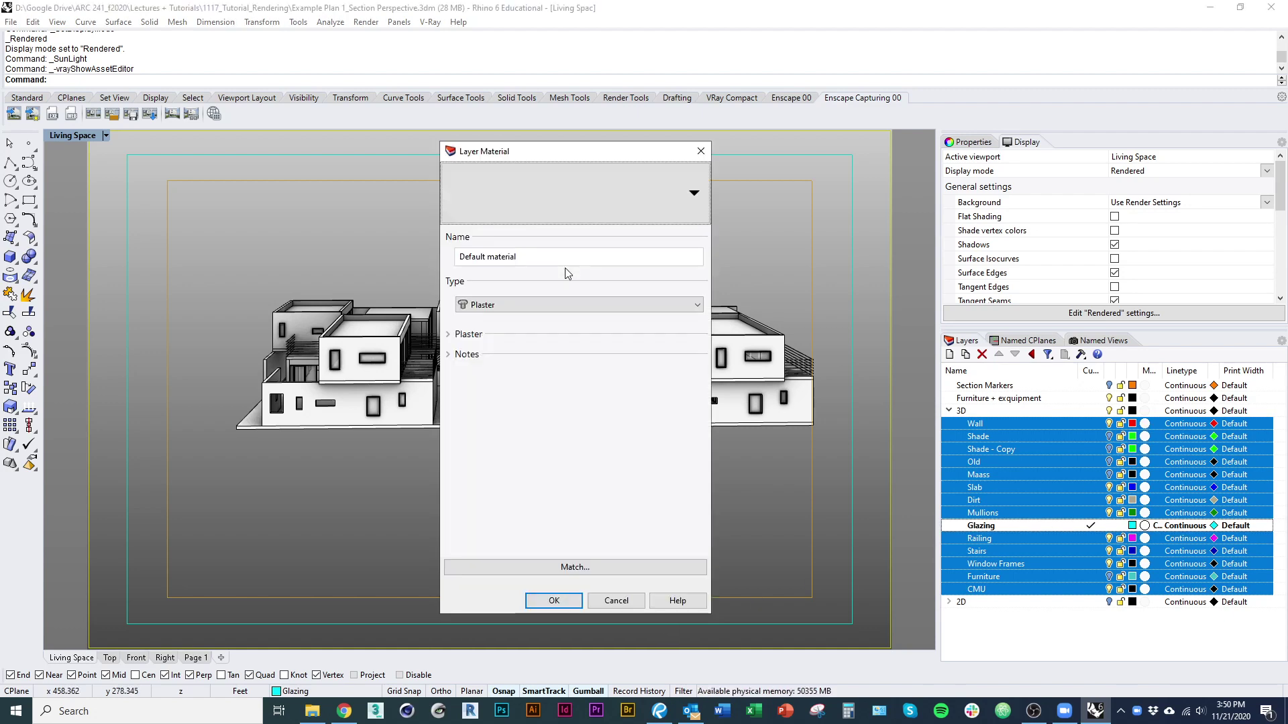
{"action": "left_click", "coordinate": [532, 202]}
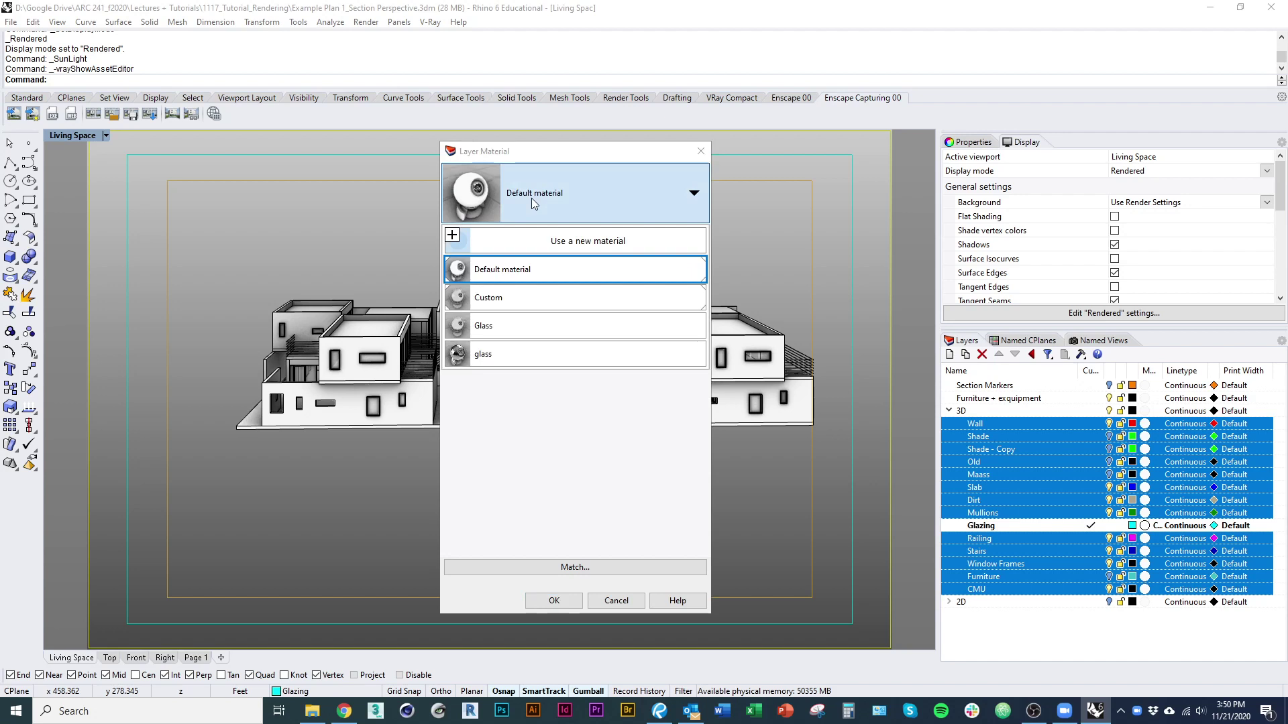
{"action": "left_click", "coordinate": [548, 417]}
{"action": "left_click", "coordinate": [540, 308]}
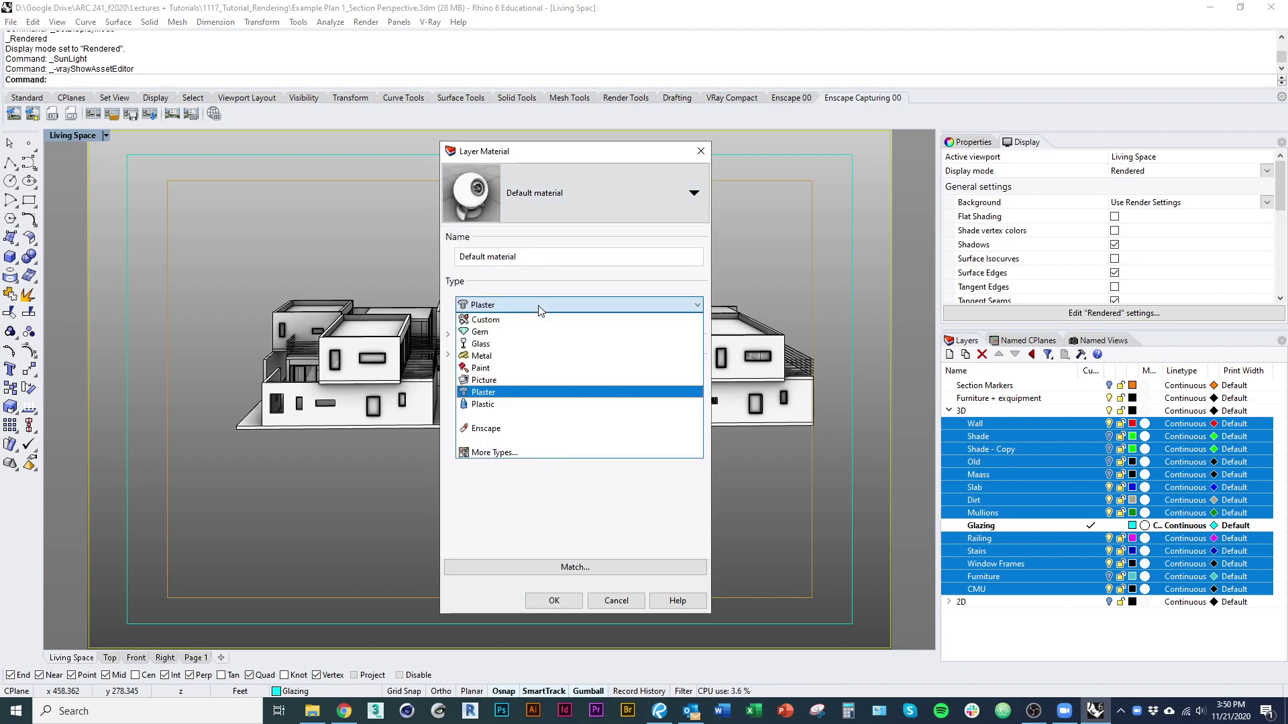
{"action": "left_click", "coordinate": [535, 452]}
{"action": "left_click", "coordinate": [587, 226]}
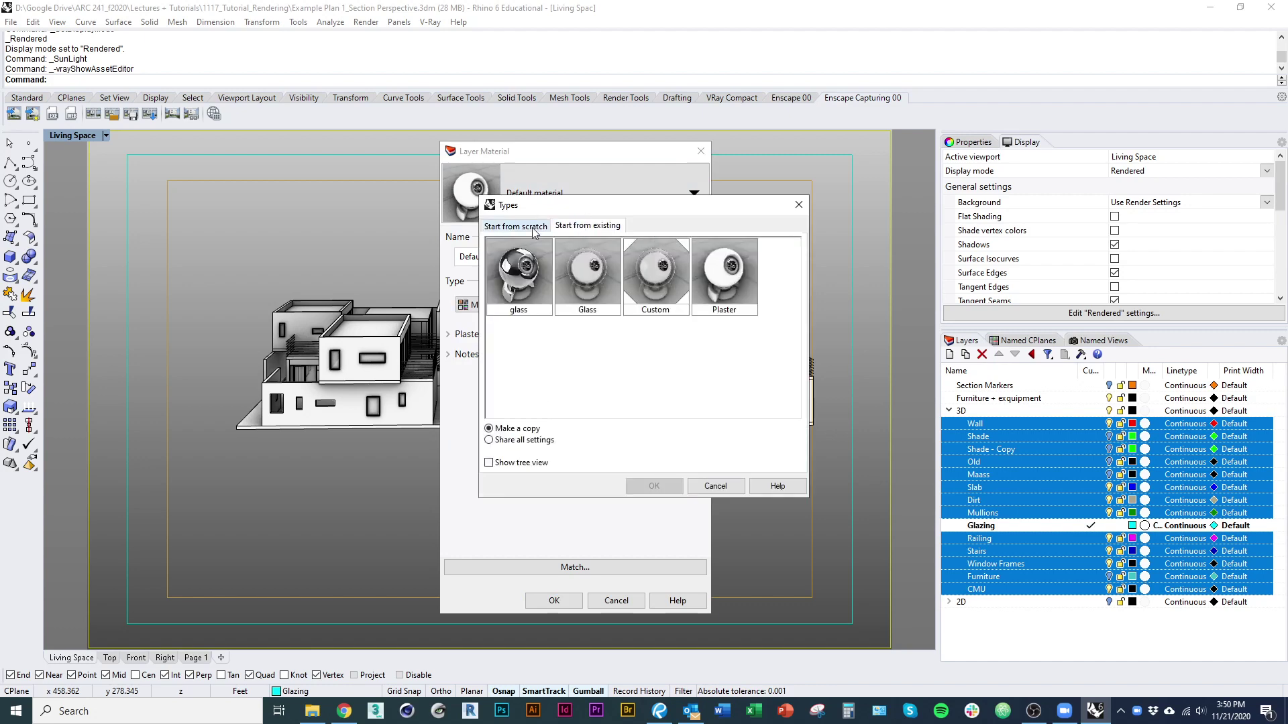
{"action": "left_click", "coordinate": [528, 228]}
{"action": "key", "text": "Return"}
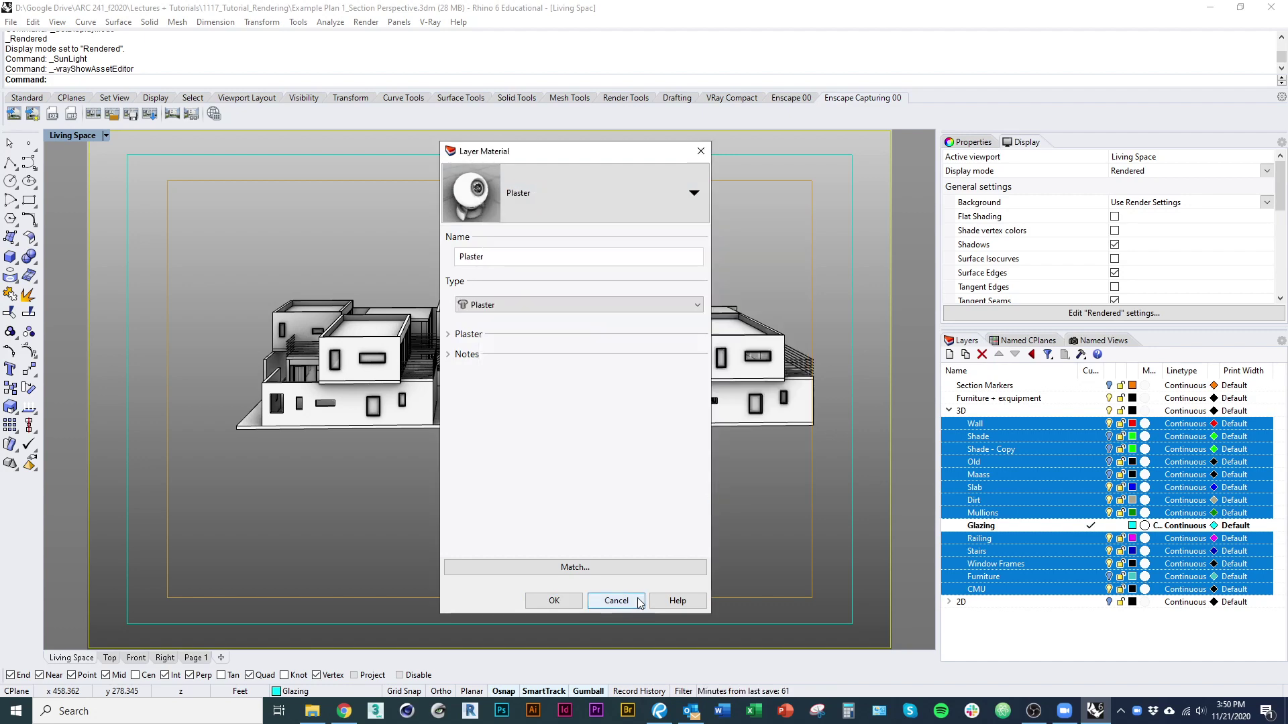
{"action": "left_click", "coordinate": [615, 600]}
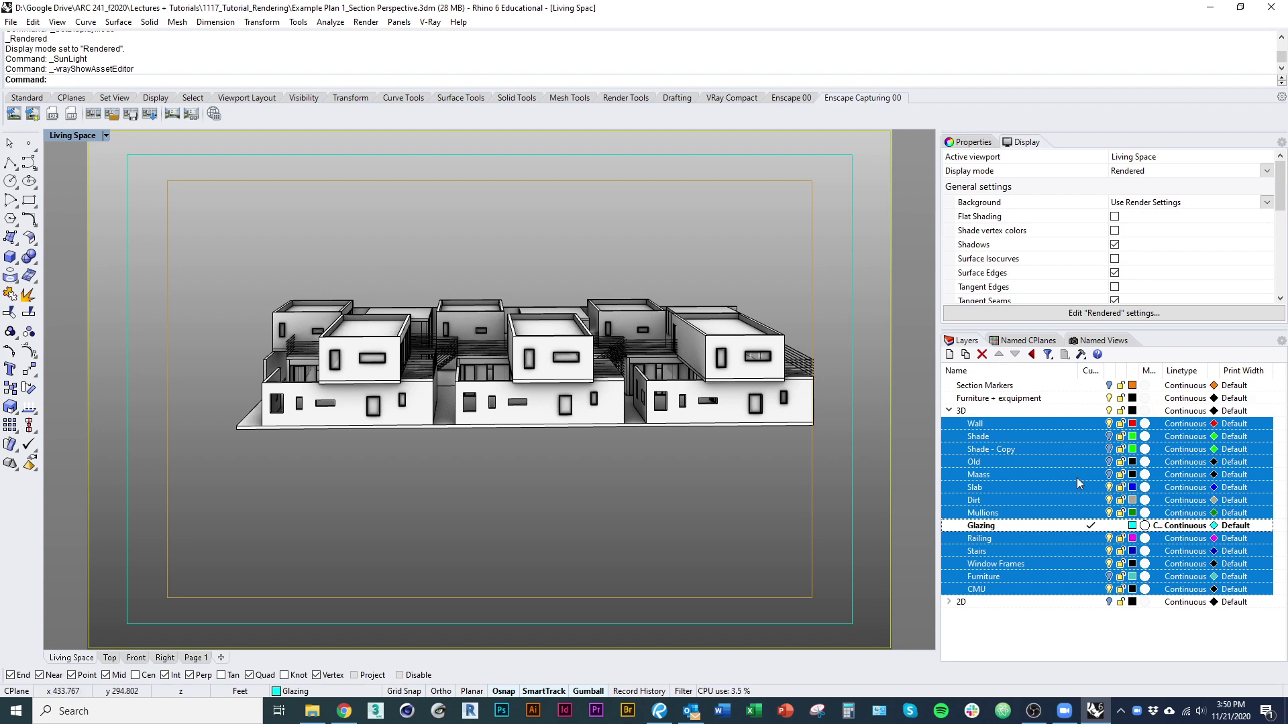
{"action": "left_click", "coordinate": [1143, 424]}
{"action": "left_click", "coordinate": [497, 218]}
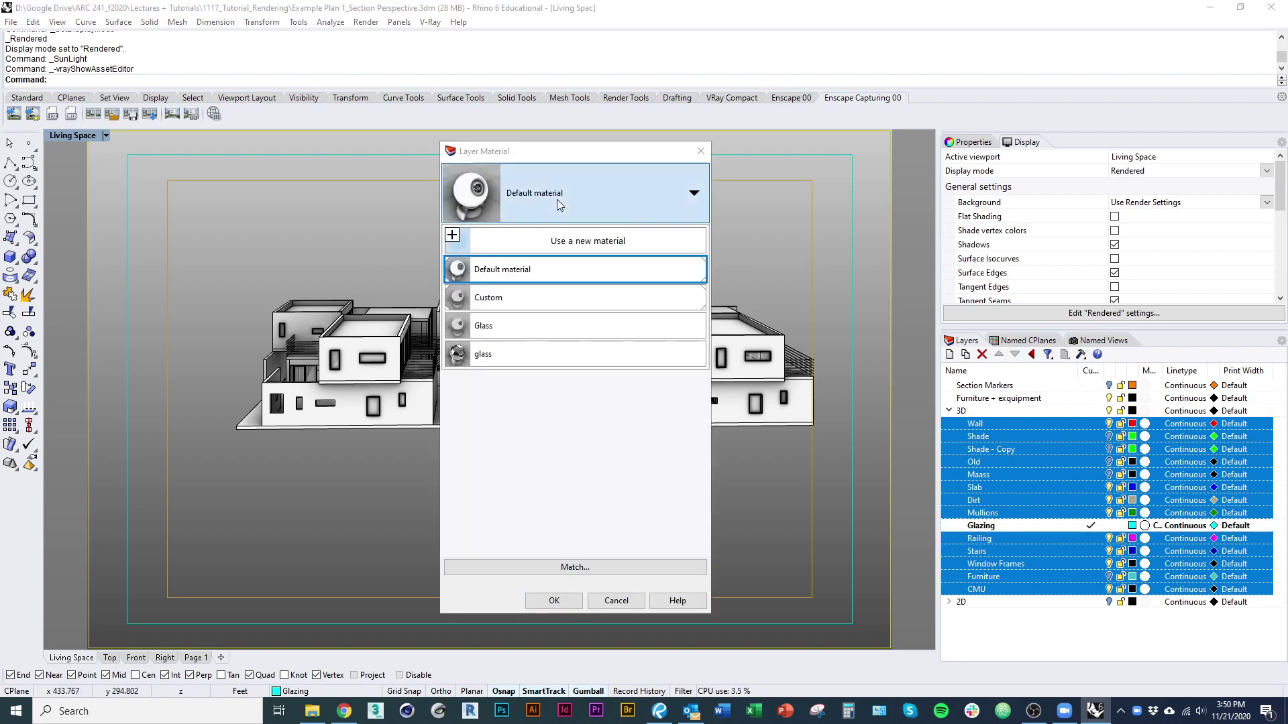
{"action": "left_click", "coordinate": [555, 196]}
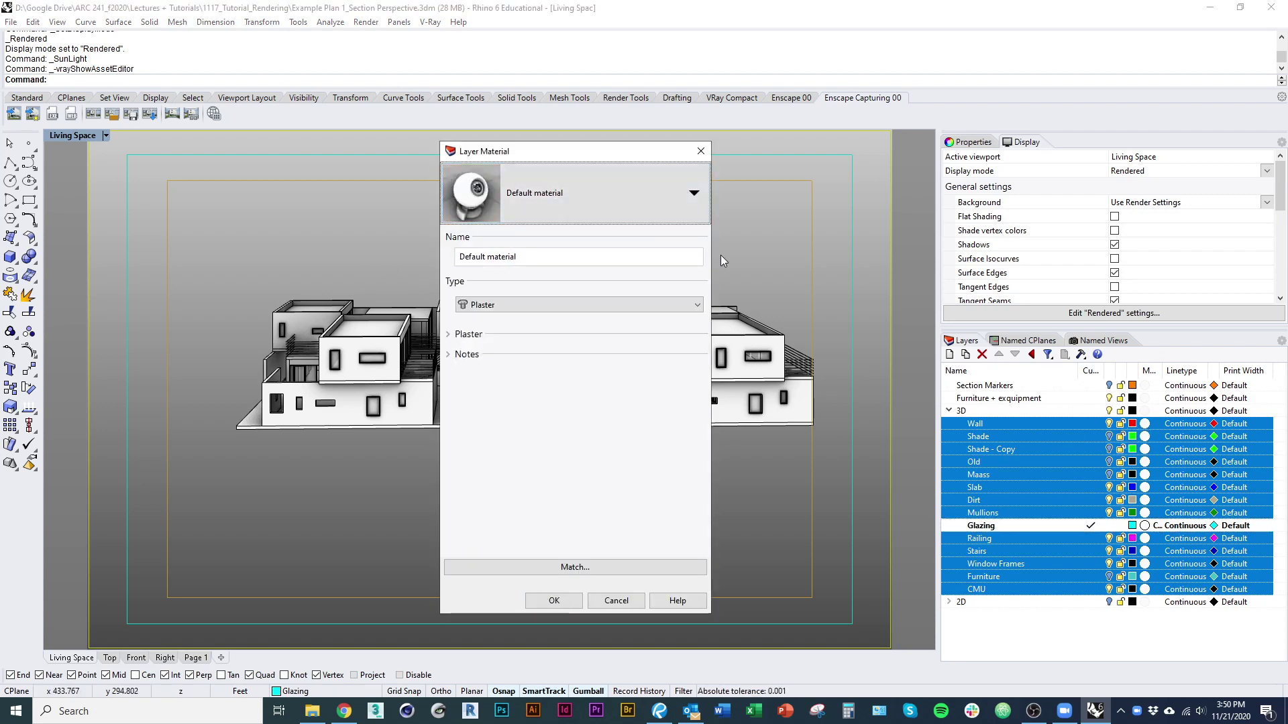
{"action": "left_click", "coordinate": [467, 333]}
{"action": "left_click", "coordinate": [467, 333]}
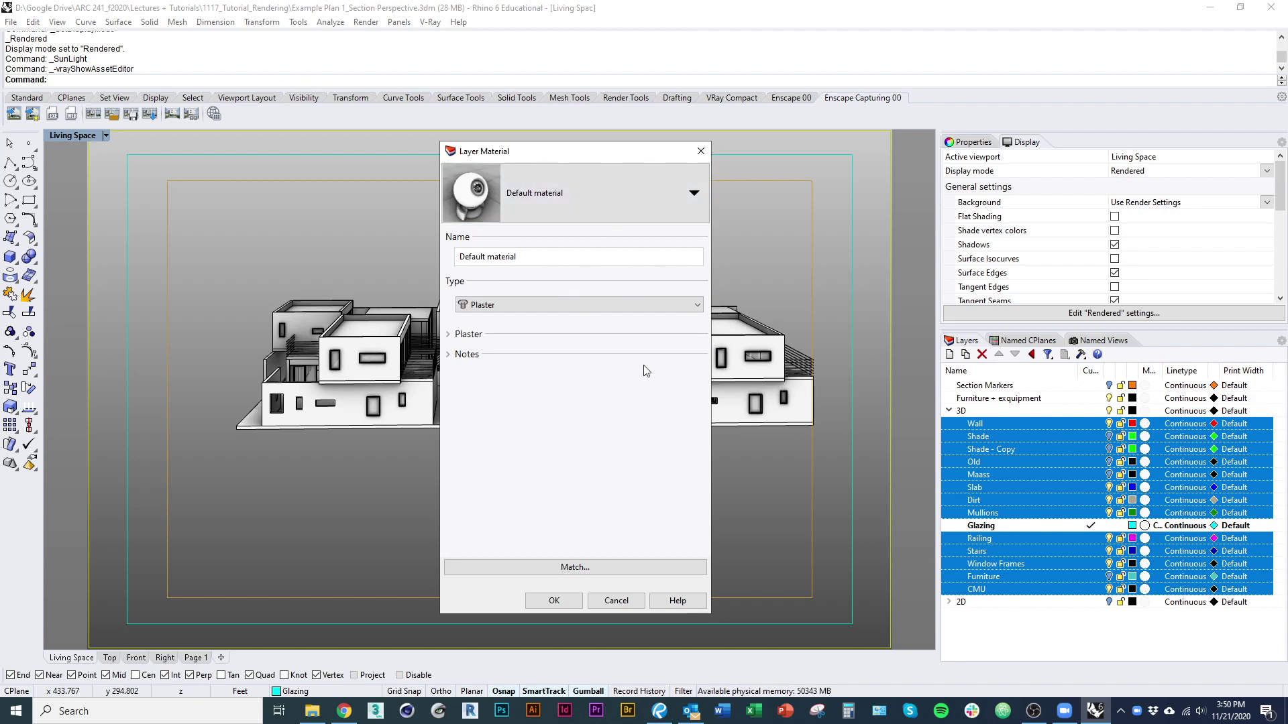
{"action": "left_click", "coordinate": [616, 600]}
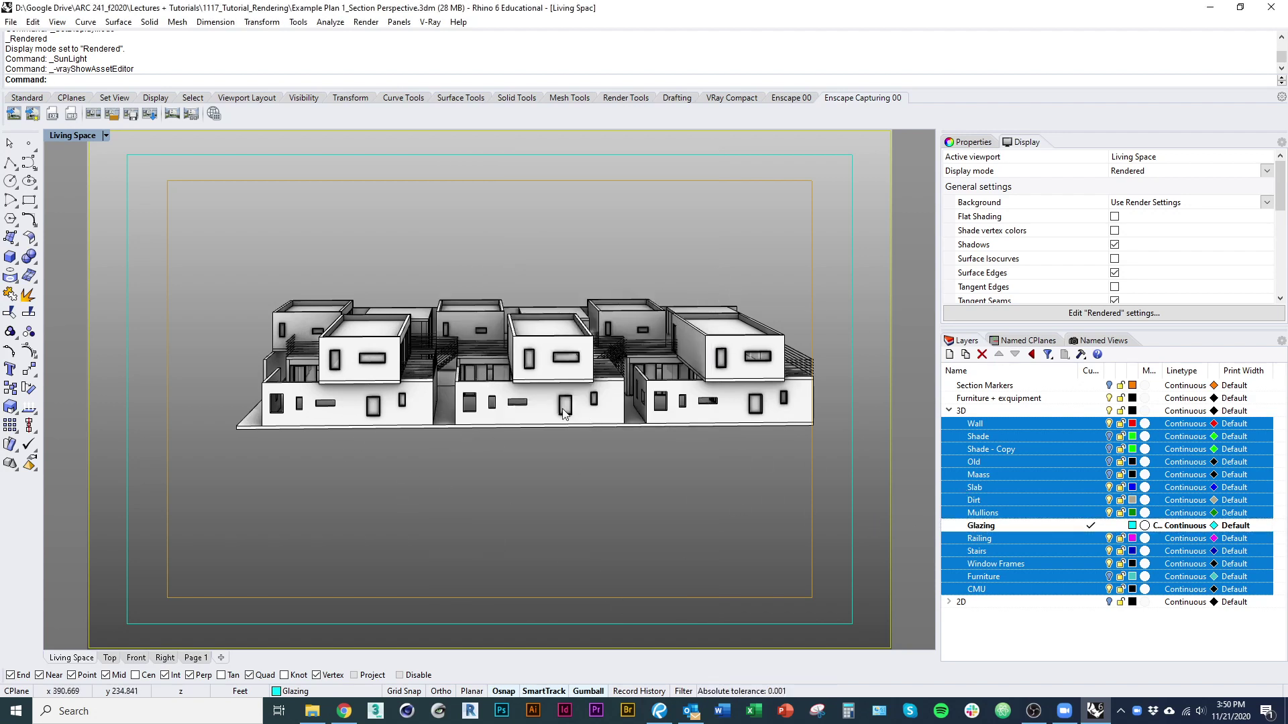
- Select all objects on the highlighted 3D sublayers
{"action": "right_click", "coordinate": [1031, 458]}
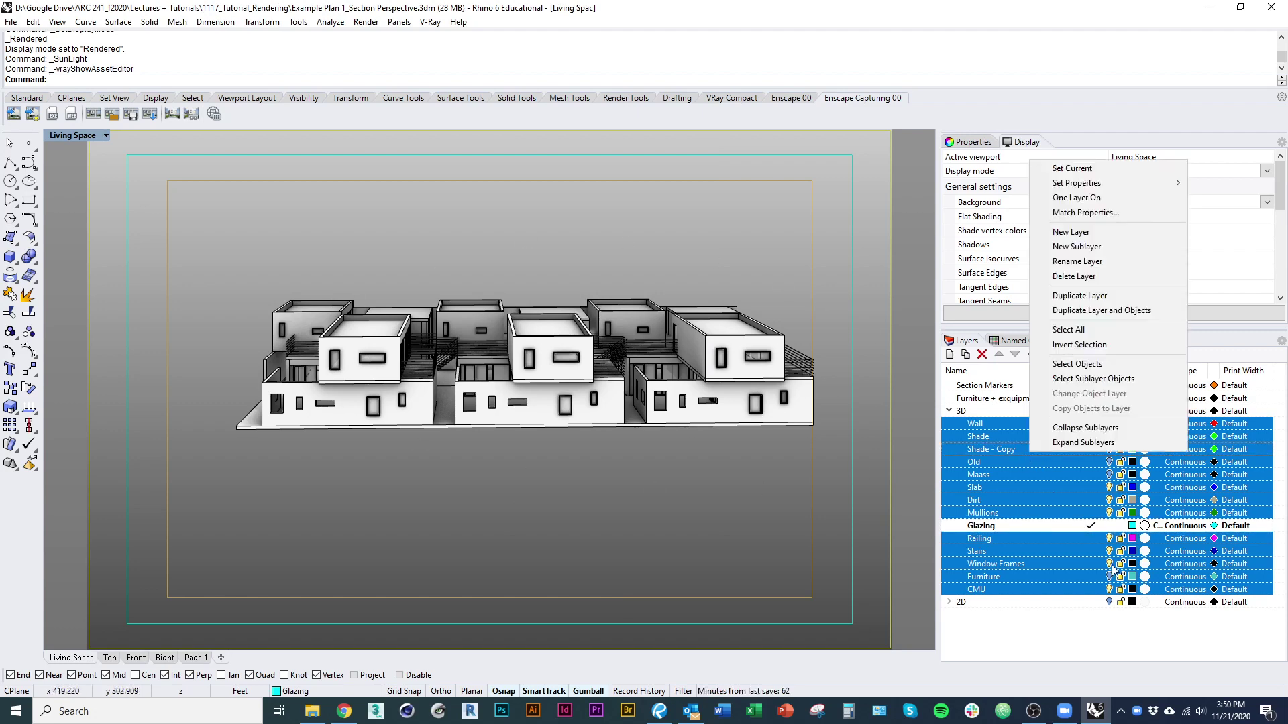
{"action": "left_click", "coordinate": [1080, 367]}
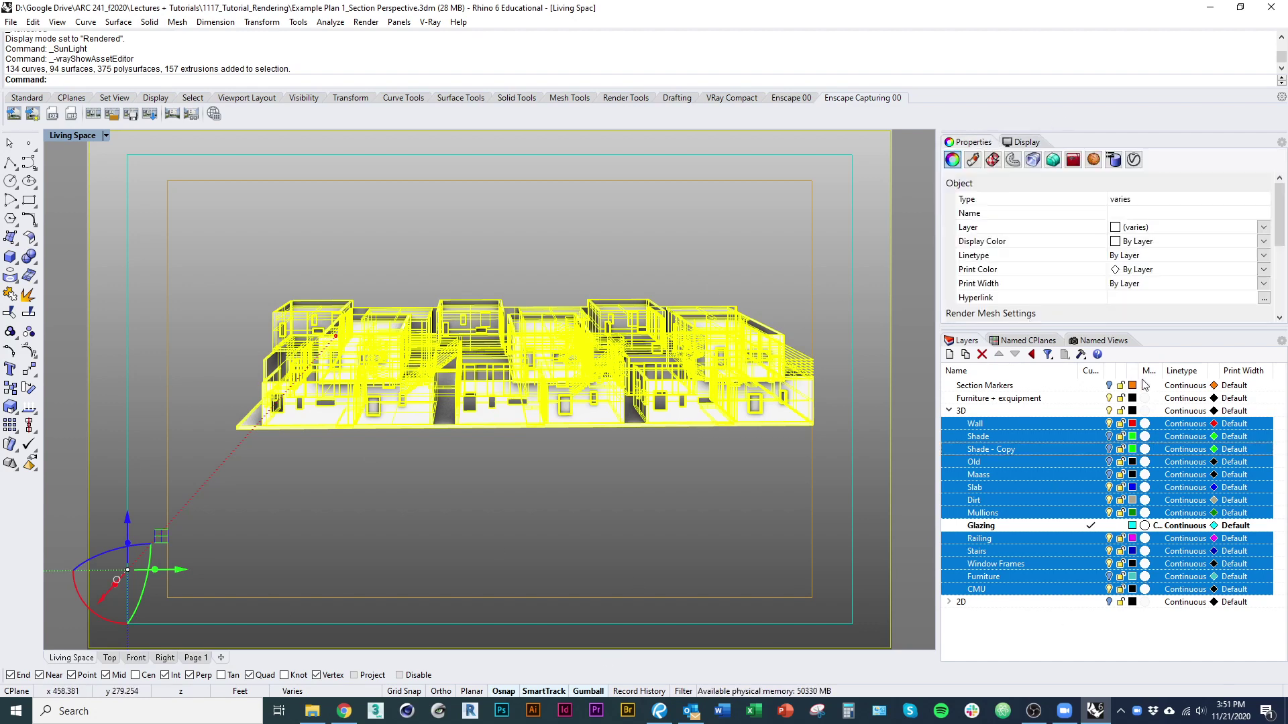
{"action": "left_click", "coordinate": [981, 158]}
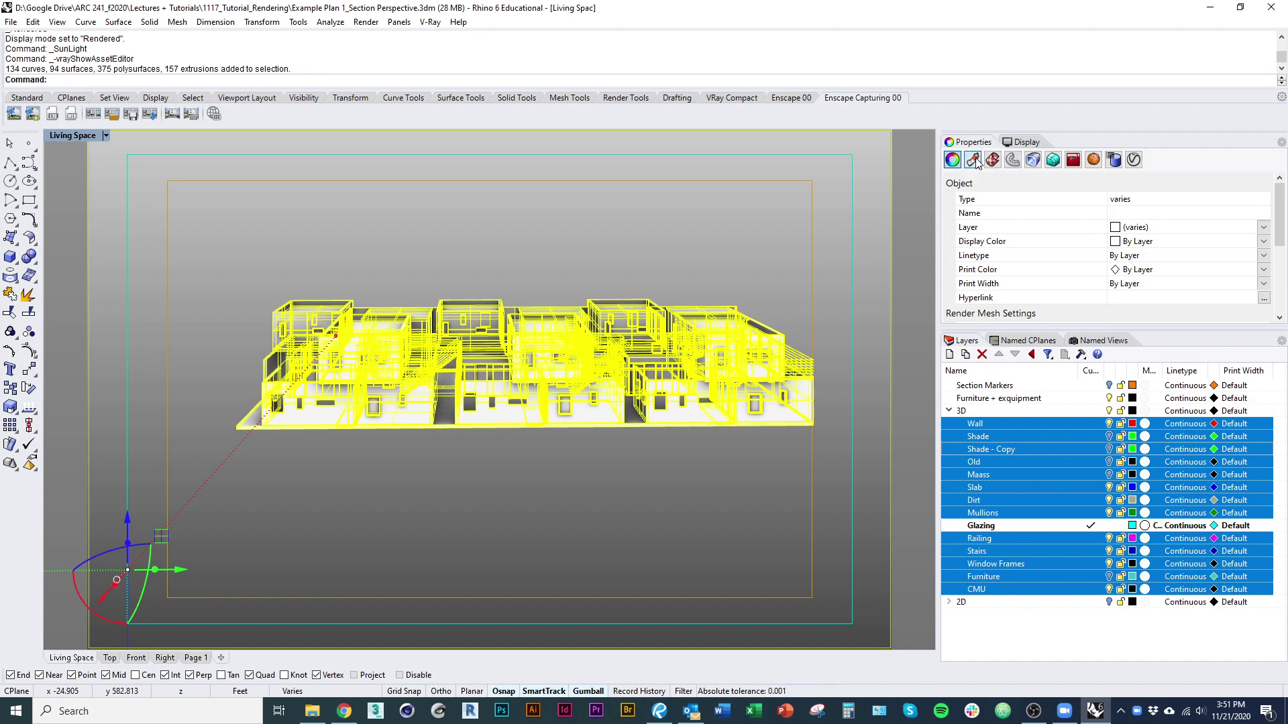
{"action": "left_click", "coordinate": [1002, 203]}
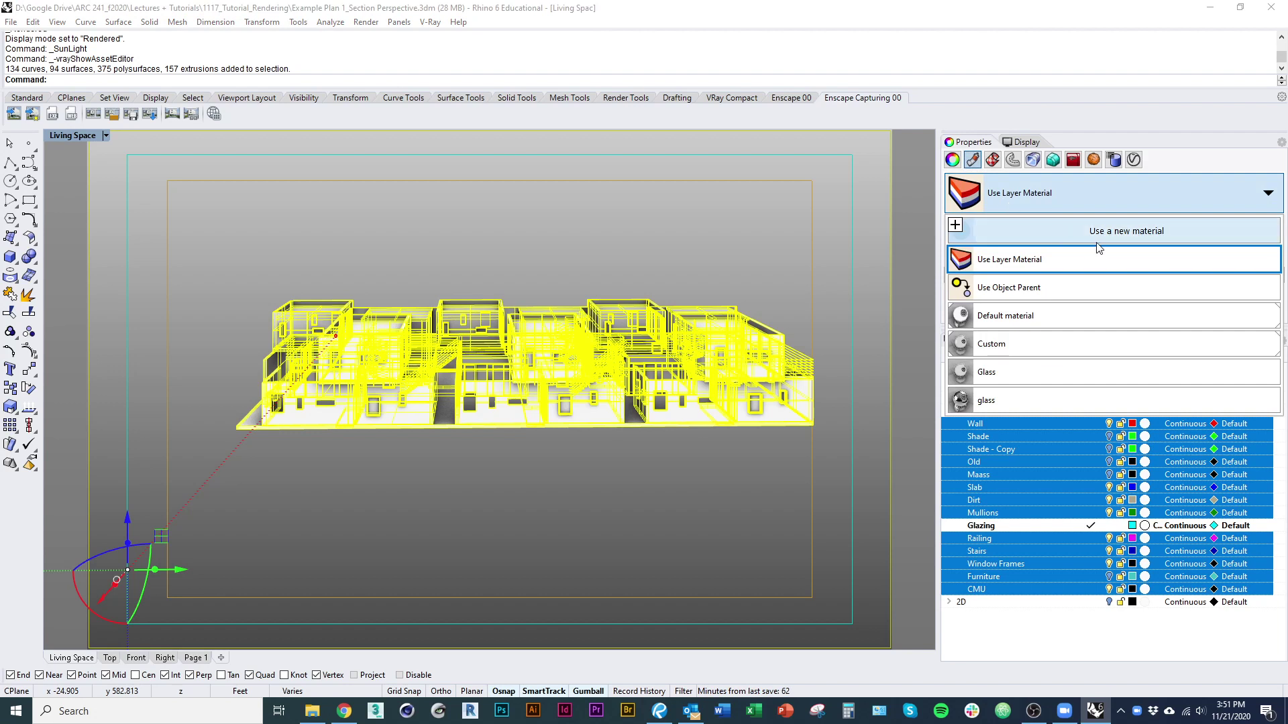
{"action": "left_click", "coordinate": [1129, 231]}
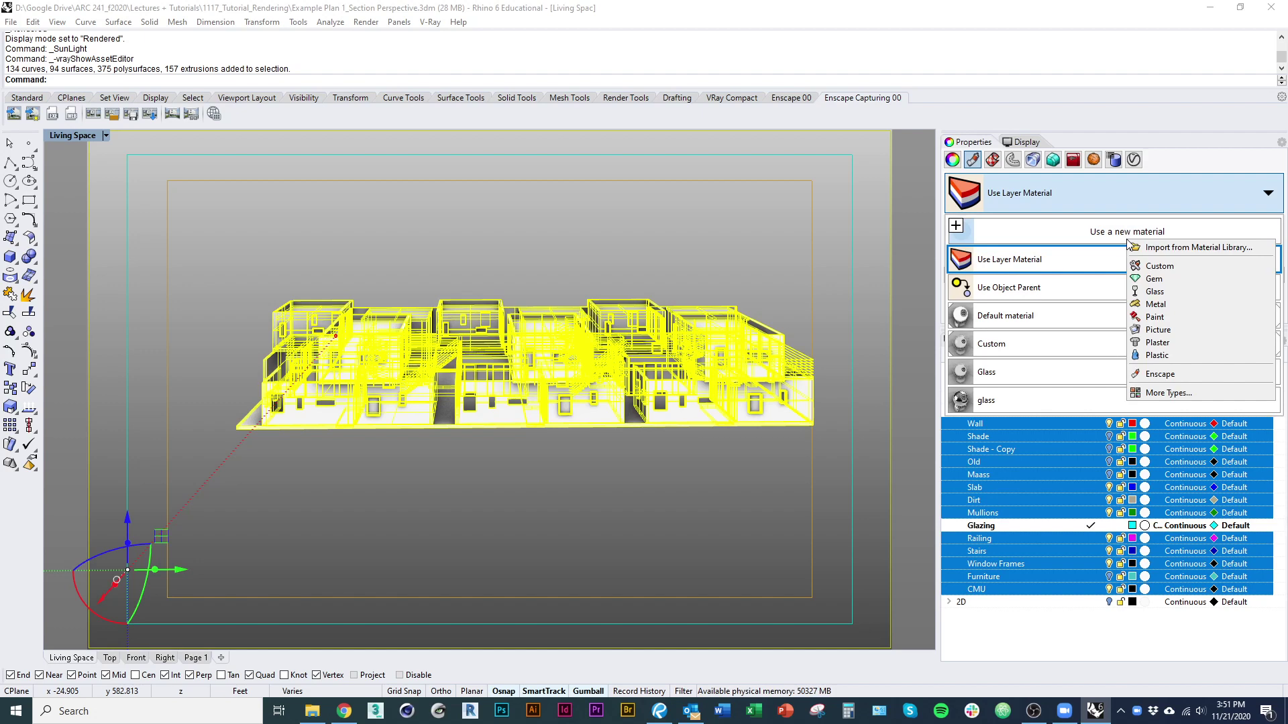
{"action": "key", "text": "Escape"}
{"action": "left_click", "coordinate": [1011, 233]}
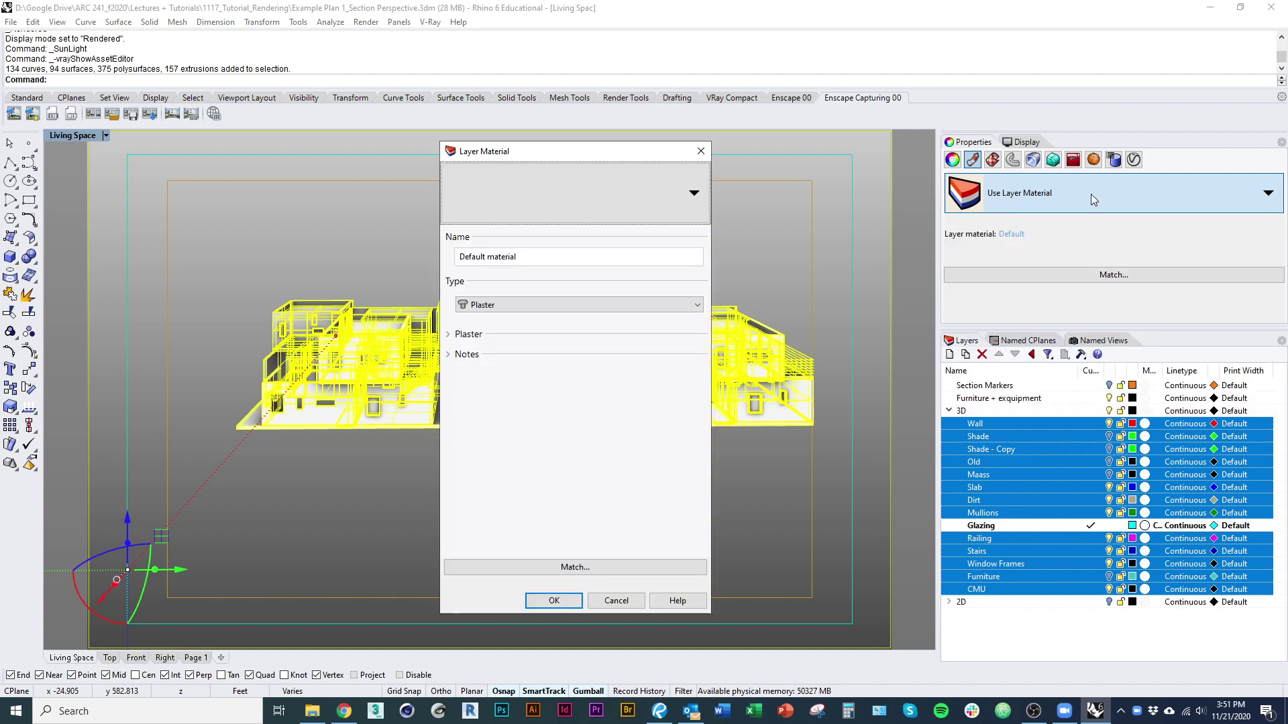
{"action": "left_click", "coordinate": [700, 152]}
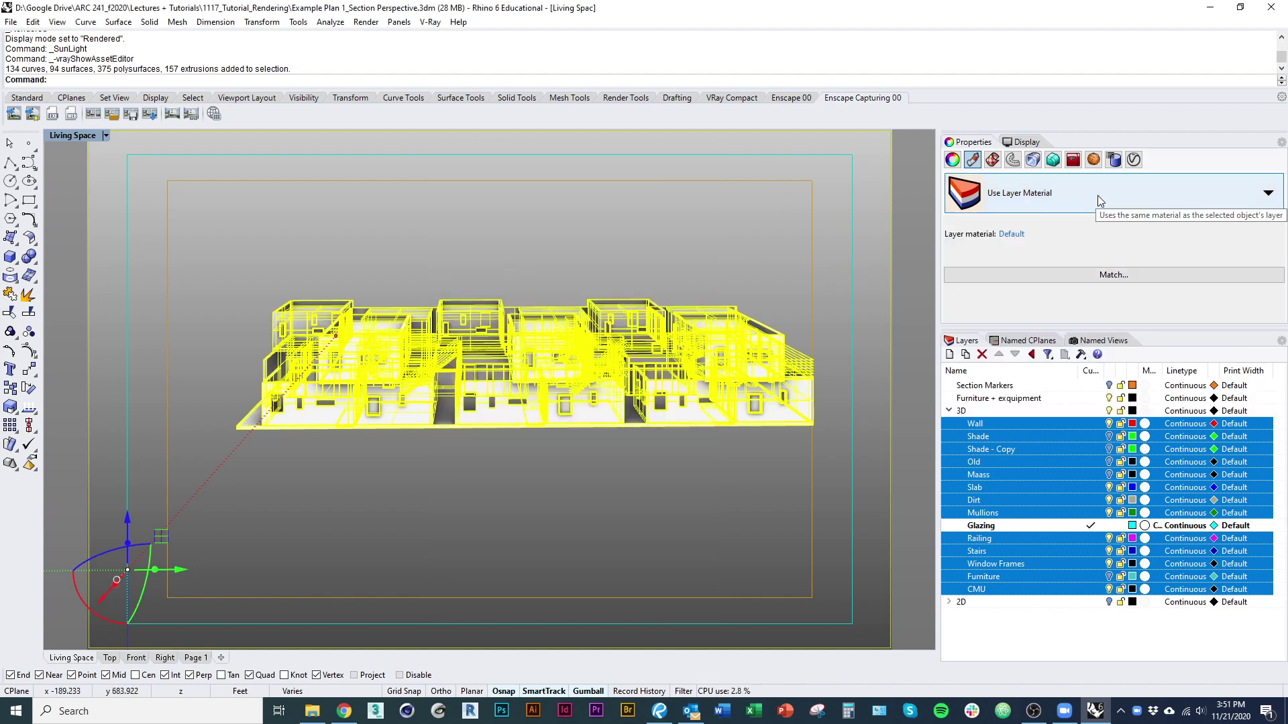
- Apply the V-Ray Generic material from the Asset Editor to the selected objects, then clear the object selection
{"action": "left_click", "coordinate": [432, 26]}
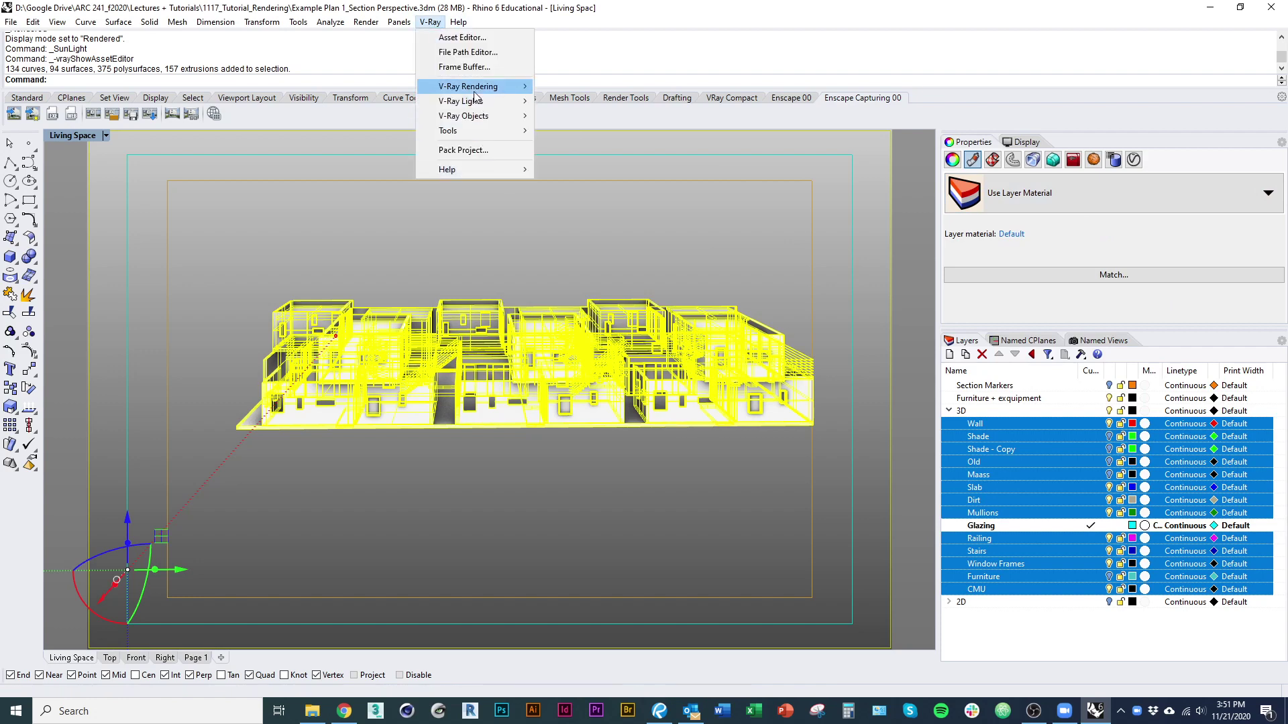
{"action": "left_click", "coordinate": [456, 38]}
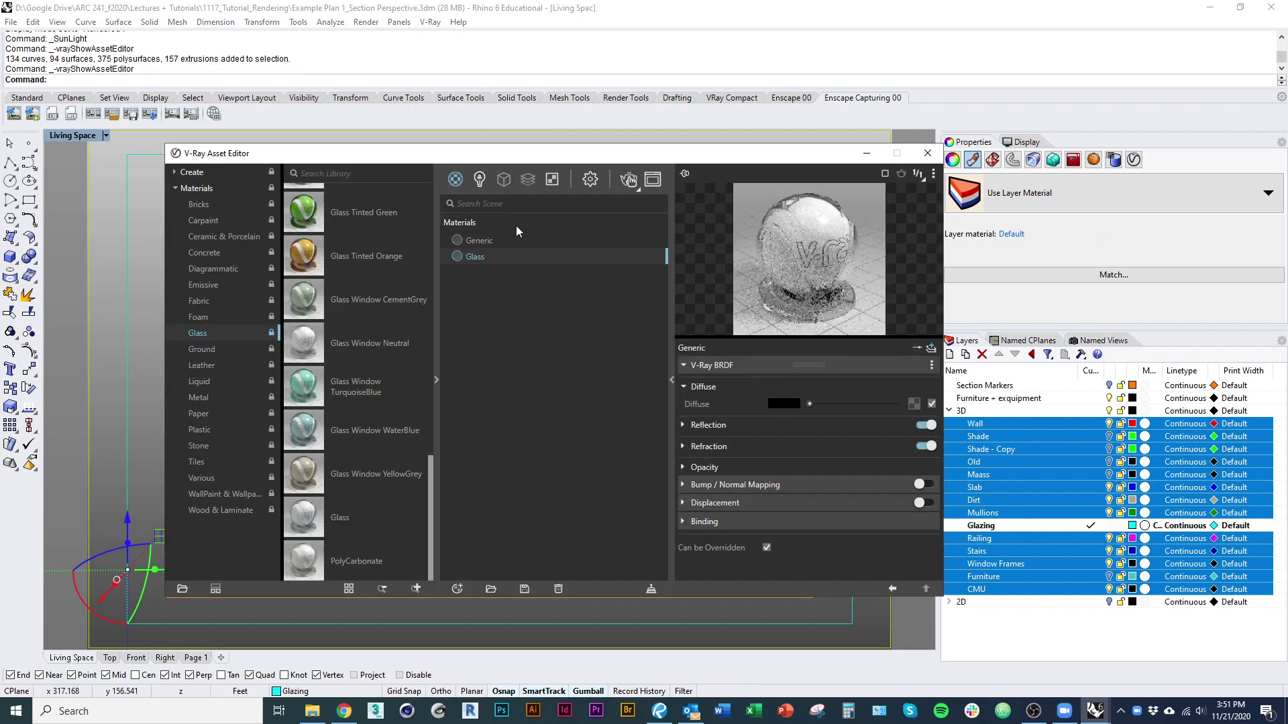
{"action": "right_click", "coordinate": [491, 243]}
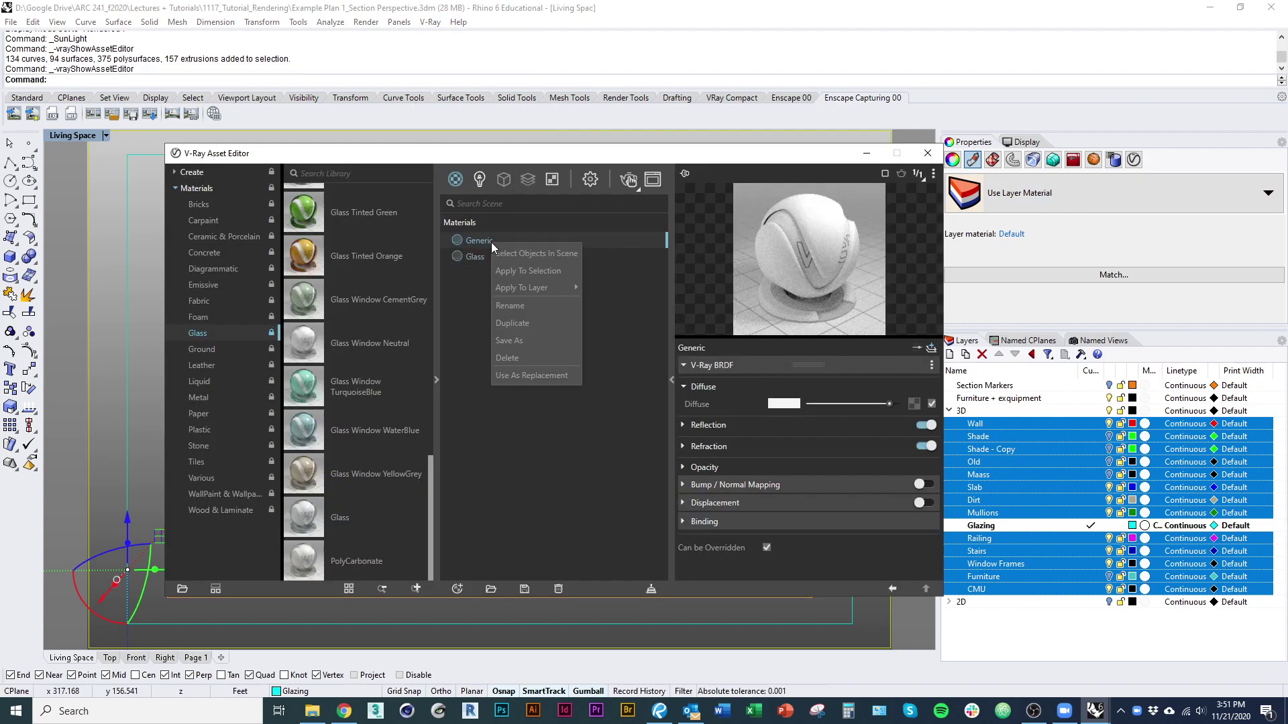
{"action": "left_click_drag", "start_coordinate": [561, 179], "coordinate": [612, 491]}
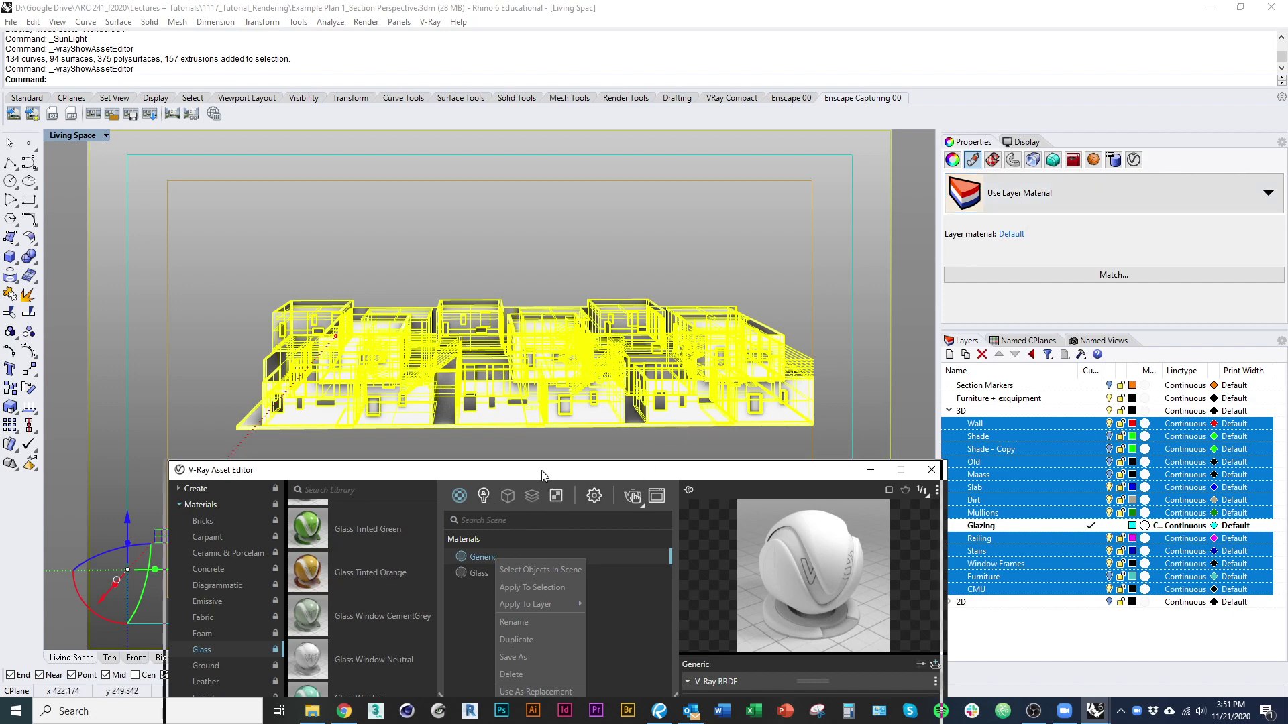
{"action": "left_click", "coordinate": [462, 555]}
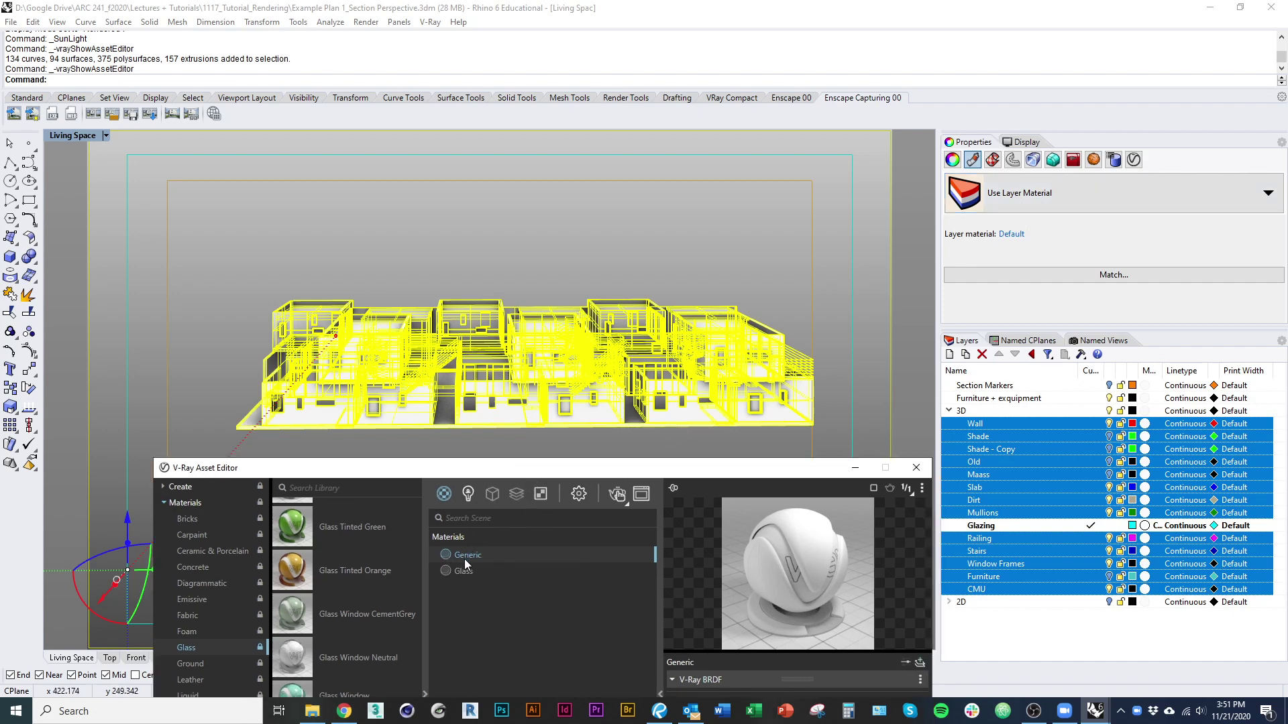
{"action": "right_click", "coordinate": [497, 560]}
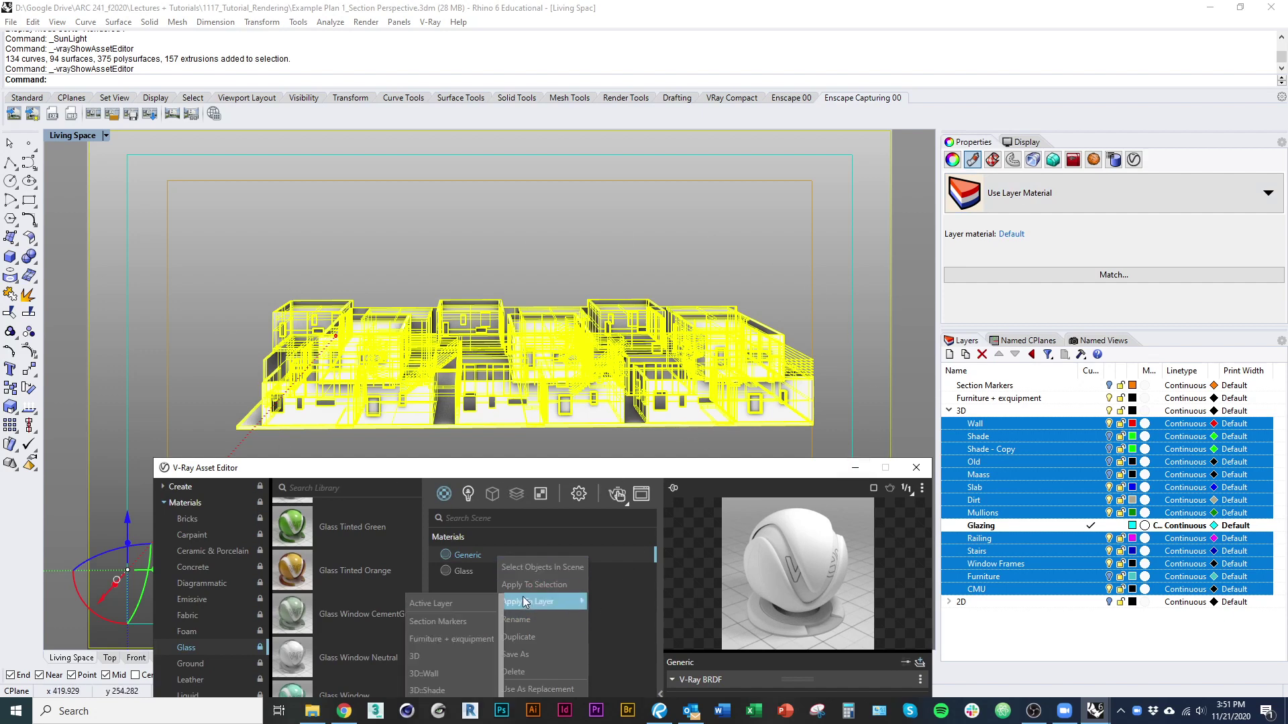
{"action": "left_click", "coordinate": [509, 585]}
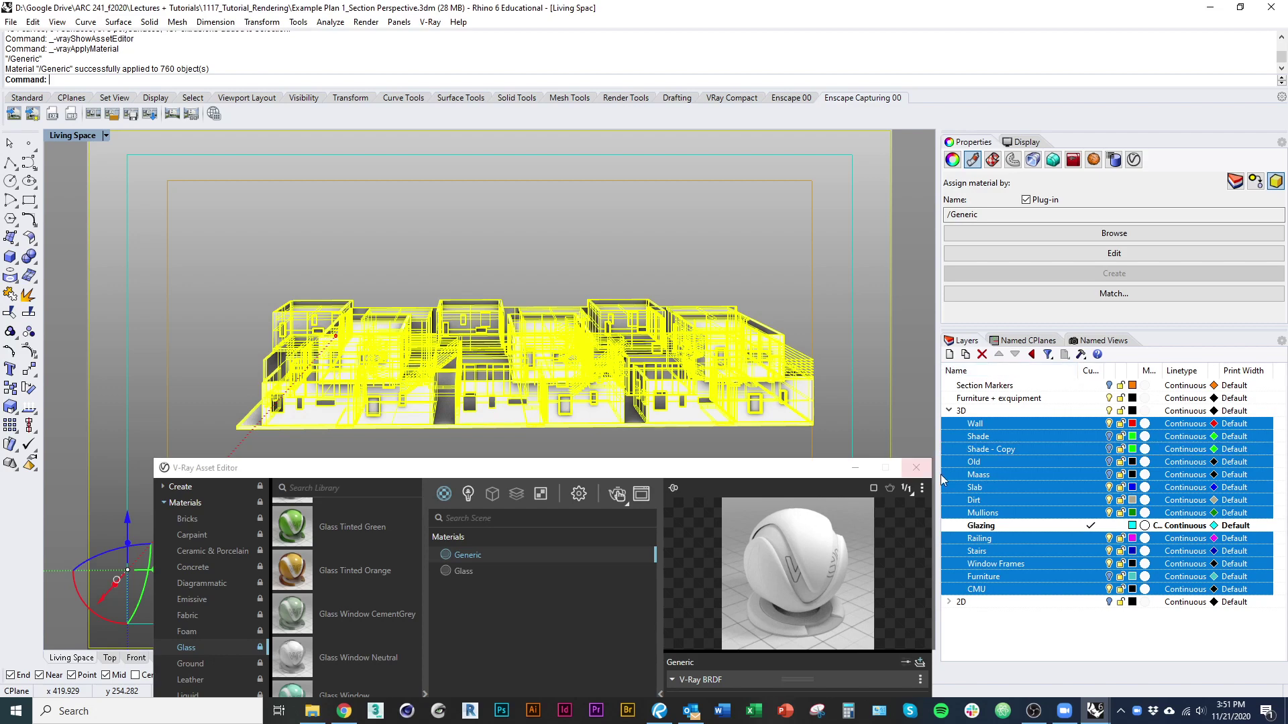
{"action": "key", "text": "Escape"}
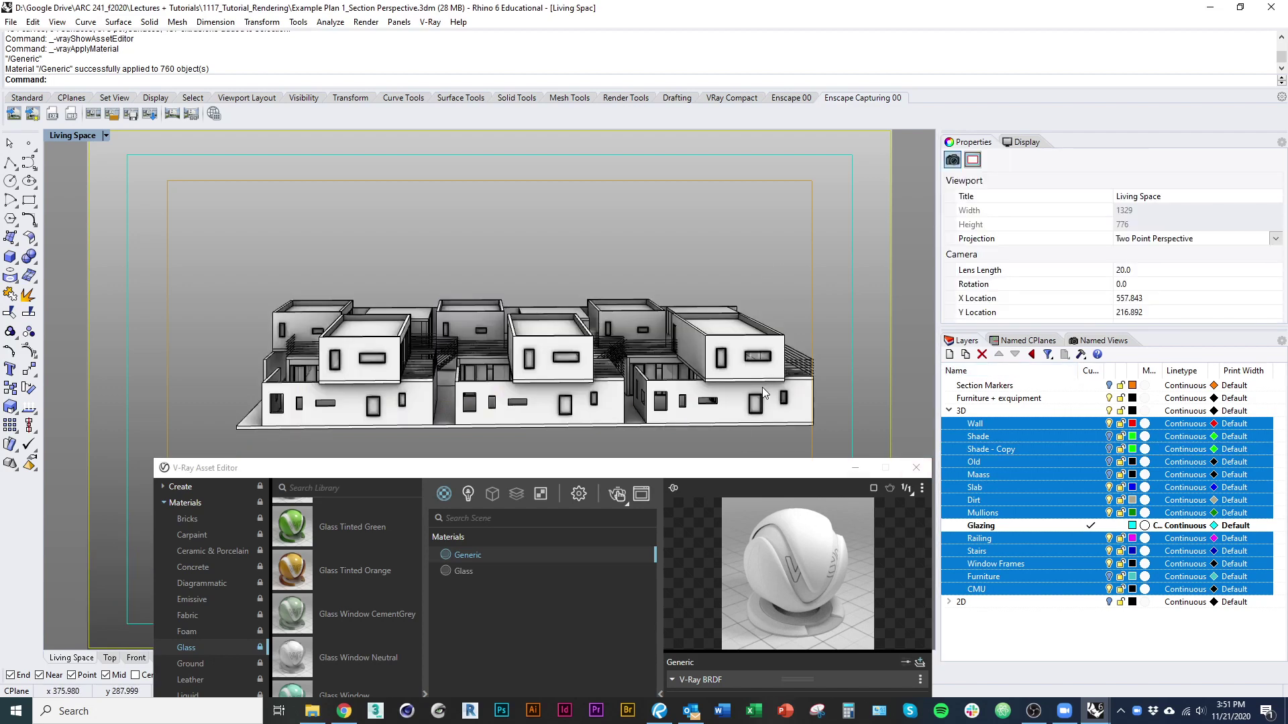
- Select all objects on the Glazing layer and apply the V-Ray Glass material to them
{"action": "left_click", "coordinate": [1009, 527]}
{"action": "right_click", "coordinate": [1030, 532]}
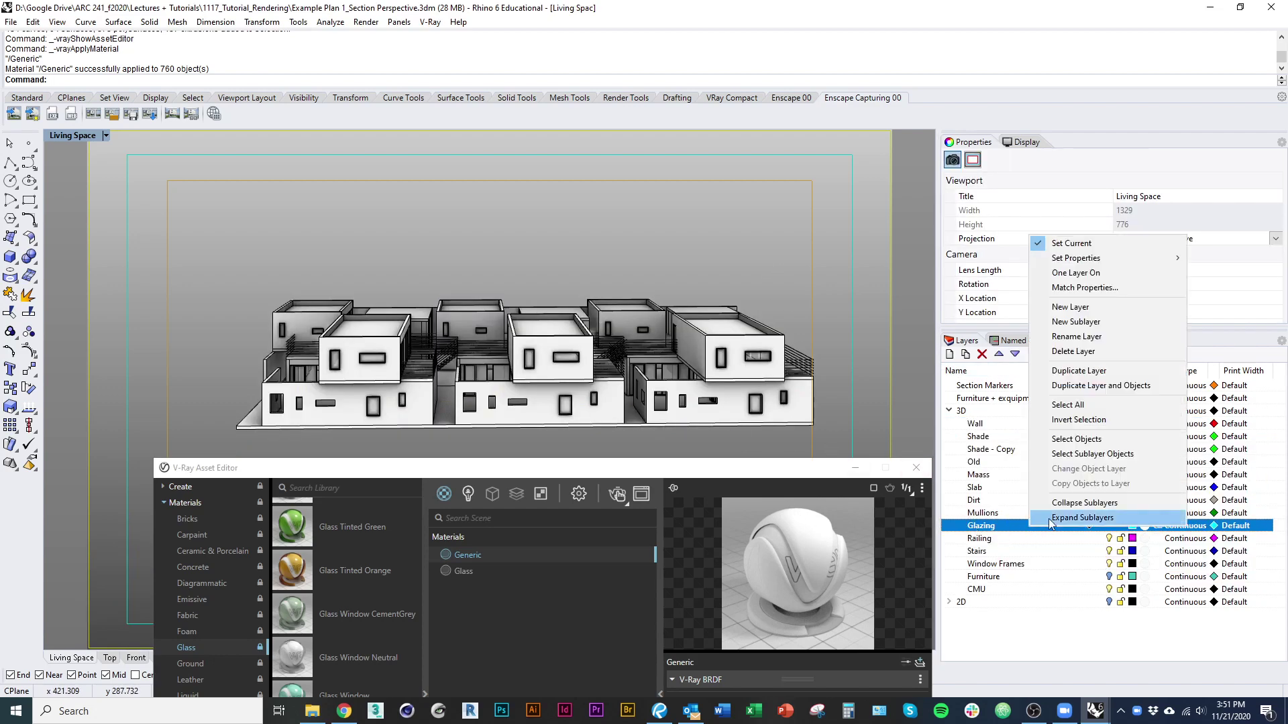
{"action": "left_click", "coordinate": [1097, 441]}
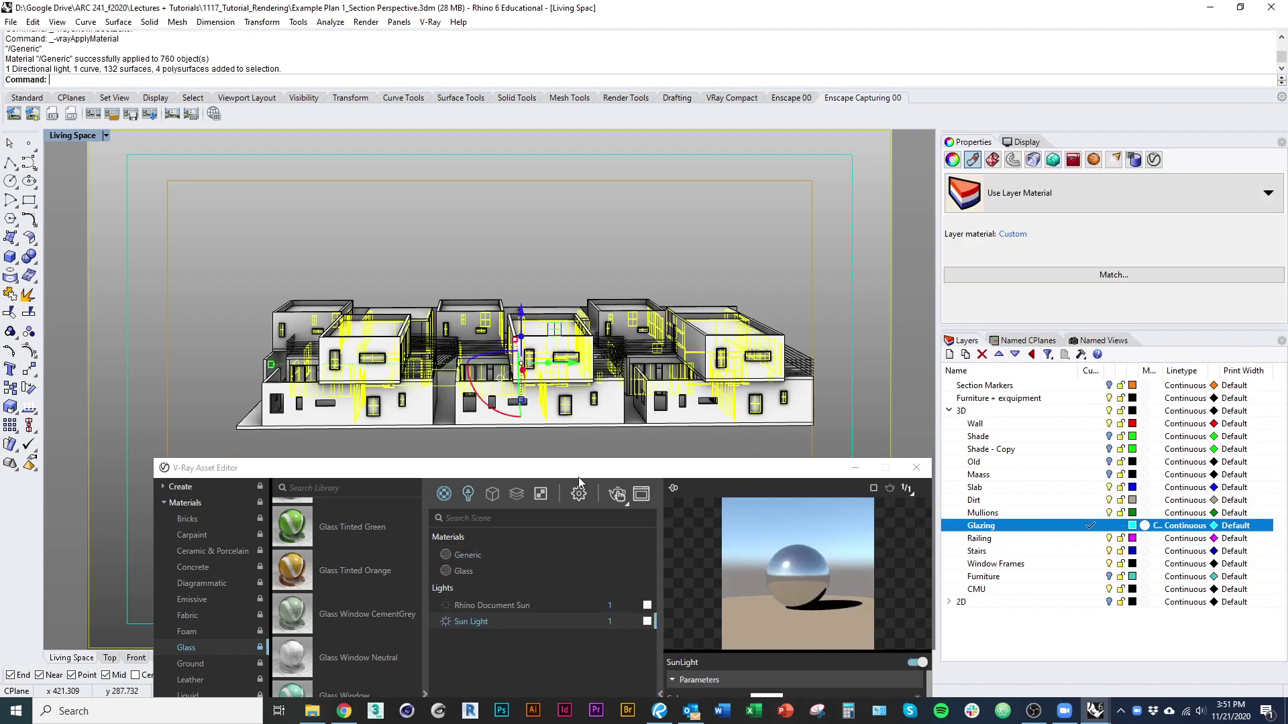
{"action": "left_click", "coordinate": [460, 570]}
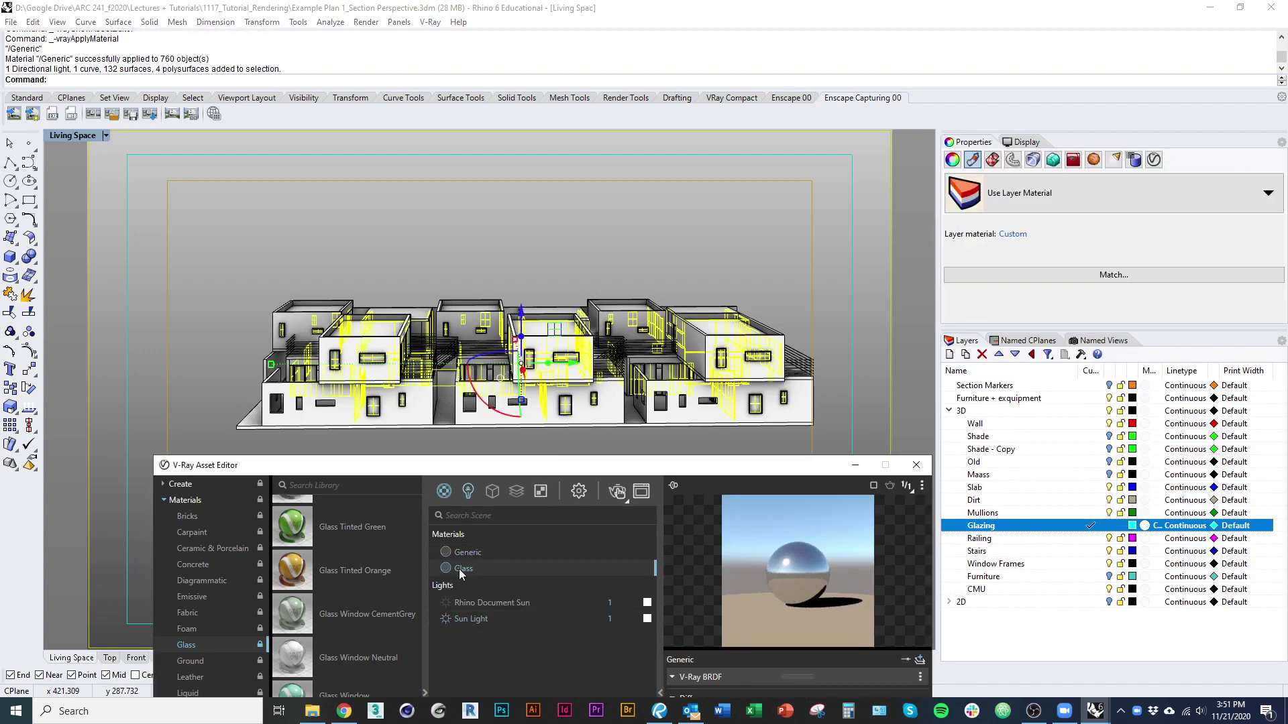
{"action": "right_click", "coordinate": [459, 570]}
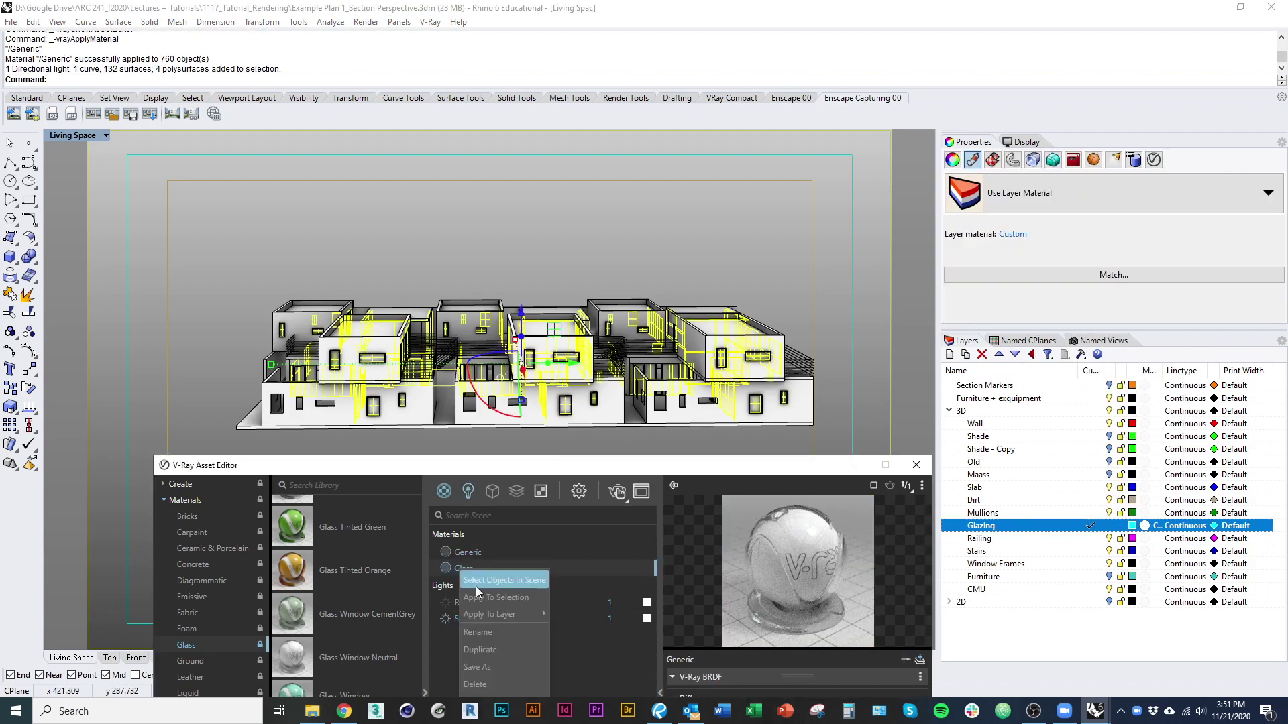
{"action": "left_click", "coordinate": [500, 598]}
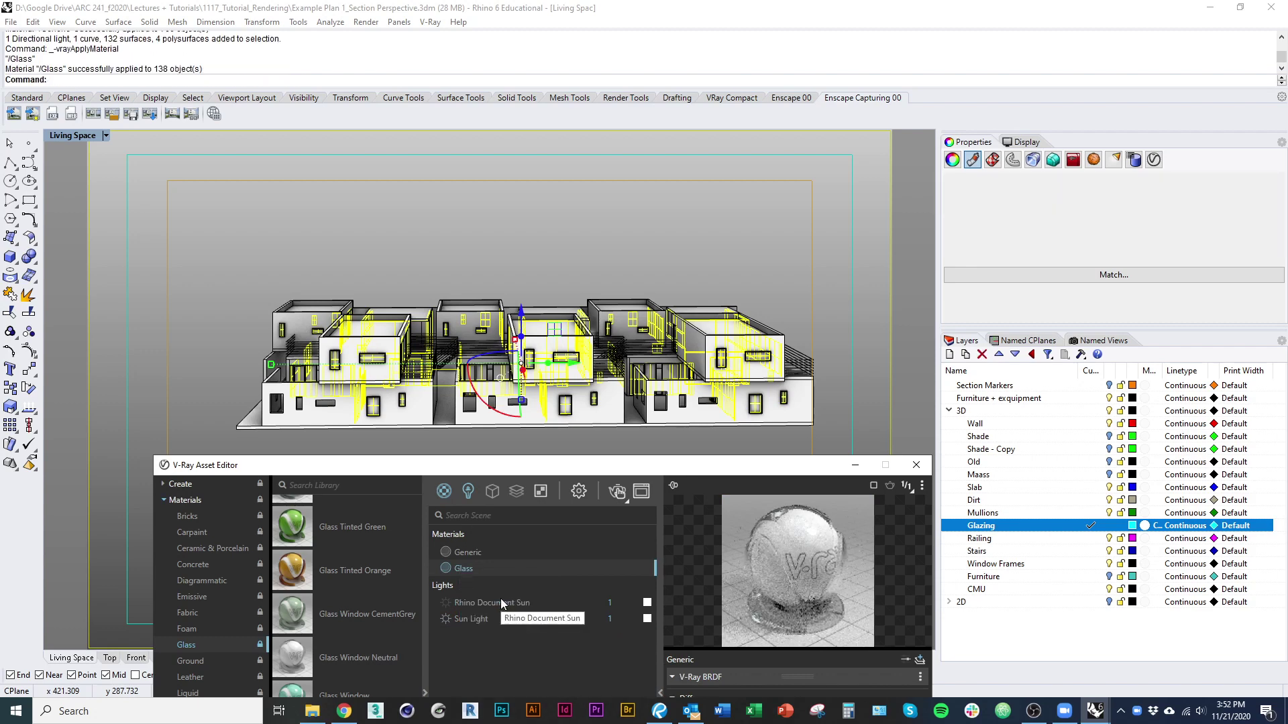
- Collapse the Asset Editor's material library, clear the object selection and move the editor off the viewport
{"action": "left_click_drag", "start_coordinate": [673, 472], "coordinate": [619, 193]}
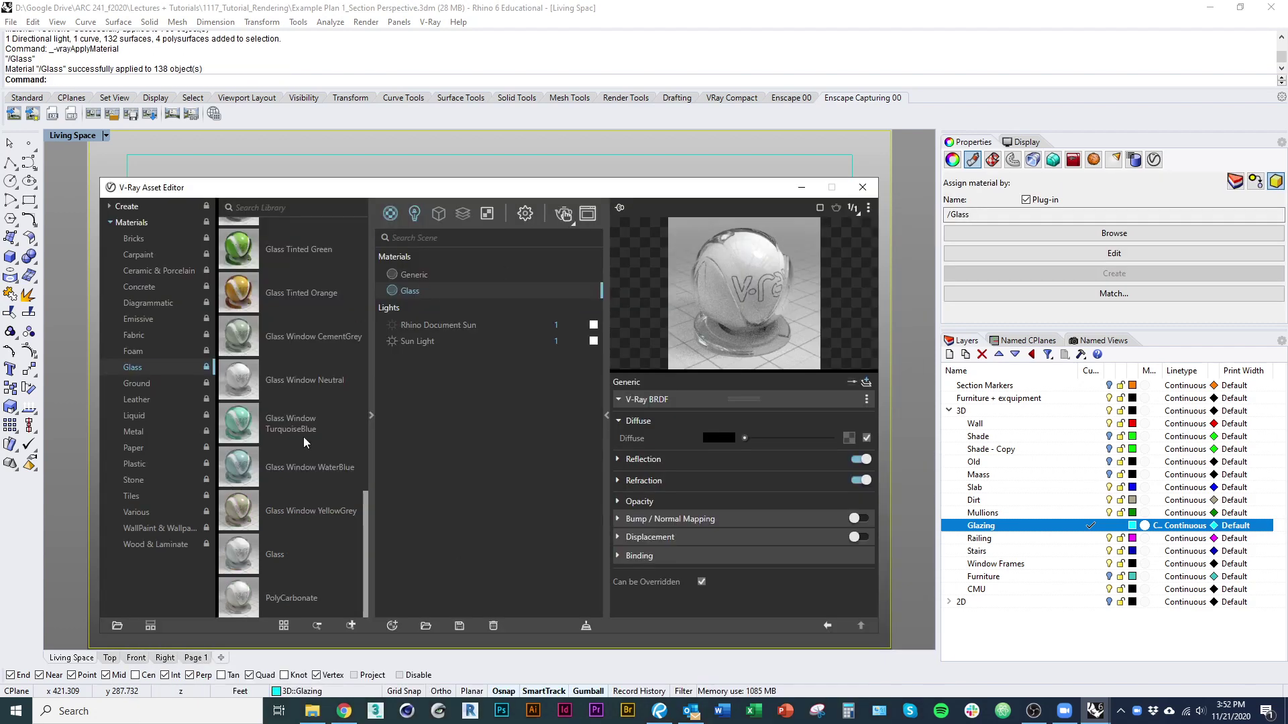
{"action": "left_click", "coordinate": [371, 416]}
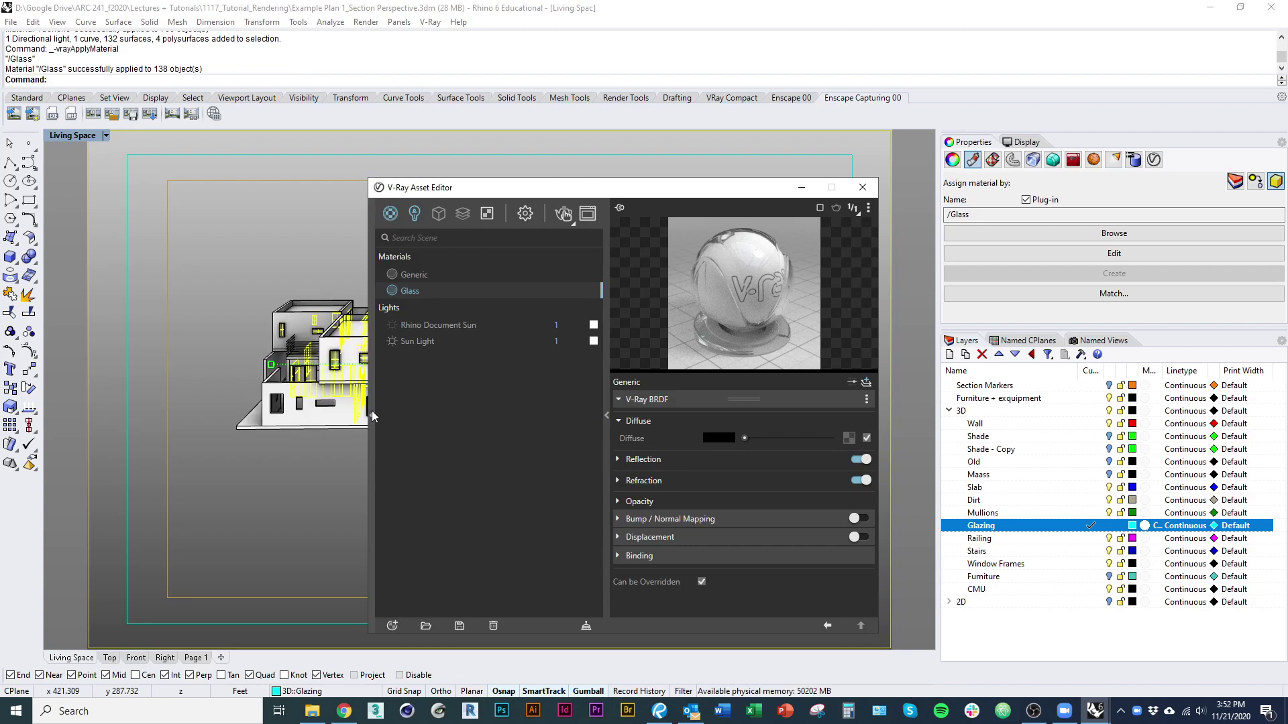
{"action": "left_click_drag", "start_coordinate": [722, 190], "coordinate": [480, 183]}
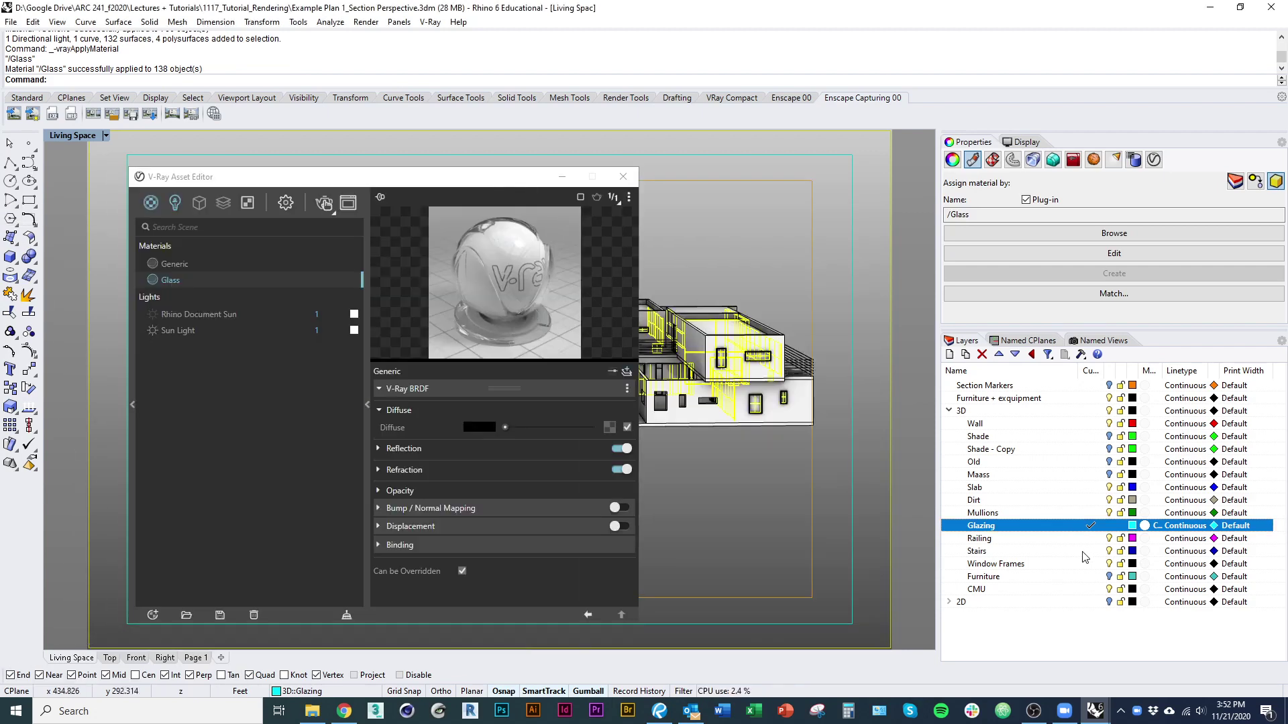
{"action": "left_click", "coordinate": [767, 506]}
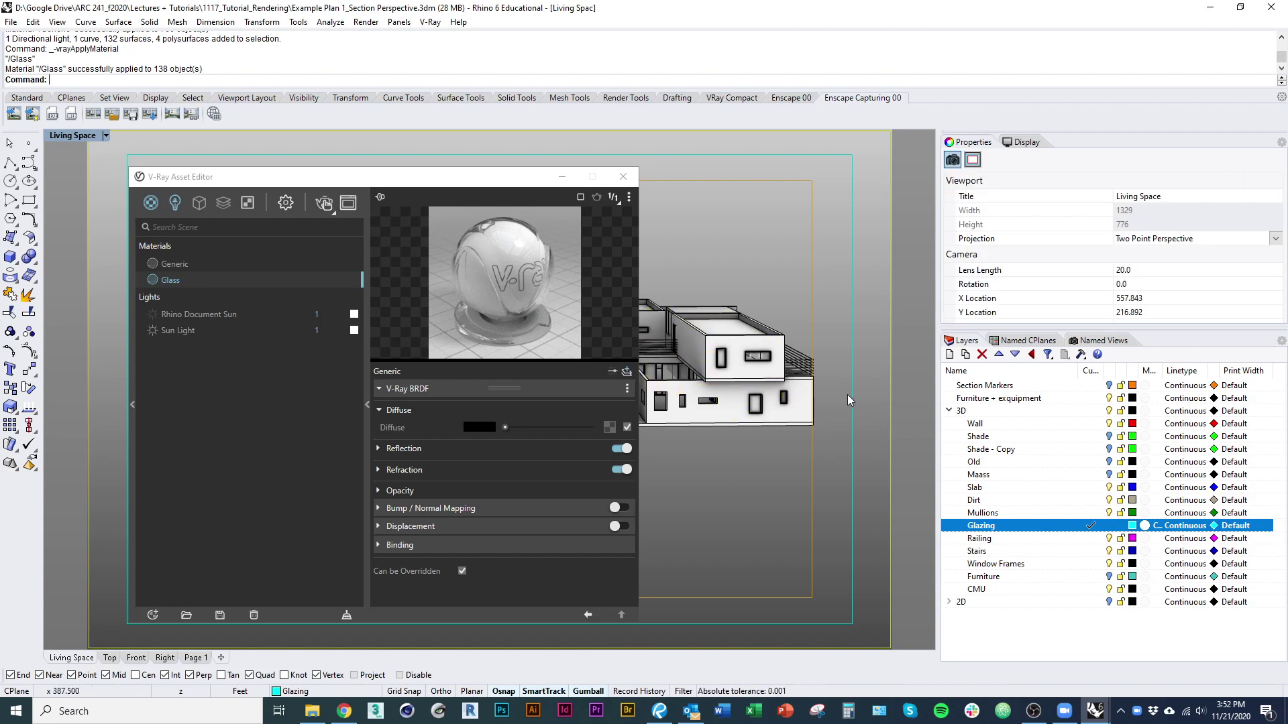
{"action": "left_click_drag", "start_coordinate": [491, 173], "coordinate": [460, 170]}
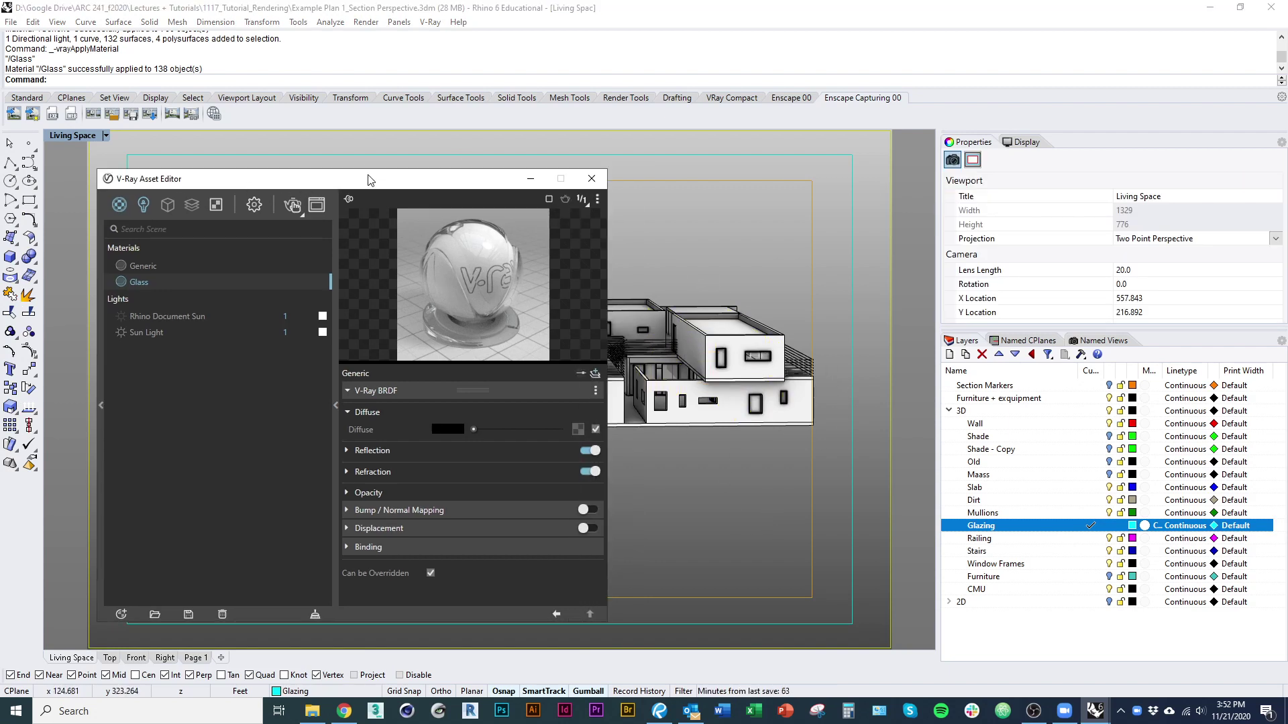
{"action": "left_click_drag", "start_coordinate": [371, 184], "coordinate": [0, 204]}
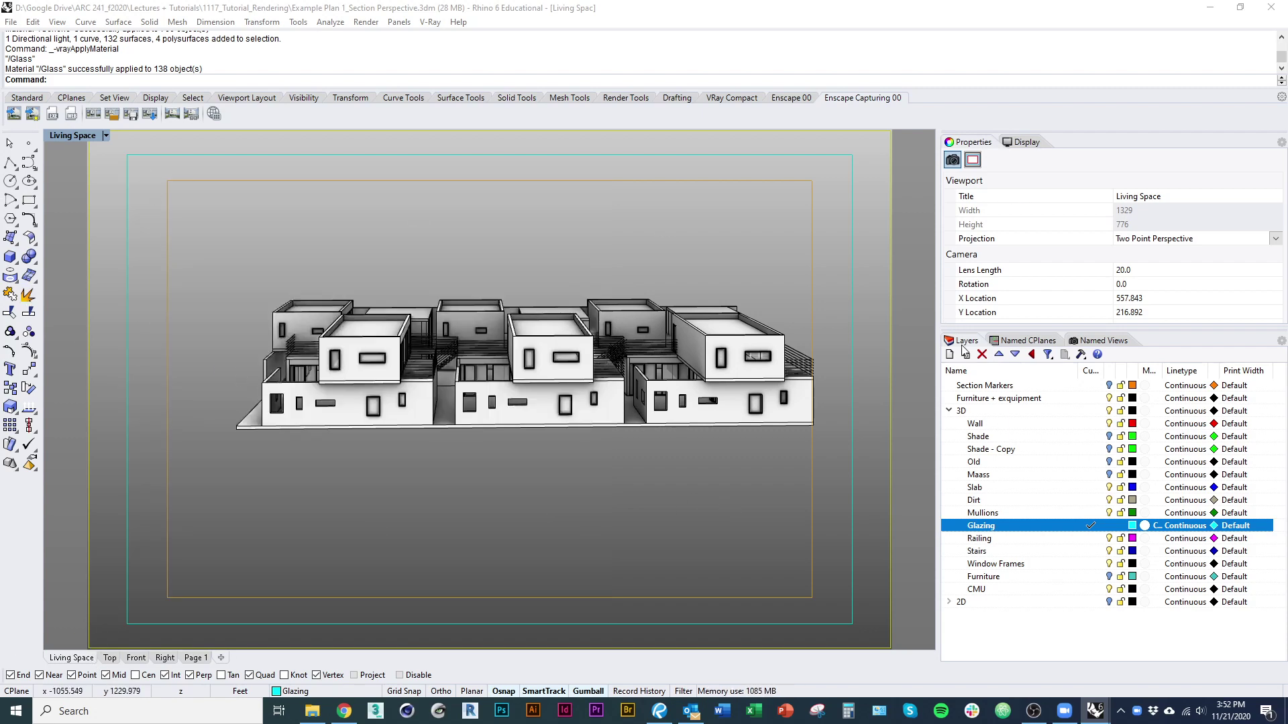
- Restore the Living Space named view and show the Render options in the V-Ray Asset Editor's settings
{"action": "left_click", "coordinate": [1094, 342]}
{"action": "double_click", "coordinate": [1051, 397]}
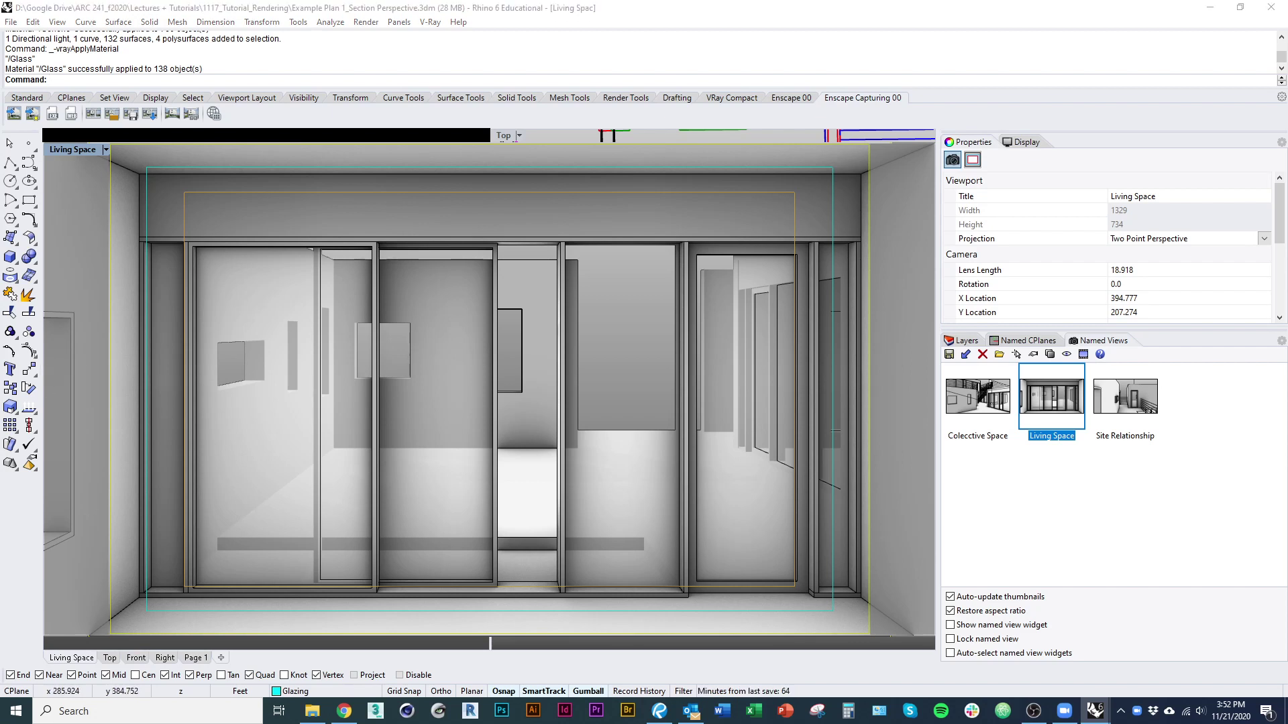
{"action": "left_click_drag", "start_coordinate": [0, 220], "coordinate": [556, 193]}
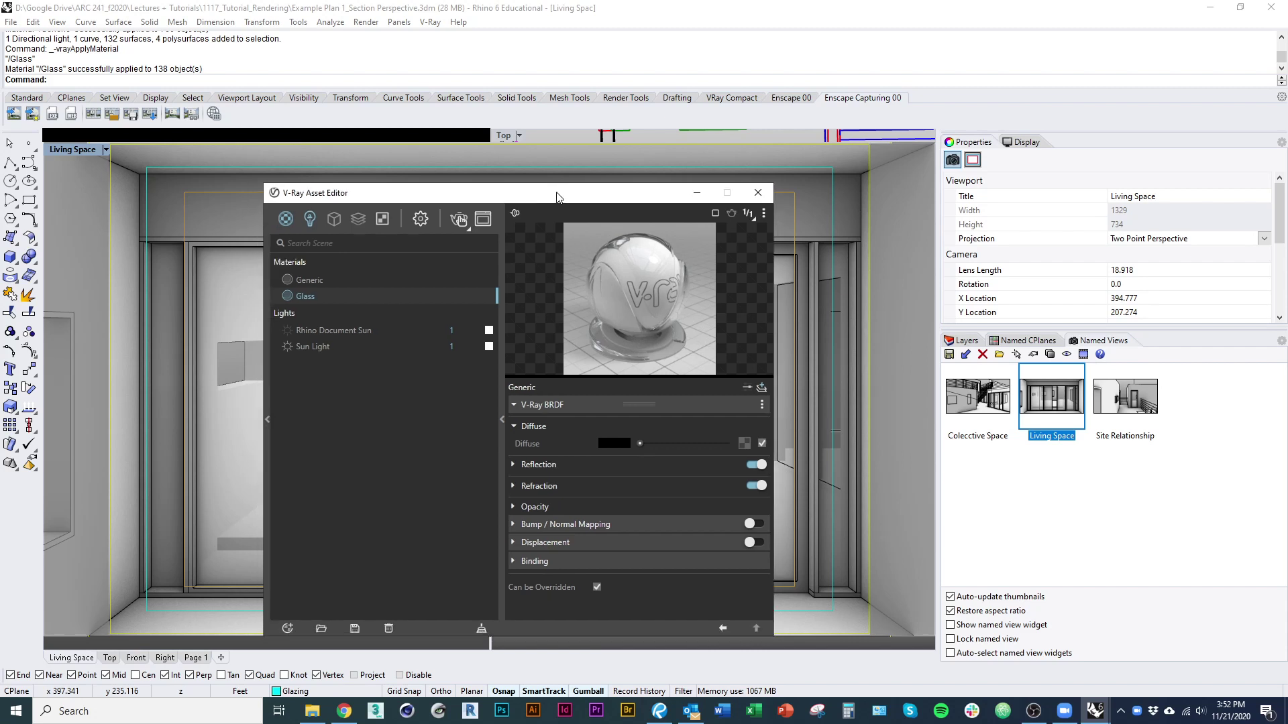
{"action": "left_click", "coordinate": [421, 220]}
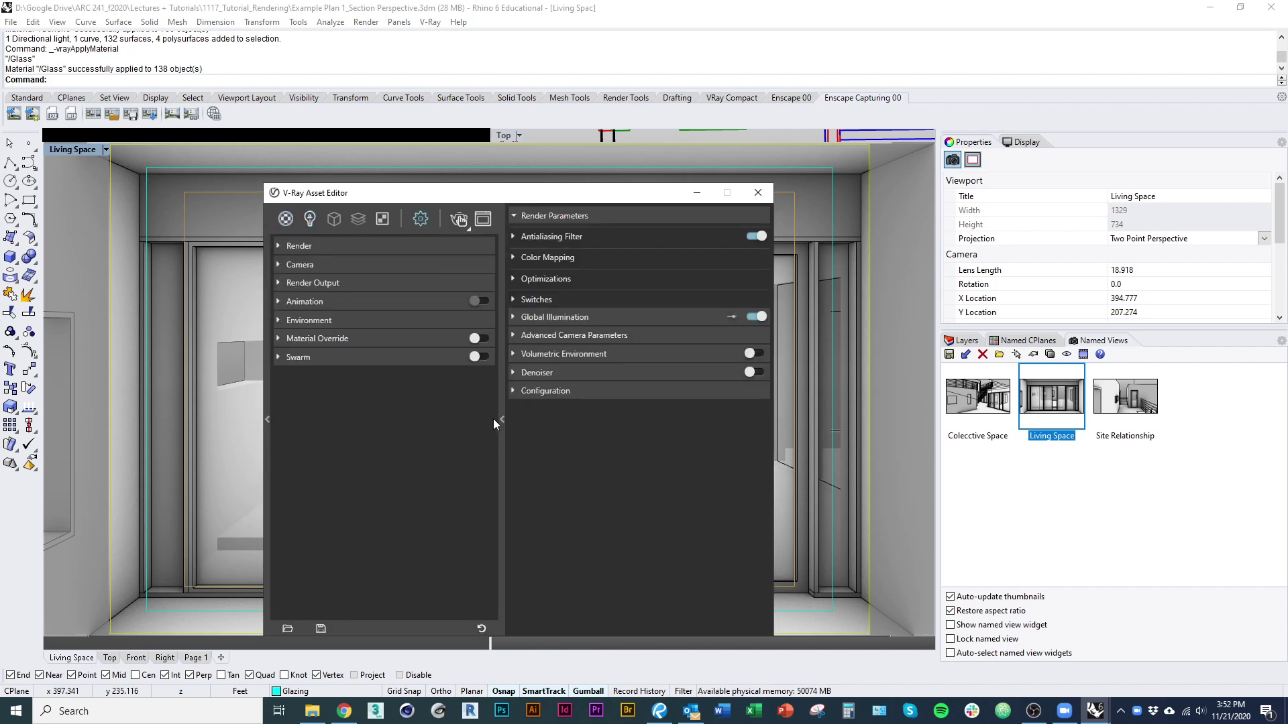
{"action": "left_click", "coordinate": [299, 246]}
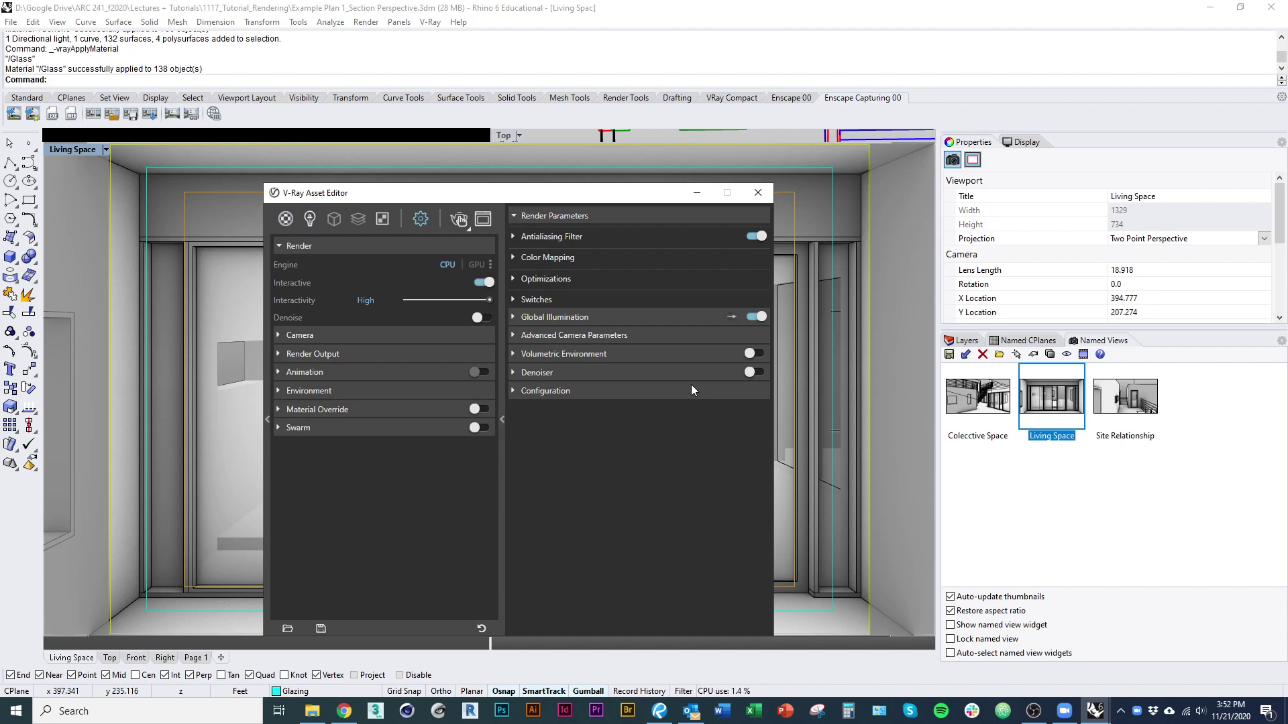
- Try a production render, then re-enable Interactive mode in the V-Ray render settings and start an interactive render
{"action": "left_click", "coordinate": [462, 221]}
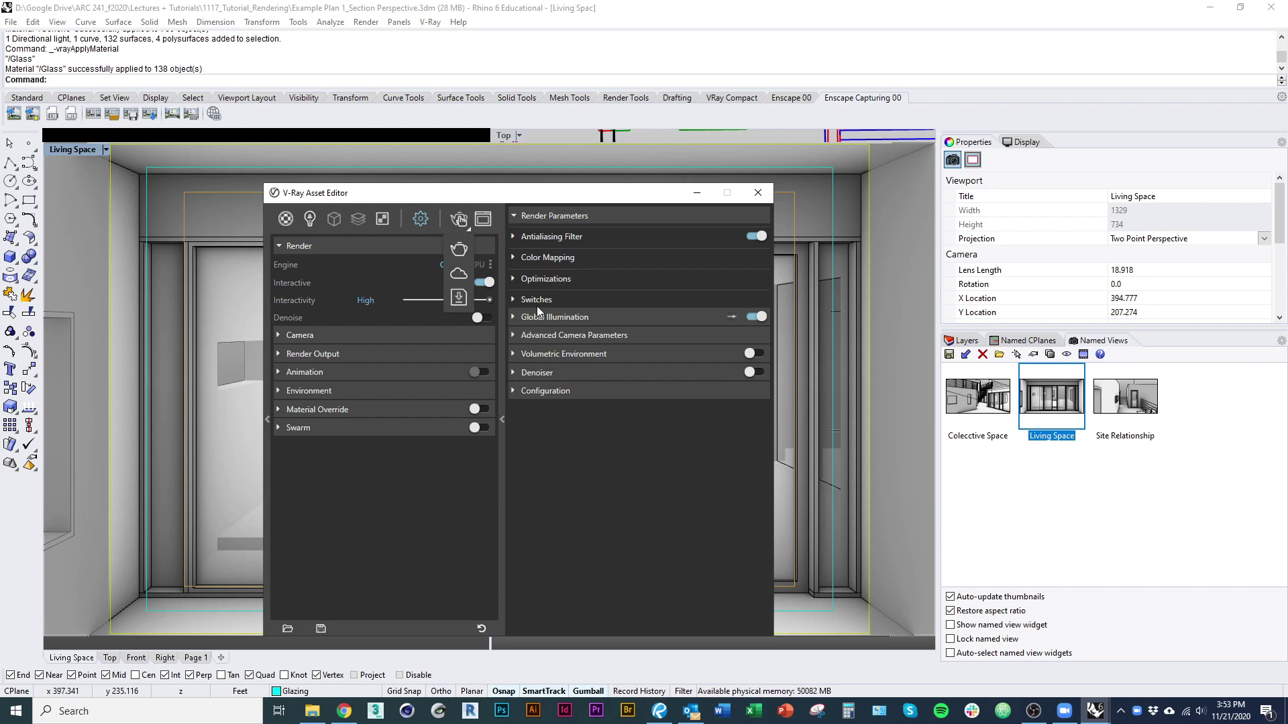
{"action": "left_click", "coordinate": [459, 248]}
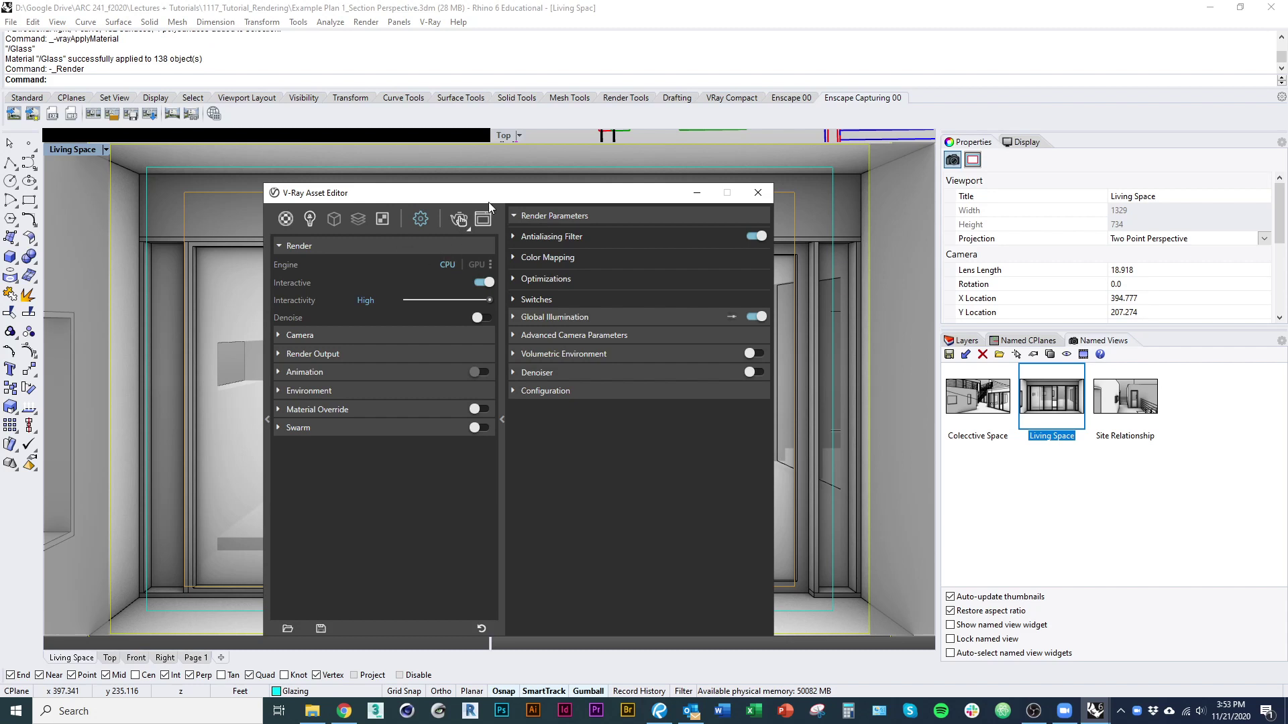
{"action": "left_click", "coordinate": [430, 197]}
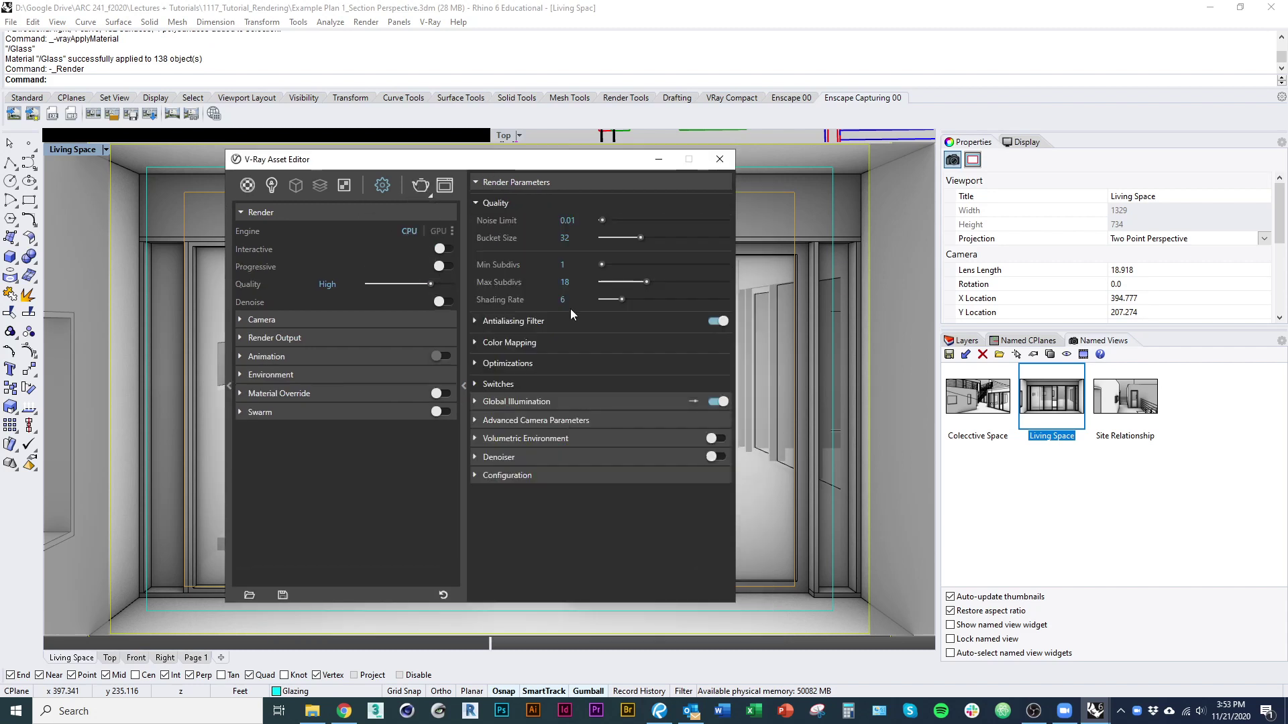
{"action": "left_click", "coordinate": [443, 249]}
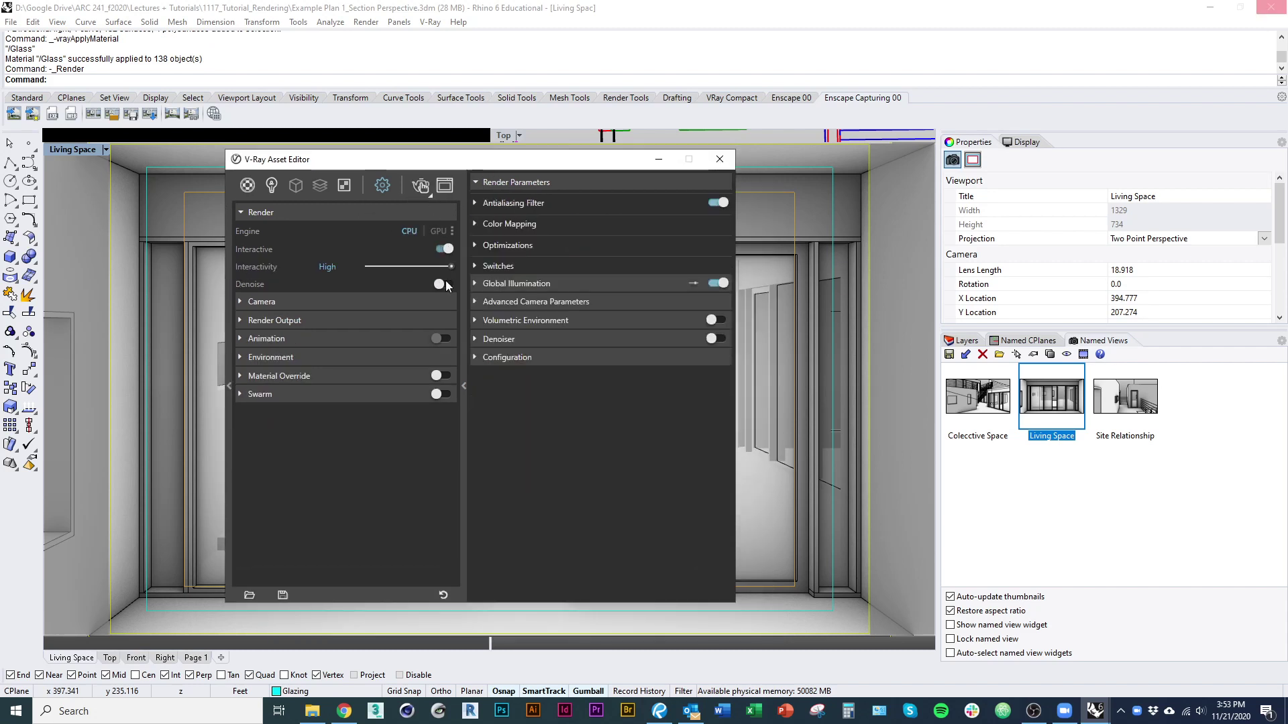
{"action": "left_click", "coordinate": [420, 186]}
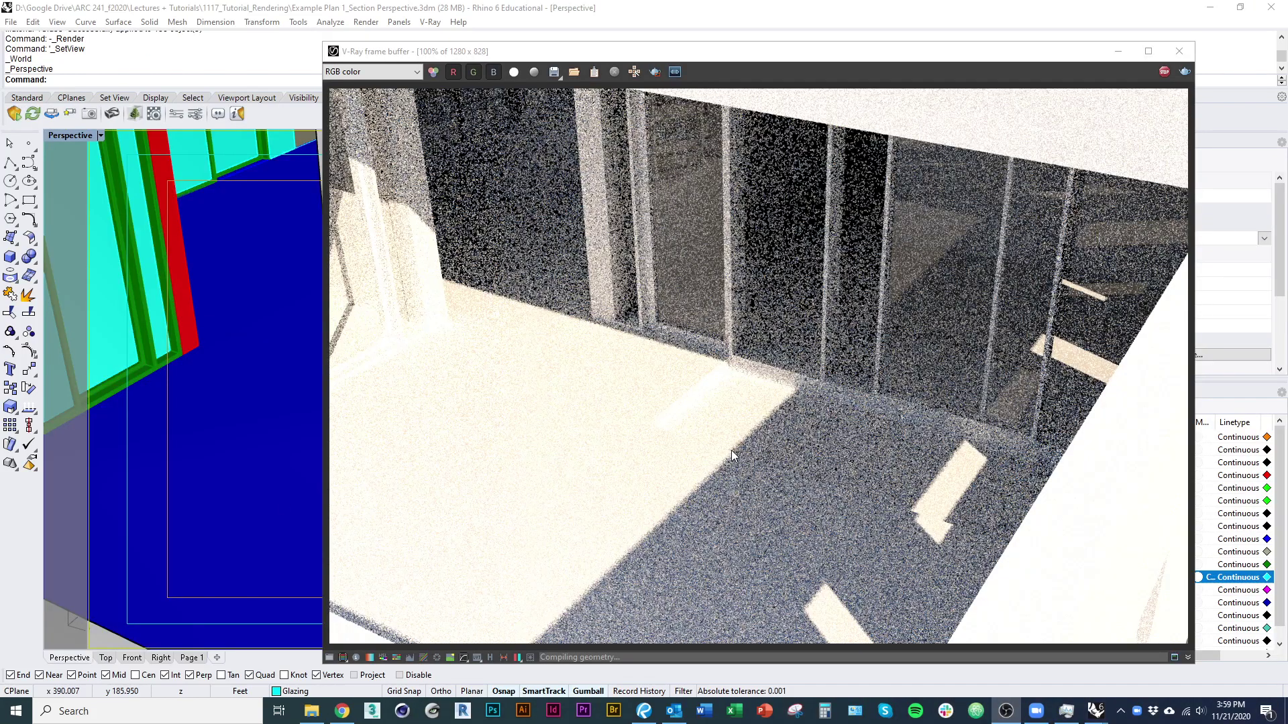
- Set the Perspective camera's lens length to 35 and frame the glazed sliding-door wall head-on, with the frame buffer moved aside
{"action": "scroll", "coordinate": [184, 388], "scroll_direction": "up", "scroll_amount": 5}
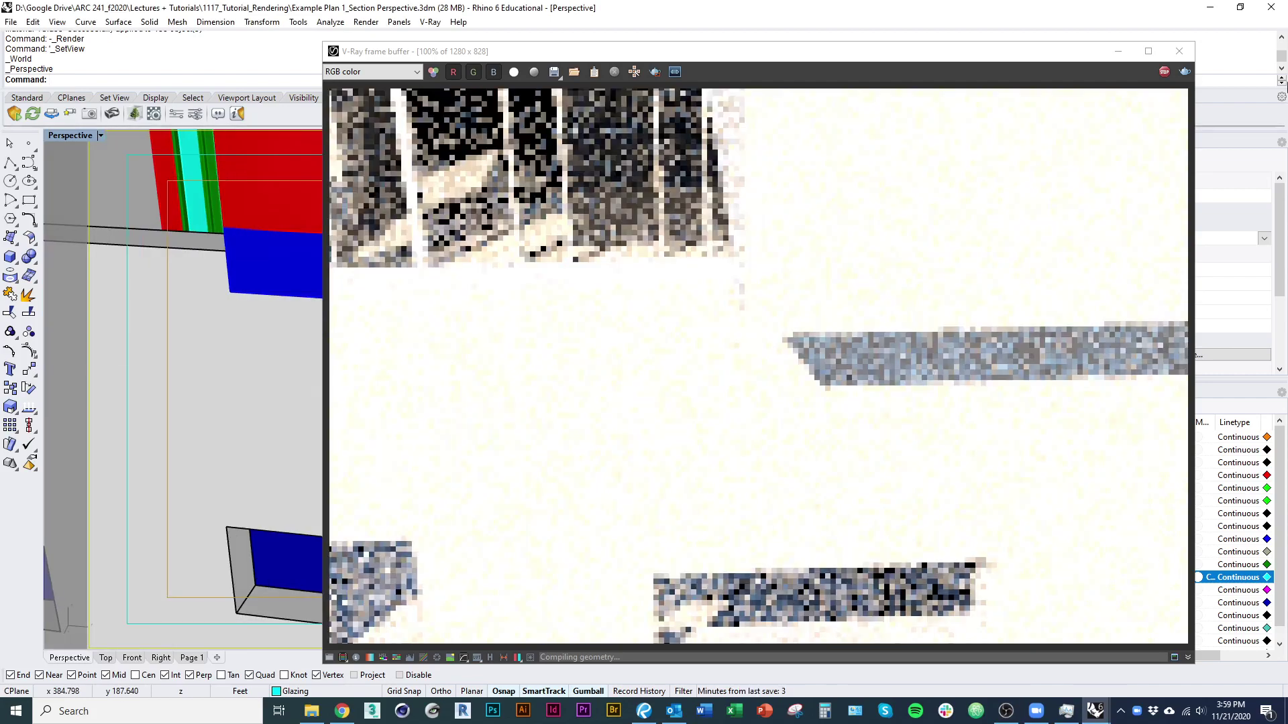
{"action": "left_click_drag", "start_coordinate": [961, 57], "coordinate": [1284, 107]}
{"action": "right_click_drag", "start_coordinate": [537, 406], "coordinate": [367, 350]}
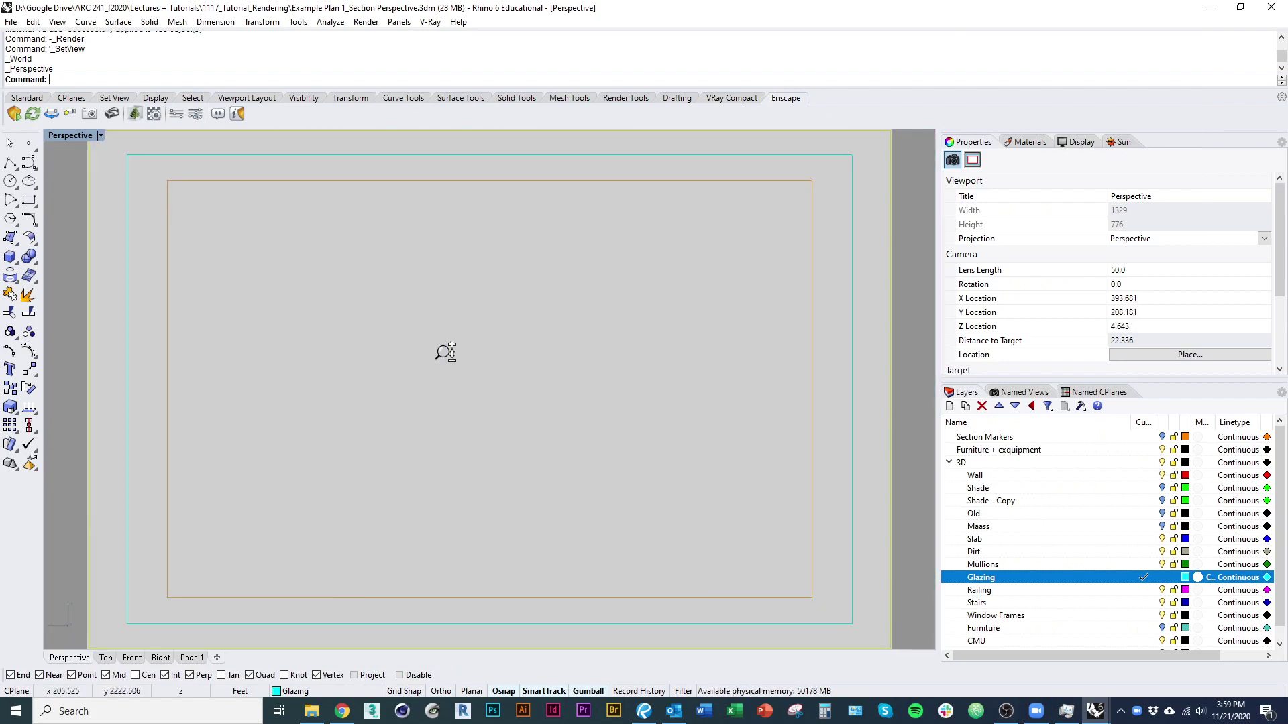
{"action": "scroll", "coordinate": [468, 356], "scroll_direction": "up", "scroll_amount": 2}
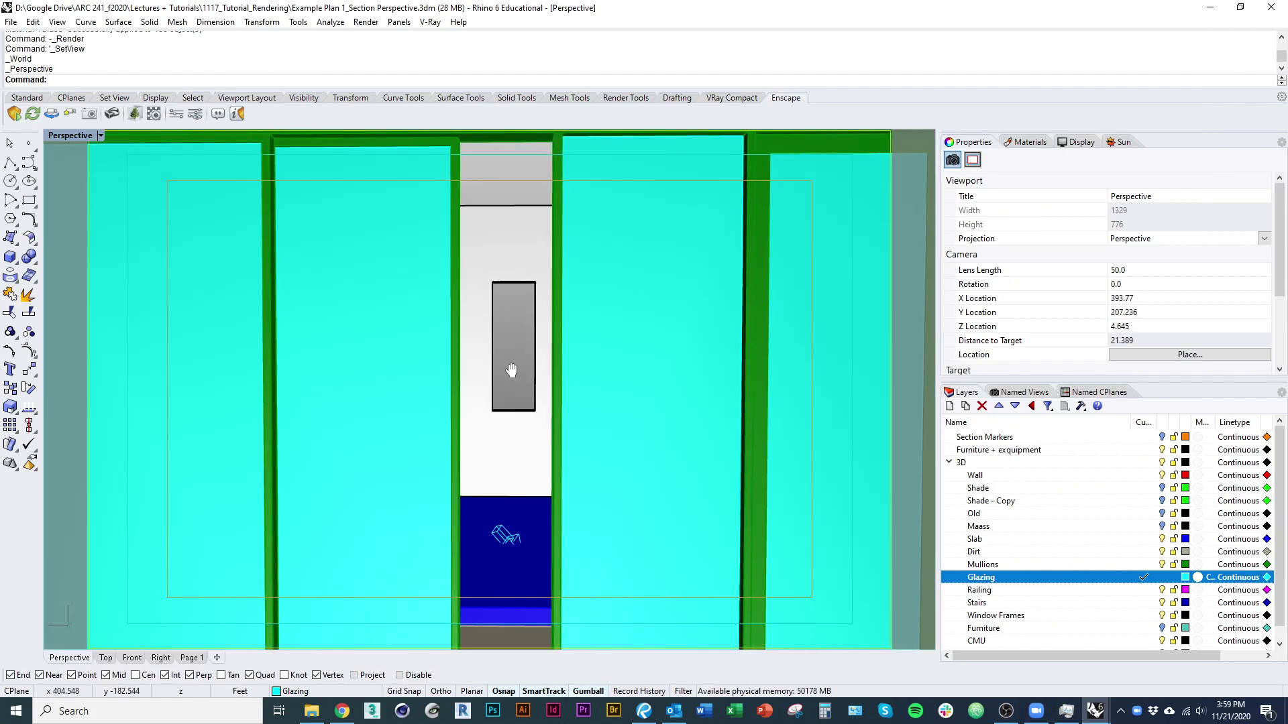
{"action": "type", "text": "35"}
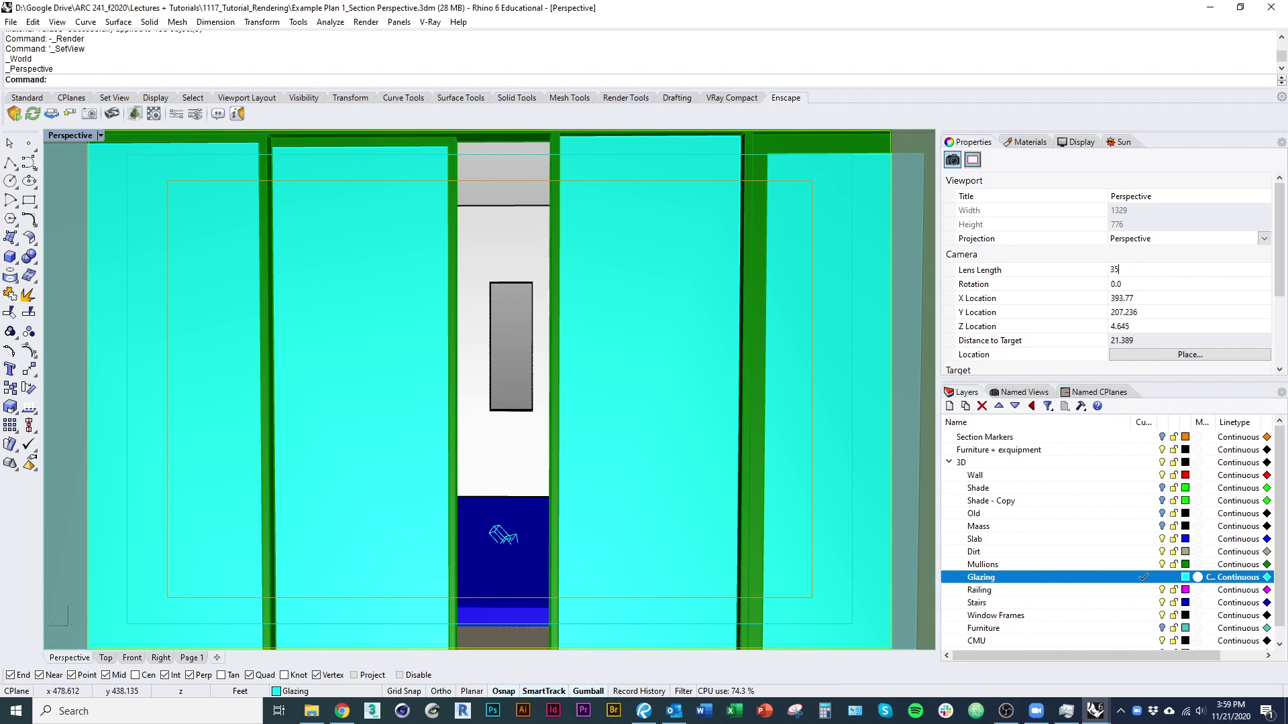
{"action": "key", "text": "Return"}
{"action": "right_click_drag", "start_coordinate": [537, 406], "coordinate": [464, 437], "text": "shift"}
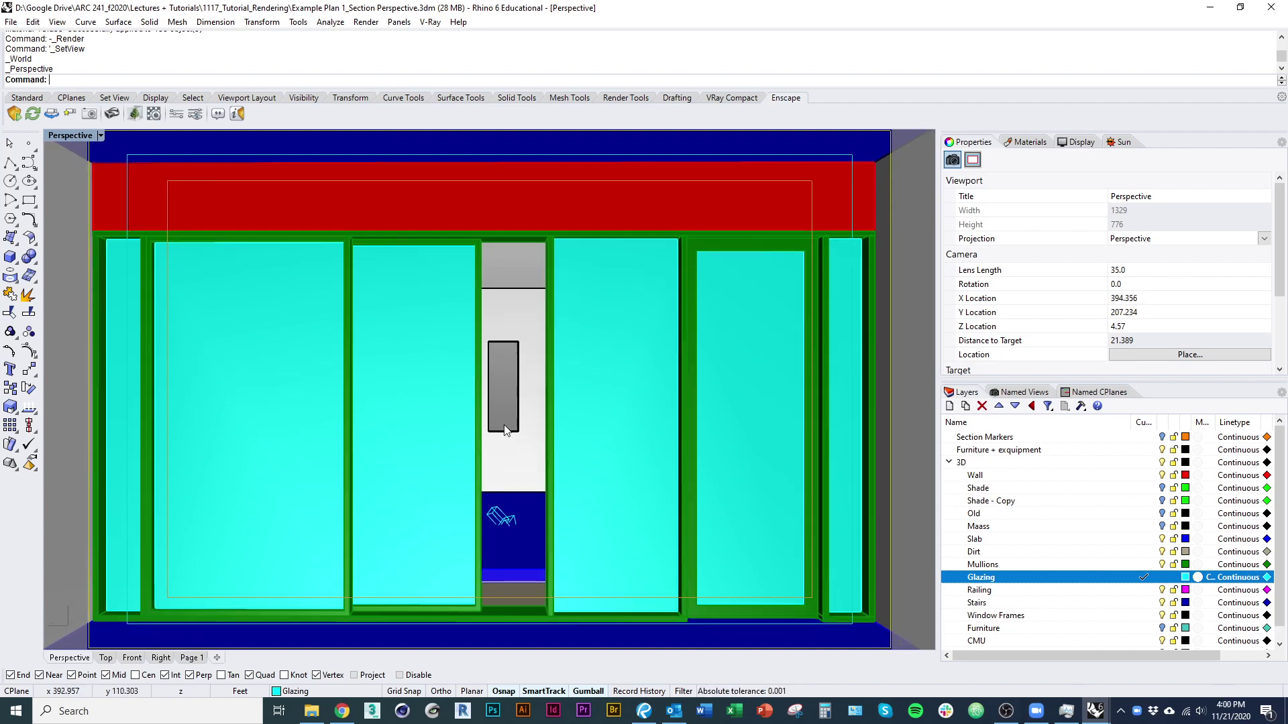
- Check the interactive render in the V-Ray frame buffer, set the Perspective viewport to Wireframe, and close the frame buffer
{"action": "left_click_drag", "start_coordinate": [0, 322], "coordinate": [979, 61]}
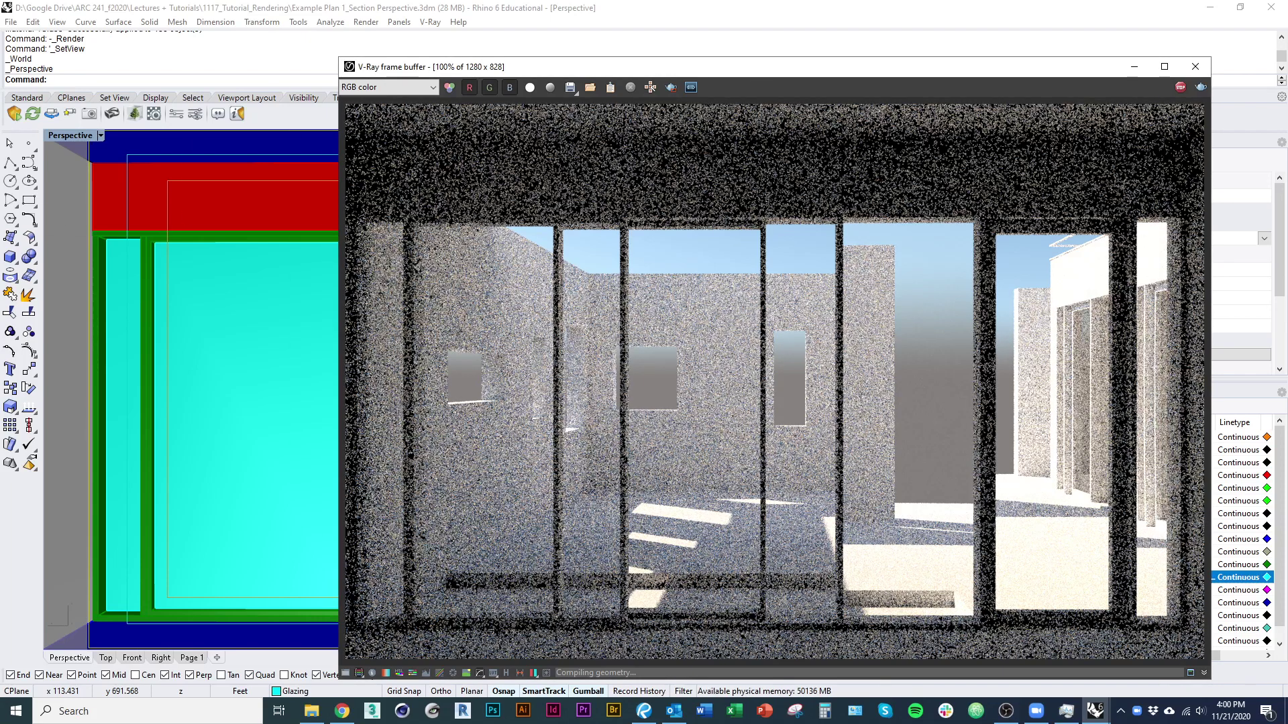
{"action": "left_click", "coordinate": [1133, 67]}
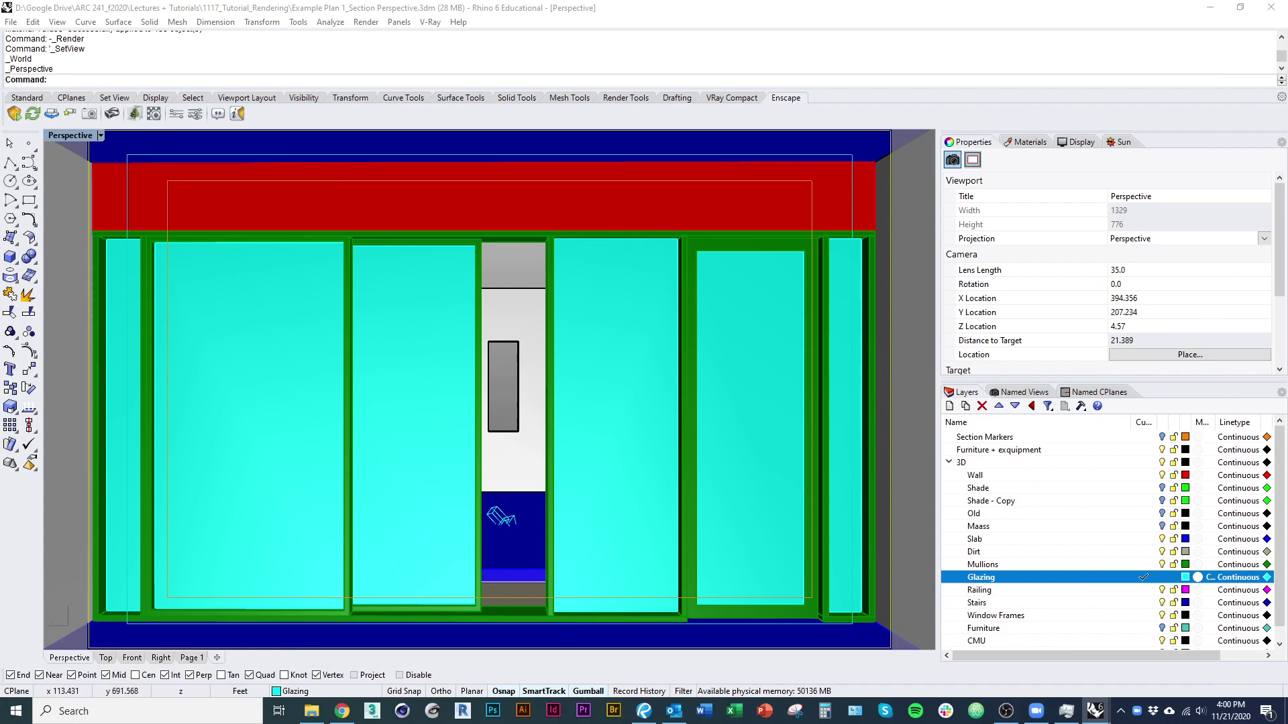
{"action": "key", "text": "ctrl+alt+w"}
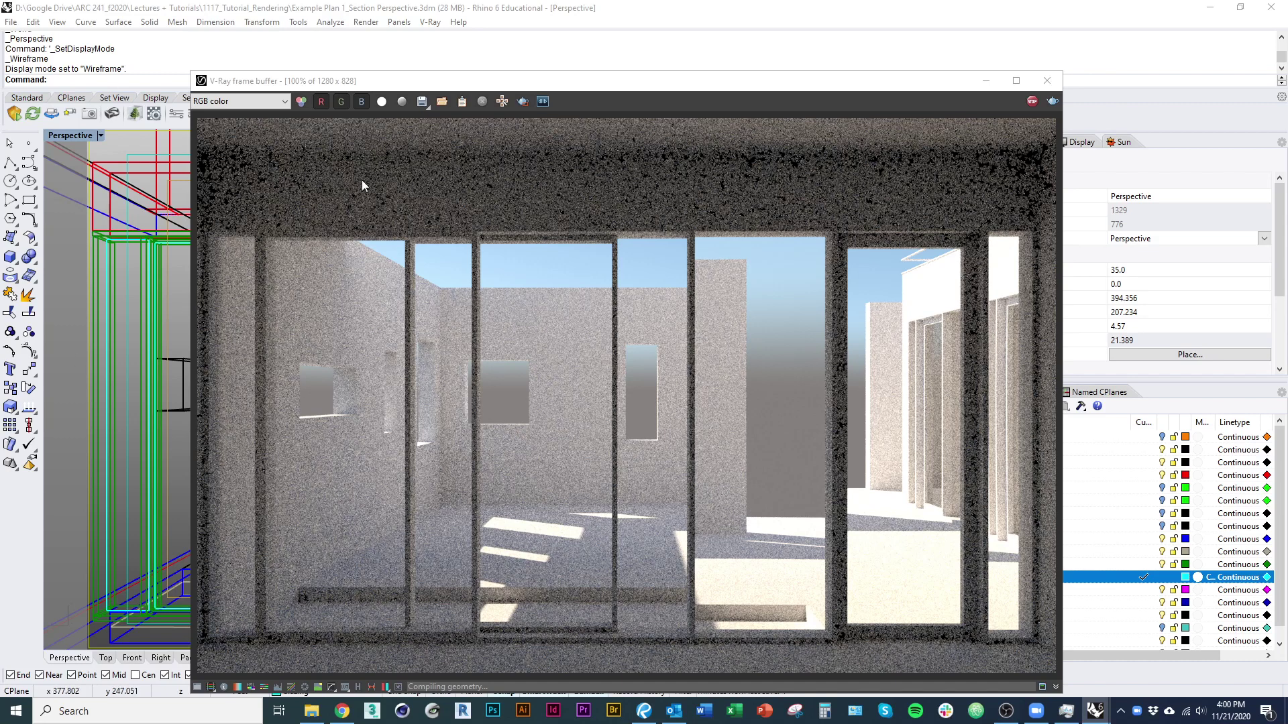
{"action": "left_click", "coordinate": [639, 331]}
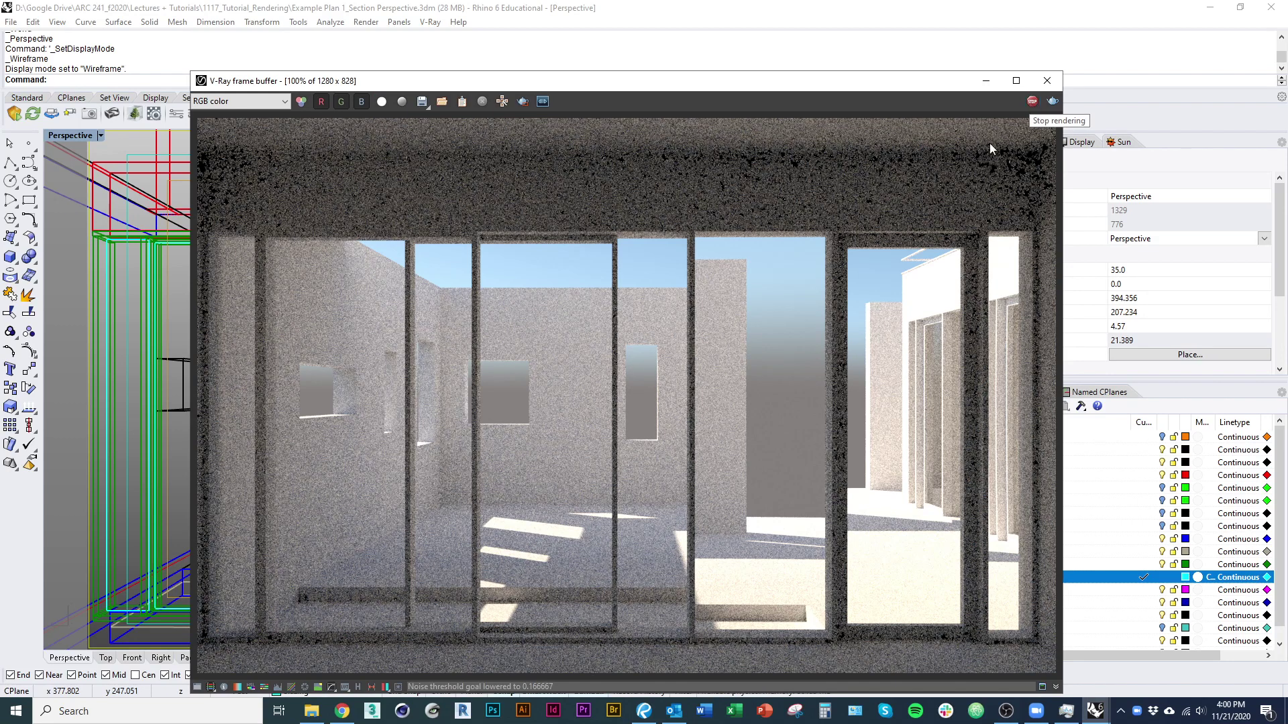
{"action": "left_click", "coordinate": [1046, 81]}
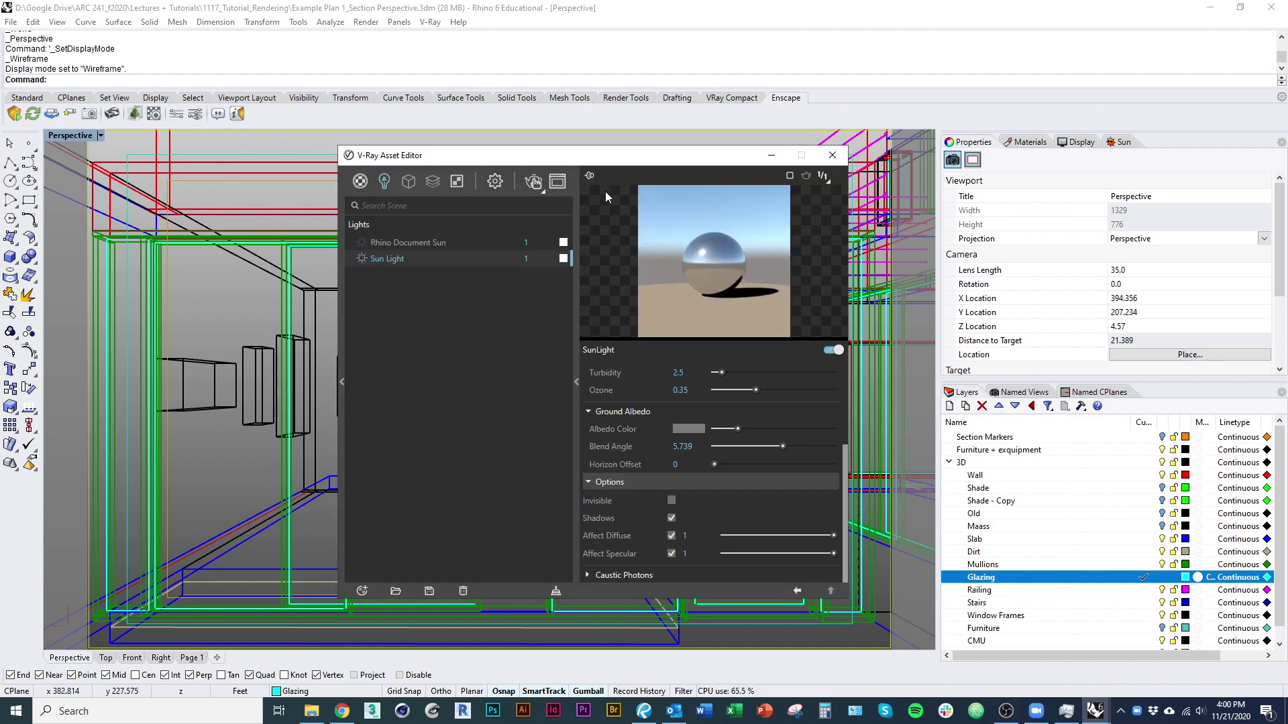
- Restore the Colecctive Space named view and select the V-Ray sun light object in the model, with the Asset Editor's lights listed
{"action": "left_click", "coordinate": [191, 393]}
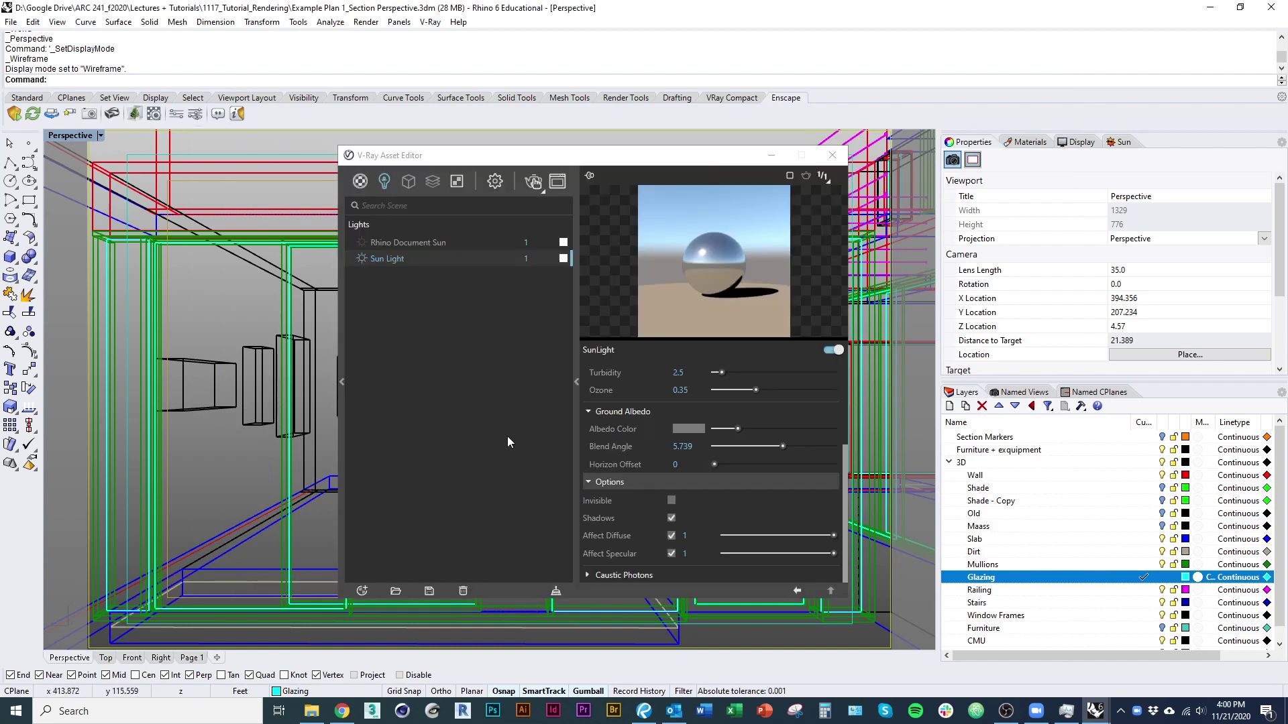
{"action": "left_click", "coordinate": [1039, 393]}
{"action": "double_click", "coordinate": [976, 451]}
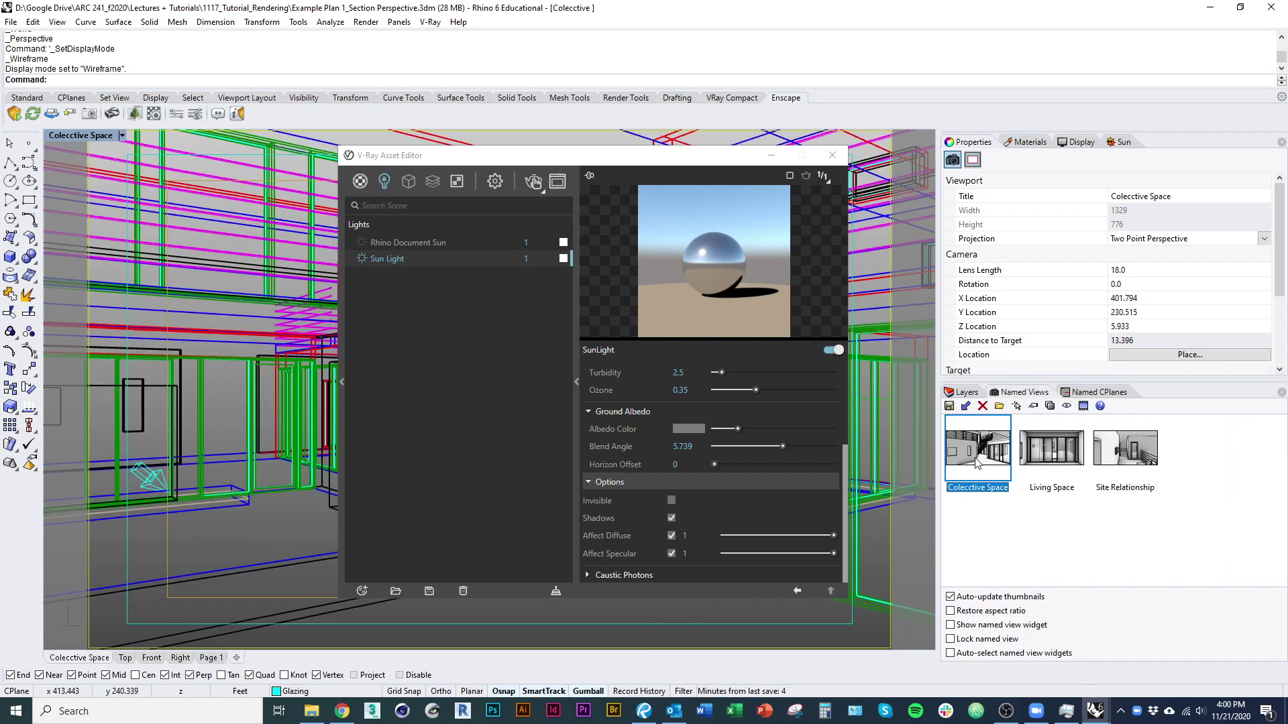
{"action": "left_click_drag", "start_coordinate": [579, 158], "coordinate": [565, 163]}
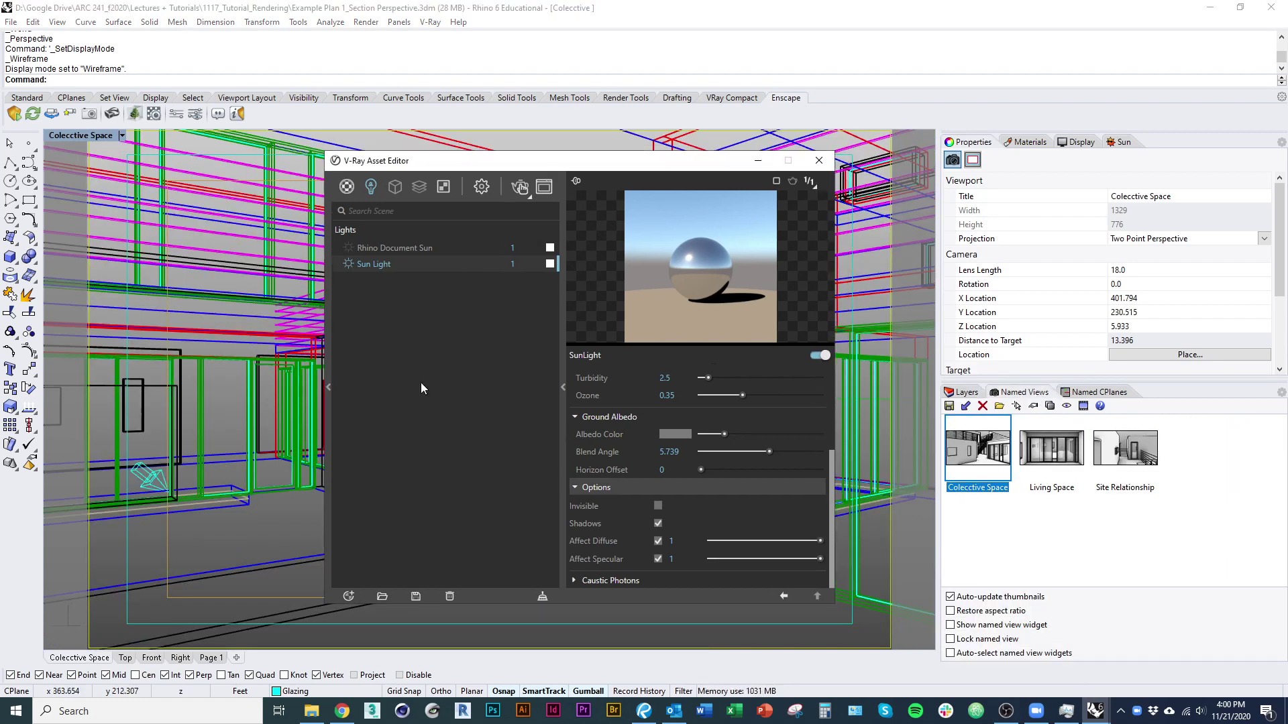
{"action": "left_click", "coordinate": [150, 477]}
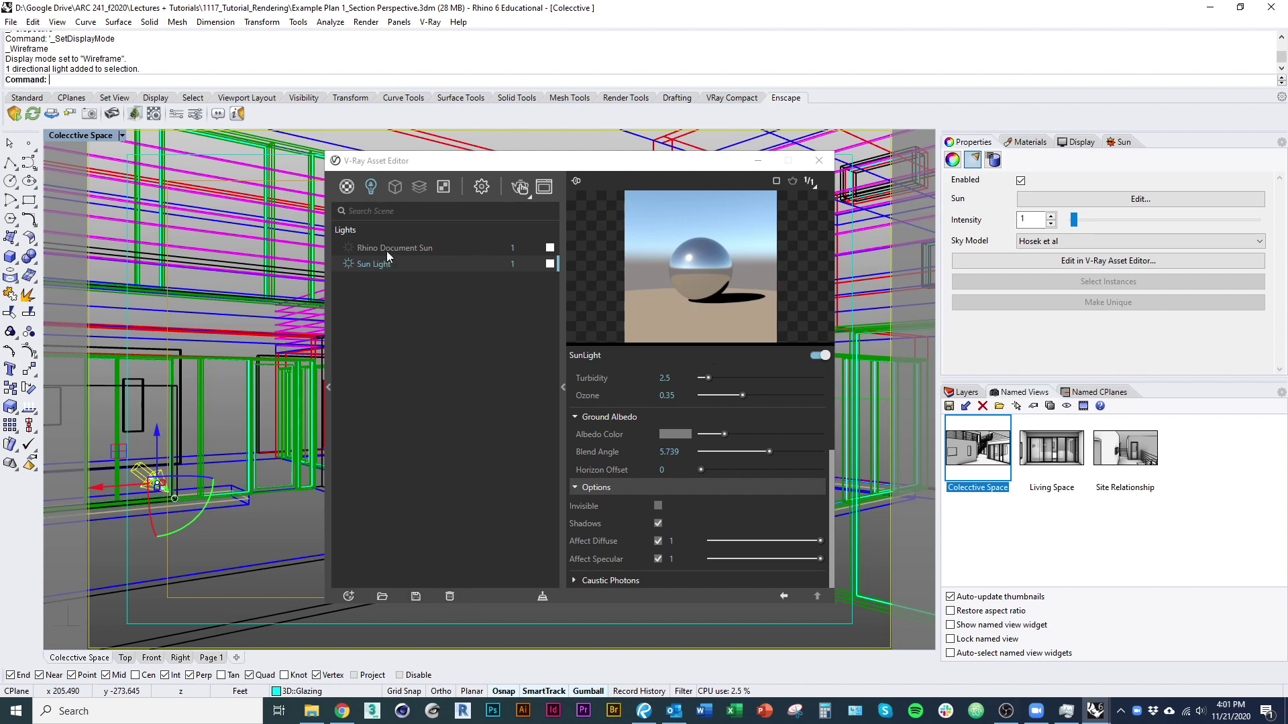
{"action": "left_click", "coordinate": [370, 191]}
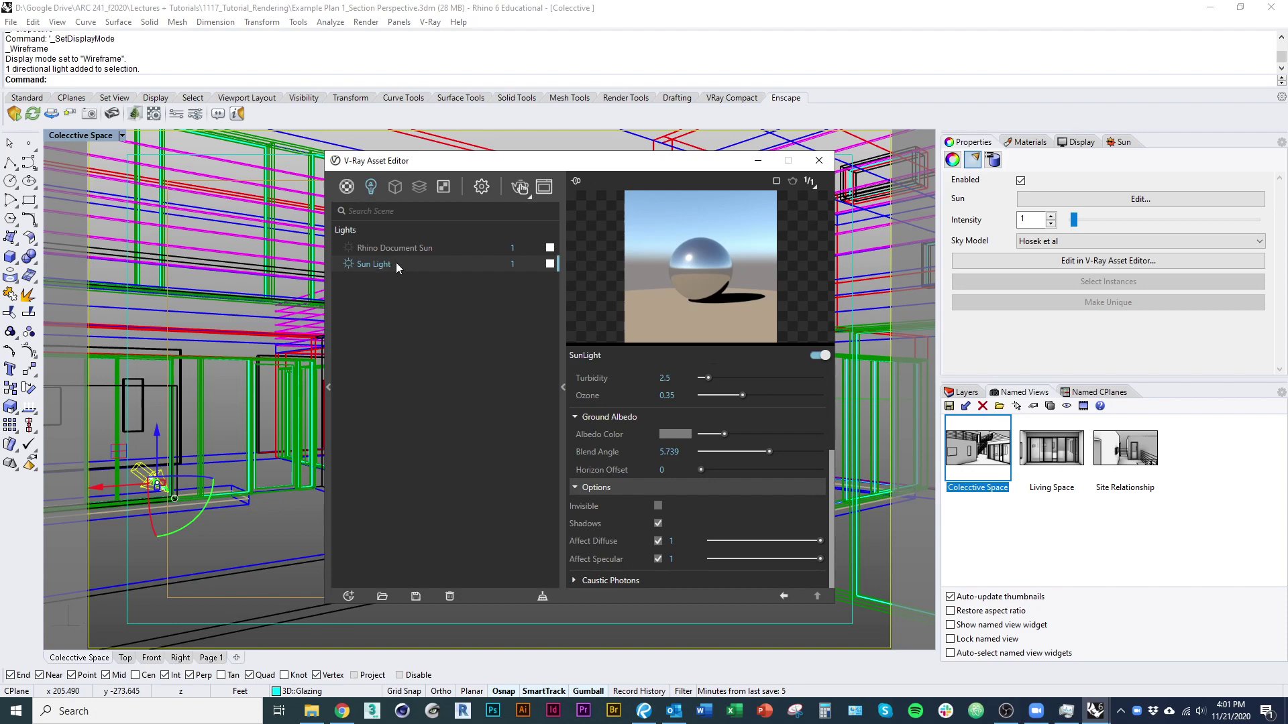
- Review the selected sun light's Sun Angle Calculator with manual control turned off, including its date, time and location options, and cancel
{"action": "left_click", "coordinate": [349, 263]}
{"action": "left_click", "coordinate": [349, 263]}
{"action": "left_click", "coordinate": [151, 494]}
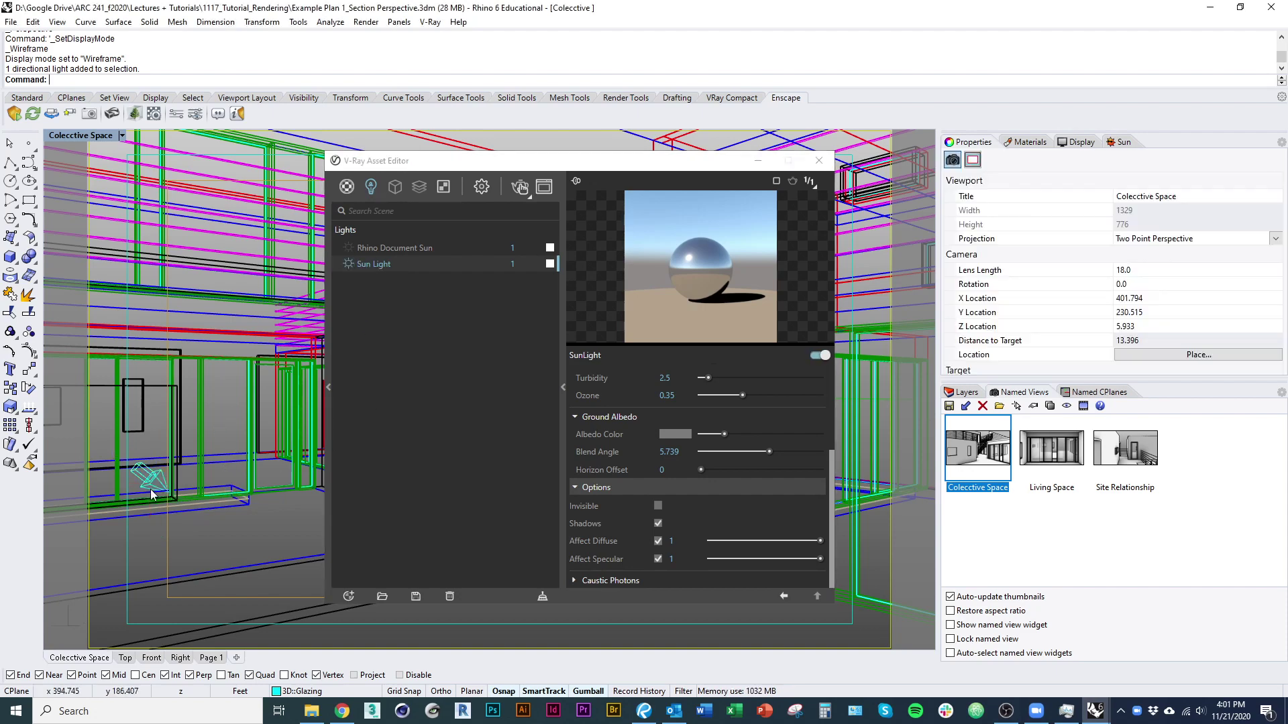
{"action": "left_click", "coordinate": [151, 490]}
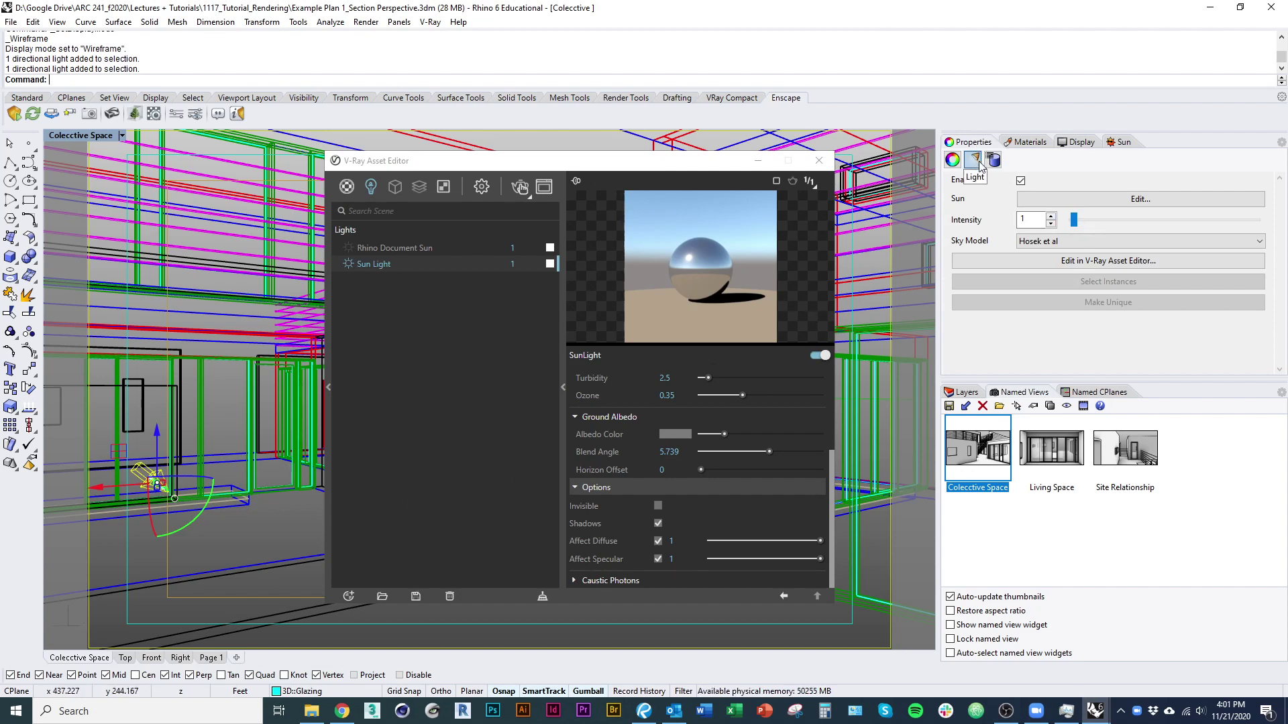
{"action": "left_click", "coordinate": [1140, 199]}
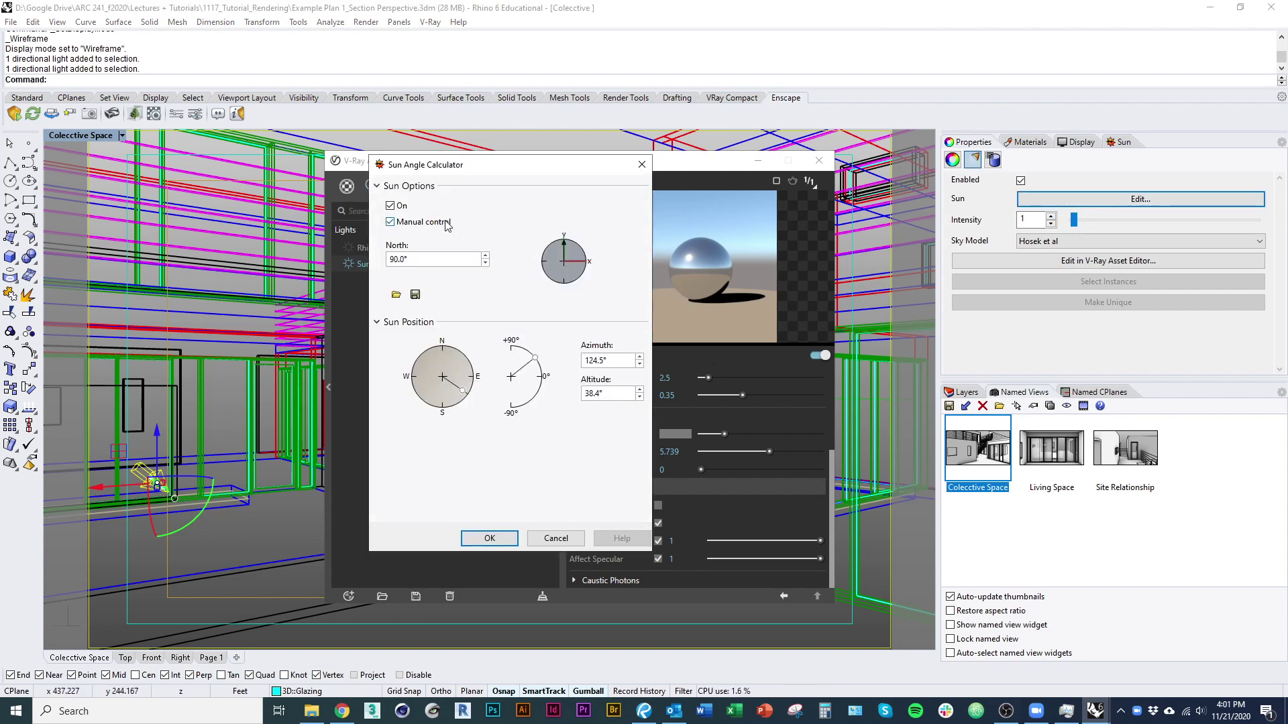
{"action": "scroll", "coordinate": [472, 470], "scroll_direction": "down", "scroll_amount": 5}
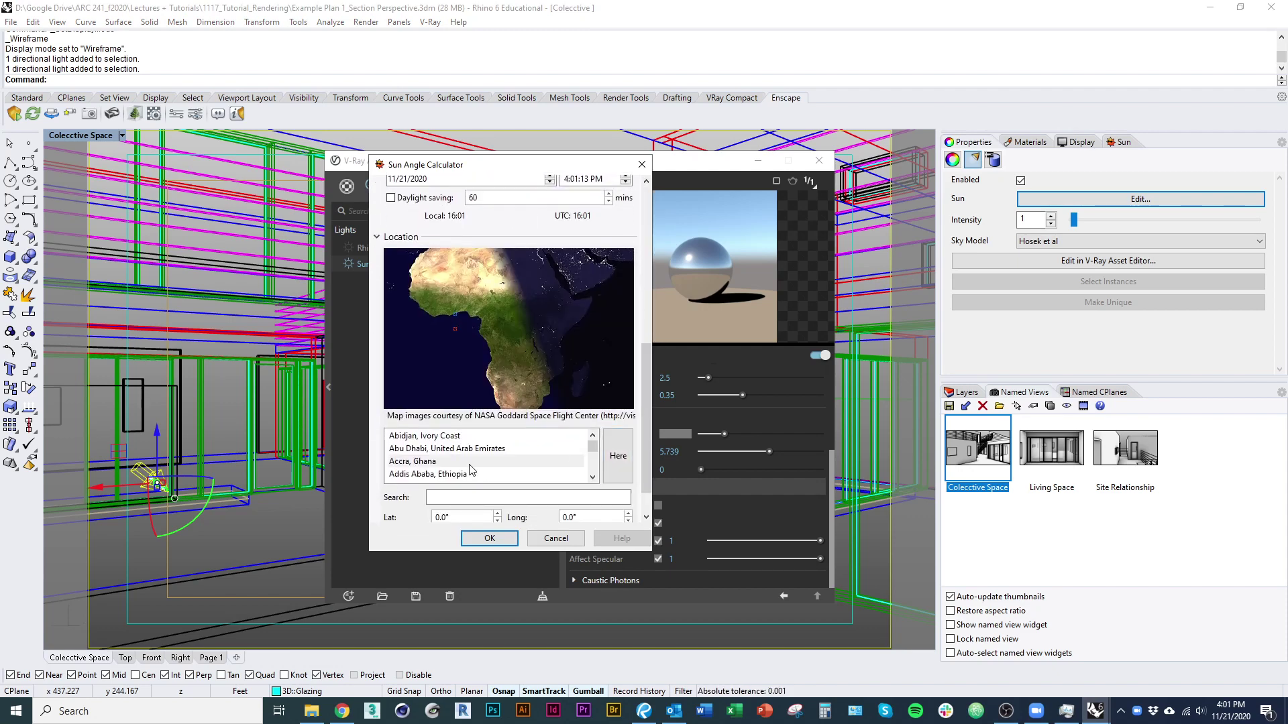
{"action": "left_click_drag", "start_coordinate": [648, 467], "coordinate": [660, 279]}
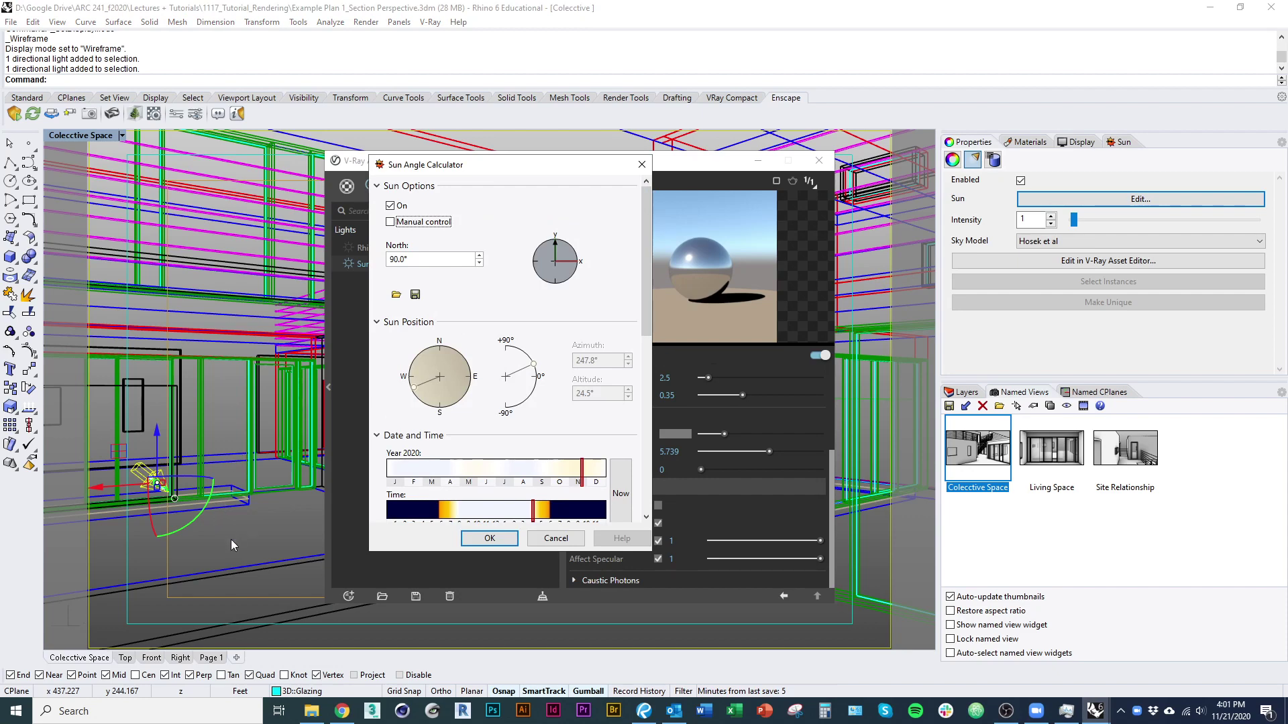
{"action": "left_click", "coordinate": [554, 545]}
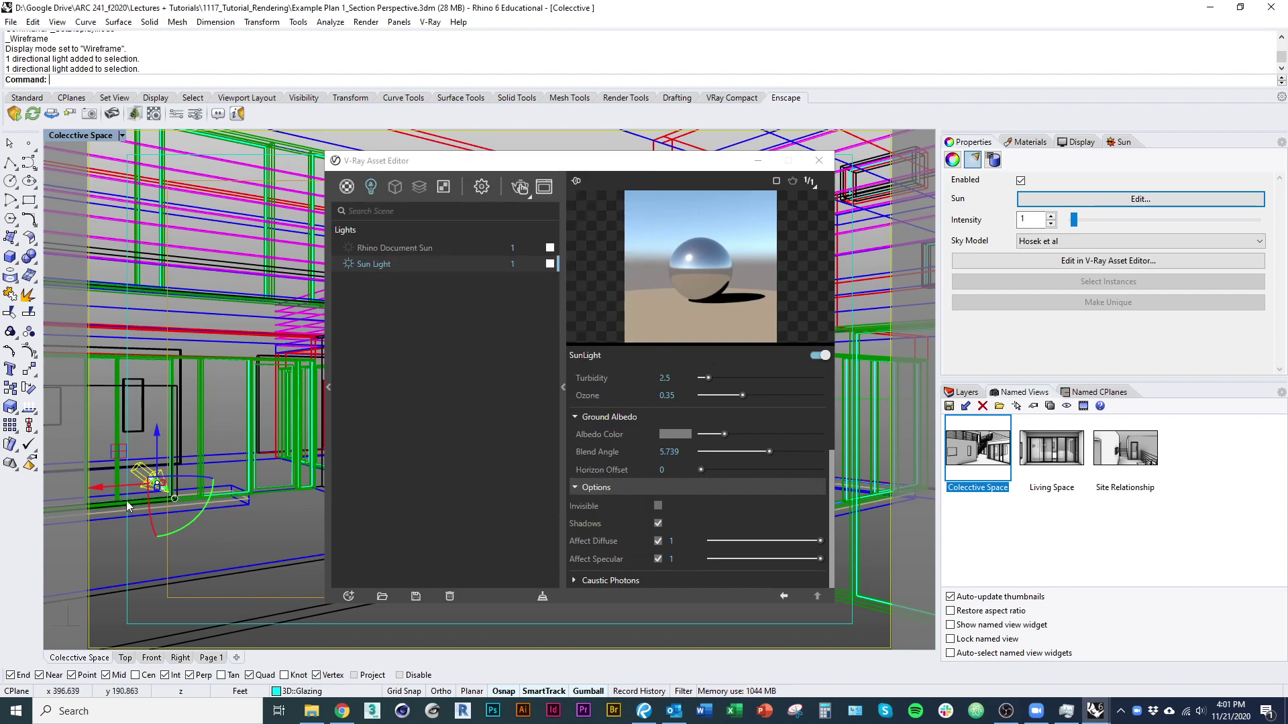
- Select the sun light in the model and rotate it with the gumball to try new sun directions
{"action": "left_click", "coordinate": [138, 470]}
{"action": "left_click", "coordinate": [191, 502]}
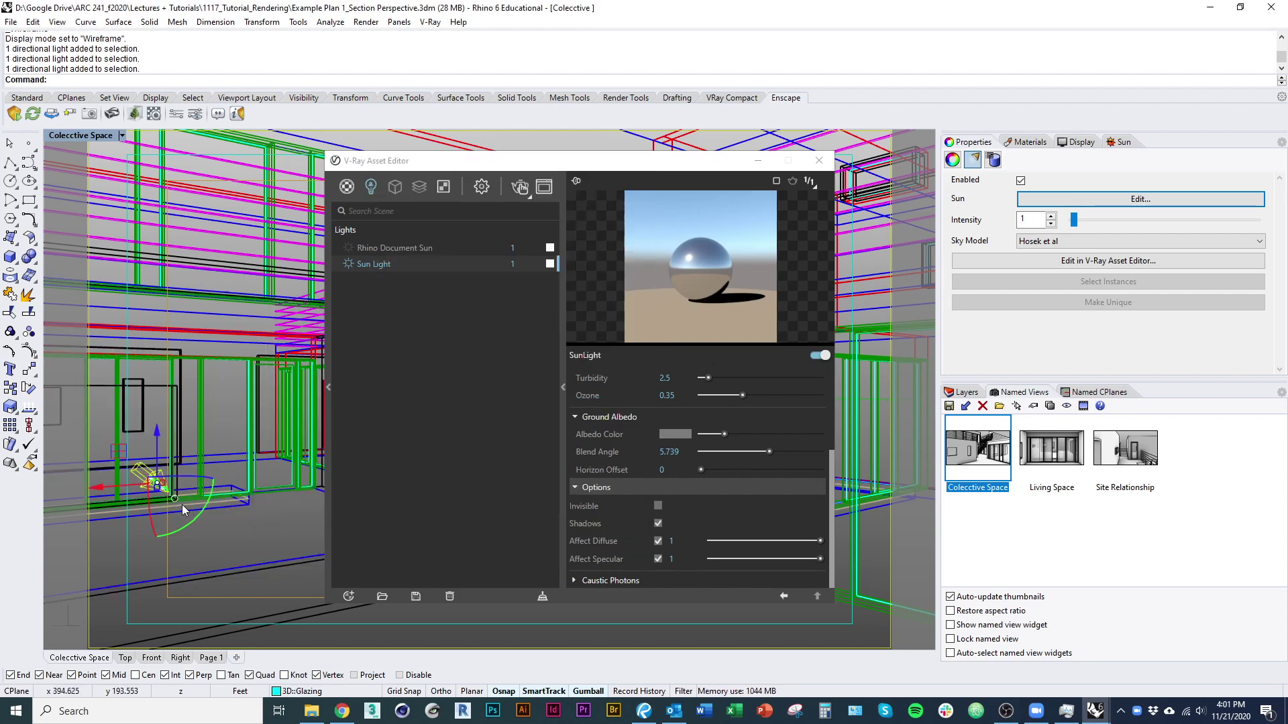
{"action": "right_click_drag", "start_coordinate": [168, 493], "coordinate": [208, 411]}
{"action": "left_click_drag", "start_coordinate": [153, 365], "coordinate": [225, 411]}
{"action": "left_click", "coordinate": [285, 431]}
{"action": "left_click", "coordinate": [146, 368]}
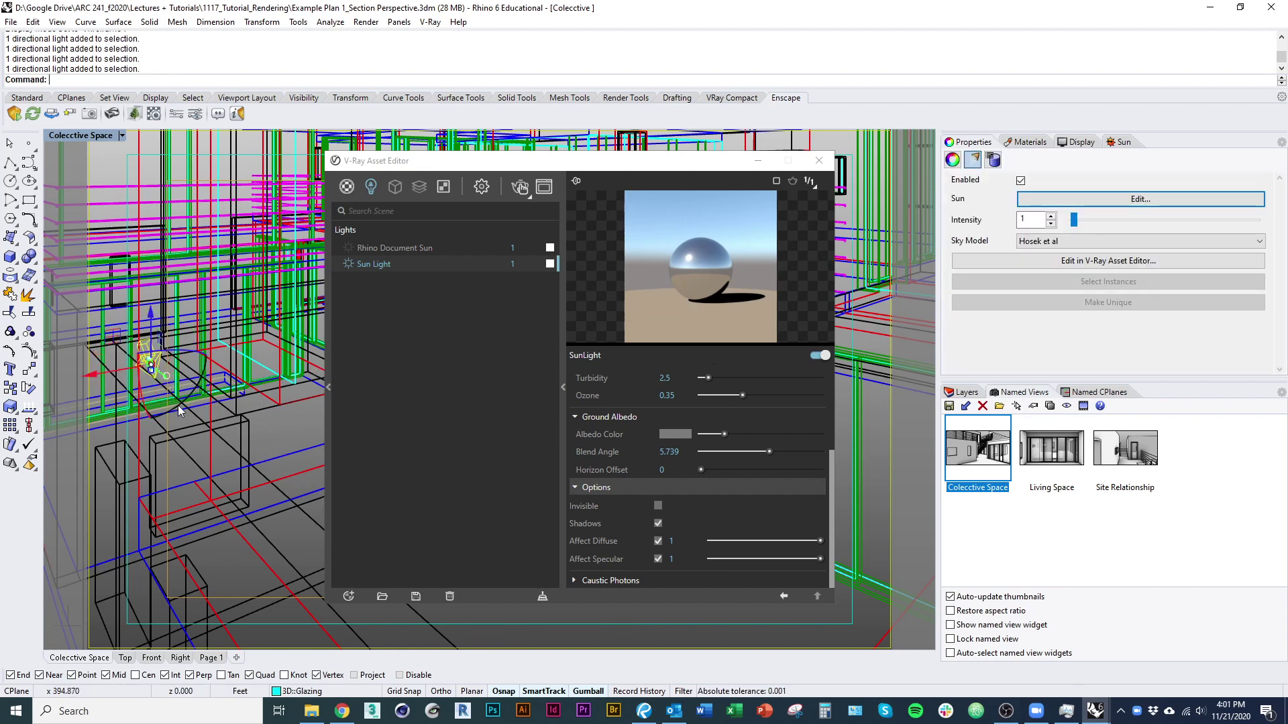
{"action": "left_click", "coordinate": [161, 395]}
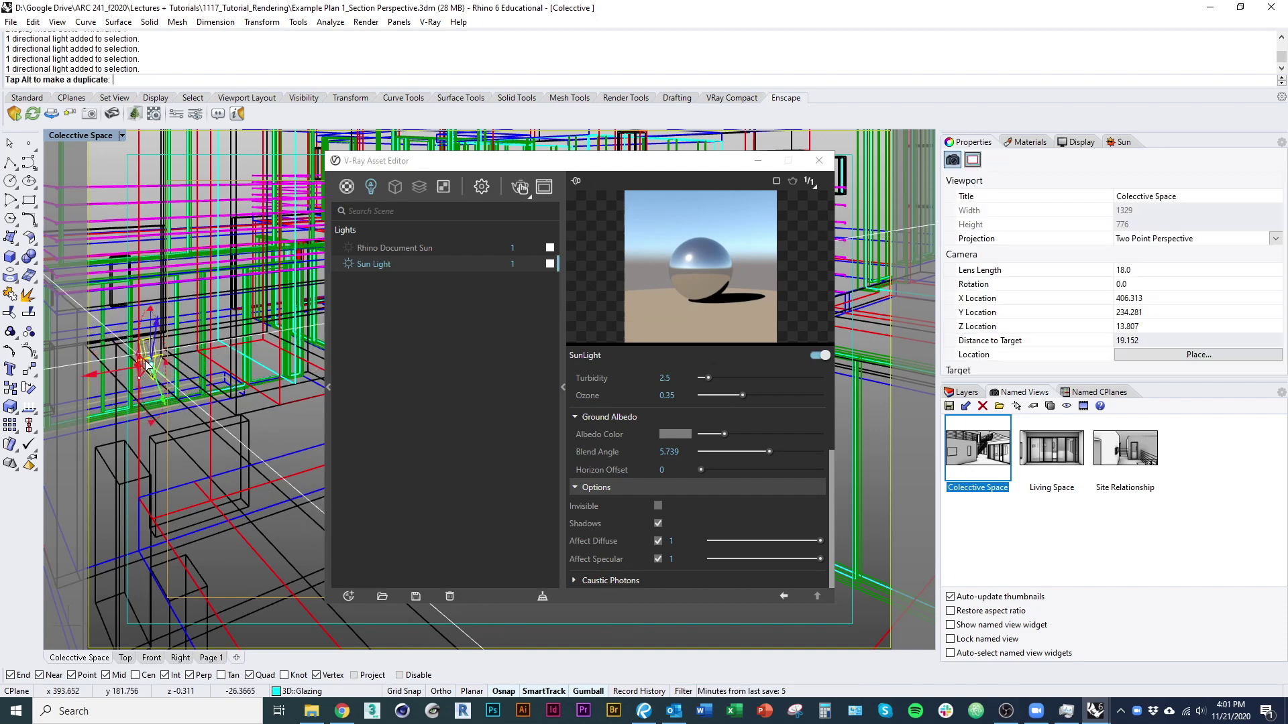
{"action": "left_click", "coordinate": [146, 367]}
{"action": "left_click", "coordinate": [179, 412]}
{"action": "left_click", "coordinate": [149, 400]}
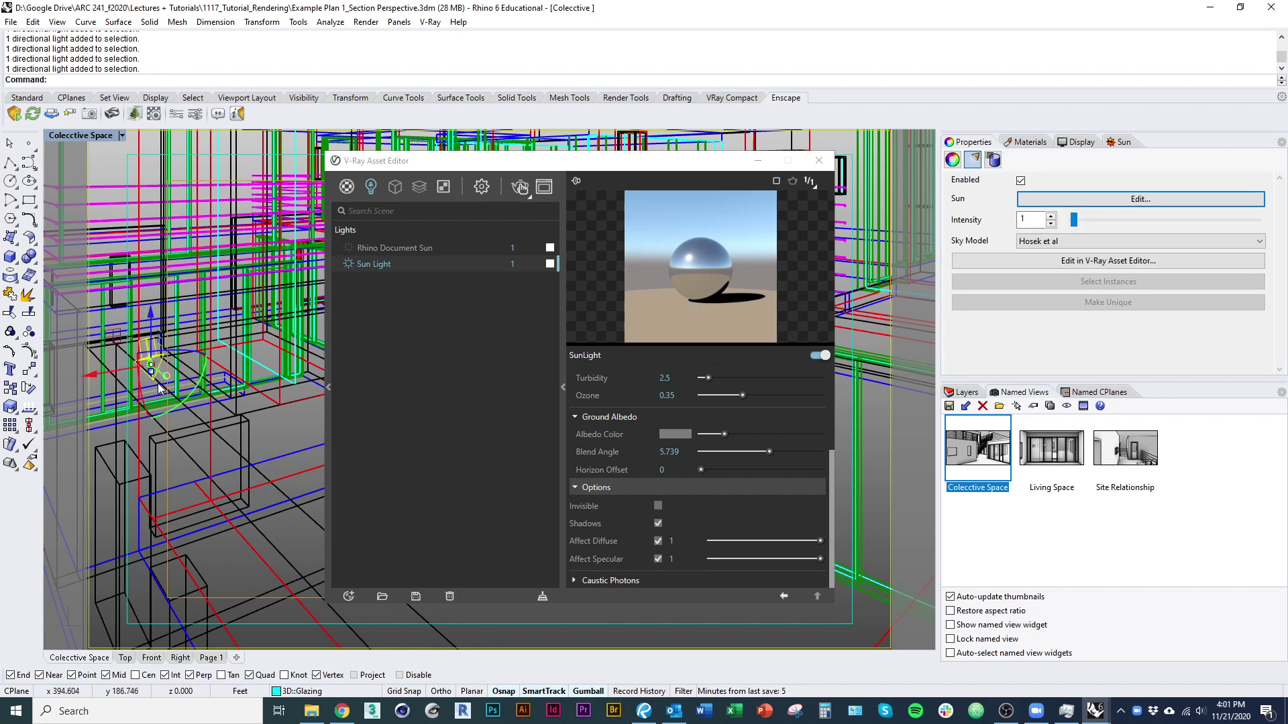
{"action": "left_click_drag", "start_coordinate": [158, 402], "coordinate": [173, 400]}
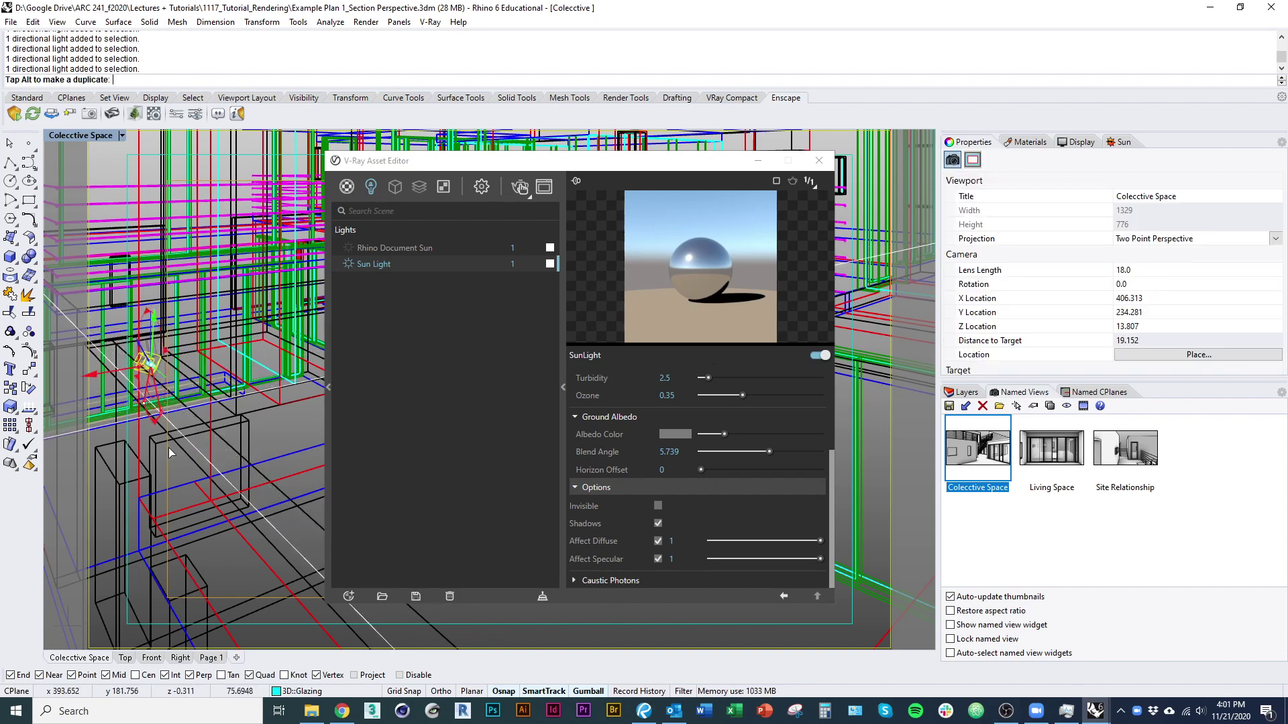
{"action": "left_click", "coordinate": [285, 427]}
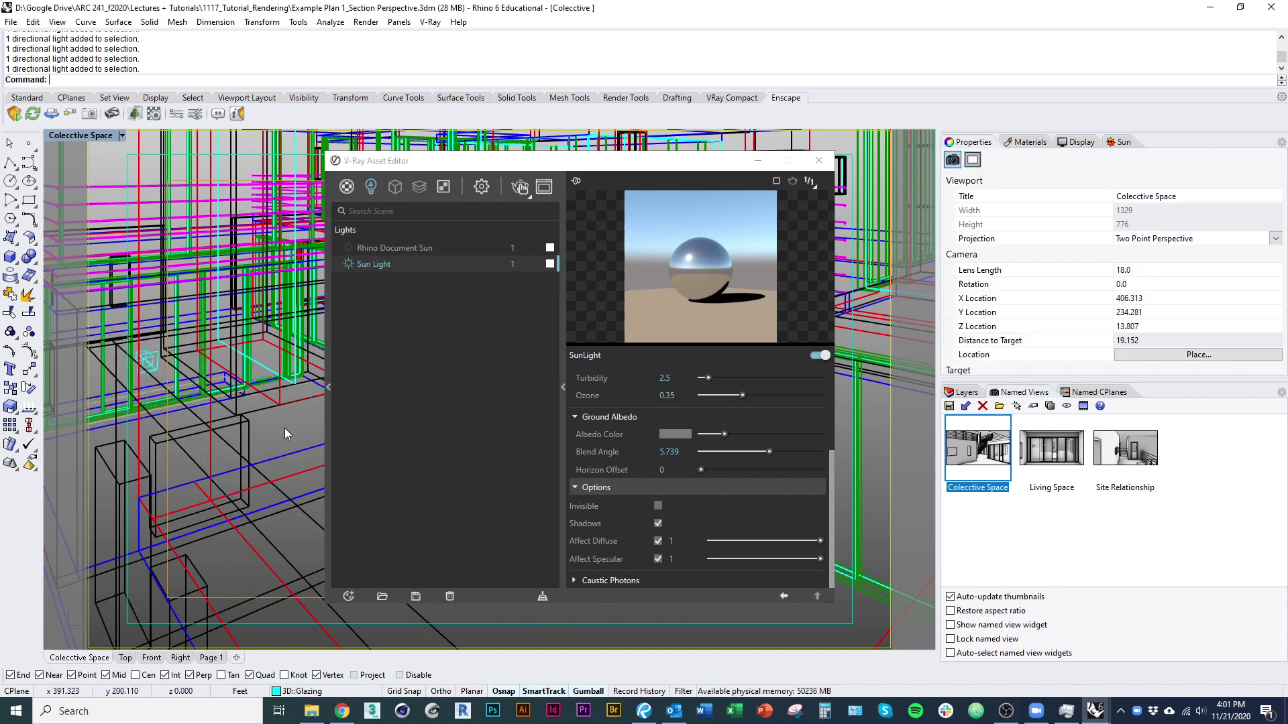
- Reselect the sun light, adjust its rotation further while viewing the model from outside, and deselect it
{"action": "left_click", "coordinate": [149, 370]}
{"action": "left_click_drag", "start_coordinate": [192, 365], "coordinate": [283, 439]}
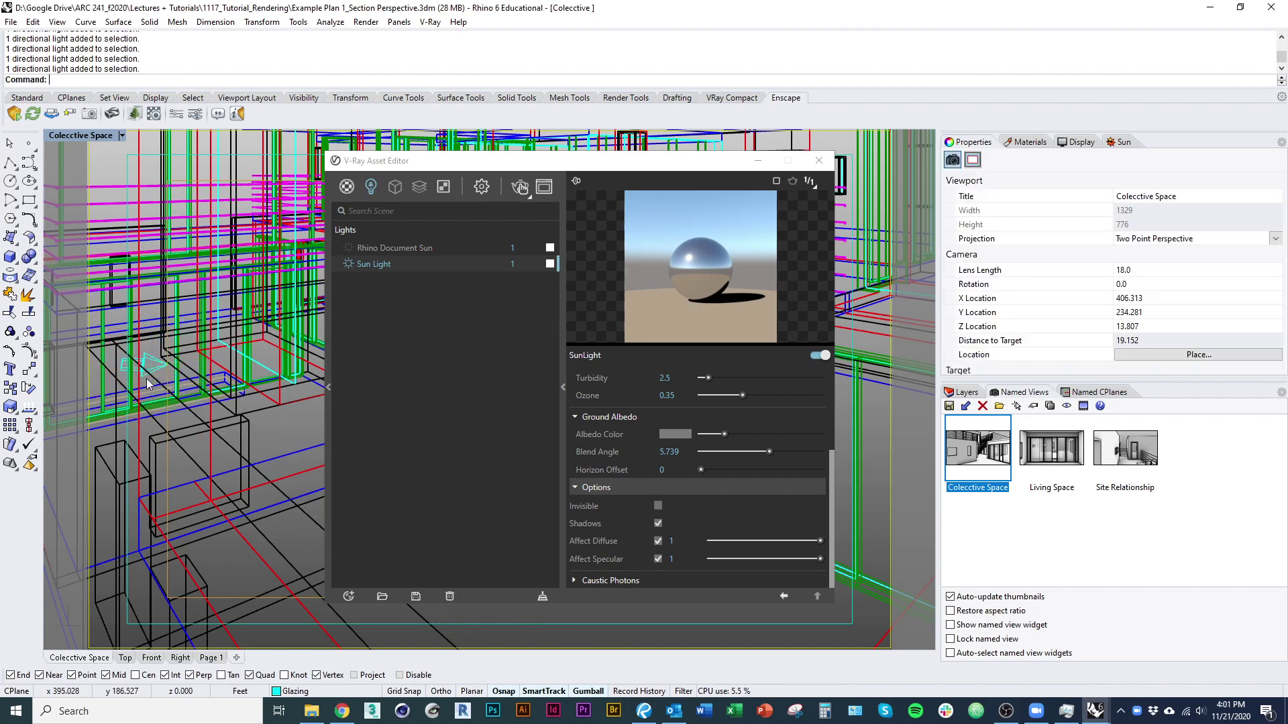
{"action": "left_click_drag", "start_coordinate": [198, 393], "coordinate": [200, 399]}
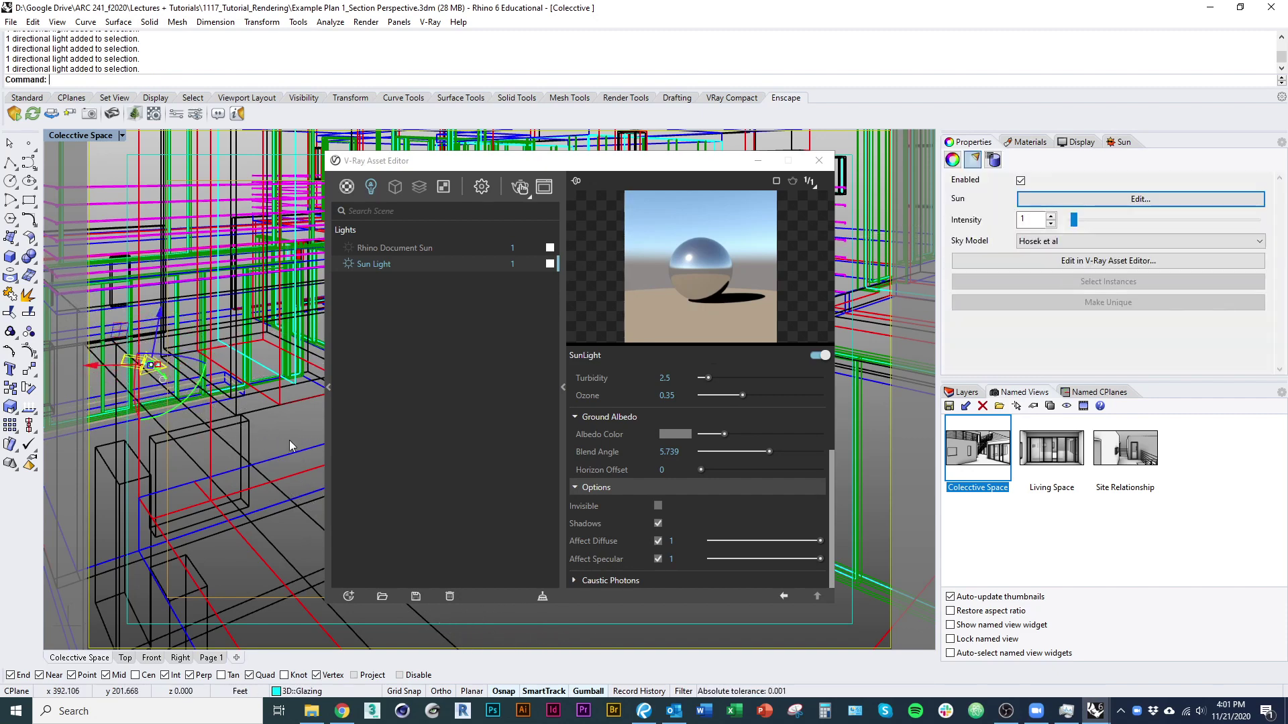
{"action": "left_click", "coordinate": [290, 445]}
{"action": "left_click", "coordinate": [149, 367]}
{"action": "right_click_drag", "start_coordinate": [225, 344], "coordinate": [273, 448]}
{"action": "right_click_drag", "start_coordinate": [148, 495], "coordinate": [230, 436]}
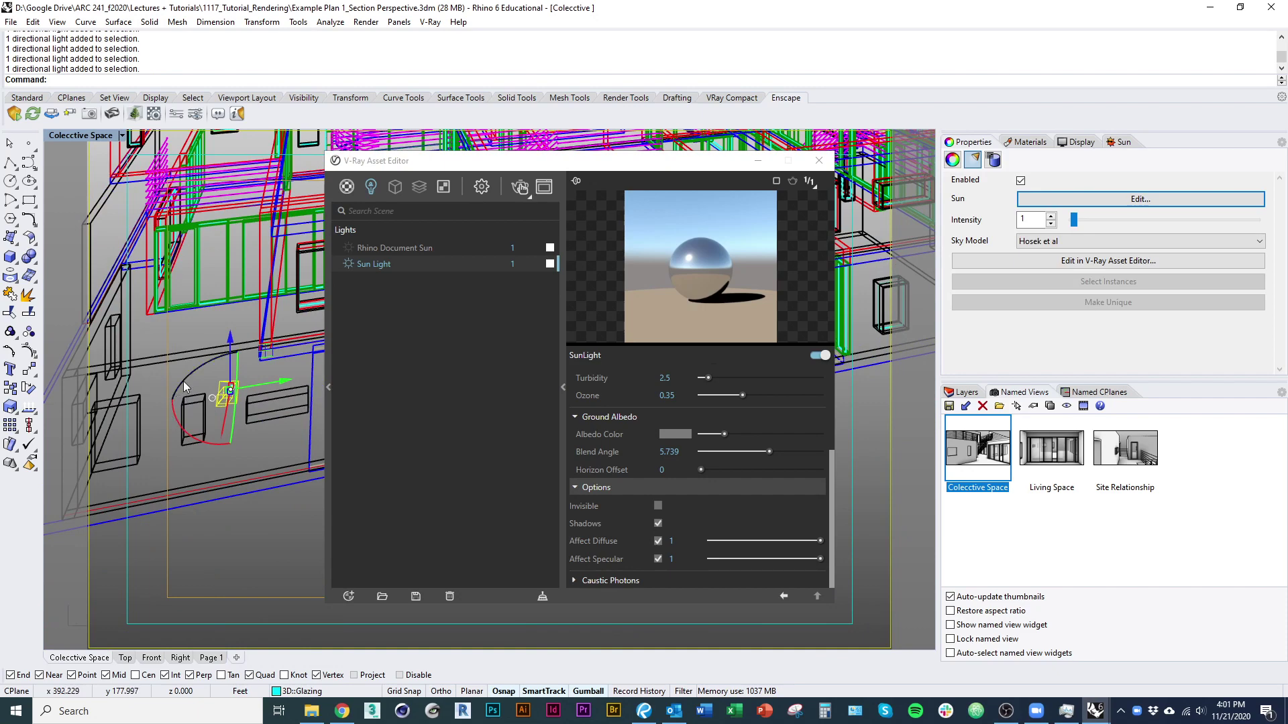
{"action": "left_click_drag", "start_coordinate": [183, 381], "coordinate": [171, 391]}
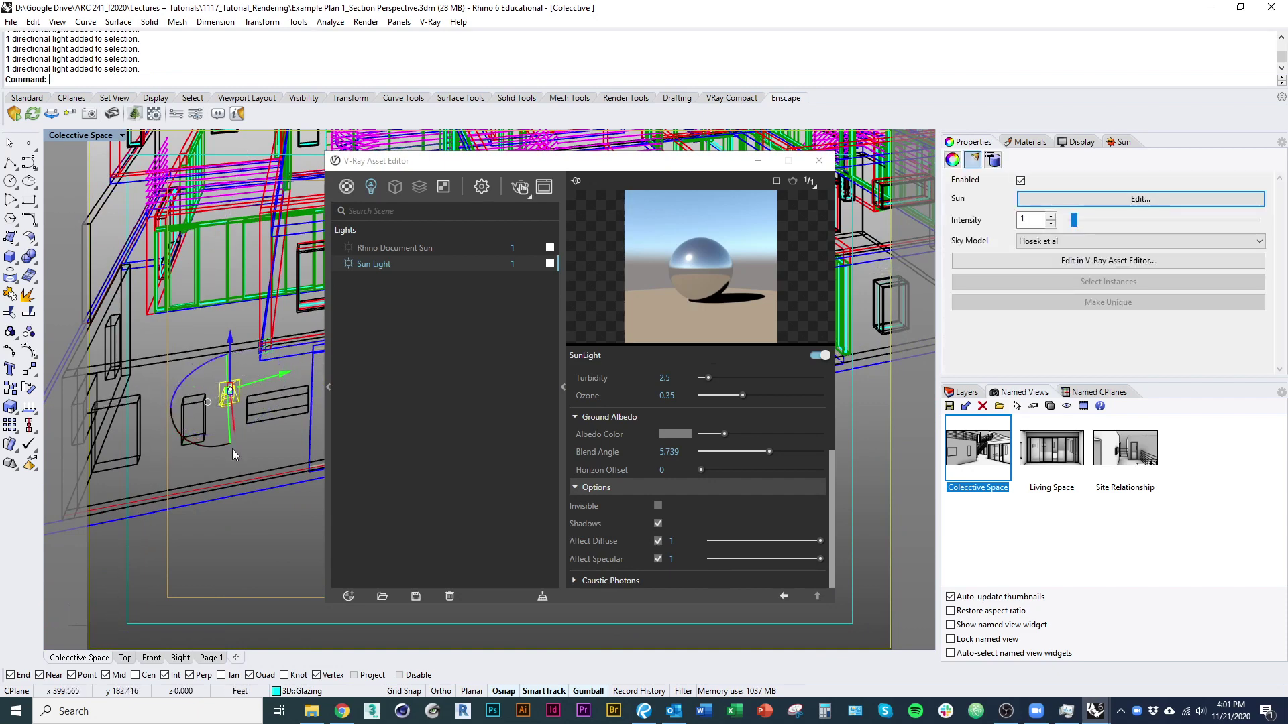
{"action": "key", "text": "Escape"}
- Close the Asset Editor, restore the Colecctive Space named view, and rotate the sun light slightly with the gumball
{"action": "left_click", "coordinate": [620, 176]}
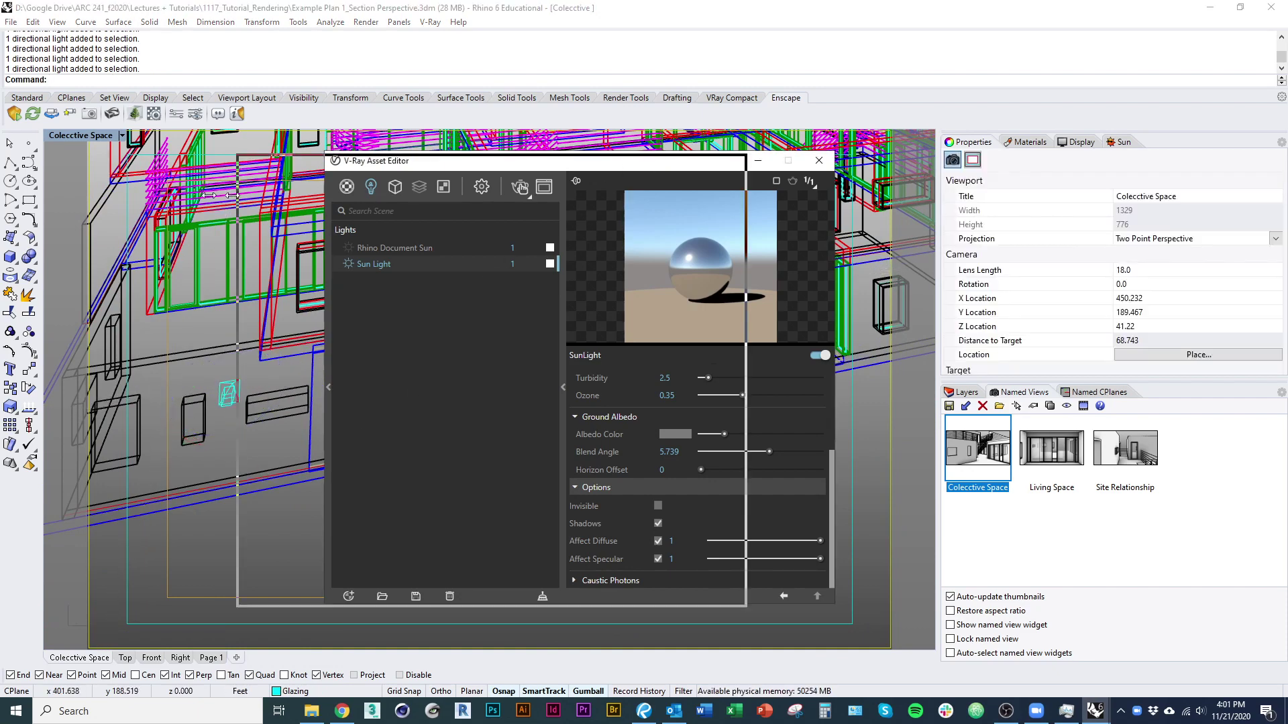
{"action": "left_click", "coordinate": [818, 160]}
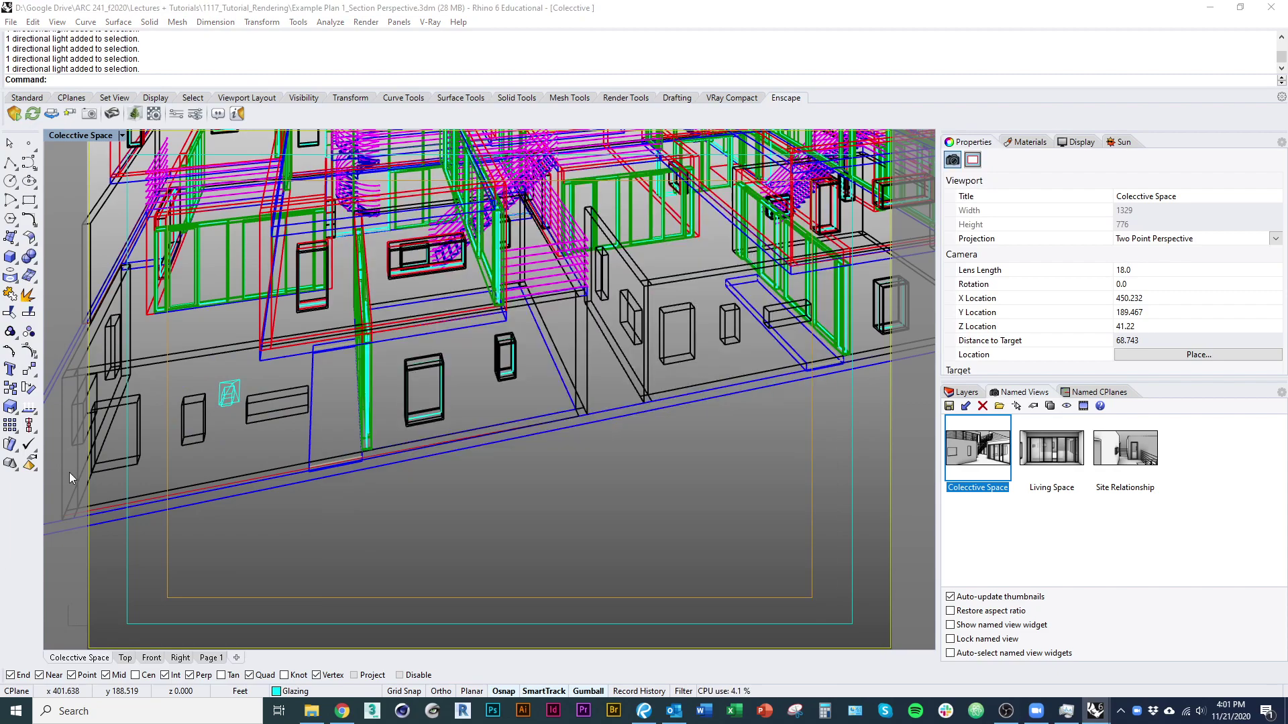
{"action": "right_click_drag", "start_coordinate": [72, 477], "coordinate": [409, 453]}
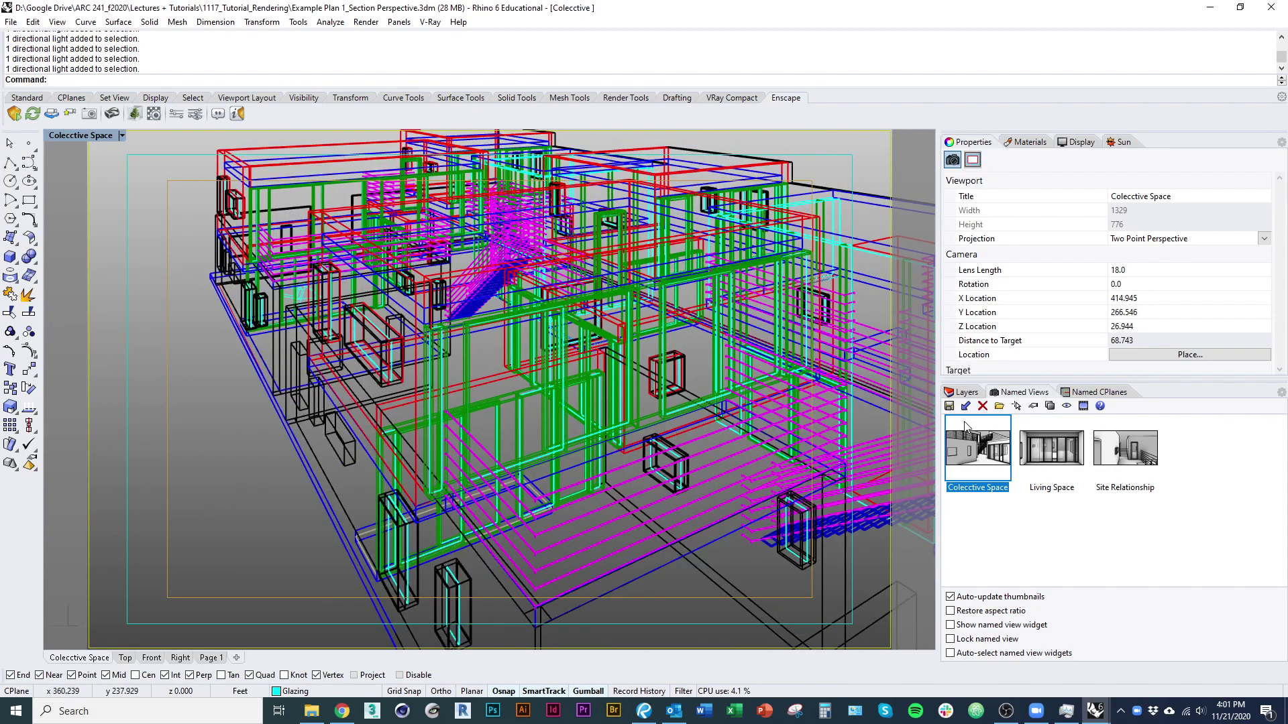
{"action": "double_click", "coordinate": [994, 454]}
{"action": "left_click", "coordinate": [153, 492]}
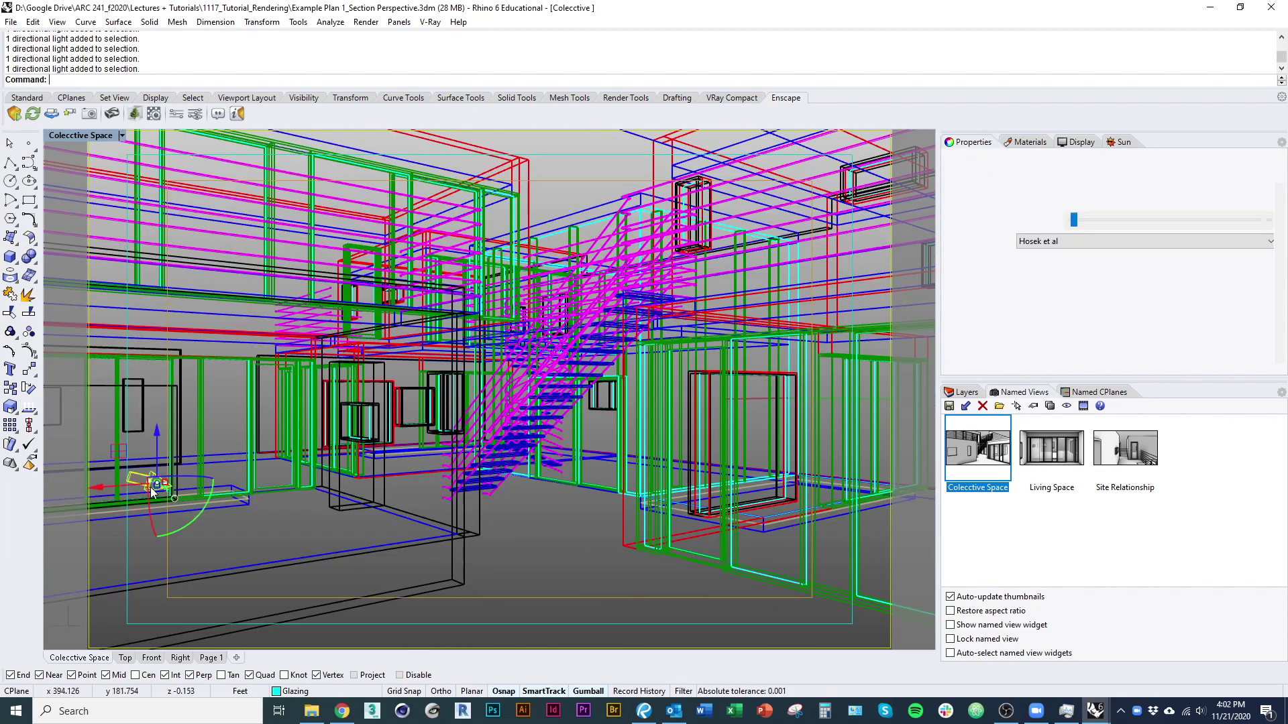
{"action": "left_click_drag", "start_coordinate": [199, 512], "coordinate": [243, 536]}
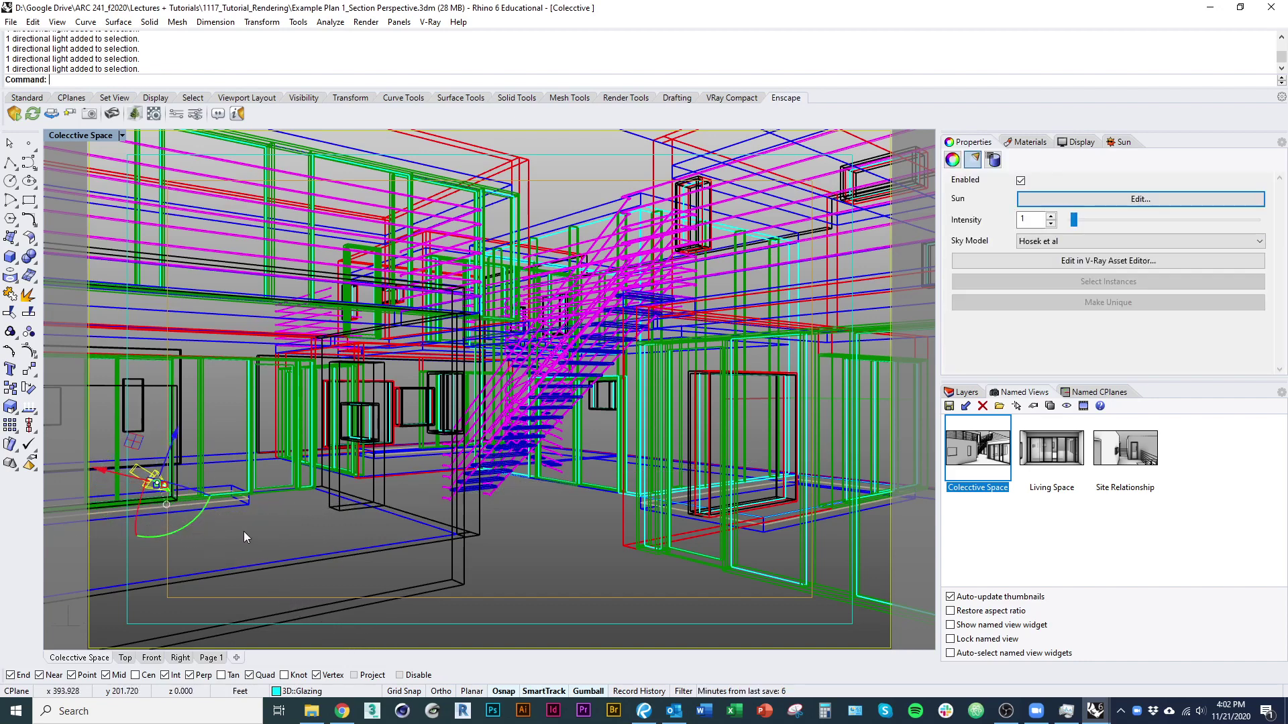
{"action": "key", "text": "Escape"}
- Run an interactive V-Ray render of the Colecctive Space view to check the sunlight, stop it, and close the frame buffer
{"action": "key", "text": "alt+Tab"}
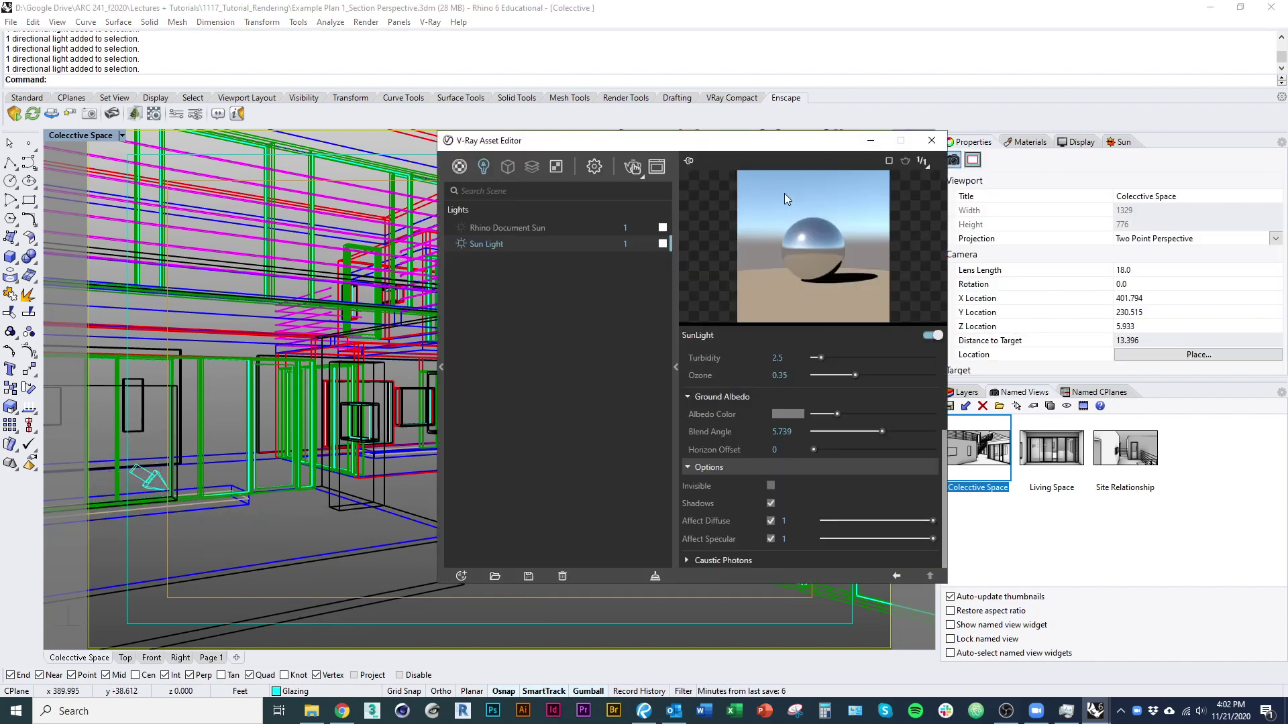
{"action": "left_click", "coordinate": [631, 169]}
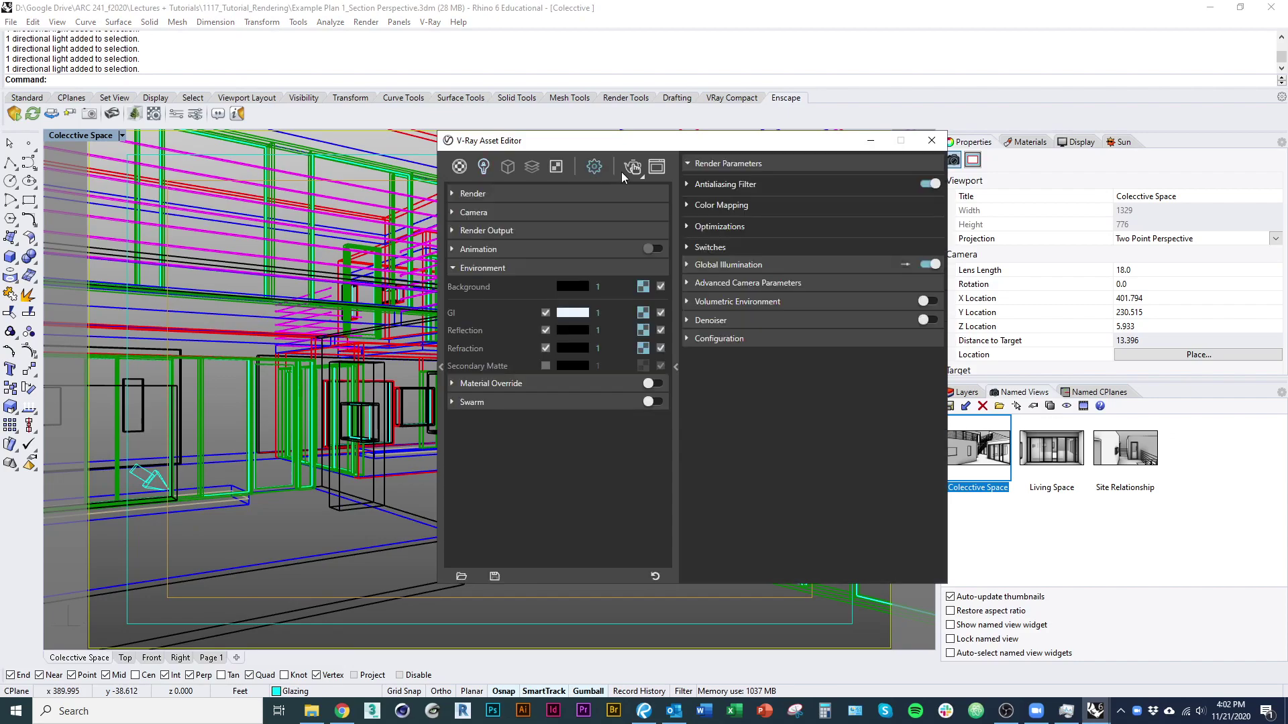
{"action": "left_click", "coordinate": [633, 168]}
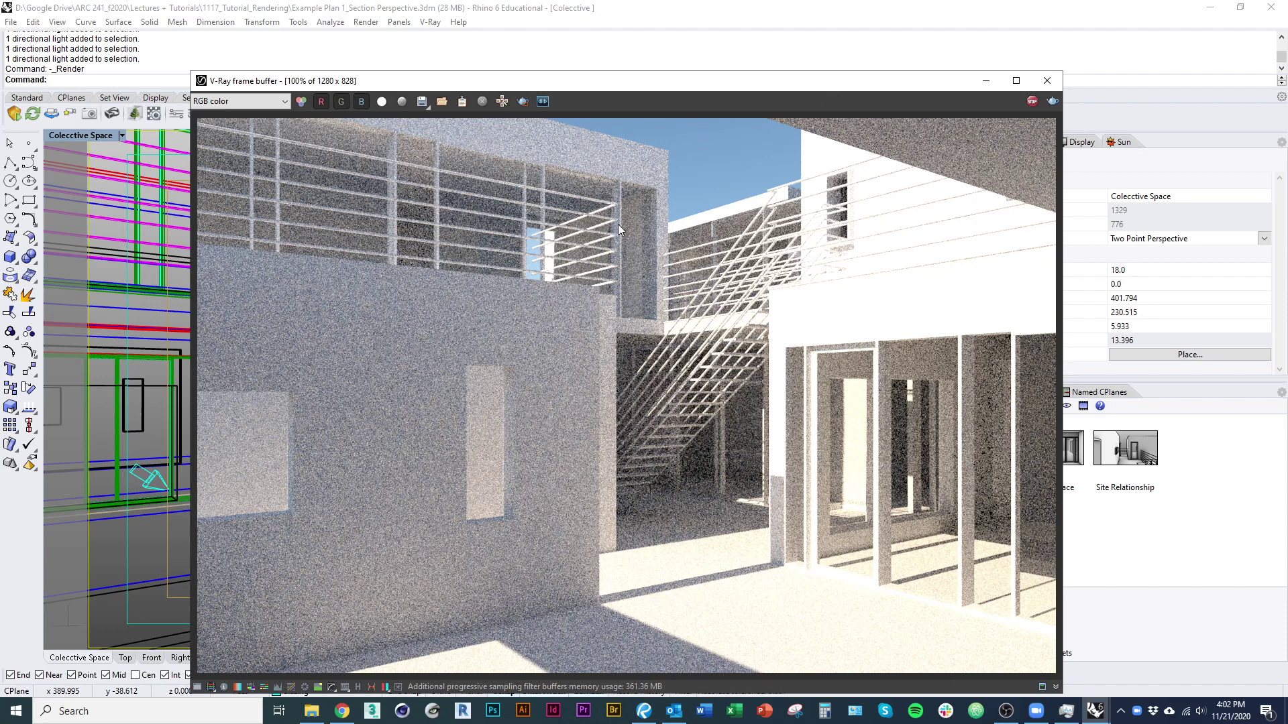
{"action": "left_click", "coordinate": [1031, 101]}
{"action": "left_click", "coordinate": [1047, 80]}
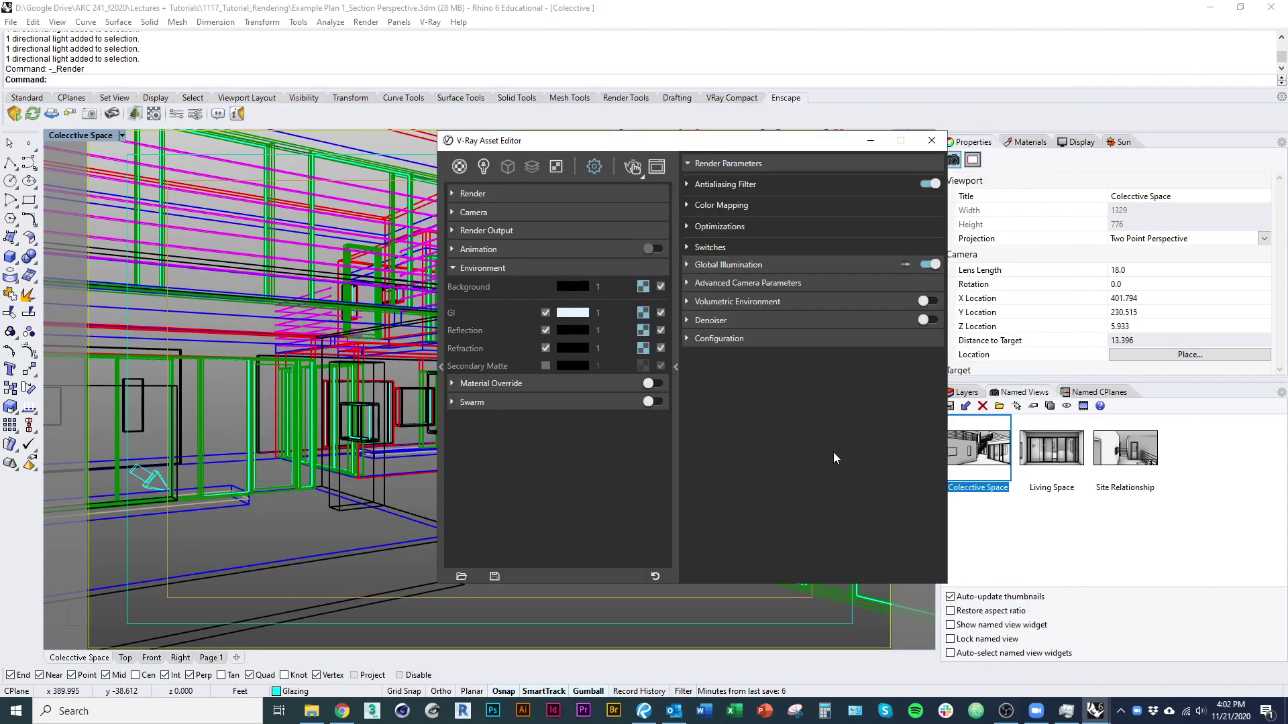
- Clear the Asset Editor from the viewport and set the Colecctive Space view to Shaded display mode
{"action": "left_click_drag", "start_coordinate": [786, 148], "coordinate": [749, 149]}
{"action": "left_click", "coordinate": [216, 376]}
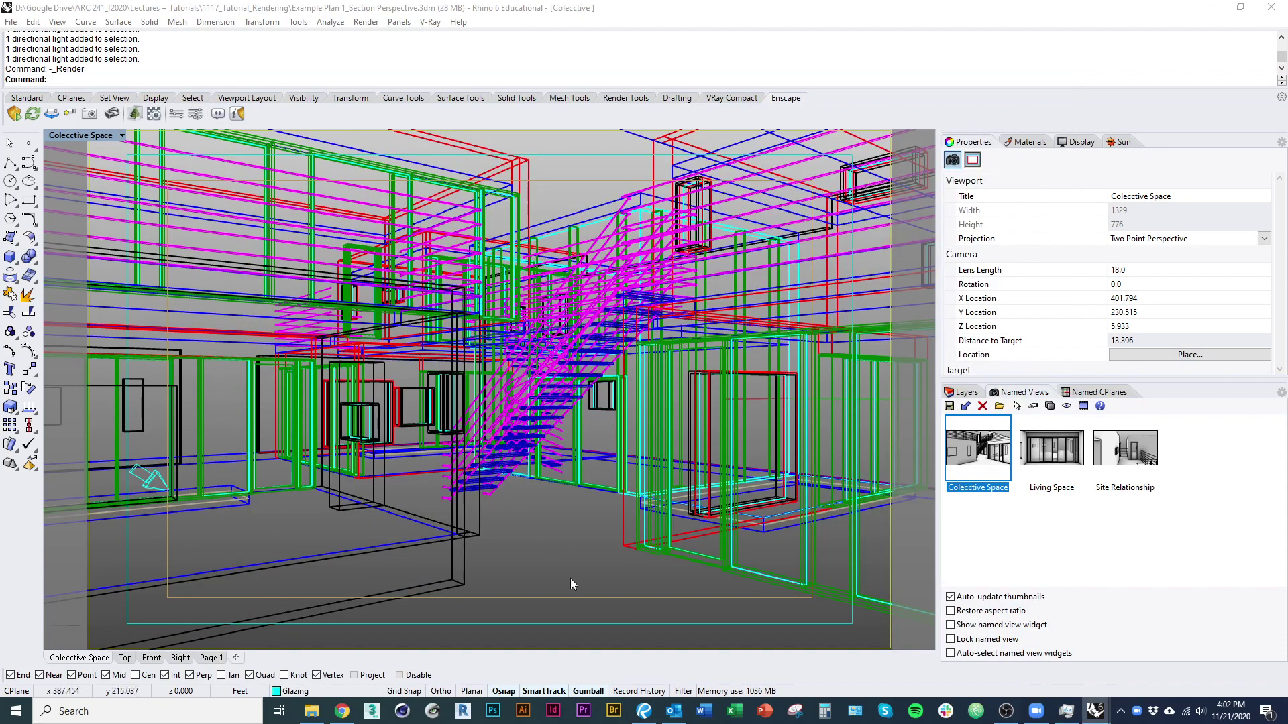
{"action": "key", "text": "ctrl+alt+s"}
- Offset the sliding door's glazing surface into a solid with OffsetSrf at a distance of 0.5"
{"action": "left_click", "coordinate": [675, 510]}
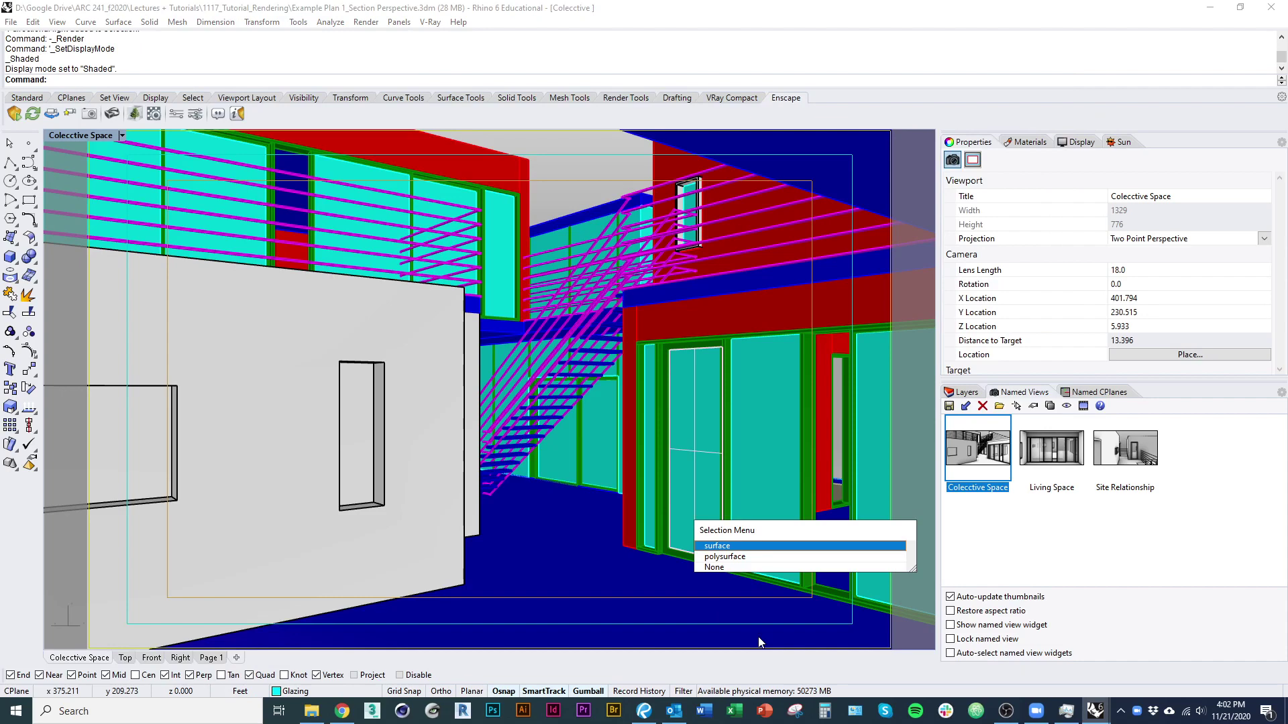
{"action": "key", "text": "Escape"}
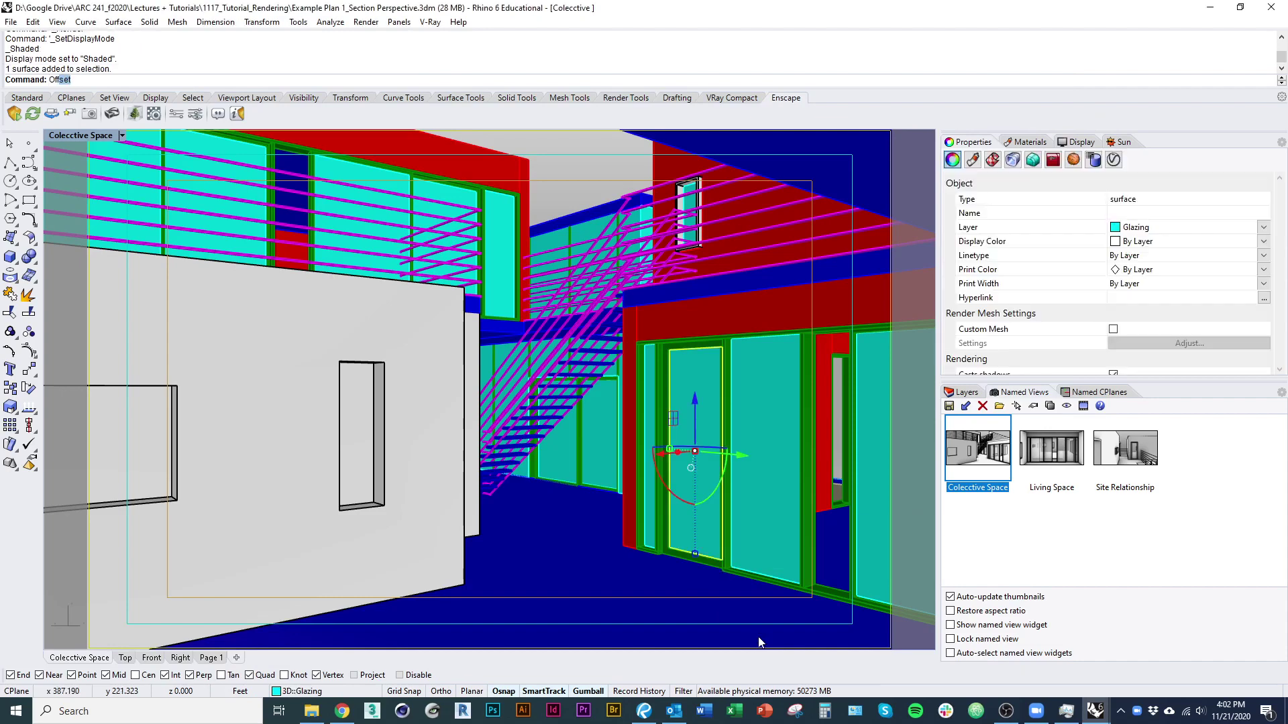
{"action": "type", "text": "OffsetSrf"}
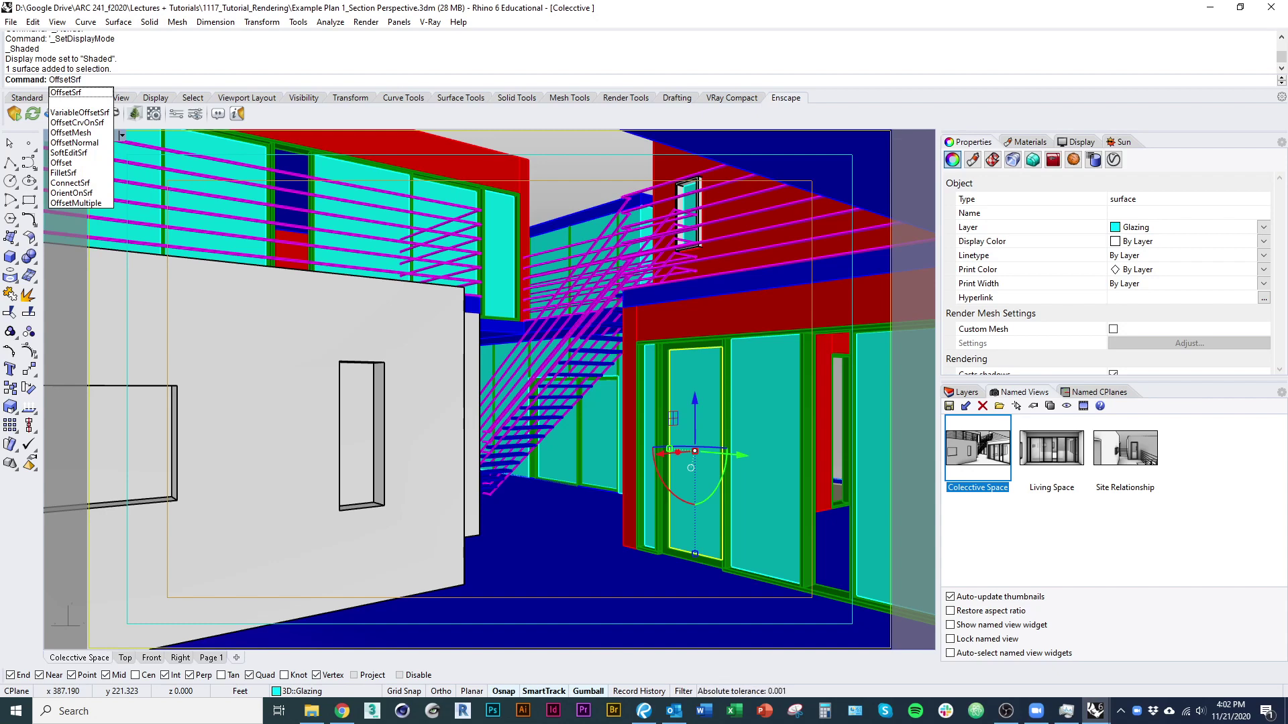
{"action": "key", "text": "Return"}
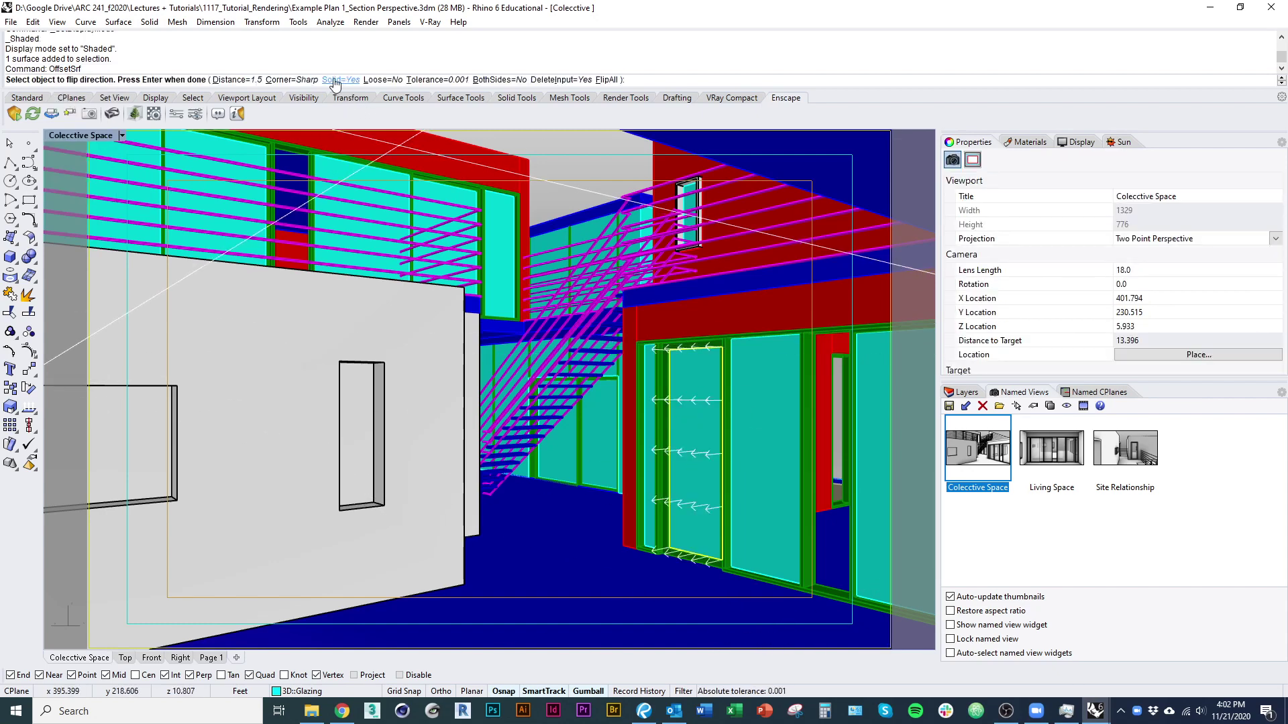
{"action": "left_click", "coordinate": [240, 79]}
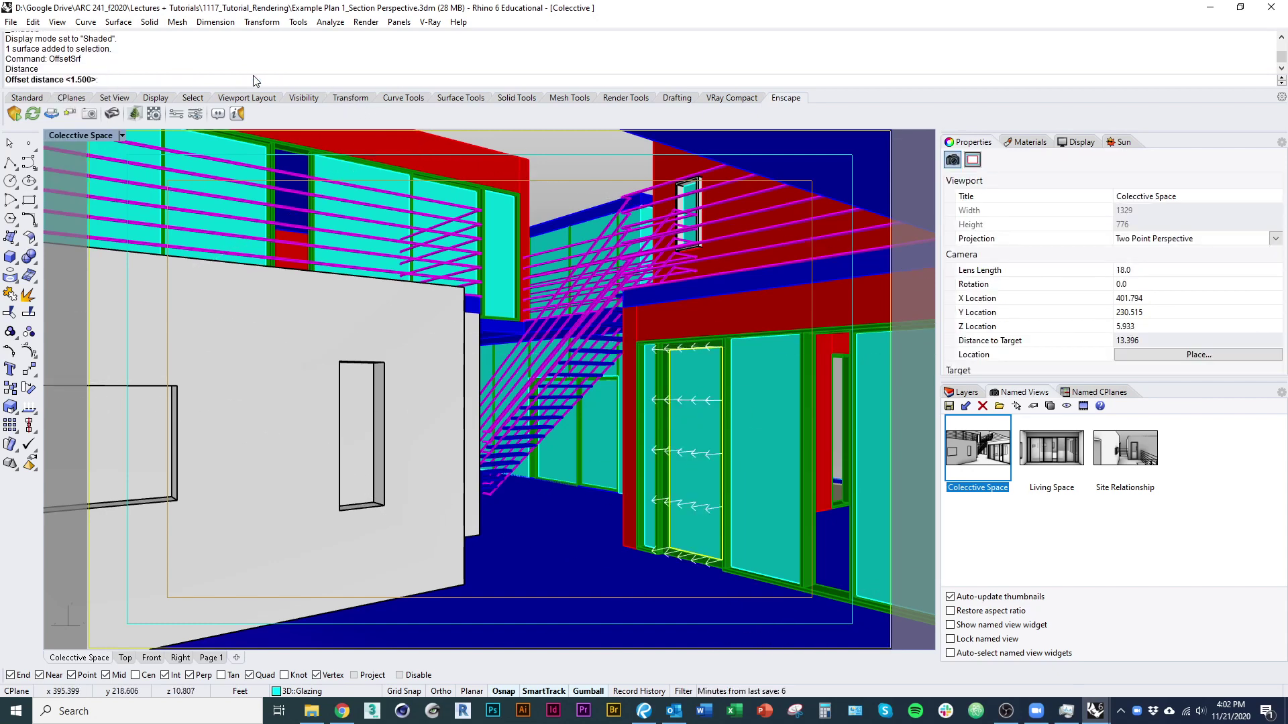
{"action": "type", "text": "0.5\""}
{"action": "key", "text": "Return"}
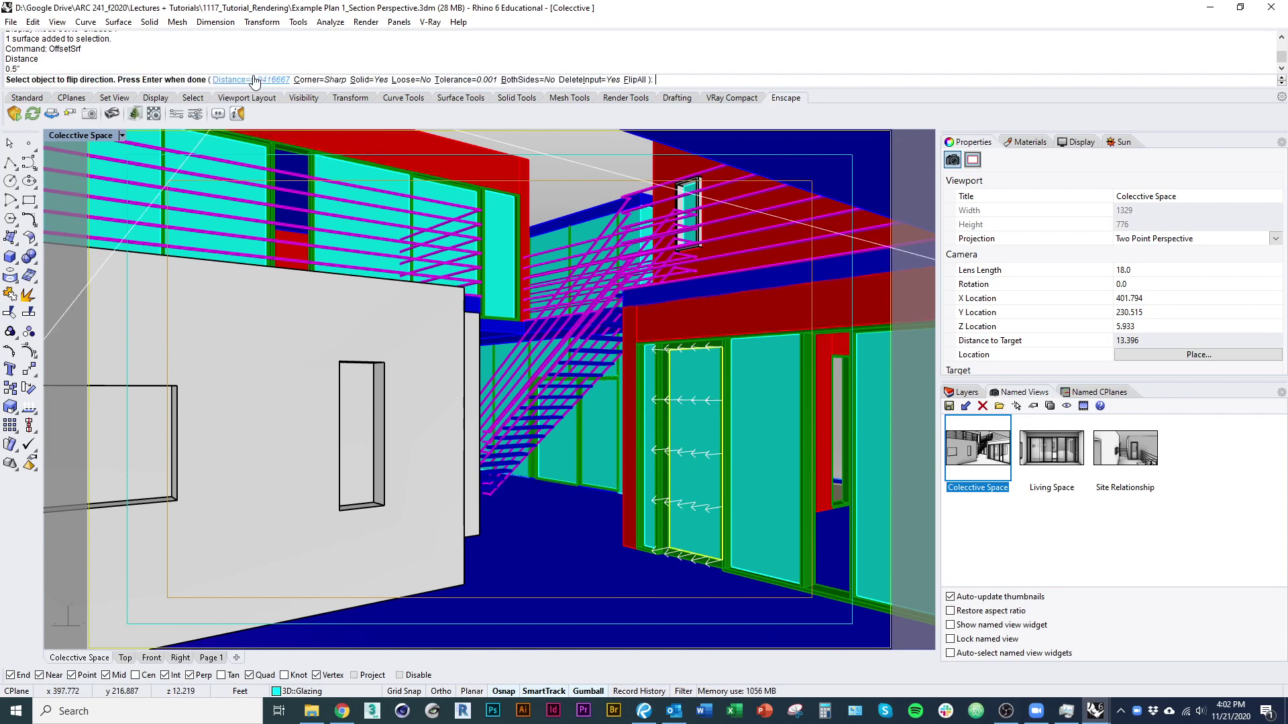
{"action": "key", "text": "Return"}
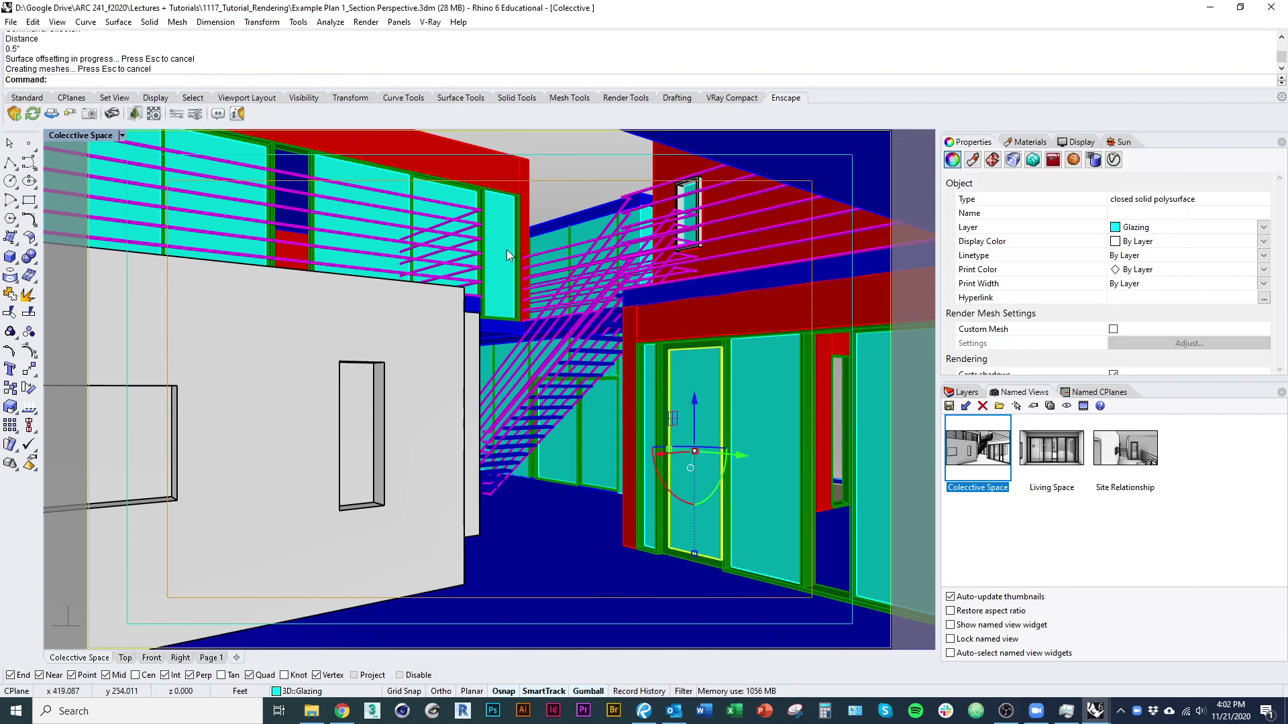
- Render the Colecctive Space view again to check the thickened glass pane in the V-Ray frame buffer
{"action": "left_click", "coordinate": [134, 114]}
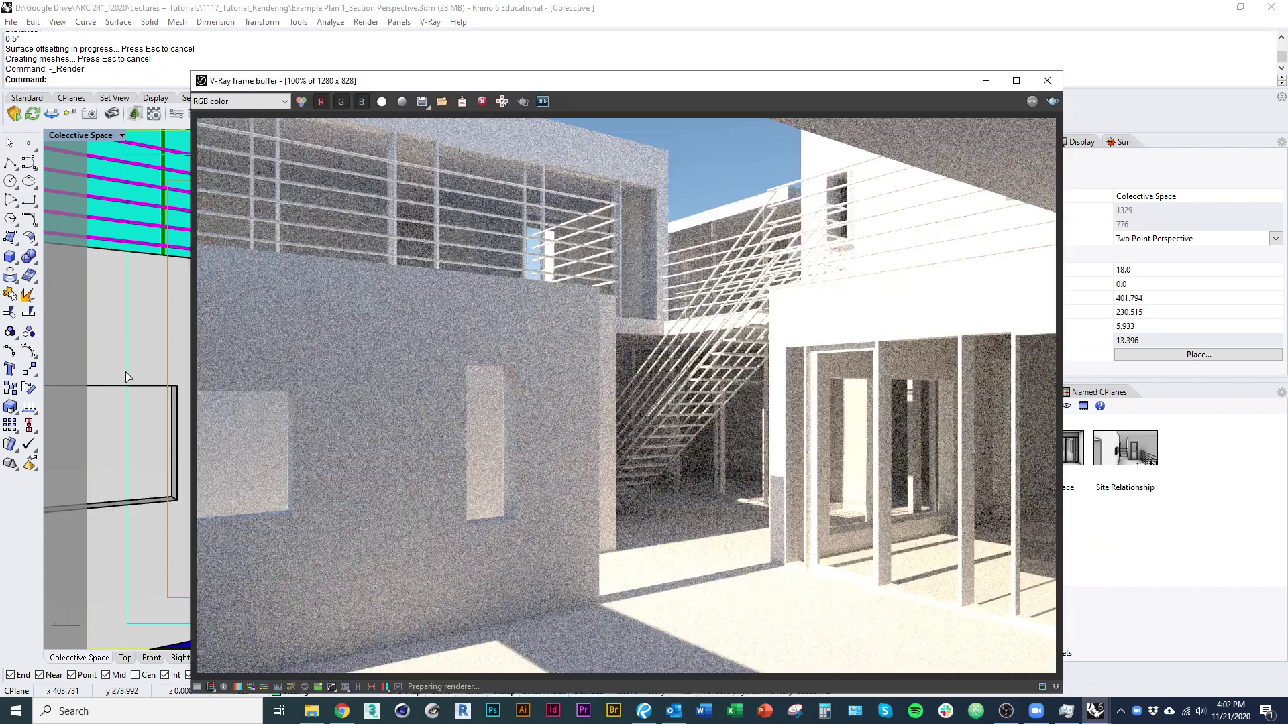
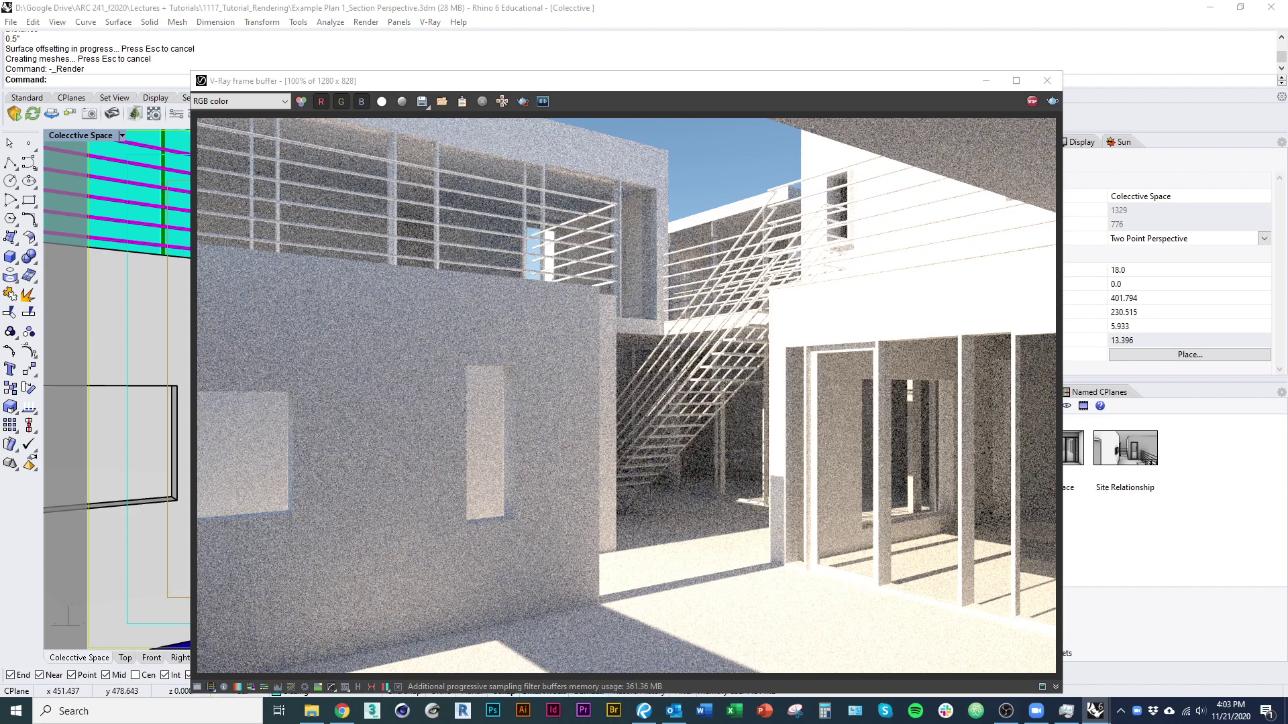
- Stop and restart the interactive V-Ray render, and bring the Asset Editor's settings back in front of the frame buffer
{"action": "left_click", "coordinate": [408, 228]}
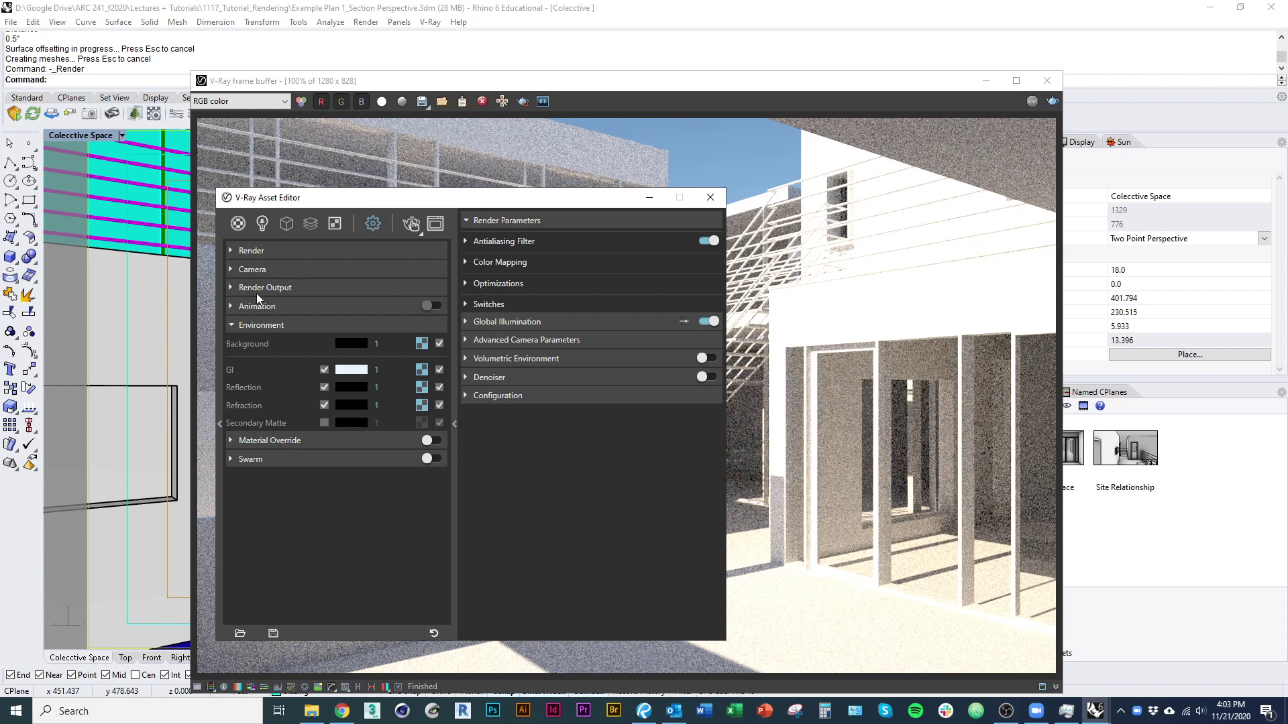
{"action": "left_click", "coordinate": [409, 225]}
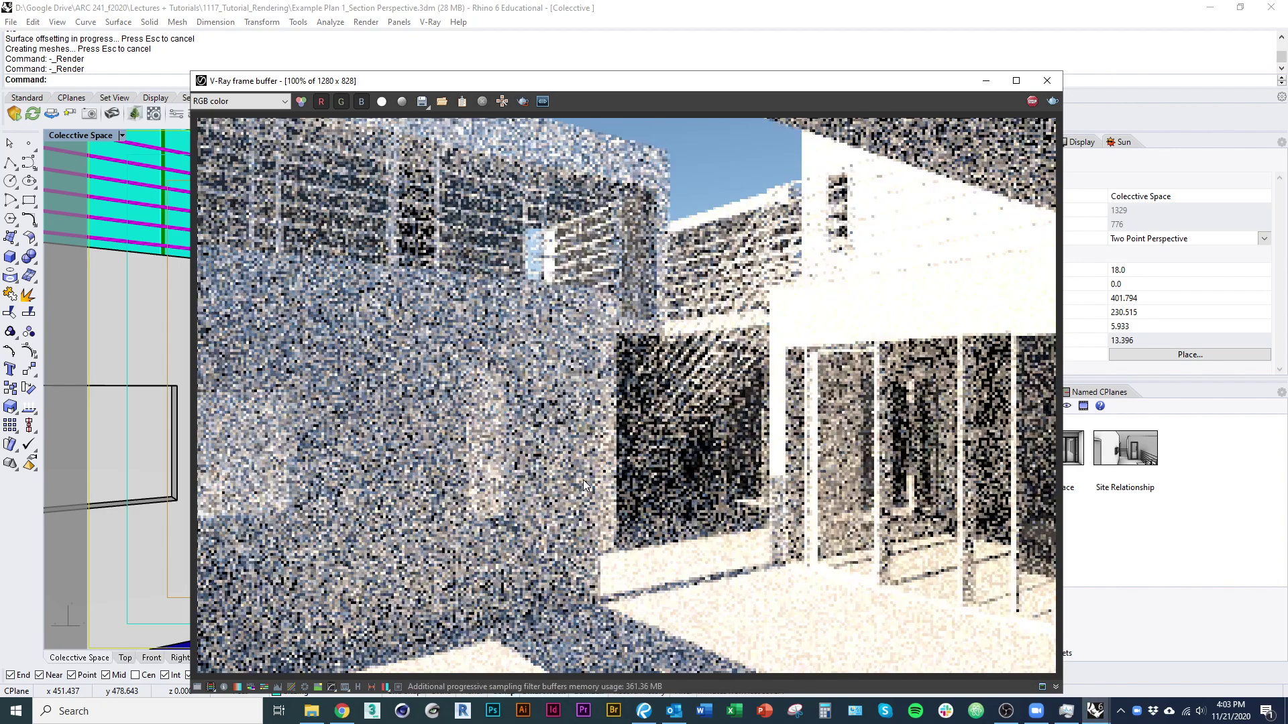
{"action": "key", "text": "alt+Tab"}
{"action": "key", "text": "alt+Tab"}
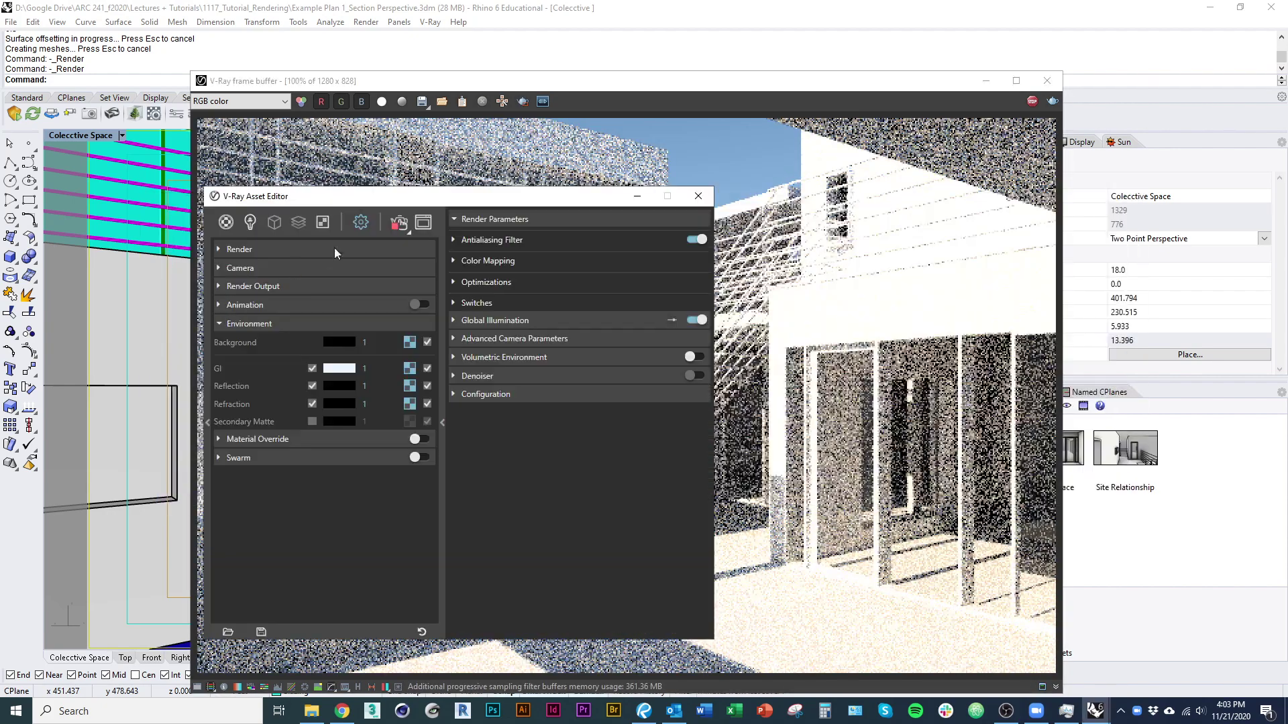
- Raise the camera's exposure value to 17.44 and arrange the Asset Editor and frame buffer side by side
{"action": "left_click", "coordinate": [240, 270]}
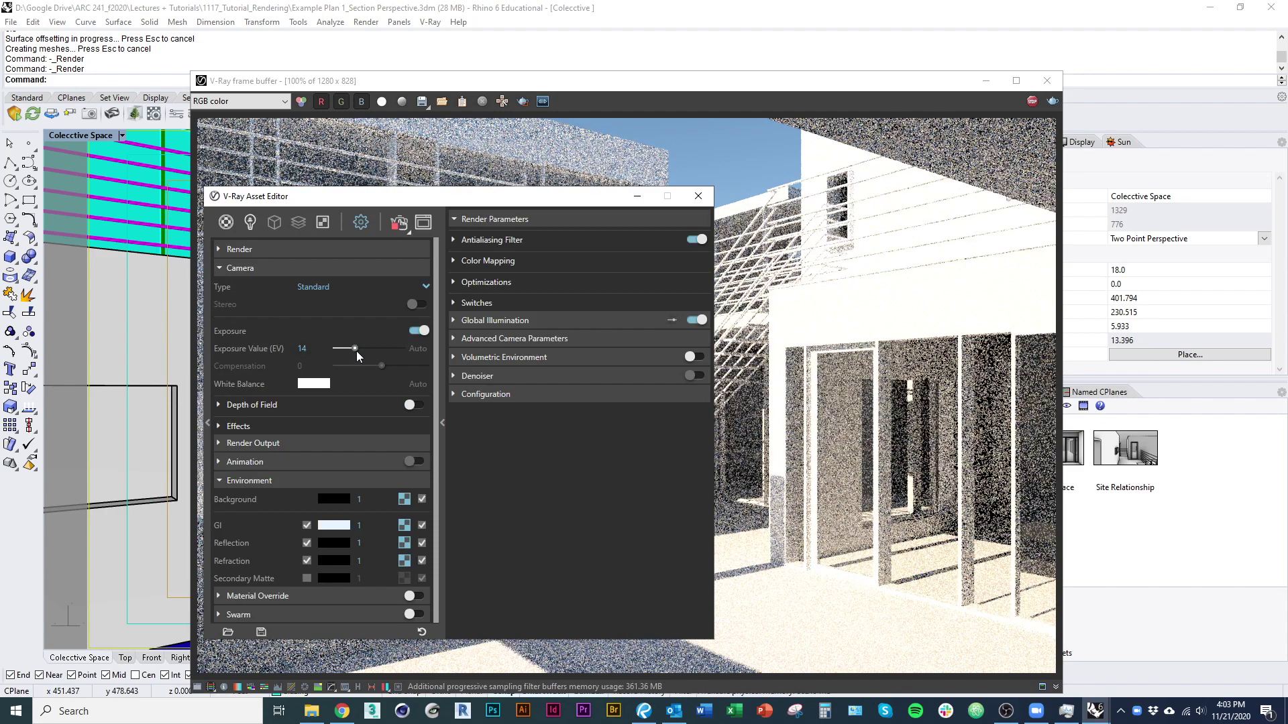
{"action": "mouse_move", "coordinate": [356, 352]}
{"action": "left_mouse_down"}
{"action": "mouse_move", "coordinate": [366, 348]}
{"action": "mouse_move", "coordinate": [348, 348]}
{"action": "left_mouse_up"}
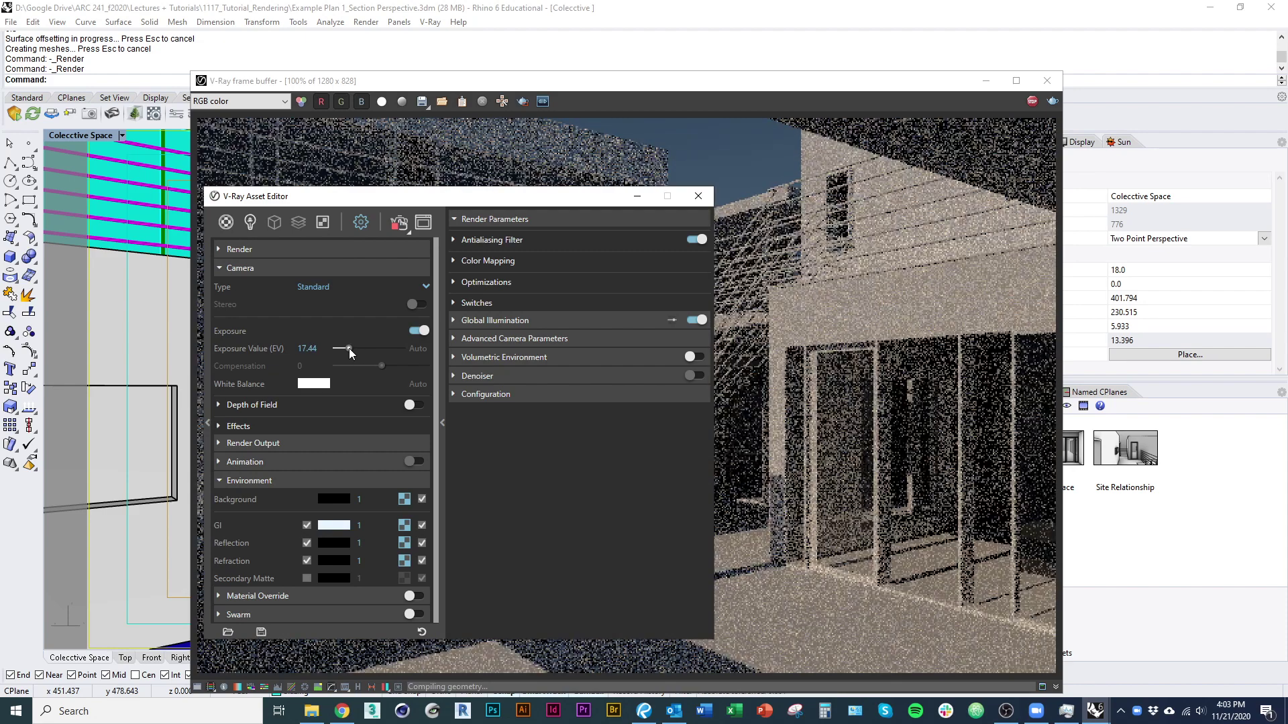
{"action": "left_click_drag", "start_coordinate": [401, 203], "coordinate": [285, 205]}
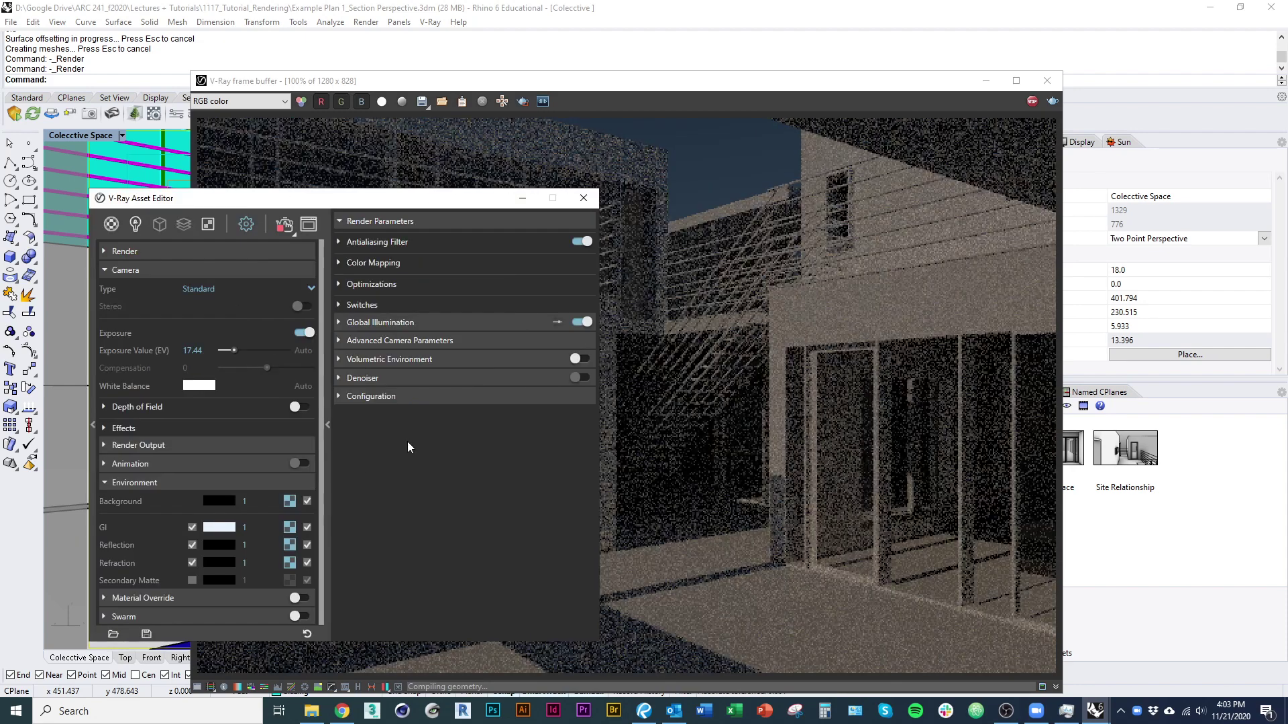
{"action": "left_click", "coordinate": [328, 436]}
{"action": "left_click_drag", "start_coordinate": [659, 80], "coordinate": [796, 62]}
- Try camera exposure values of 14.64 and 17.04, and set the exposure value to 14
{"action": "left_click_drag", "start_coordinate": [234, 351], "coordinate": [240, 351]}
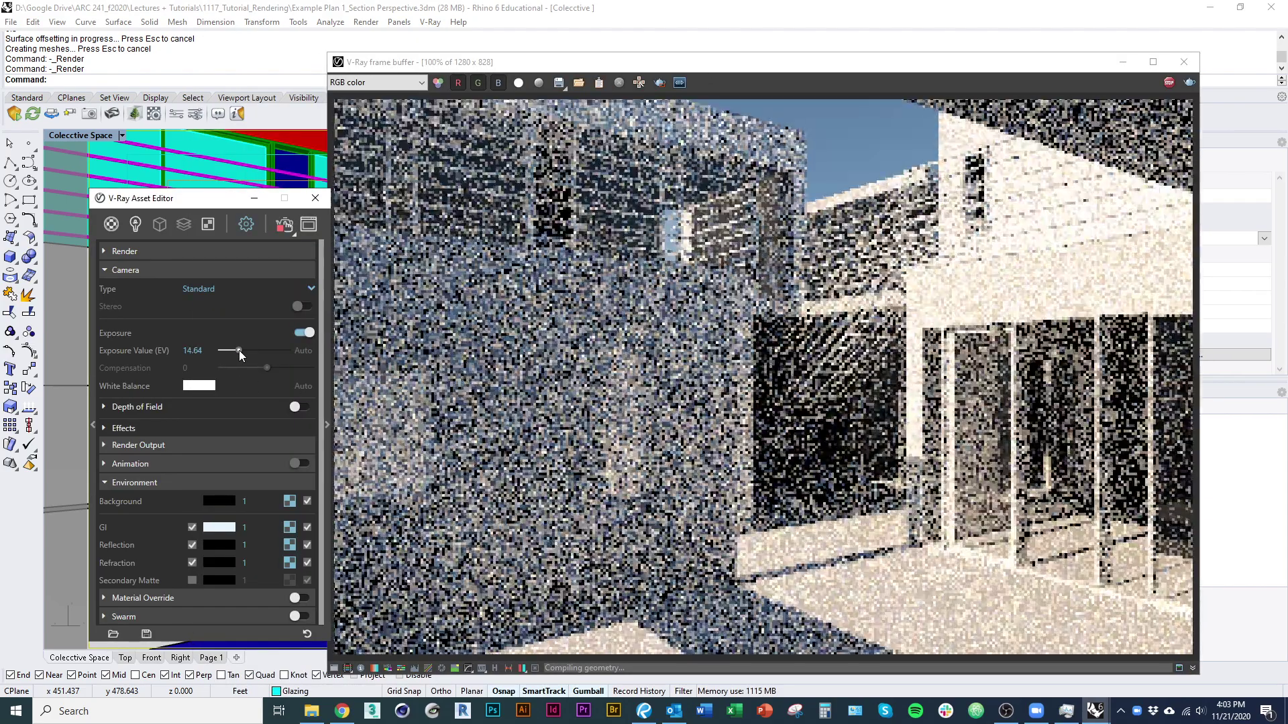
{"action": "left_click_drag", "start_coordinate": [240, 350], "coordinate": [236, 351]}
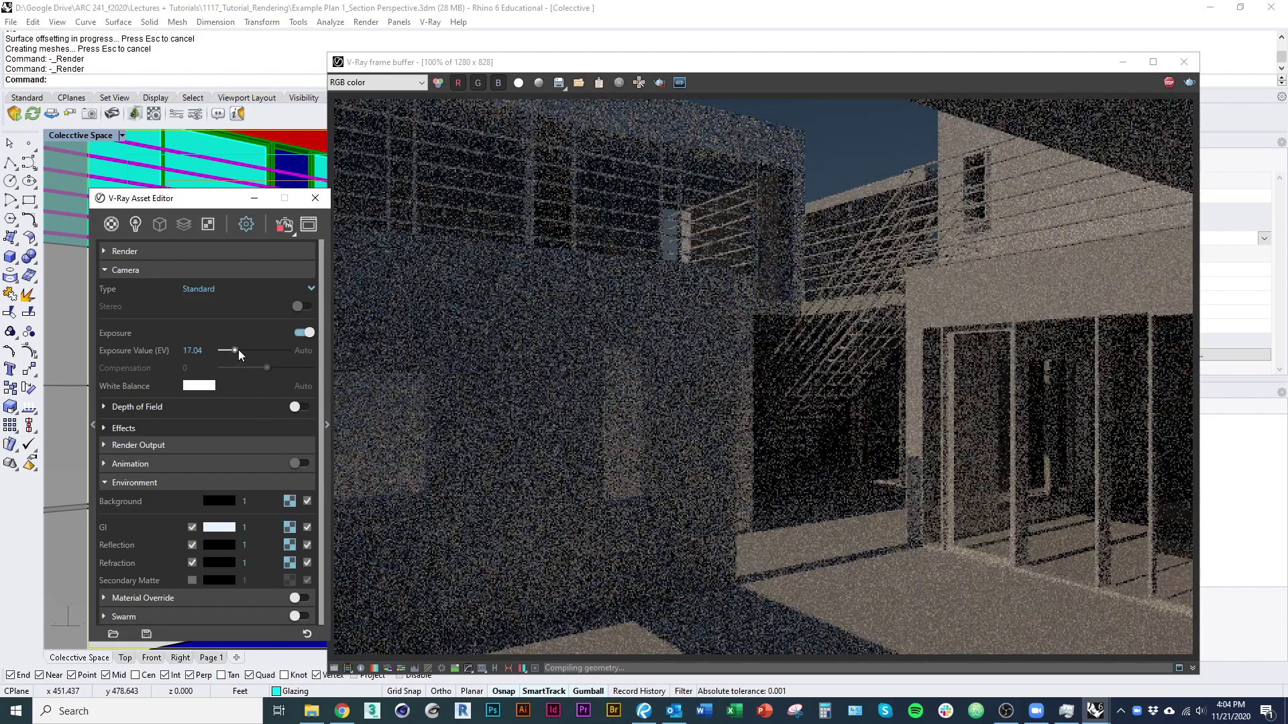
{"action": "double_click", "coordinate": [197, 350]}
{"action": "type", "text": "14"}
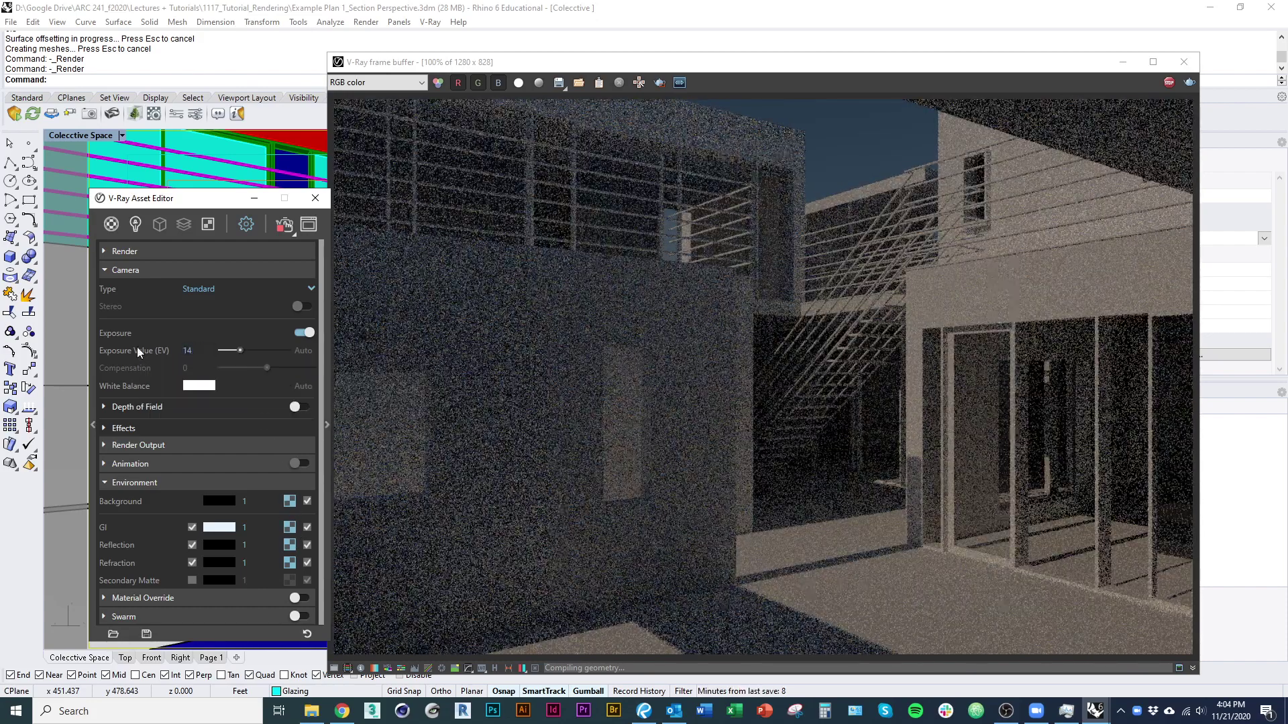
{"action": "key", "text": "Return"}
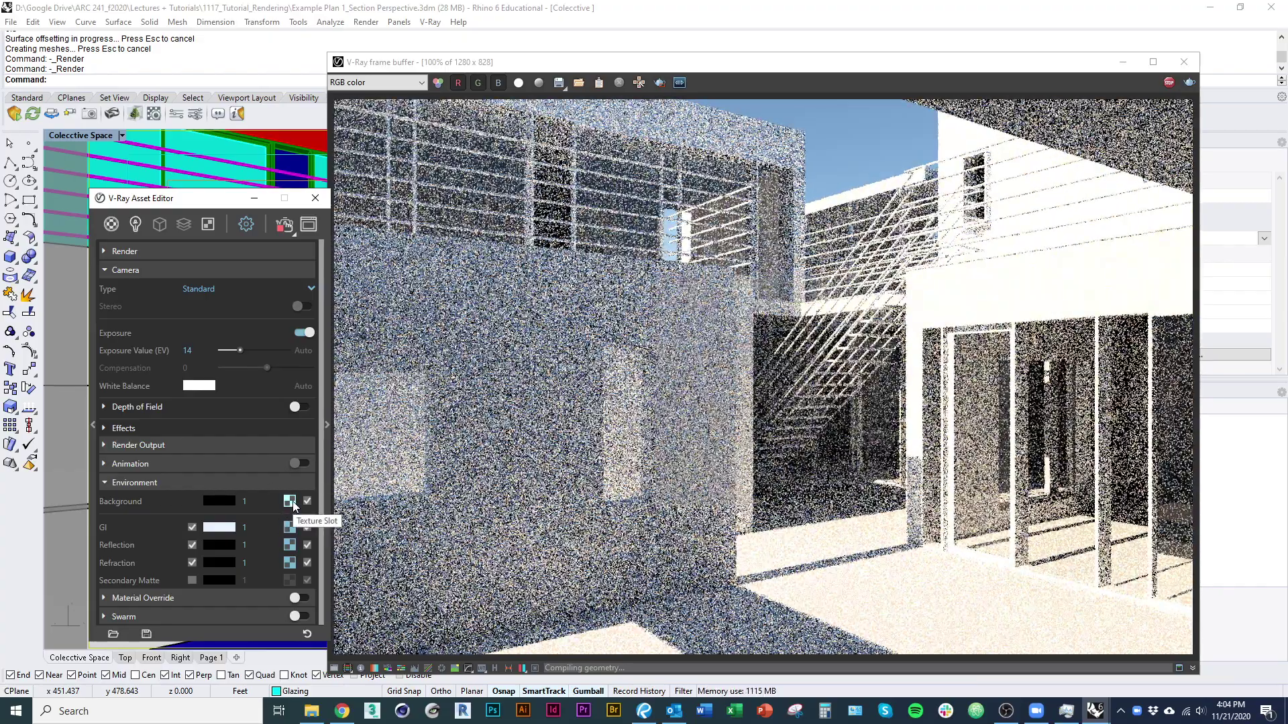
- Look at the environment background's sky texture and review the Sun Light's parameters and options
{"action": "left_click", "coordinate": [290, 502]}
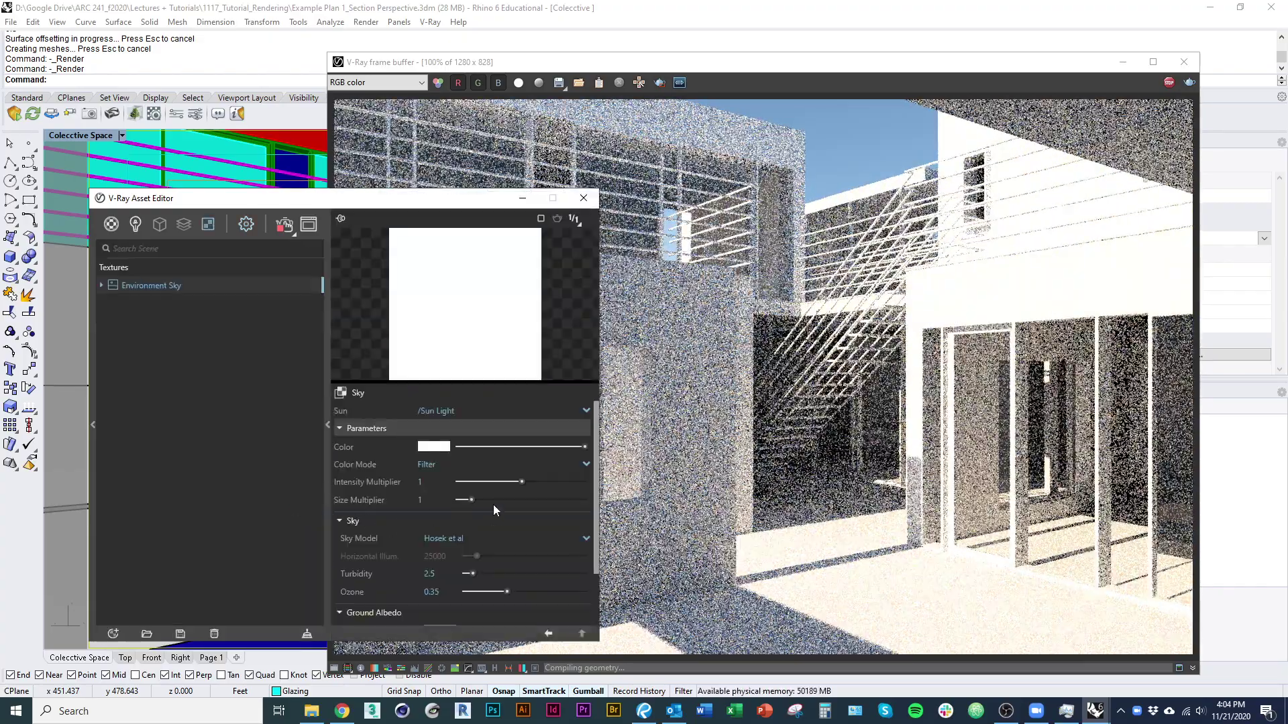
{"action": "left_click", "coordinate": [326, 425]}
{"action": "left_click", "coordinate": [136, 223]}
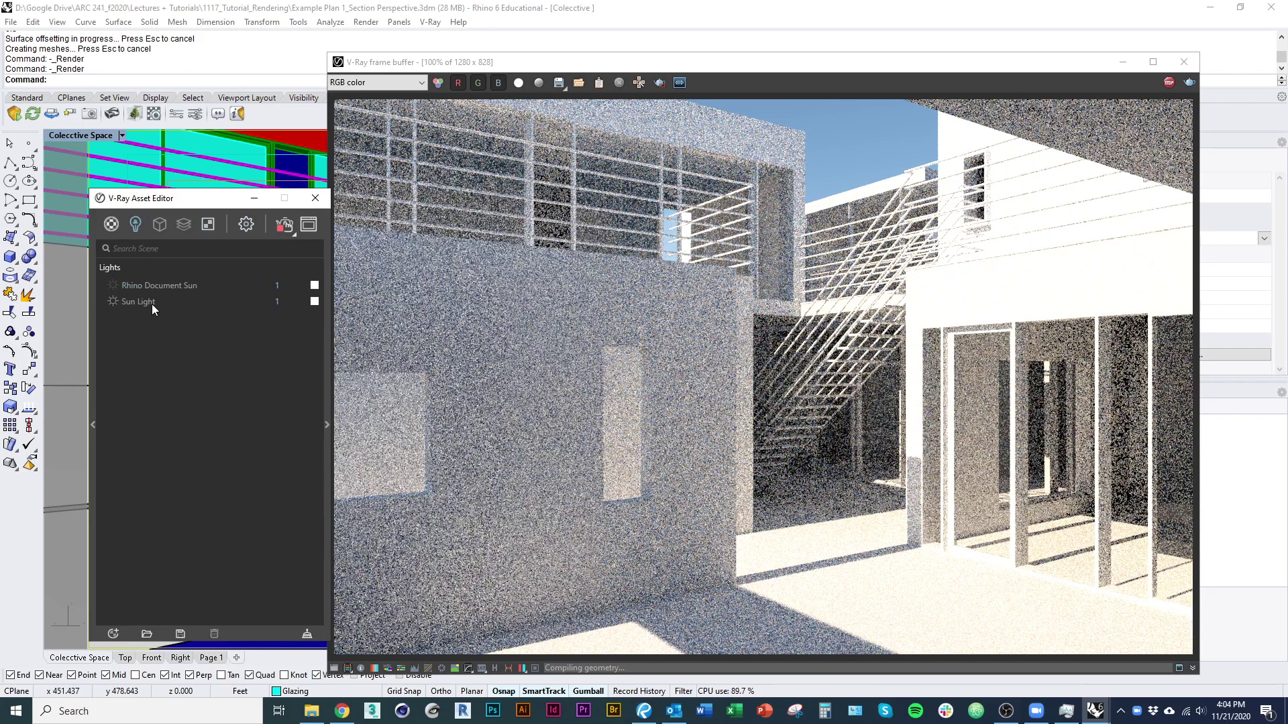
{"action": "left_click", "coordinate": [151, 302]}
{"action": "left_click", "coordinate": [326, 429]}
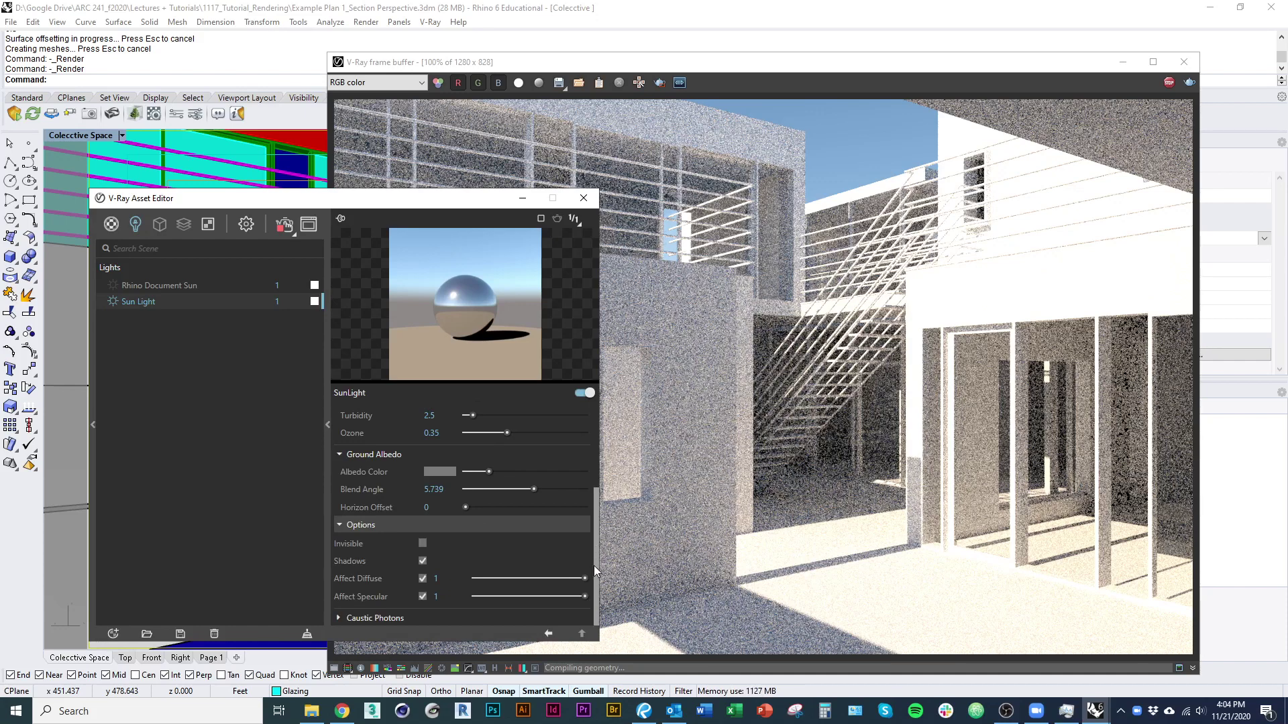
{"action": "mouse_move", "coordinate": [599, 586]}
{"action": "left_mouse_down"}
{"action": "mouse_move", "coordinate": [594, 540]}
{"action": "mouse_move", "coordinate": [596, 593]}
{"action": "left_mouse_up"}
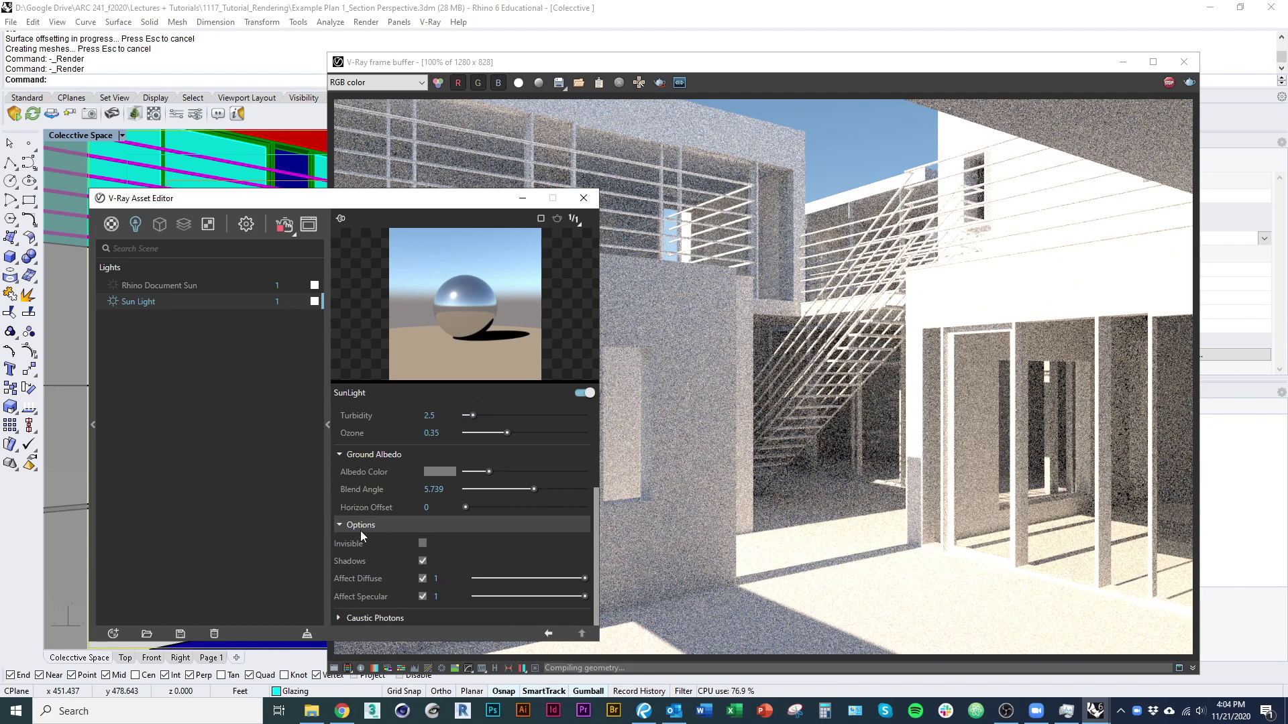
{"action": "scroll", "coordinate": [360, 530], "scroll_direction": "up", "scroll_amount": 4}
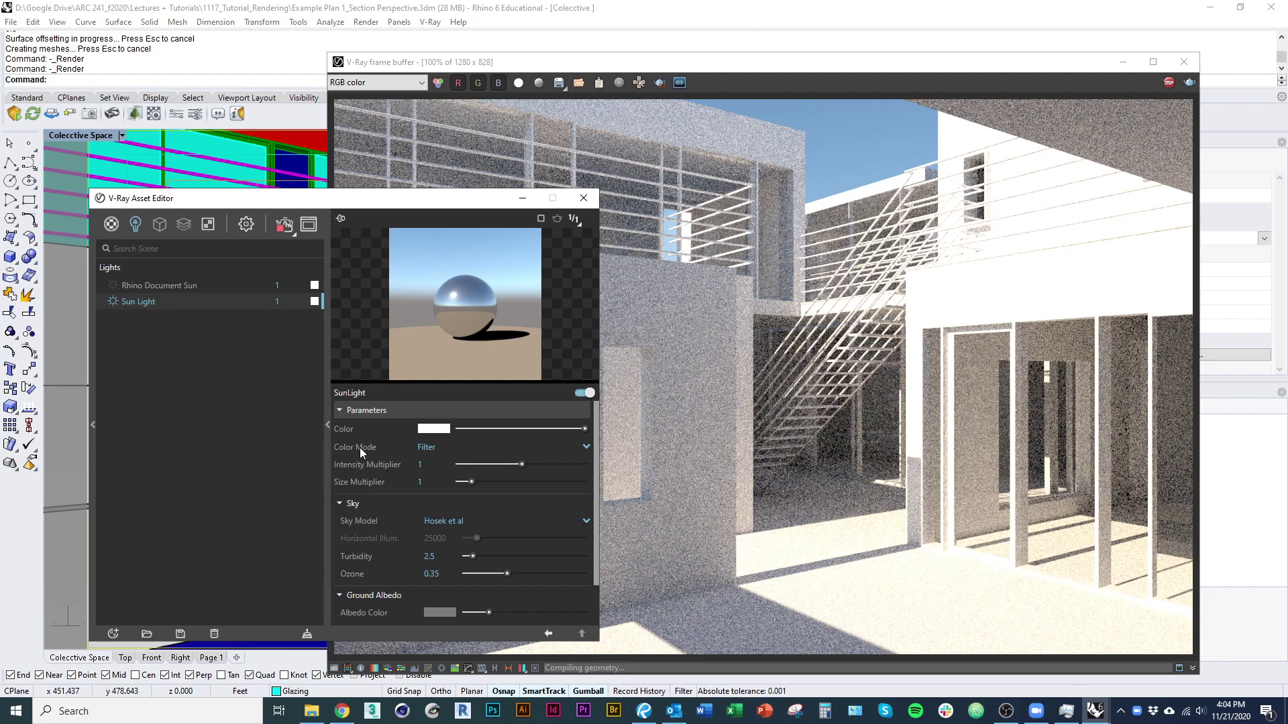
- Try Sun Light size multipliers of 10, 25 and 50, and check the shadow softness in the render
{"action": "left_click_drag", "start_coordinate": [471, 482], "coordinate": [512, 481]}
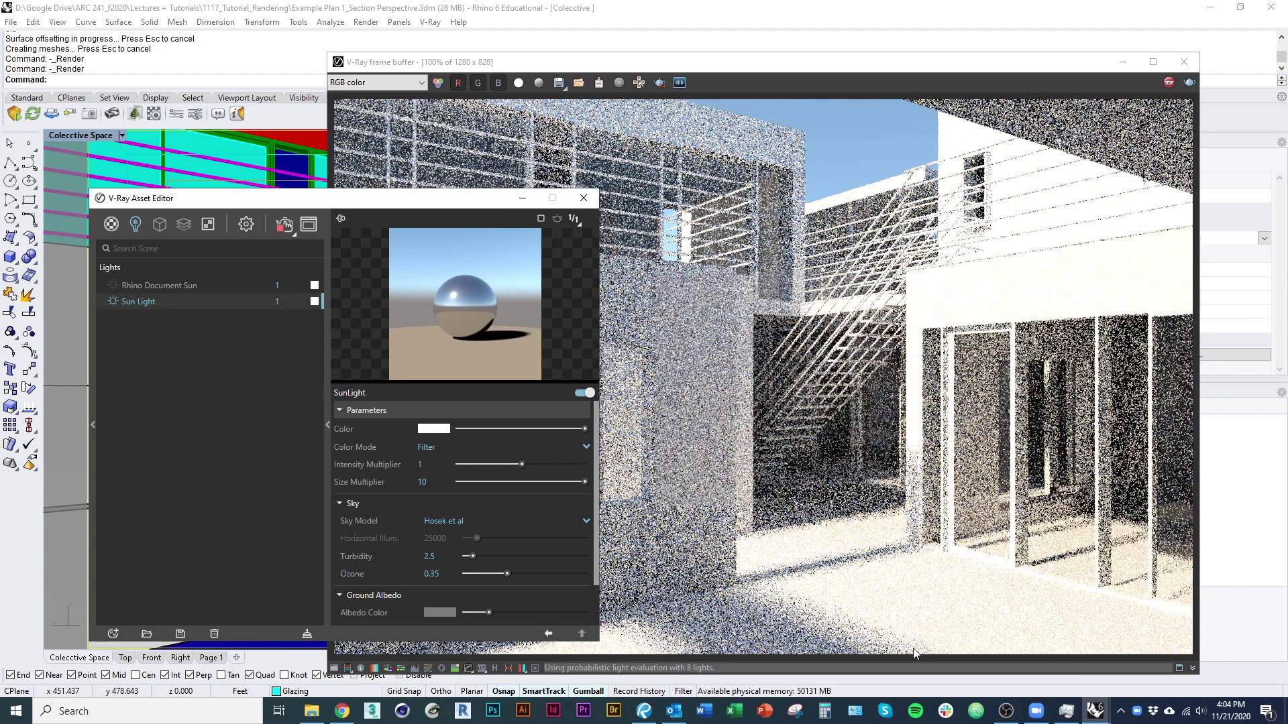
{"action": "double_click", "coordinate": [429, 482]}
{"action": "type", "text": "25"}
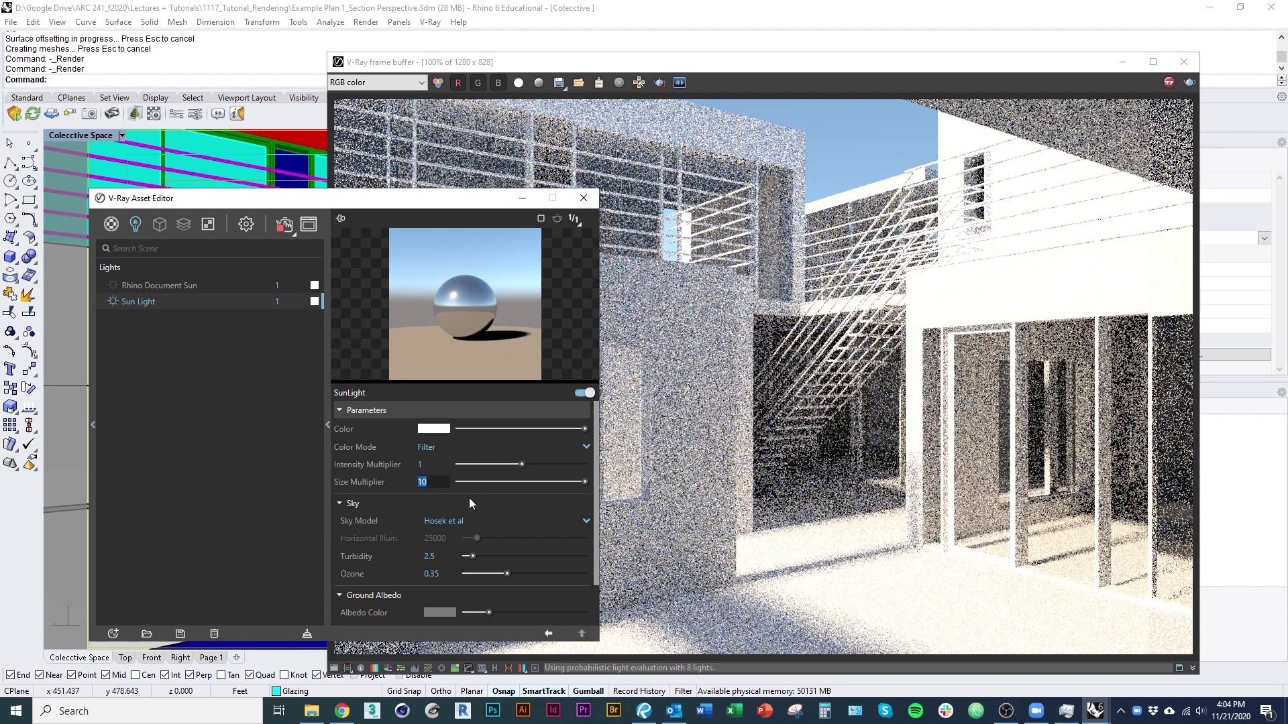
{"action": "key", "text": "Return"}
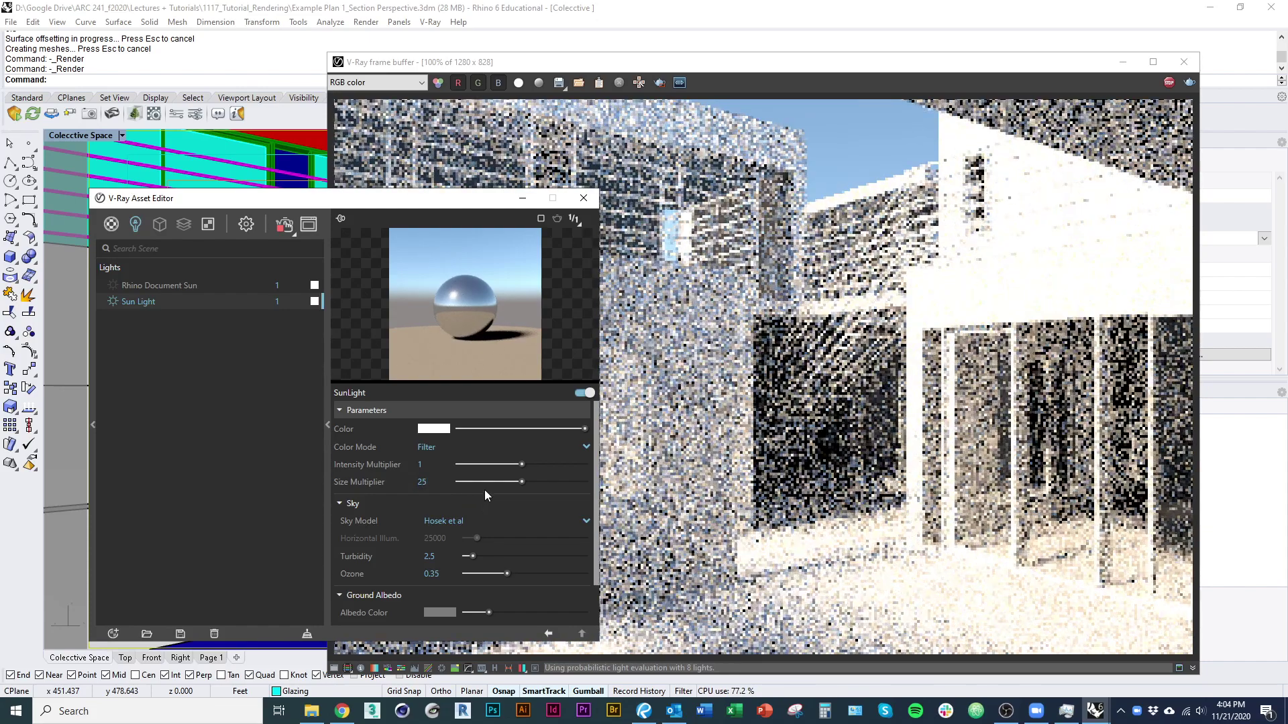
{"action": "double_click", "coordinate": [423, 482]}
{"action": "type", "text": "50"}
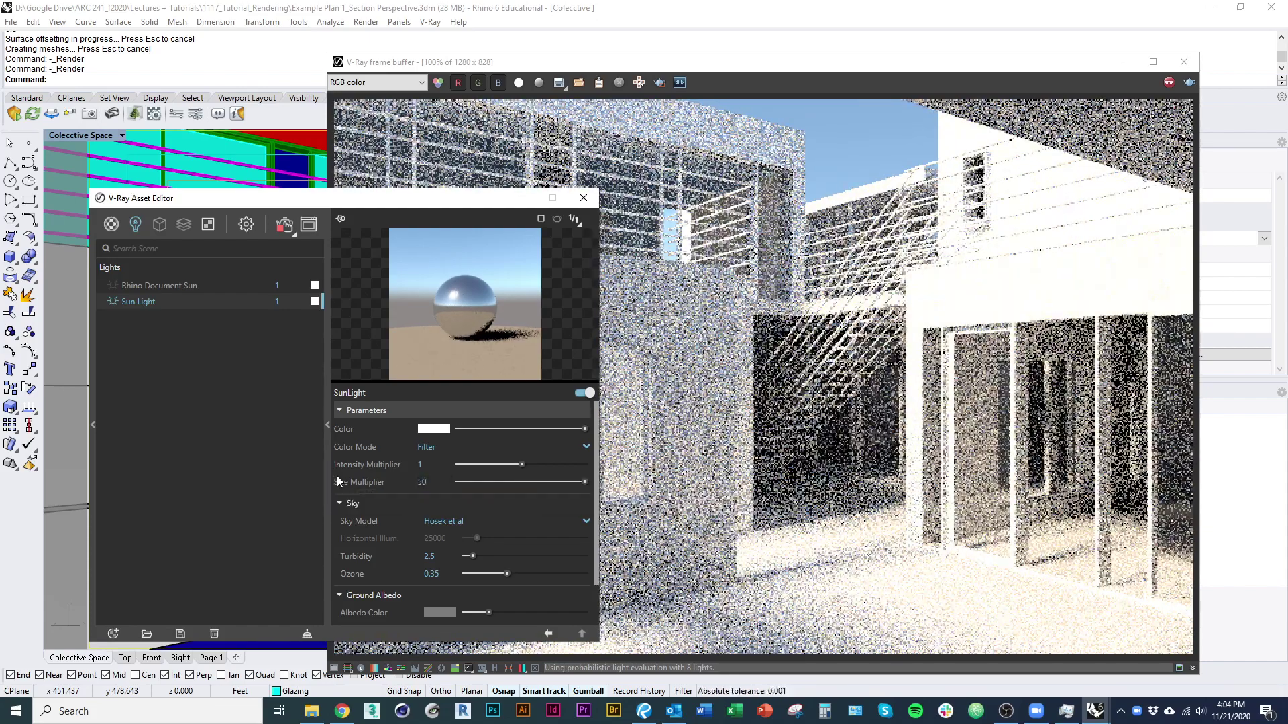
{"action": "key", "text": "Return"}
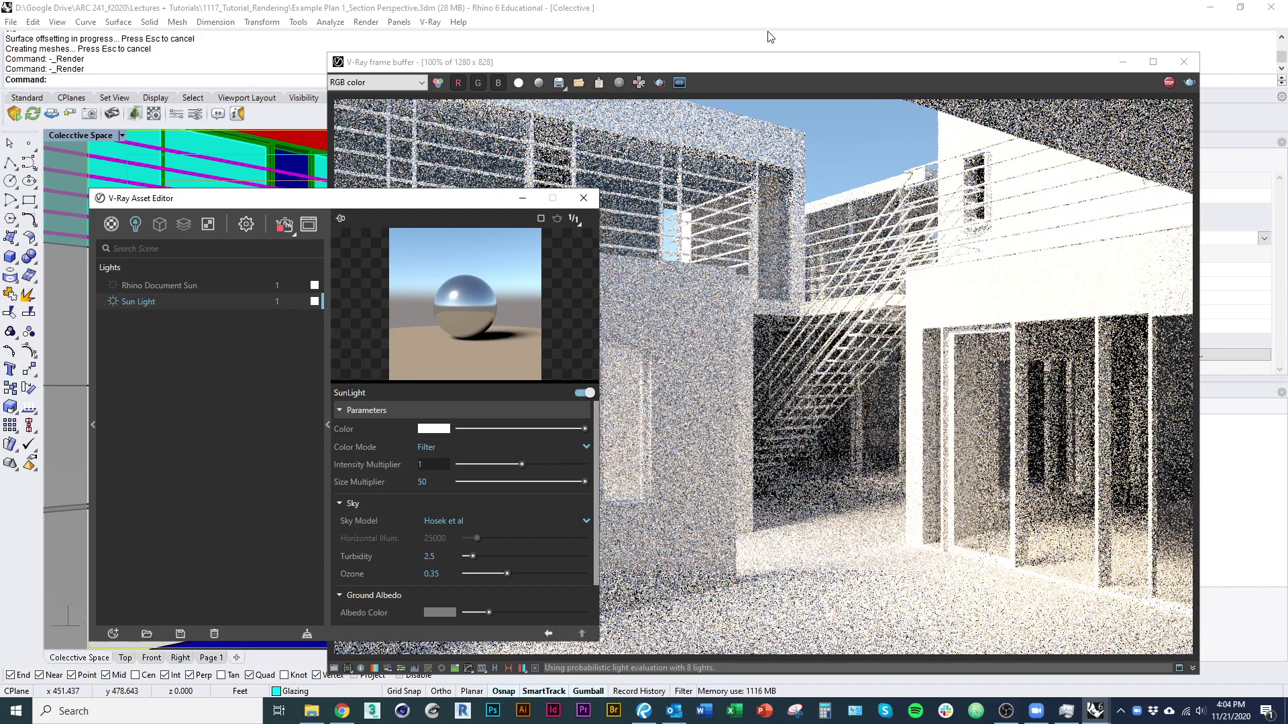
{"action": "left_click", "coordinate": [328, 426]}
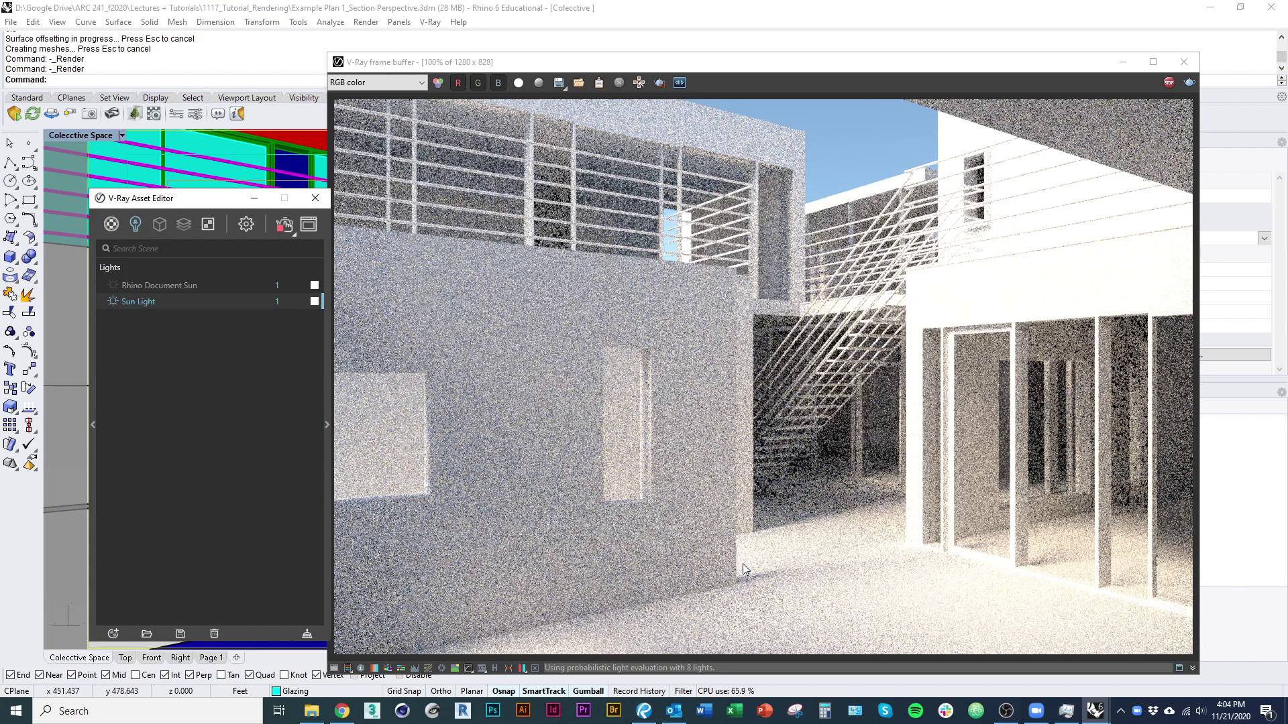
{"action": "left_click", "coordinate": [326, 434]}
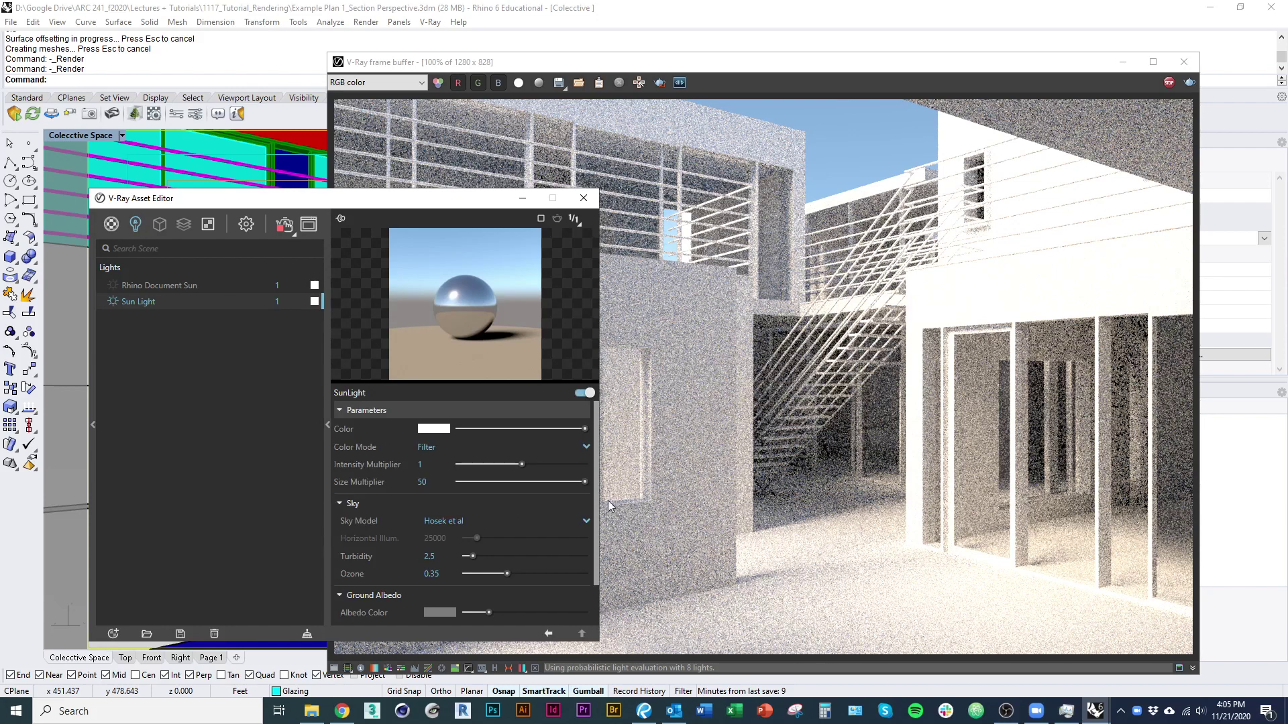
- Reset the Sun Light's size multiplier to 1 and lower its intensity multiplier to 0.97
{"action": "scroll", "coordinate": [596, 523], "scroll_direction": "down", "scroll_amount": 2}
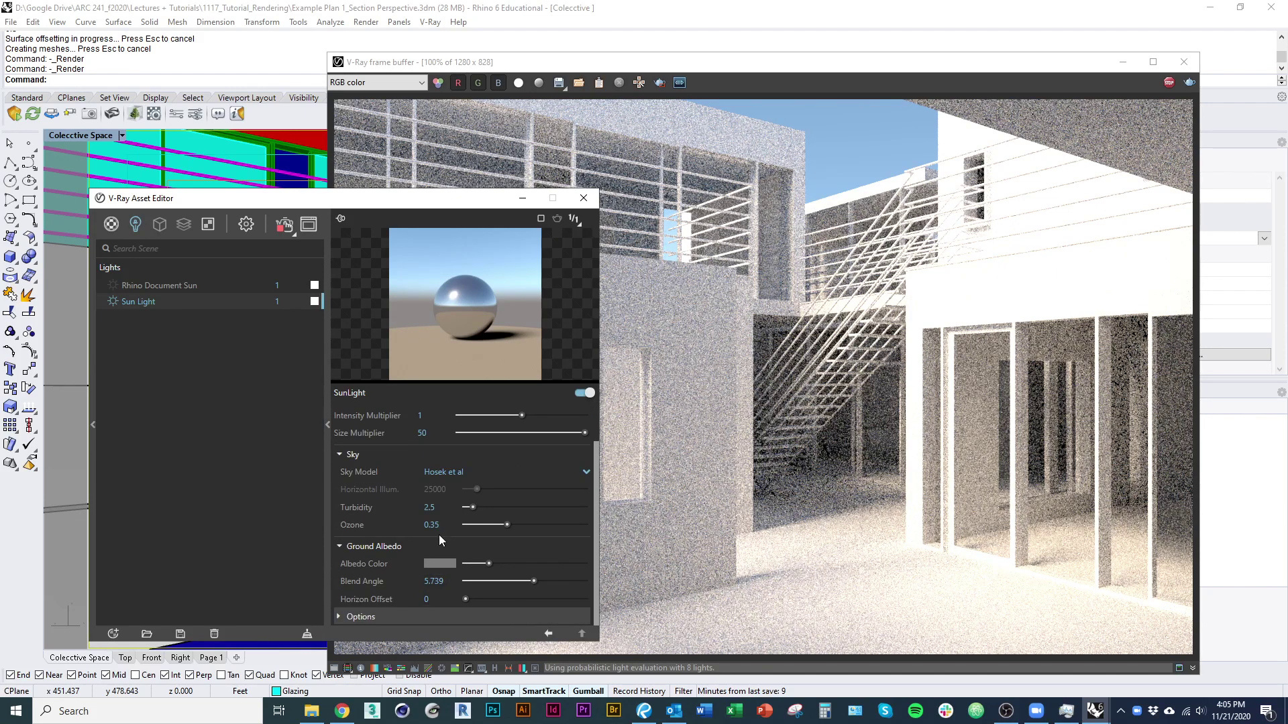
{"action": "key", "text": "BackSpace"}
{"action": "key", "text": "BackSpace"}
{"action": "type", "text": "1"}
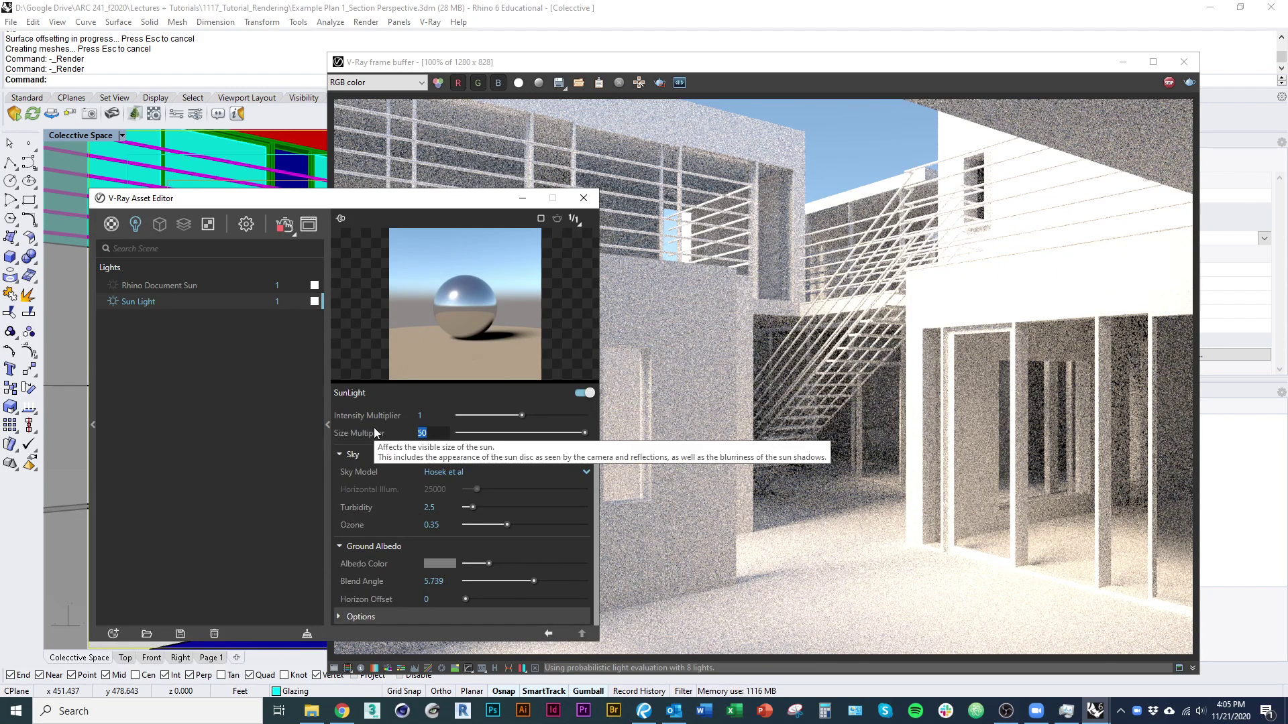
{"action": "key", "text": "Return"}
{"action": "mouse_move", "coordinate": [522, 415]}
{"action": "left_mouse_down"}
{"action": "mouse_move", "coordinate": [470, 412]}
{"action": "mouse_move", "coordinate": [533, 414]}
{"action": "mouse_move", "coordinate": [520, 412]}
{"action": "left_mouse_up"}
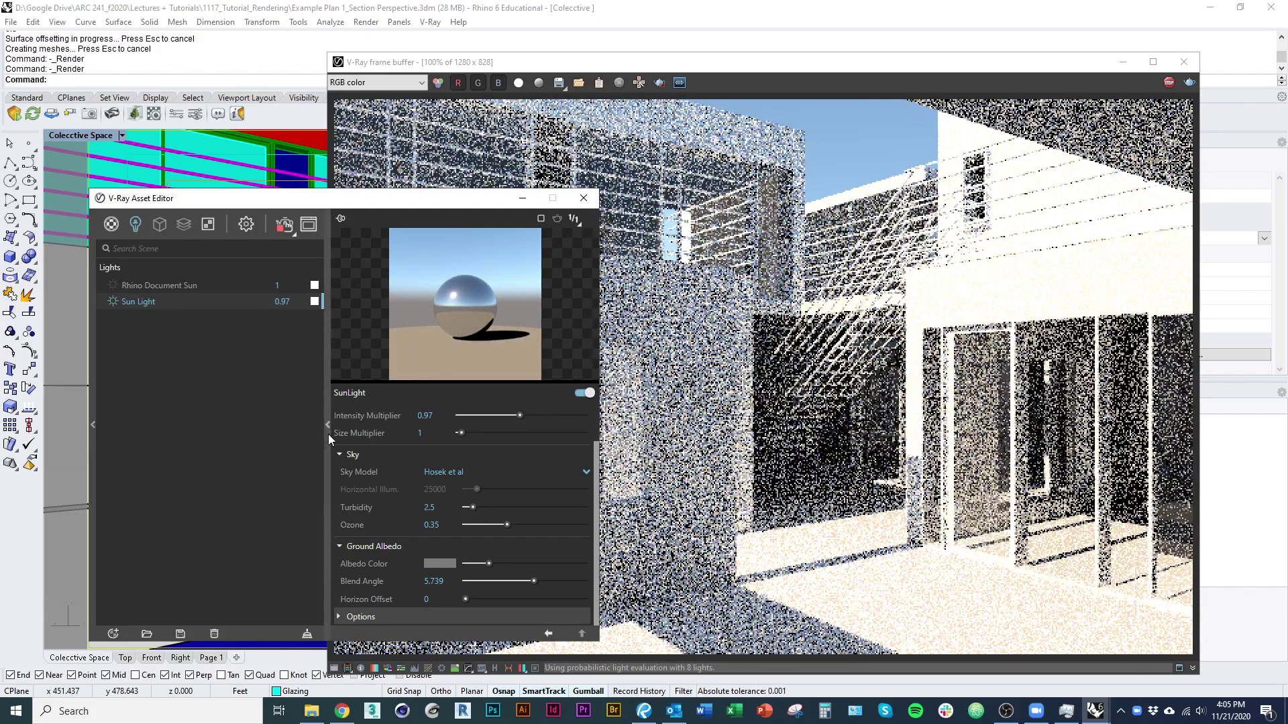
- Stop the interactive render and set the render output image size to 2550 by 1650
{"action": "left_click", "coordinate": [327, 426]}
{"action": "left_click", "coordinate": [246, 224]}
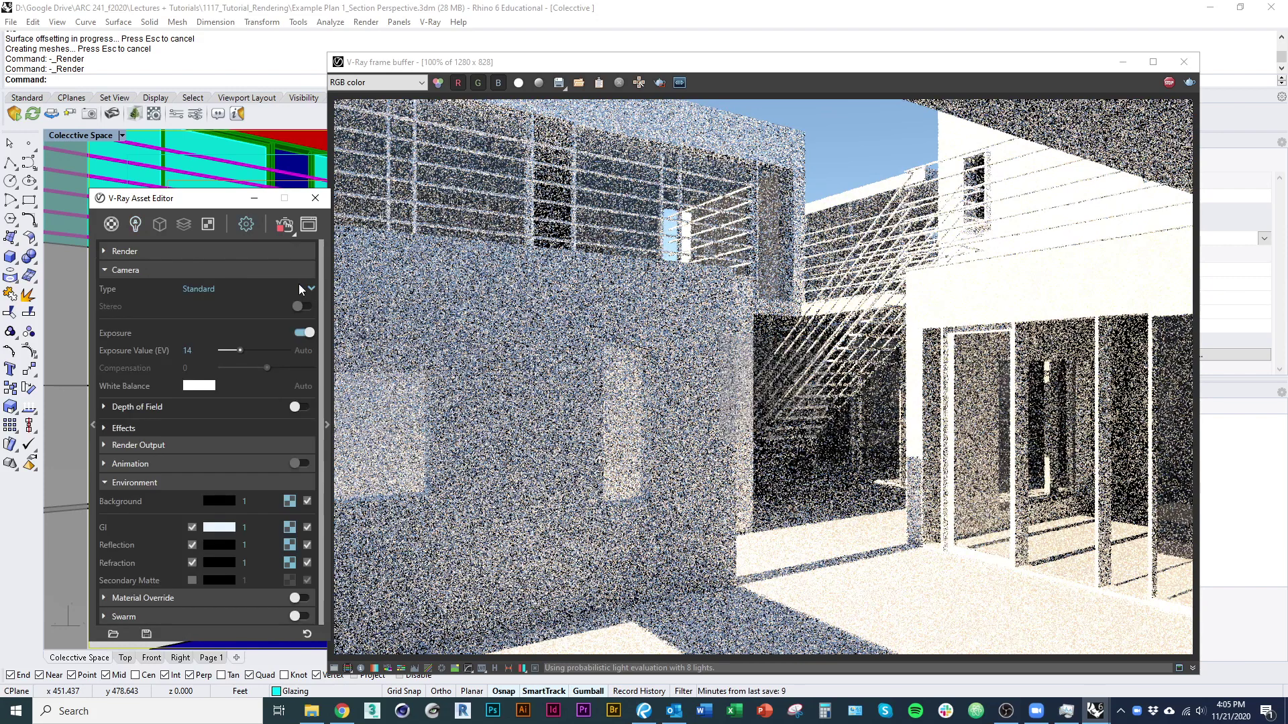
{"action": "left_click", "coordinate": [242, 268]}
{"action": "left_click", "coordinate": [221, 252]}
{"action": "left_click", "coordinate": [220, 252]}
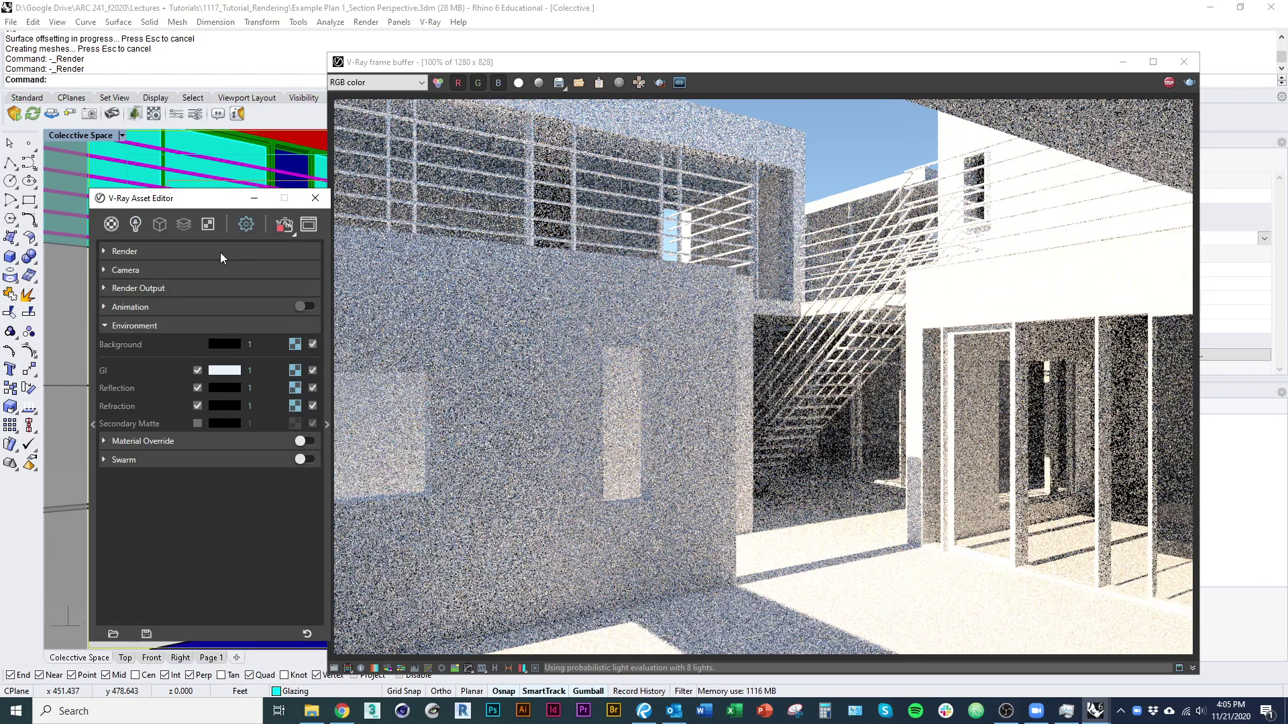
{"action": "left_click", "coordinate": [159, 325]}
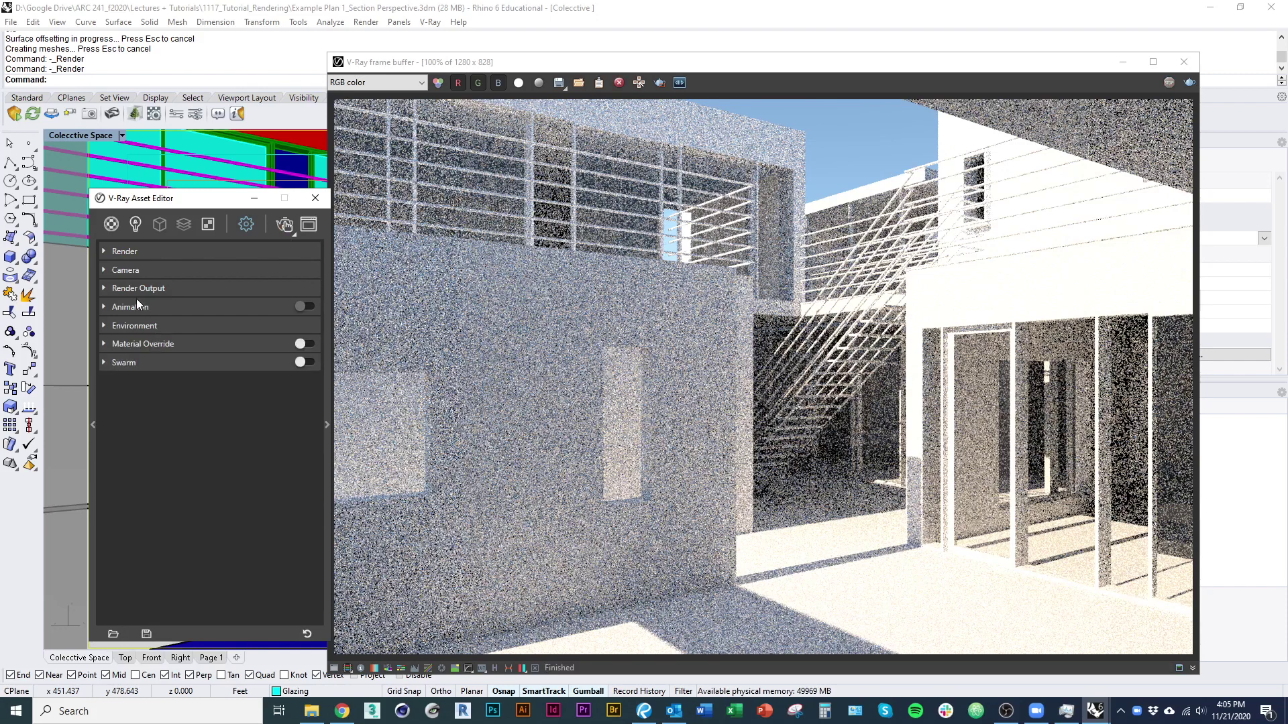
{"action": "left_click", "coordinate": [138, 290]}
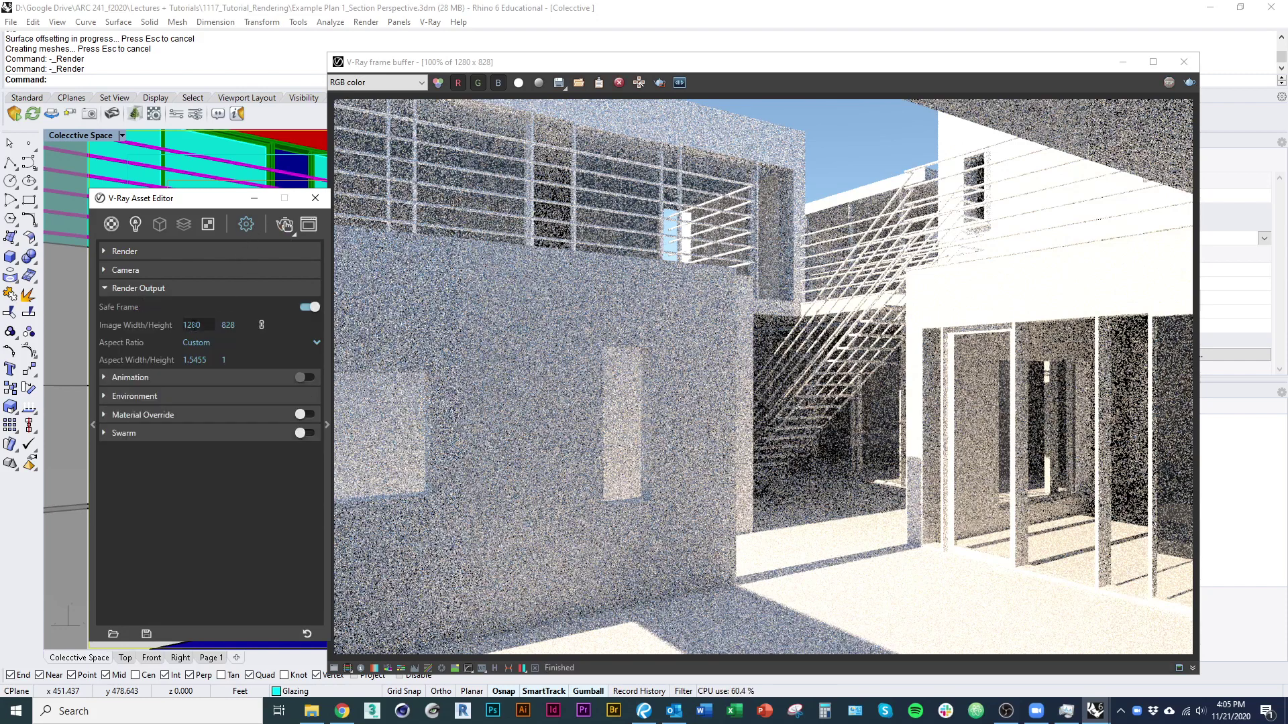
{"action": "type", "text": "2"}
{"action": "key", "text": "Tab"}
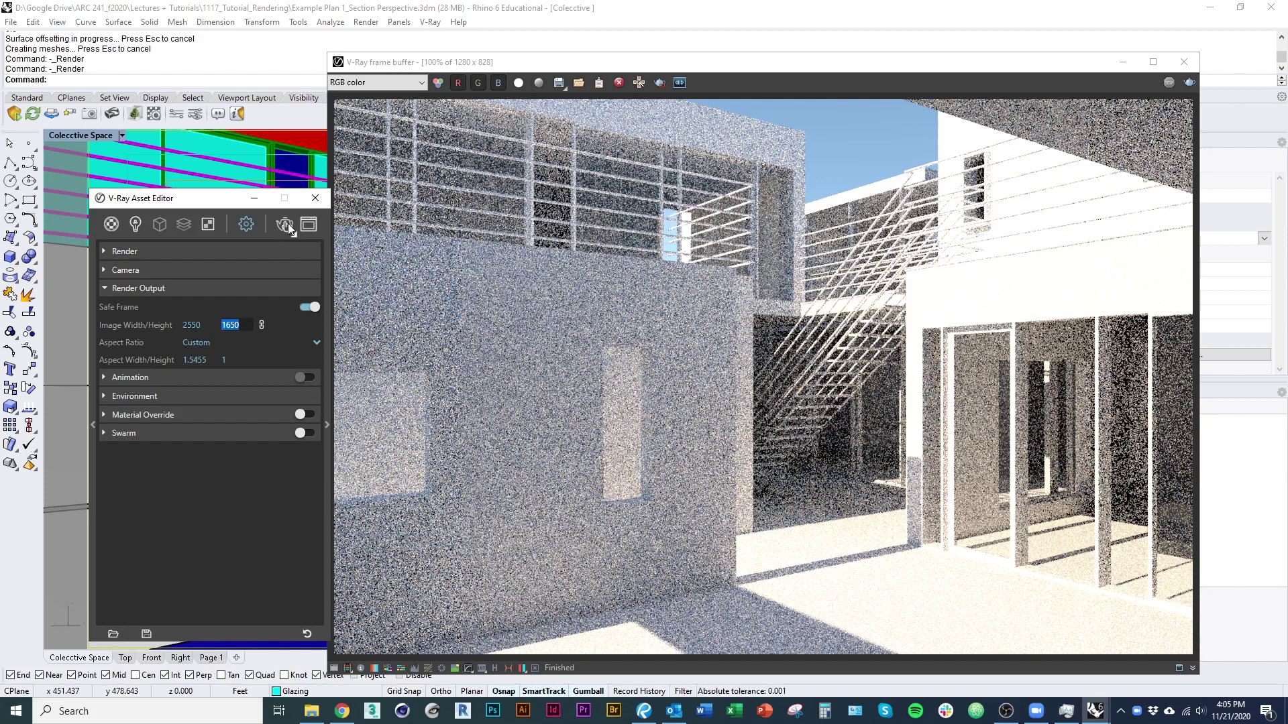
- Turn off interactive rendering and use High quality for the final render
{"action": "left_click", "coordinate": [171, 255]}
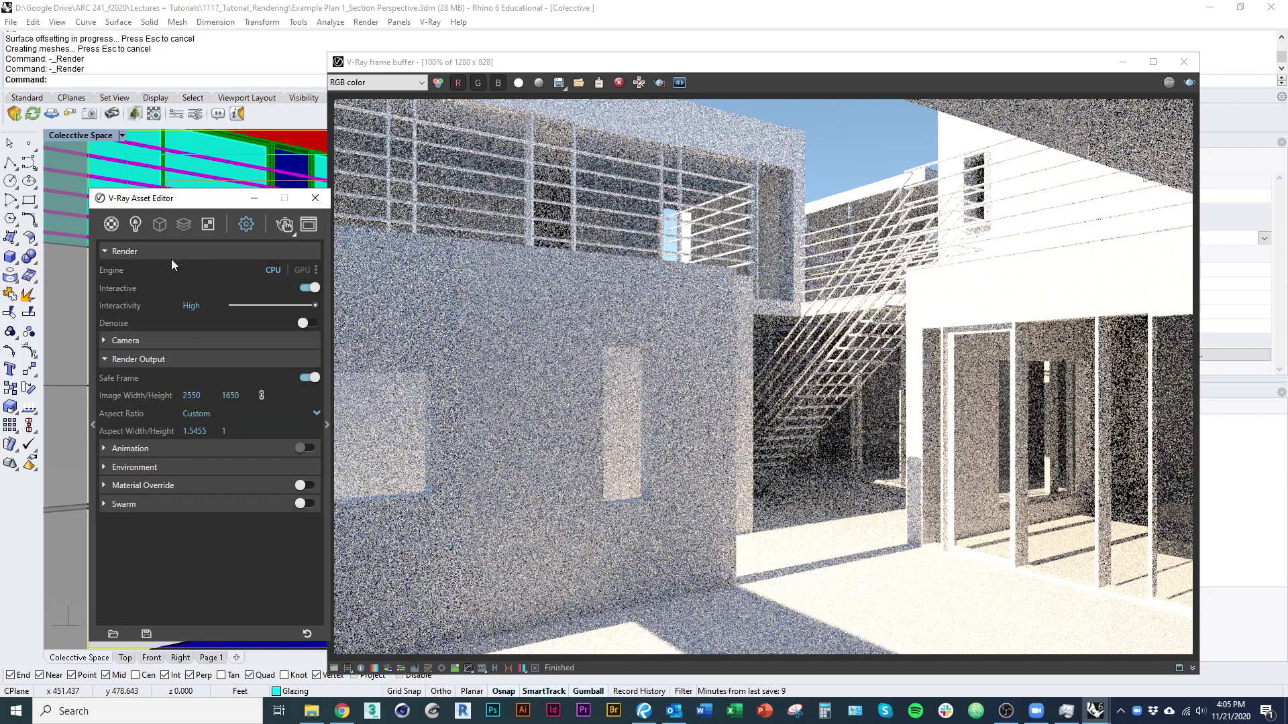
{"action": "left_click", "coordinate": [307, 288]}
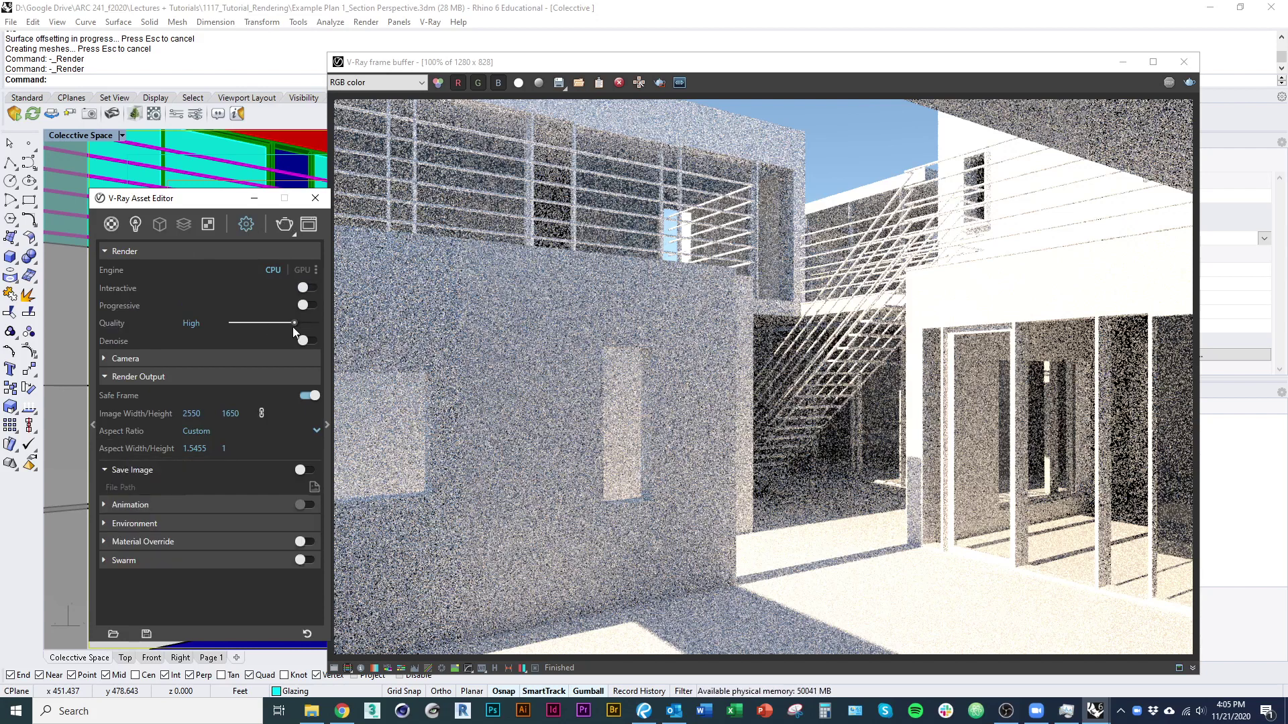
{"action": "mouse_move", "coordinate": [293, 328]}
{"action": "left_mouse_down"}
{"action": "mouse_move", "coordinate": [251, 324]}
{"action": "mouse_move", "coordinate": [312, 314]}
{"action": "mouse_move", "coordinate": [269, 324]}
{"action": "mouse_move", "coordinate": [288, 327]}
{"action": "left_mouse_up"}
- Start the final V-Ray render of the Colecctive Space view and show the V-Ray Progress Window
{"action": "left_click", "coordinate": [288, 233]}
{"action": "left_click", "coordinate": [285, 274]}
{"action": "left_click", "coordinate": [284, 223]}
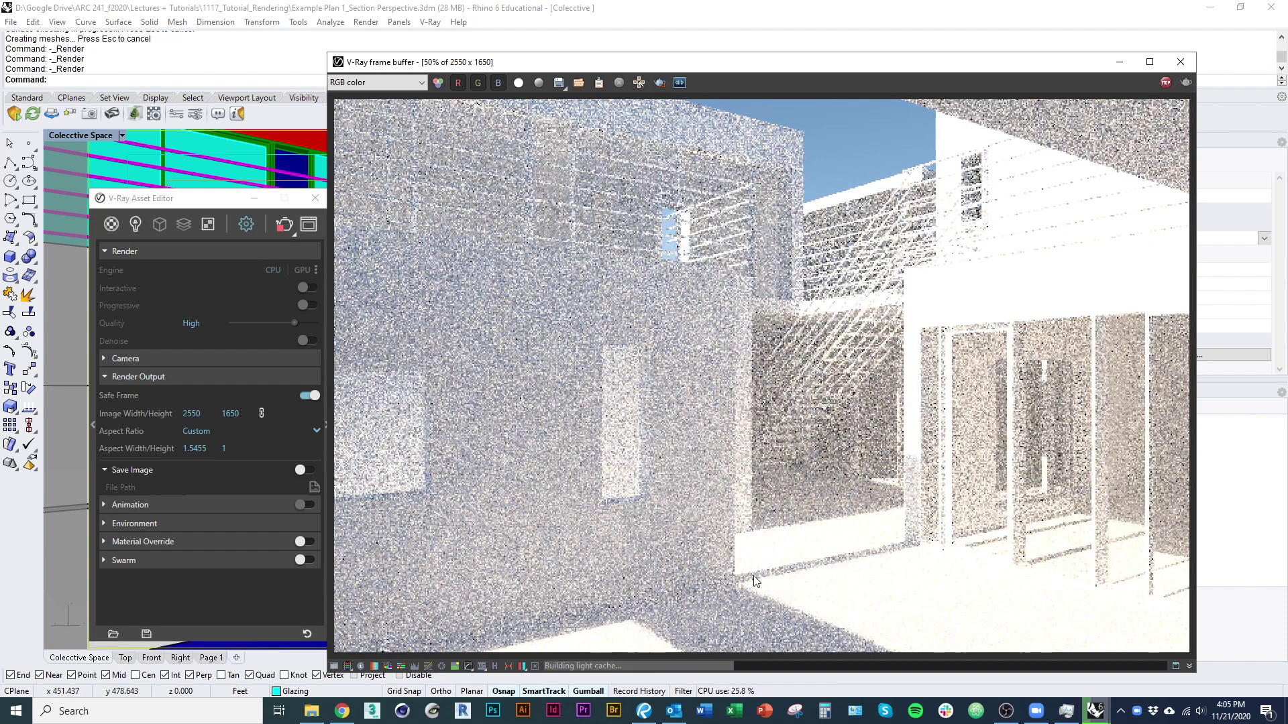
{"action": "left_click_drag", "start_coordinate": [246, 209], "coordinate": [236, 205]}
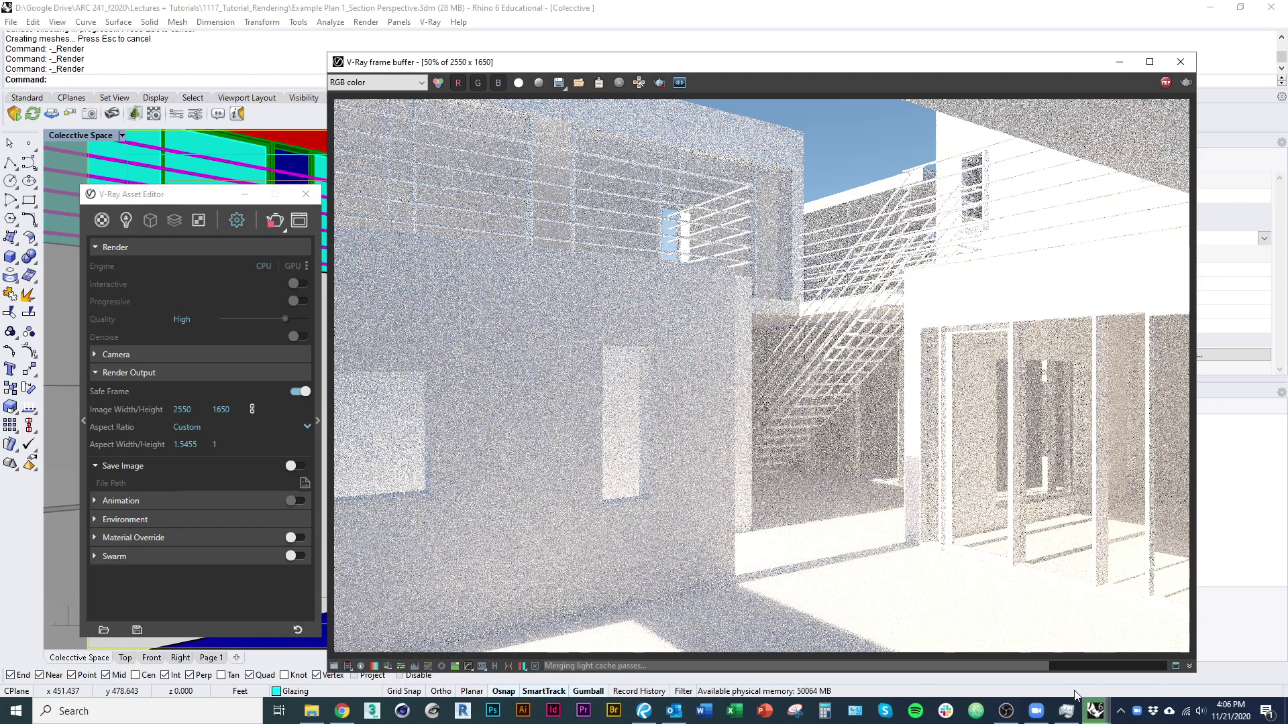
{"action": "left_click", "coordinate": [1175, 667]}
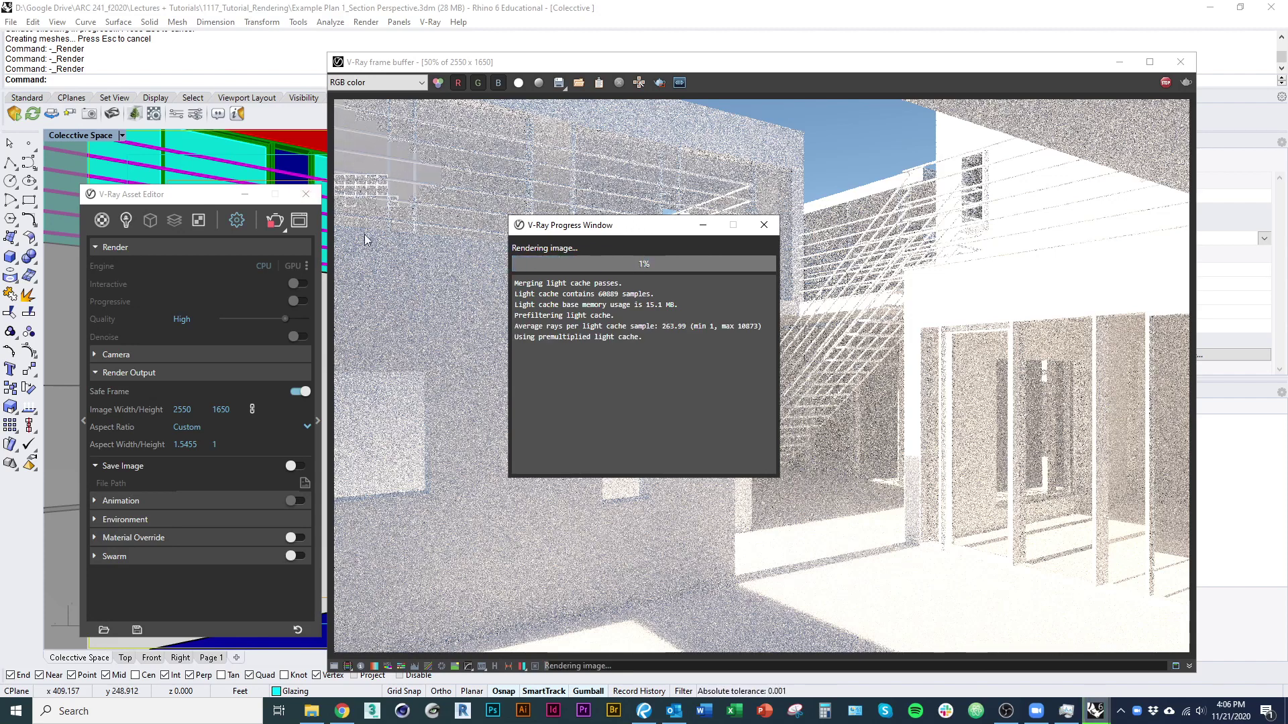
- Close the V-Ray Progress Window and stop the running final render
{"action": "left_click_drag", "start_coordinate": [659, 234], "coordinate": [594, 264]}
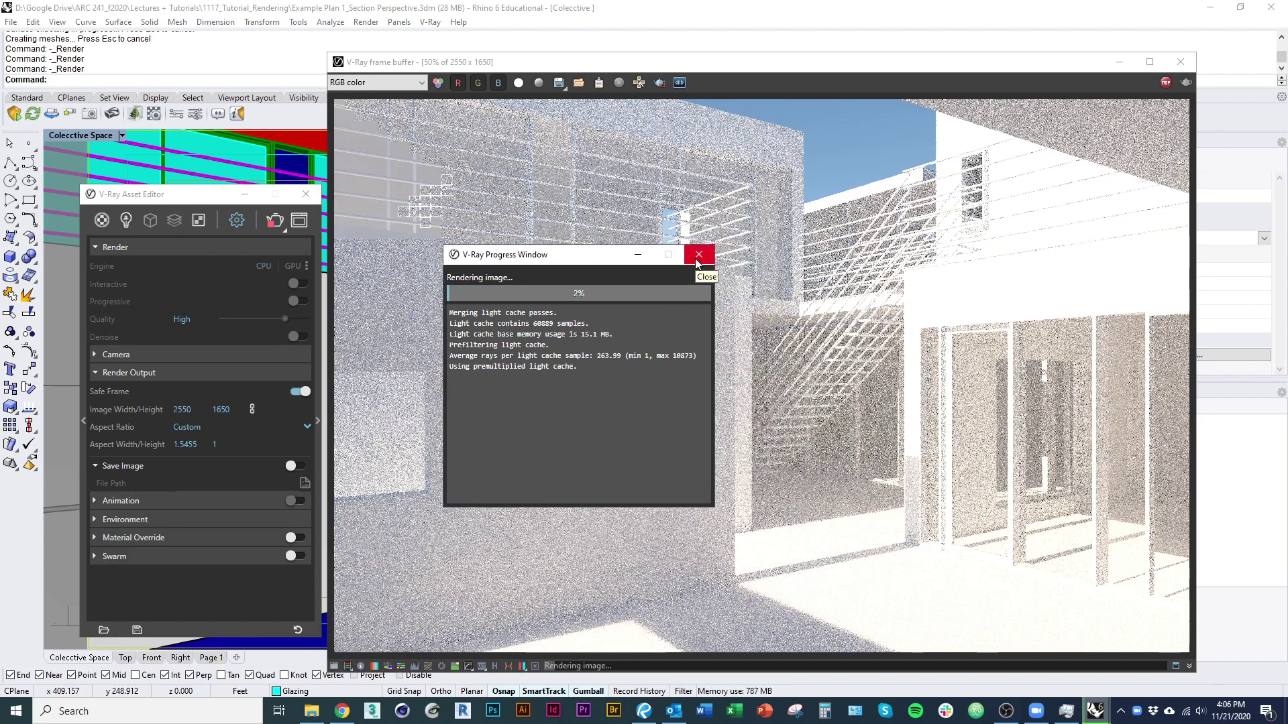
{"action": "left_click", "coordinate": [697, 261]}
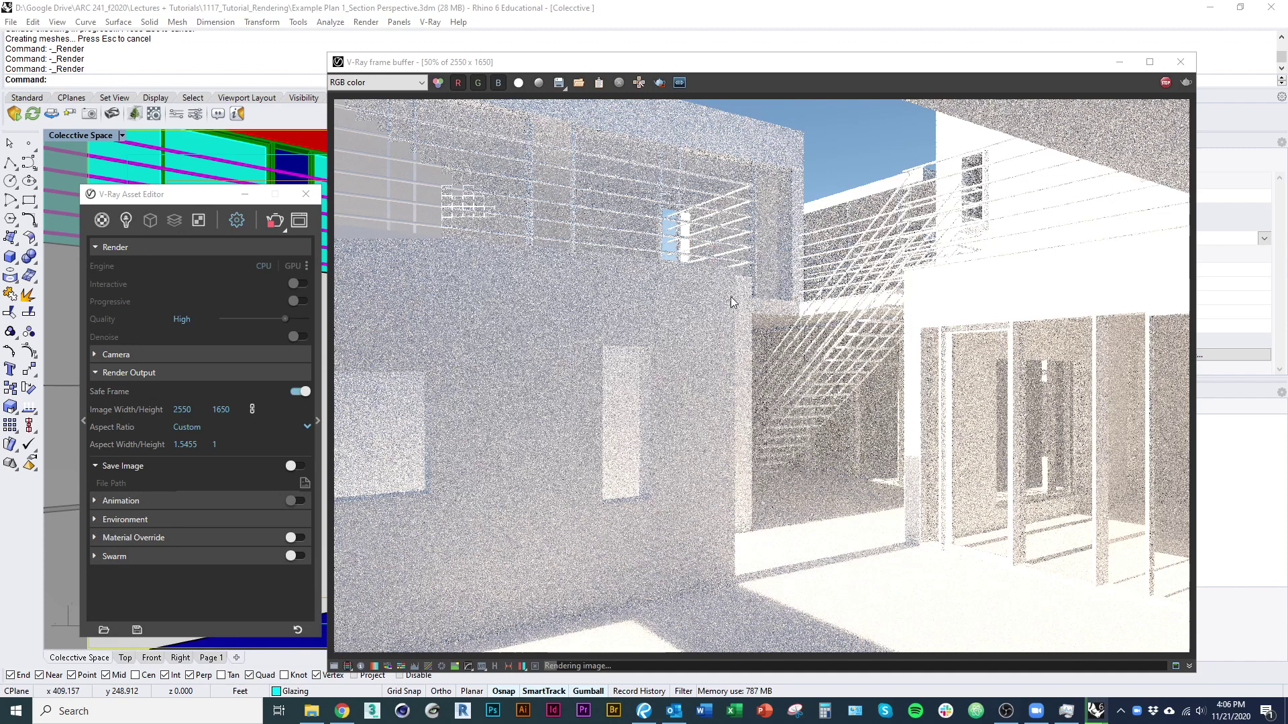
{"action": "left_click", "coordinate": [1165, 82]}
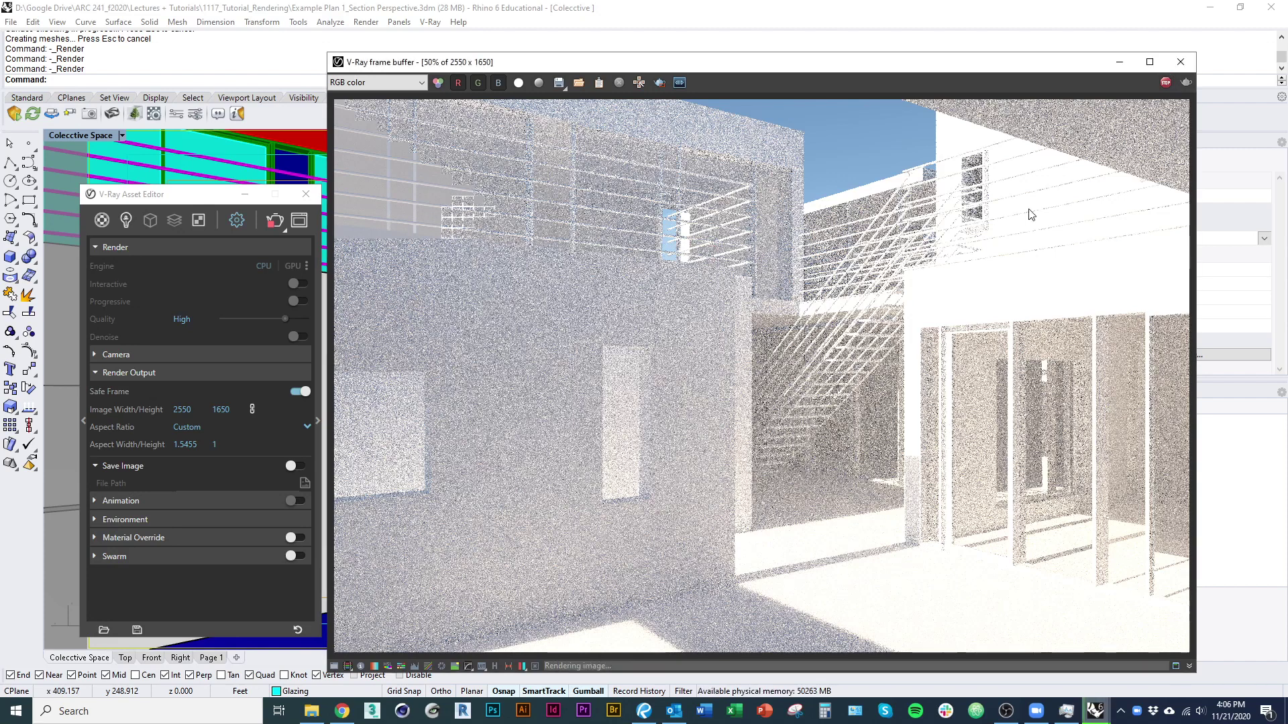
- Turn interactive rendering back on, start the interactive render of the Colecctive Space view, and show the Camera settings
{"action": "left_click", "coordinate": [295, 284]}
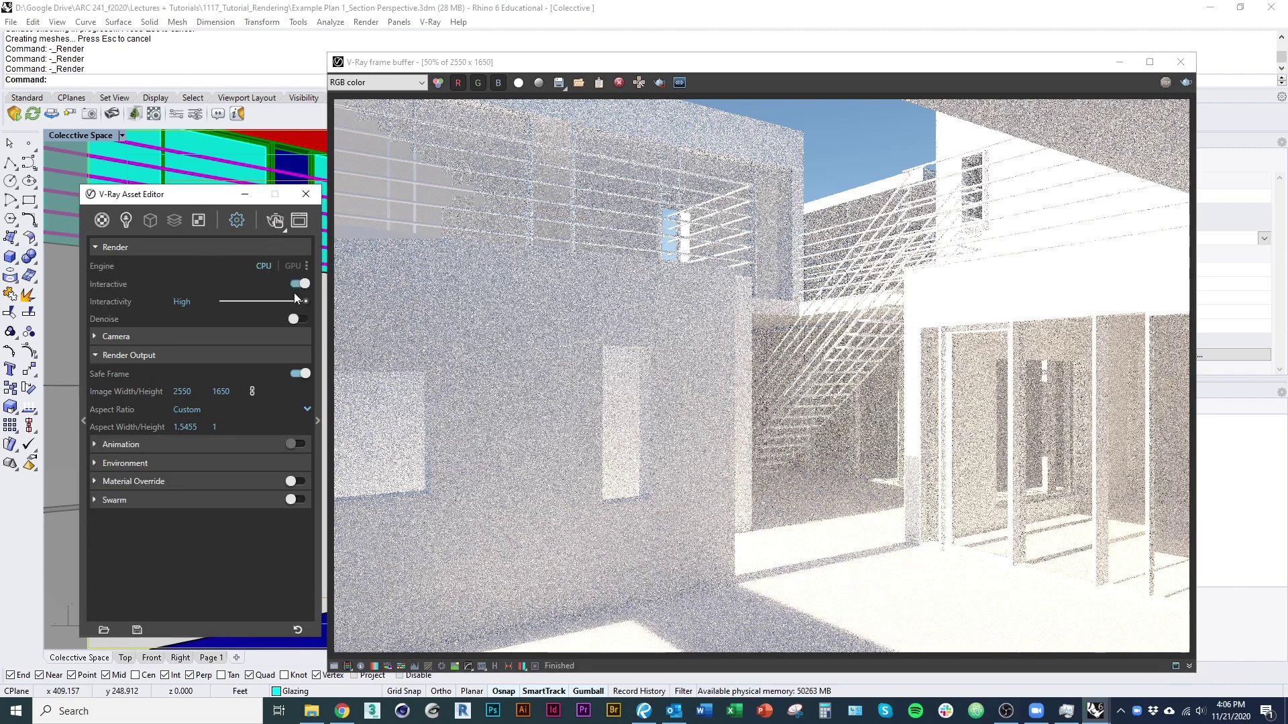
{"action": "left_click", "coordinate": [276, 222]}
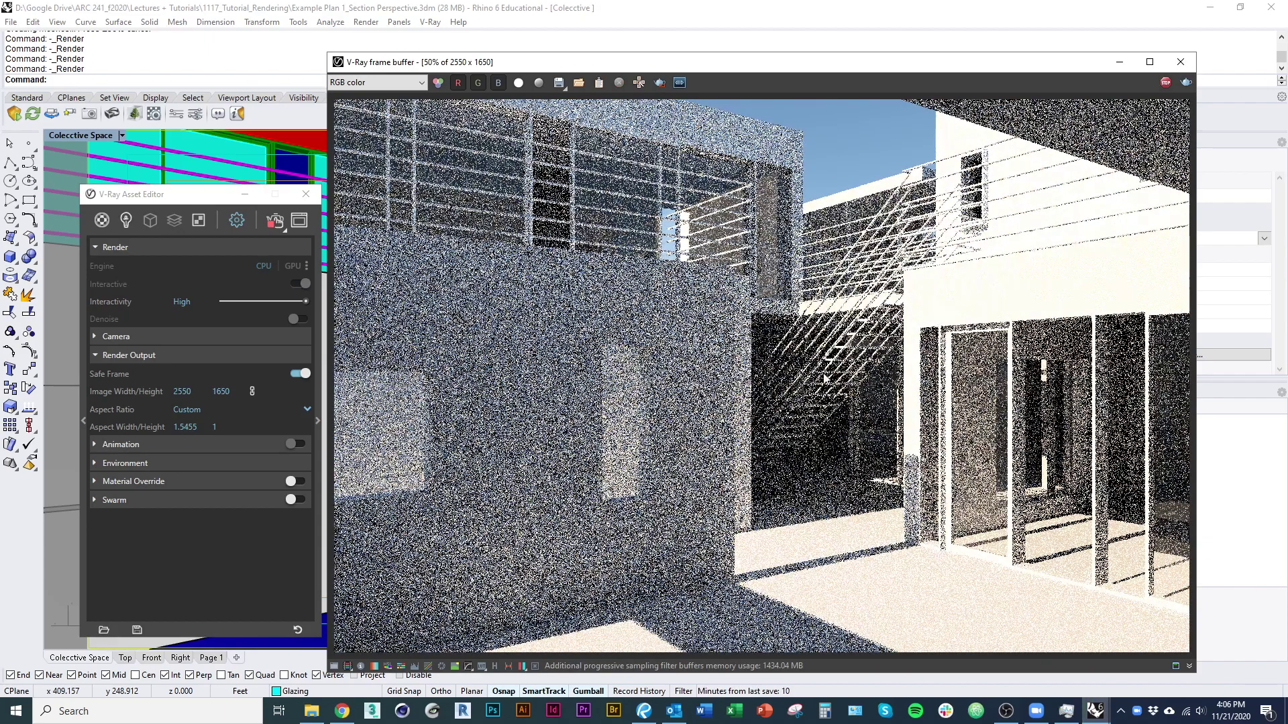
{"action": "left_click", "coordinate": [122, 353]}
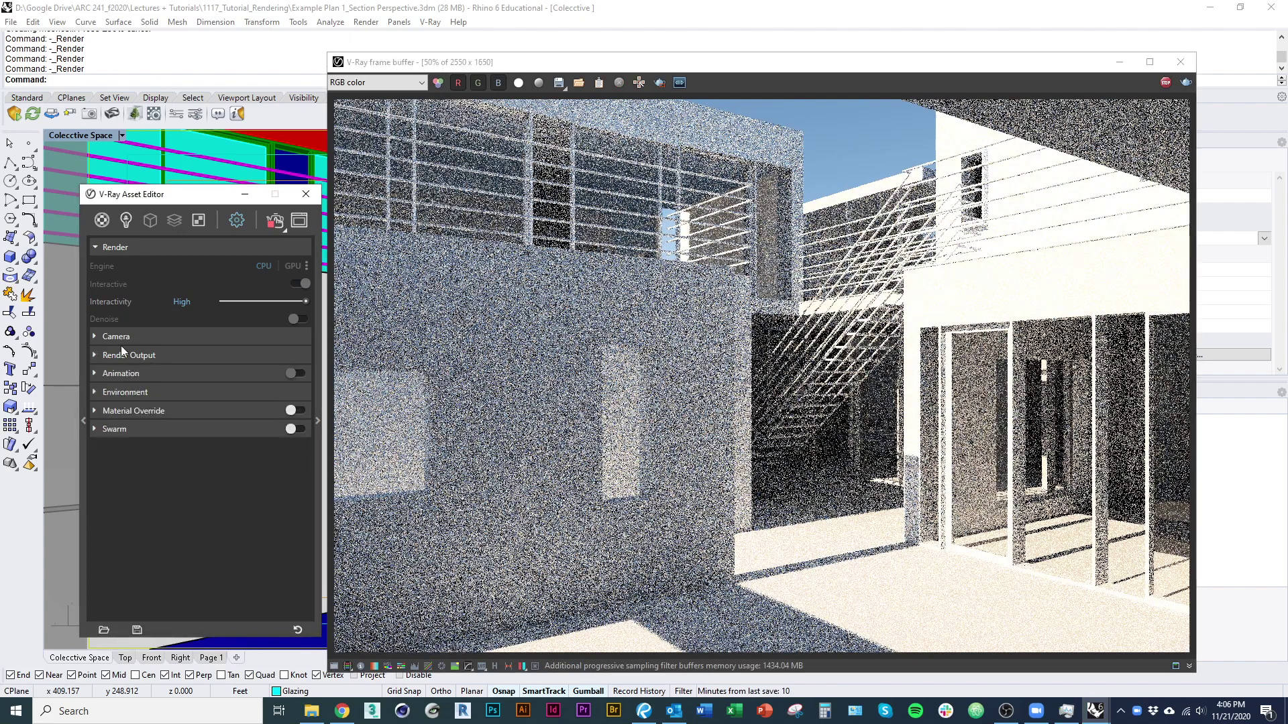
{"action": "left_click", "coordinate": [121, 340]}
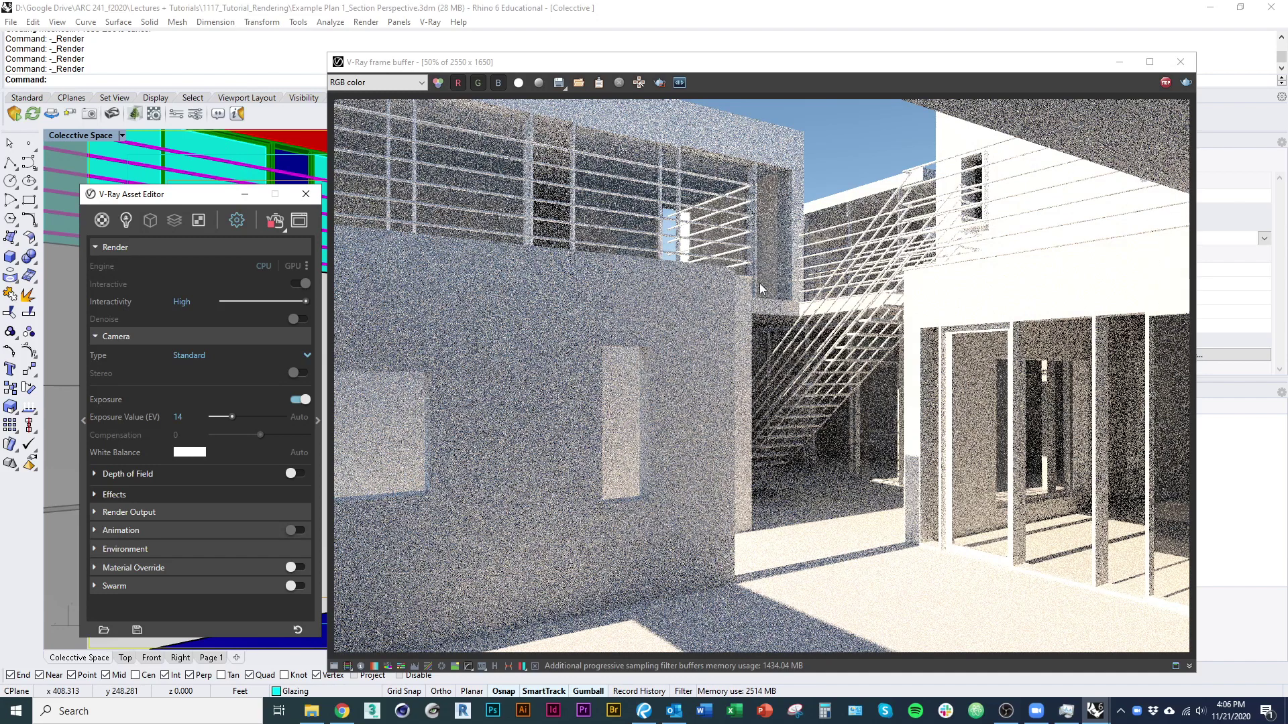
- Use mouse tracking to prioritise rendering beneath the staircase and inspect the noise there up close
{"action": "left_click", "coordinate": [639, 83]}
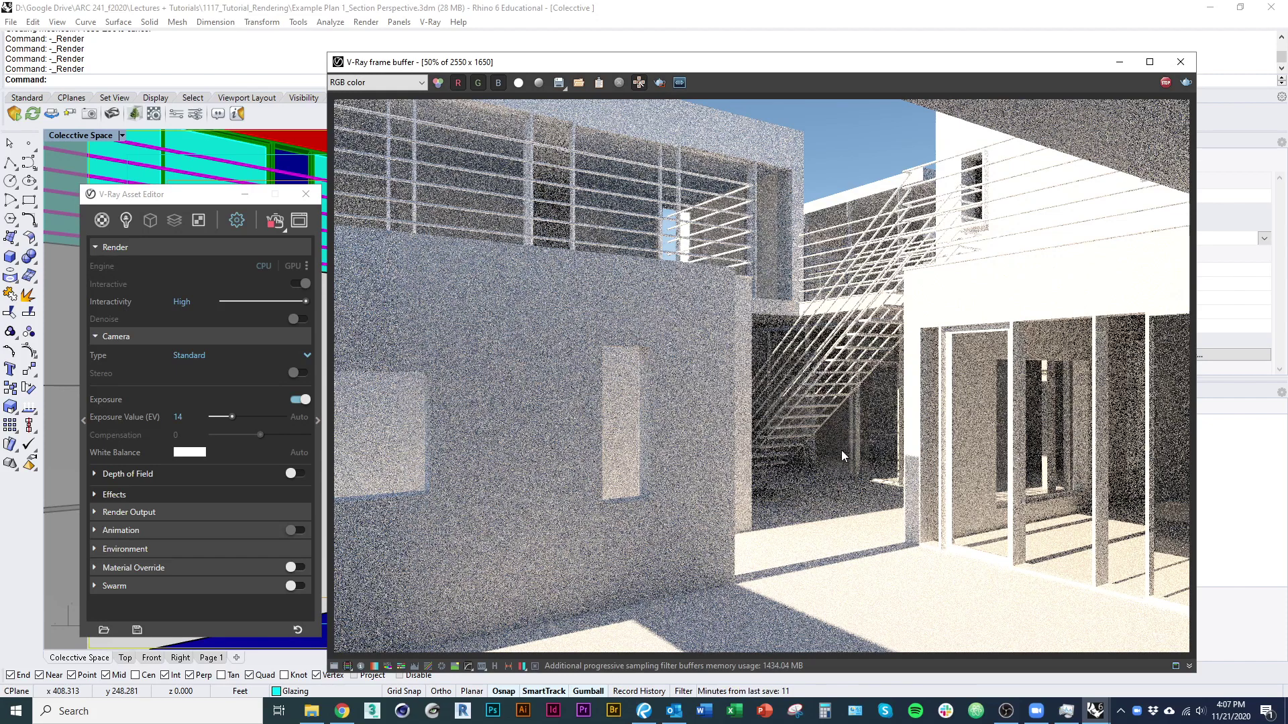
{"action": "scroll", "coordinate": [841, 449], "scroll_direction": "up", "scroll_amount": 4}
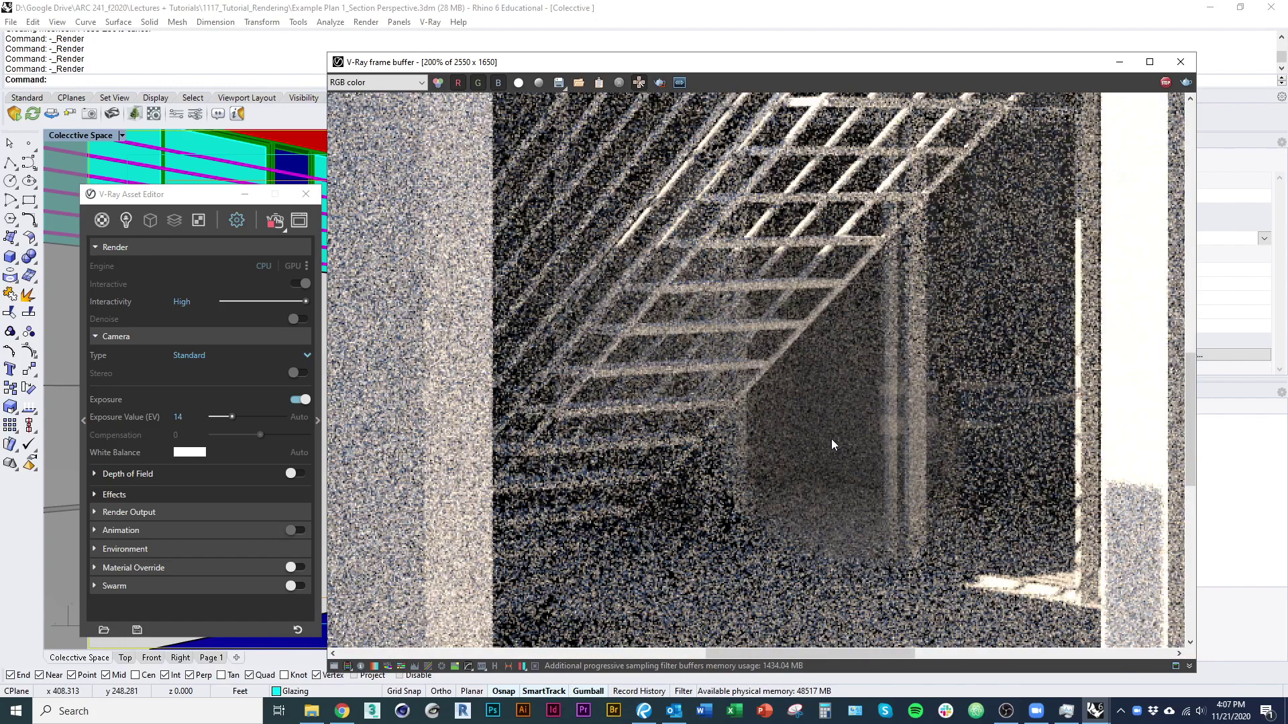
{"action": "scroll", "coordinate": [827, 437], "scroll_direction": "down", "scroll_amount": 4}
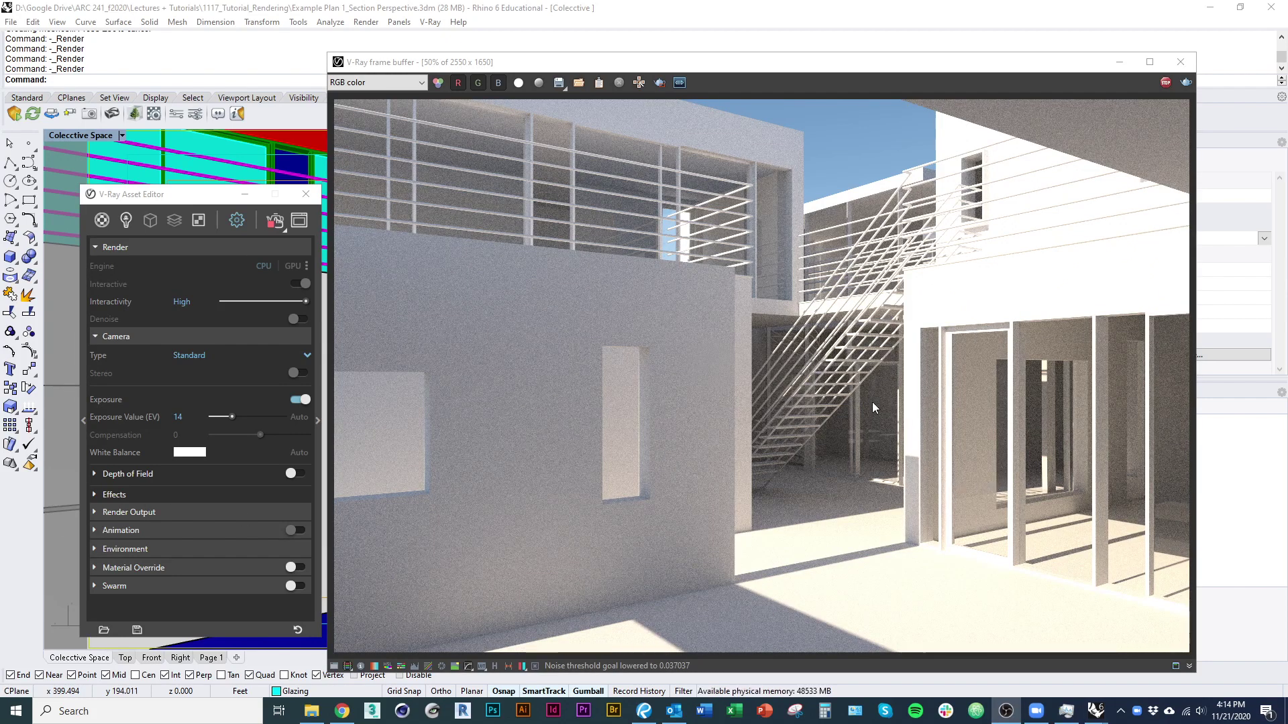
- Stop the interactive render and start saving the frame buffer image in the 1117_Tutorial_Rendering folder as PNG
{"action": "left_click", "coordinate": [1165, 82]}
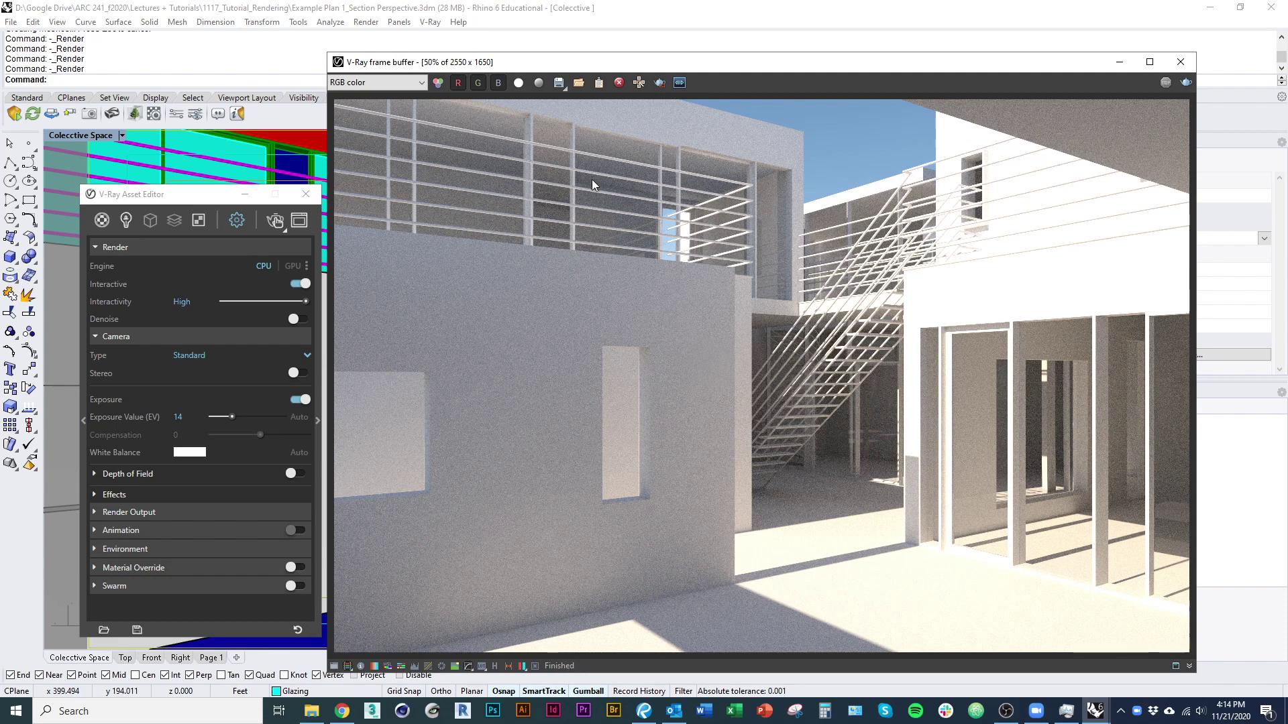
{"action": "left_click", "coordinate": [558, 82]}
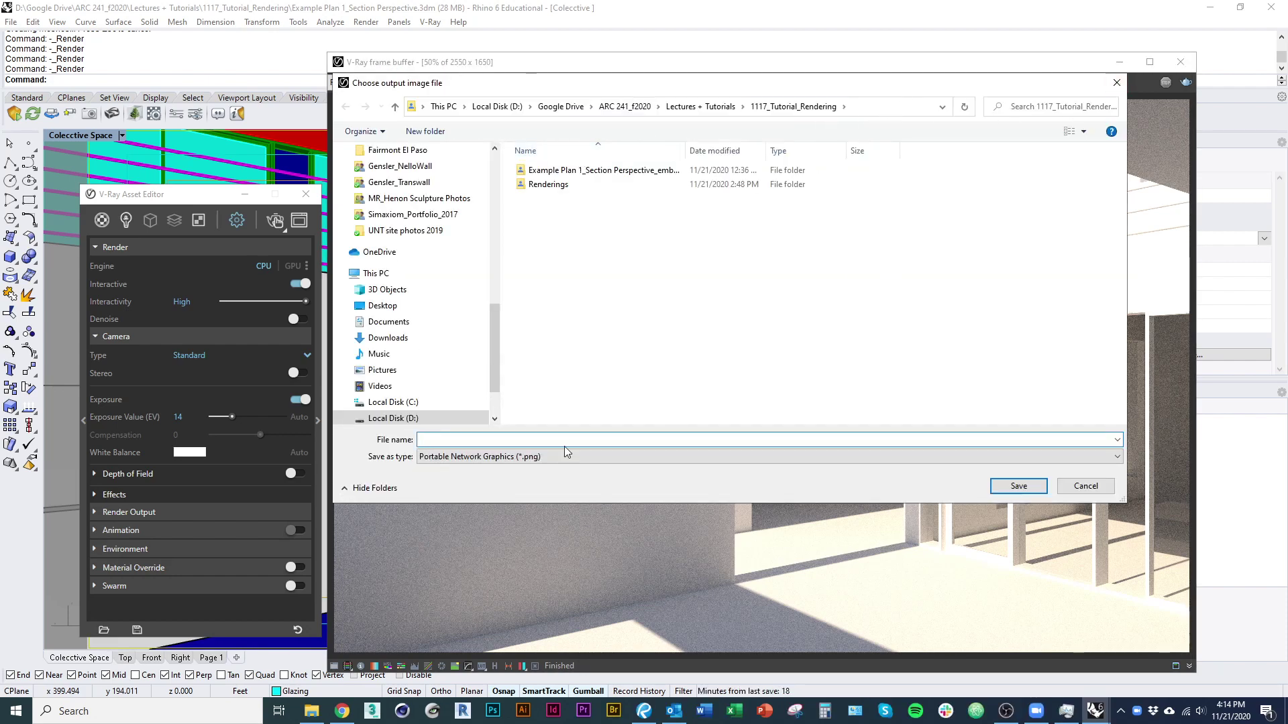
{"action": "left_click", "coordinate": [569, 460]}
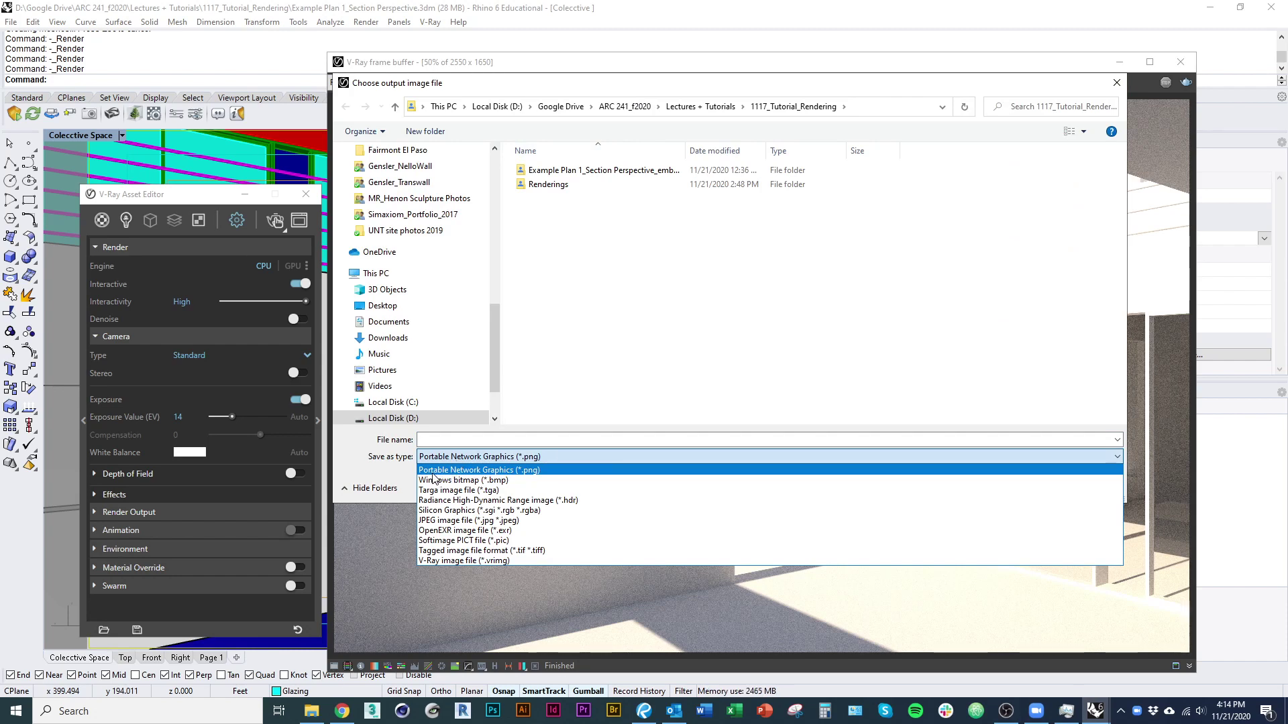
{"action": "left_click", "coordinate": [484, 439]}
{"action": "left_click", "coordinate": [484, 440]}
{"action": "type", "text": "R"}
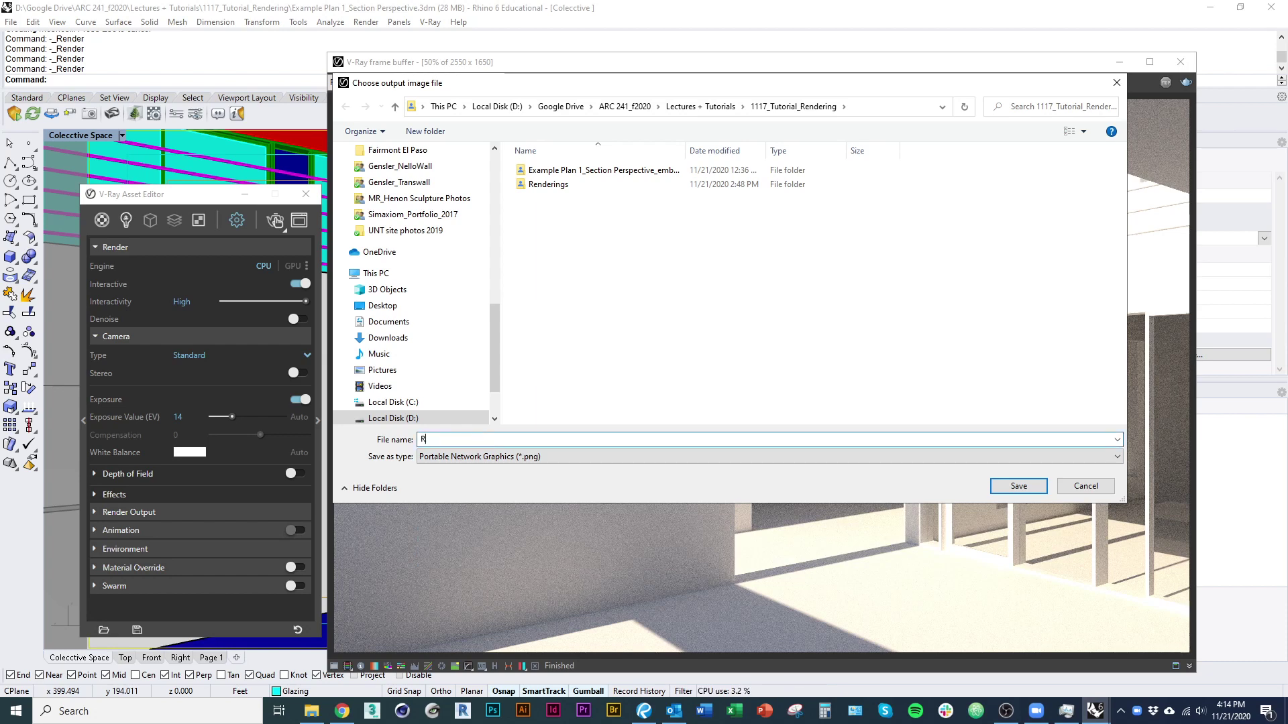
{"action": "type", "text": "ender"}
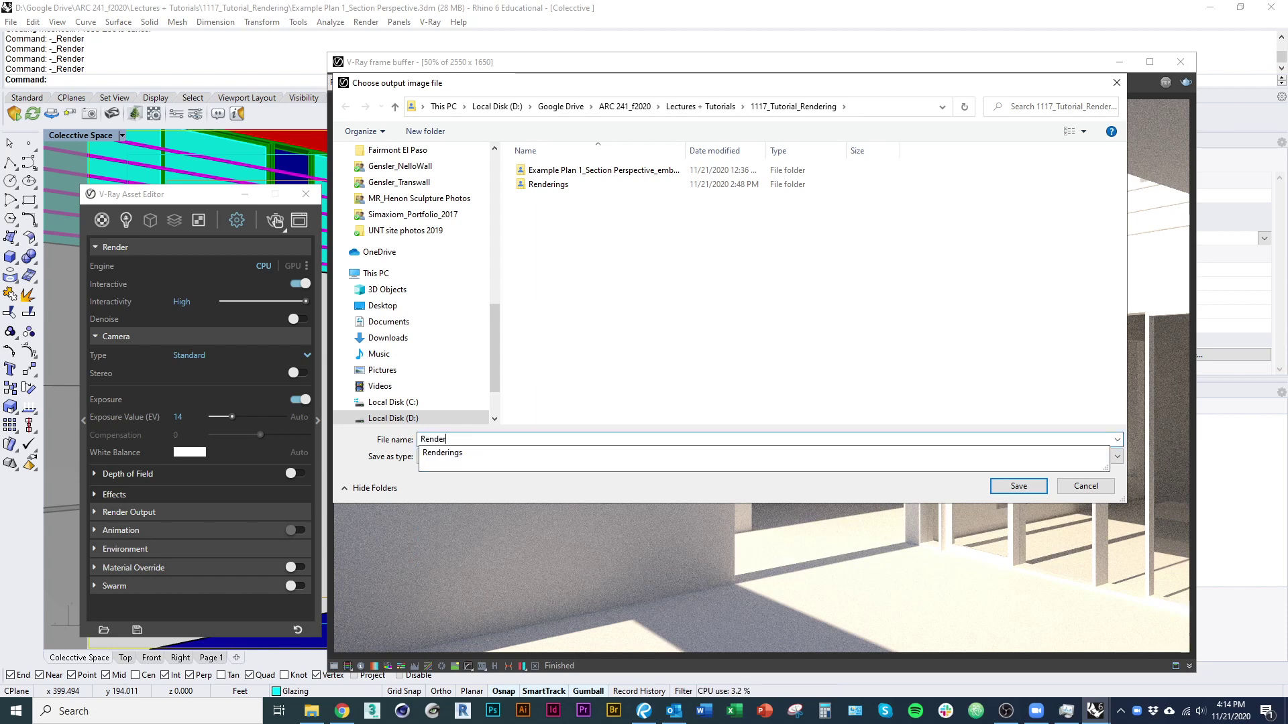
{"action": "key", "text": "BackSpace"}
{"action": "key", "text": "BackSpace"}
{"action": "key", "text": "BackSpace"}
{"action": "key", "text": "BackSpace"}
{"action": "key", "text": "BackSpace"}
{"action": "key", "text": "BackSpace"}
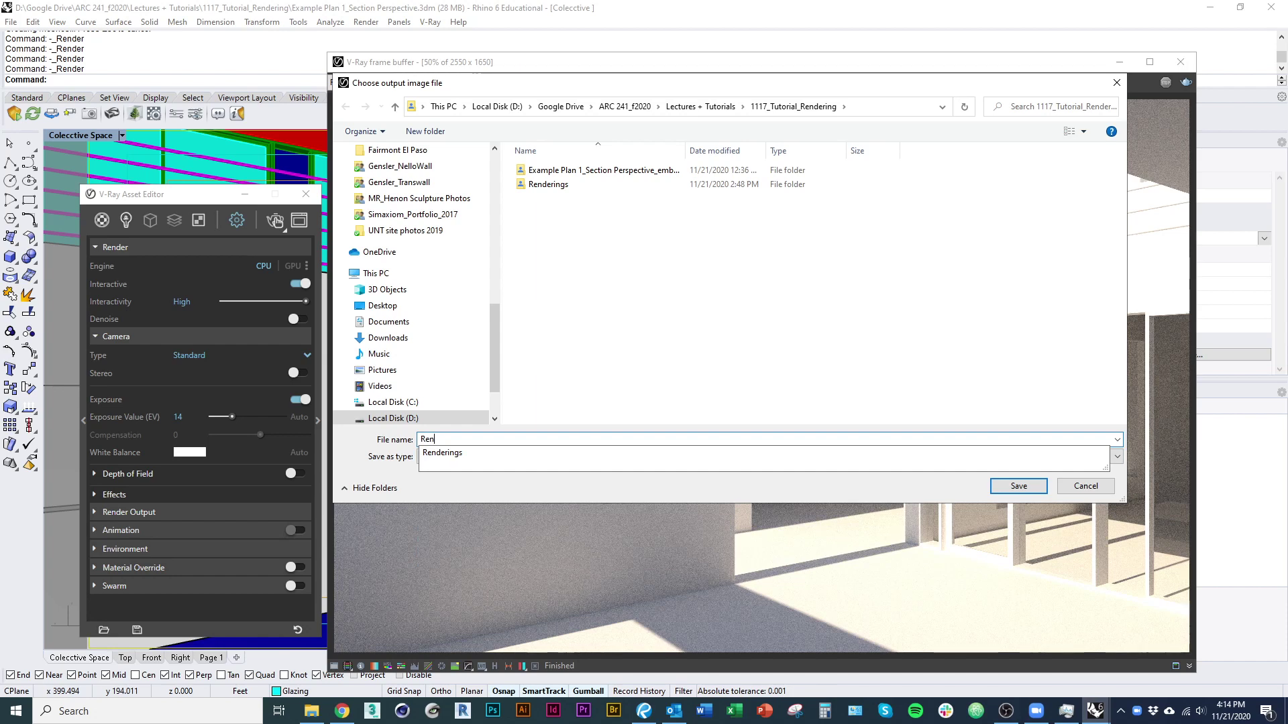
- Name the output image Collective Space and save it
{"action": "type", "text": "Collective"}
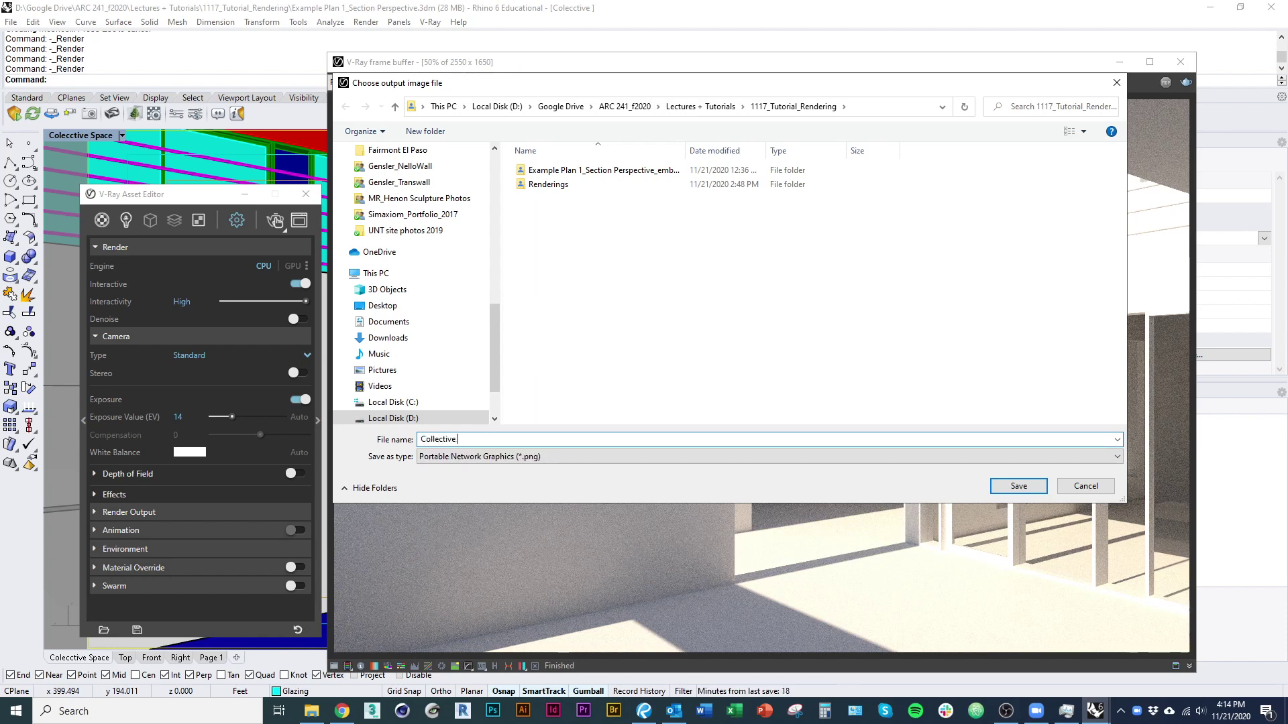
{"action": "type", "text": " Space"}
{"action": "key", "text": "Return"}
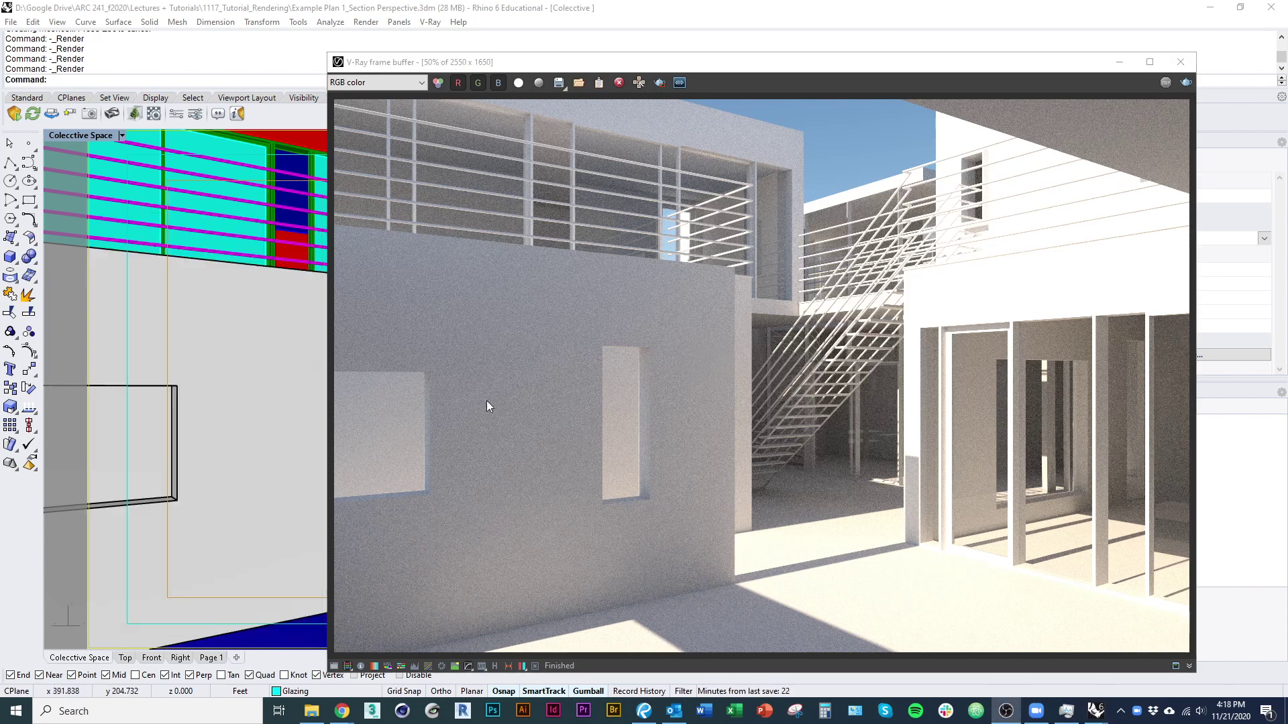
- Switch to File Explorer, view the saved Collective Space.png full size in Photos, and return to Rhino
{"action": "left_click", "coordinate": [311, 711]}
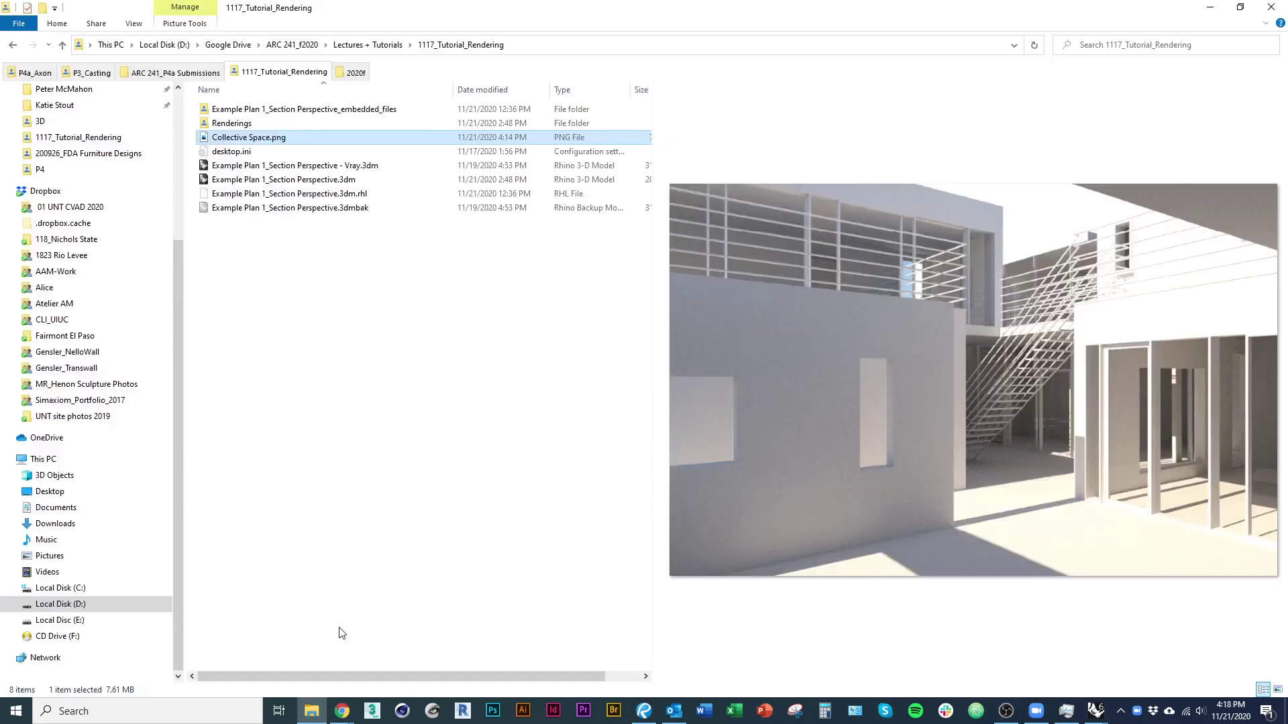
{"action": "double_click", "coordinate": [282, 139]}
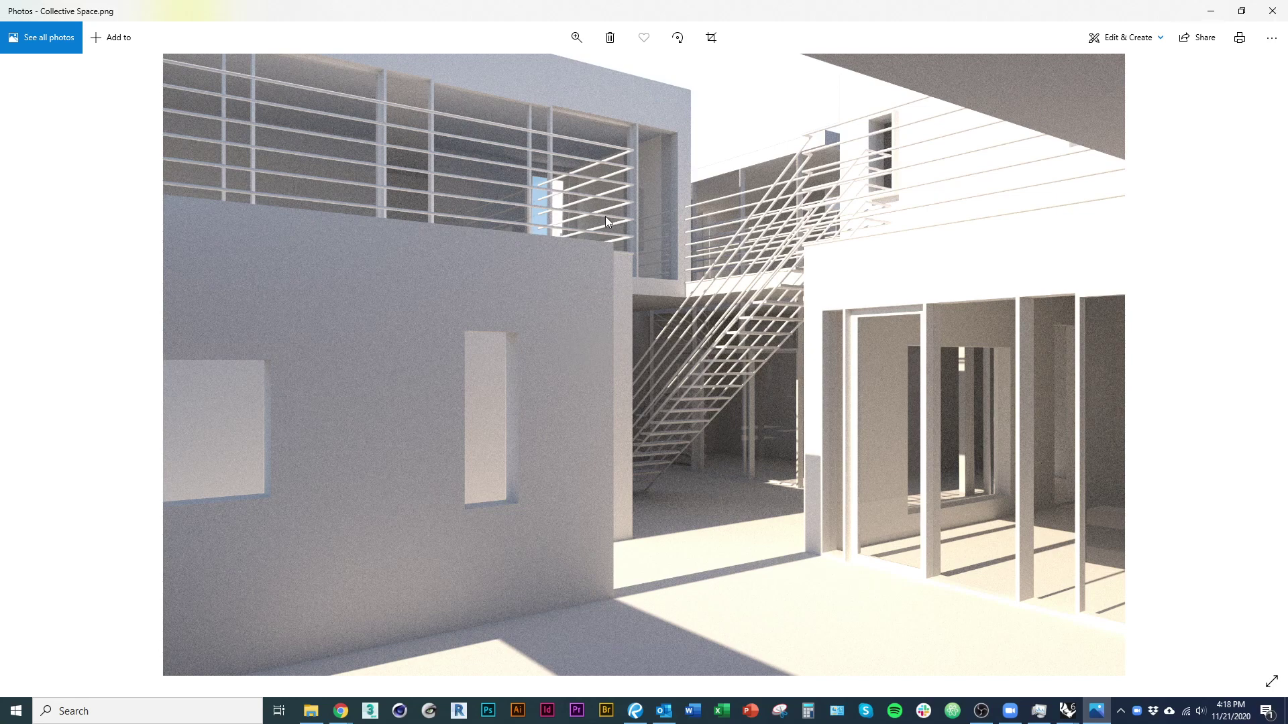
{"action": "left_click", "coordinate": [1271, 11]}
{"action": "key", "text": "alt+Tab"}
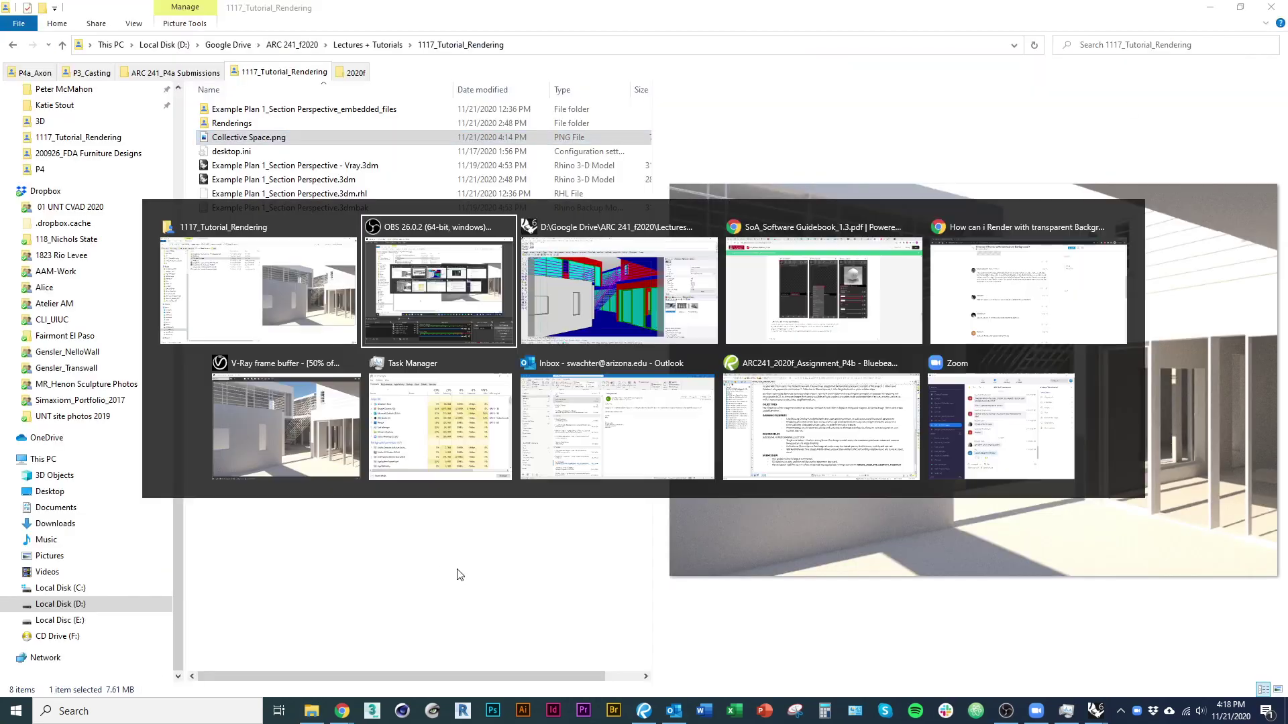
{"action": "key", "text": "alt+Tab"}
{"action": "key", "text": "alt+Tab"}
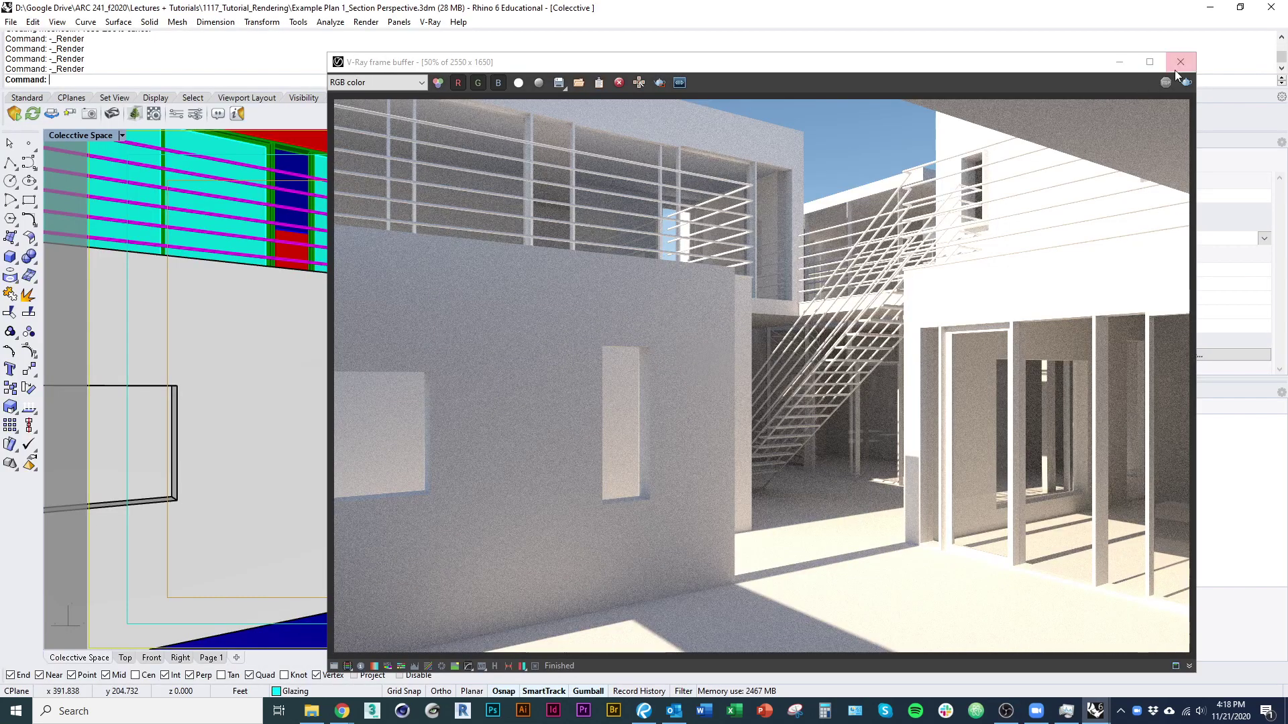
- Close the V-Ray frame buffer, restore the Living Space named view, and start an interactive V-Ray render of it
{"action": "left_click", "coordinate": [1175, 65]}
{"action": "double_click", "coordinate": [1045, 462]}
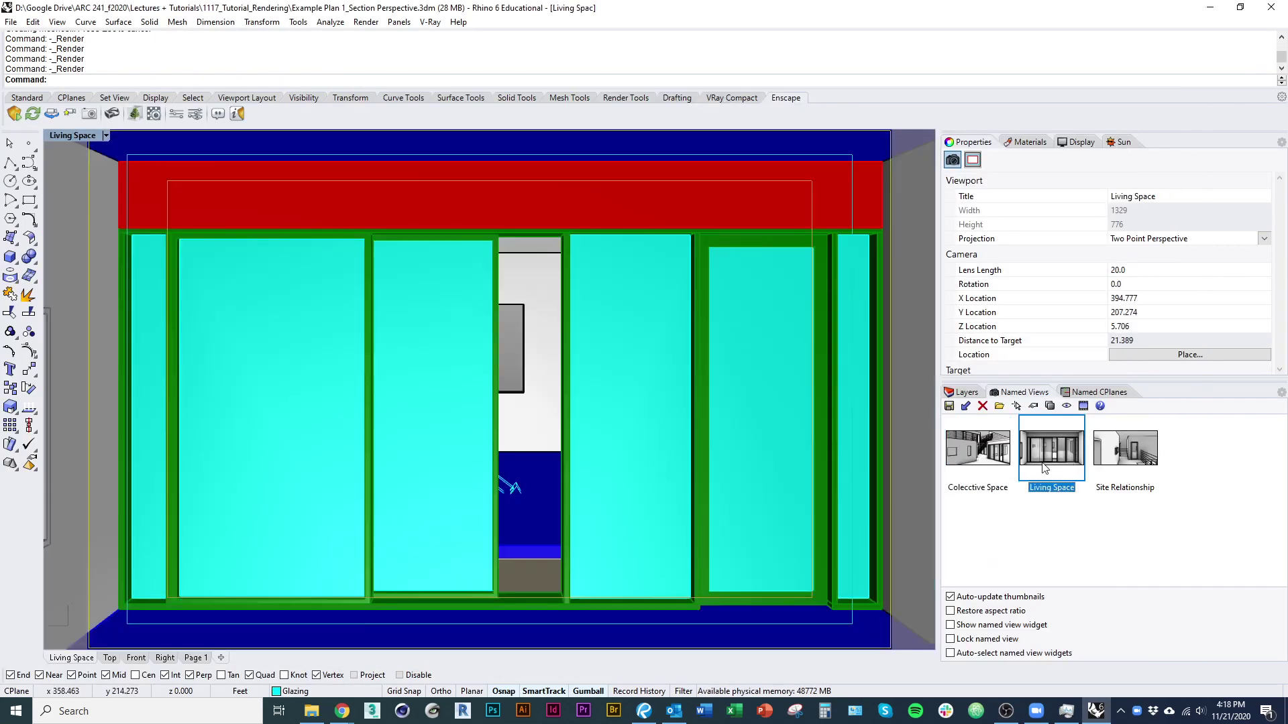
{"action": "left_click", "coordinate": [429, 22]}
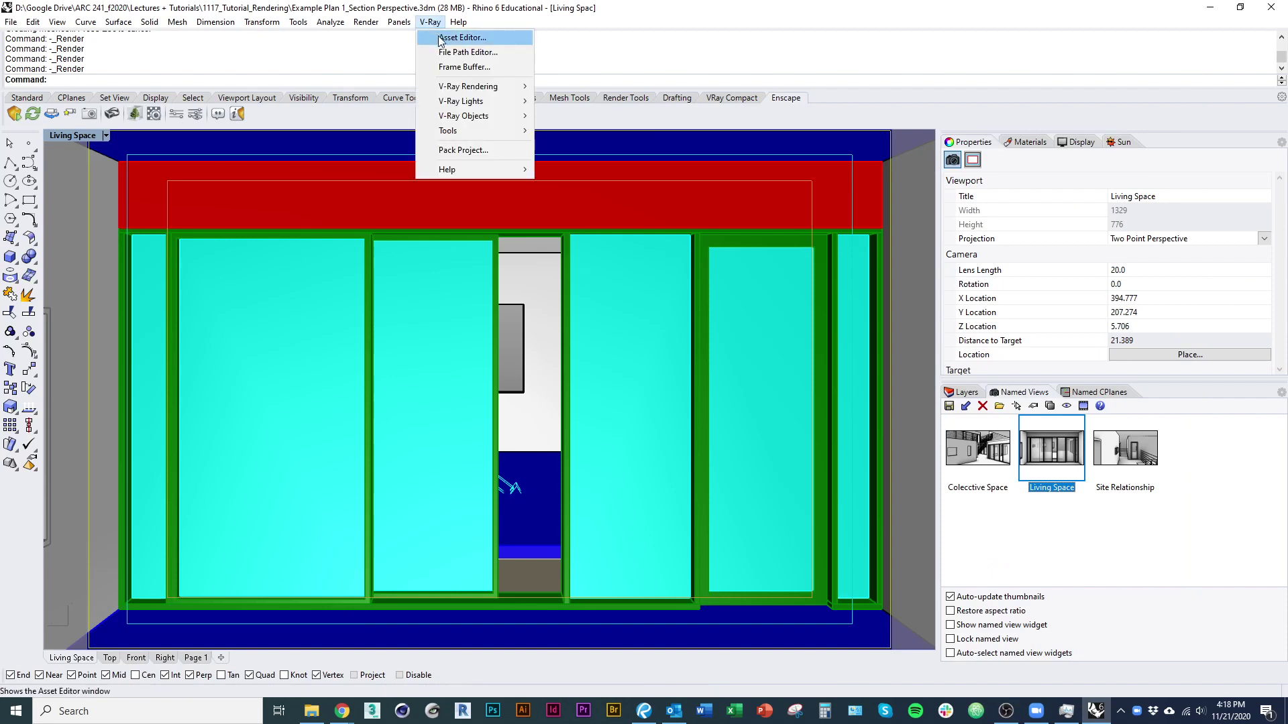
{"action": "left_click", "coordinate": [516, 390]}
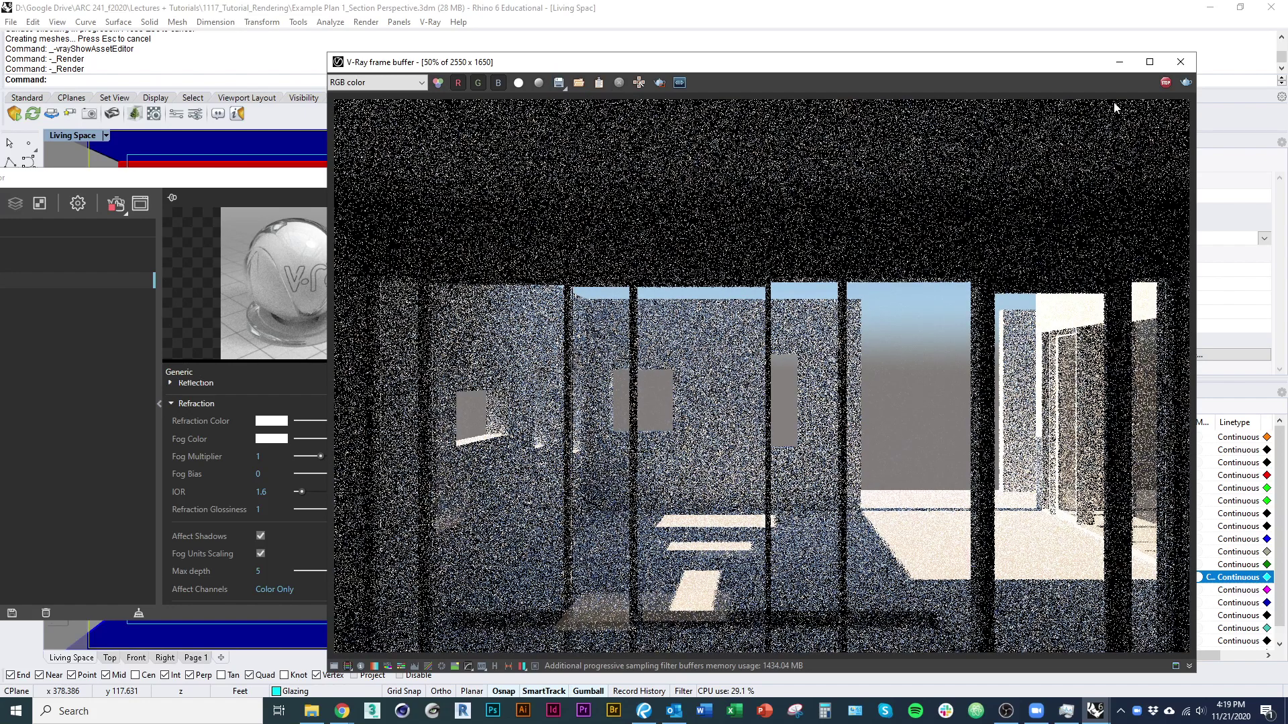
- Save the Living Space render as a PNG named Living Unit in the 1117_Tutorial_Rendering folder
{"action": "left_click", "coordinate": [558, 83]}
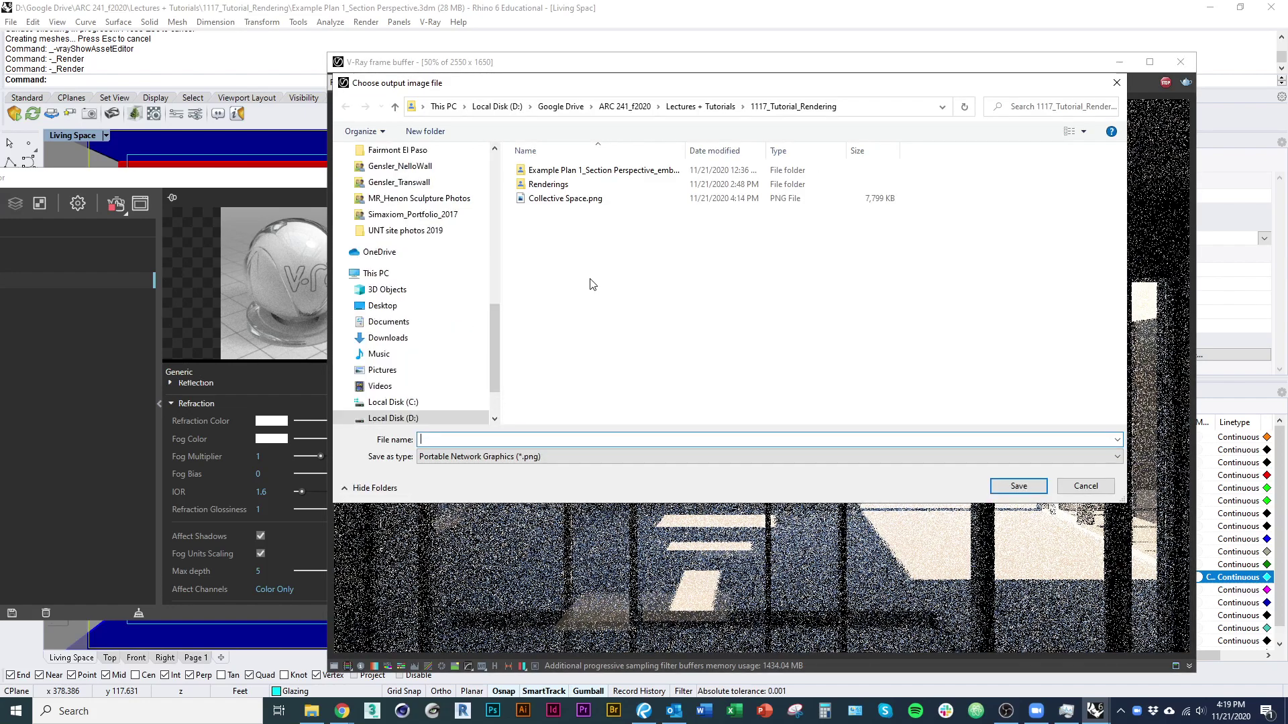
{"action": "type", "text": "L"}
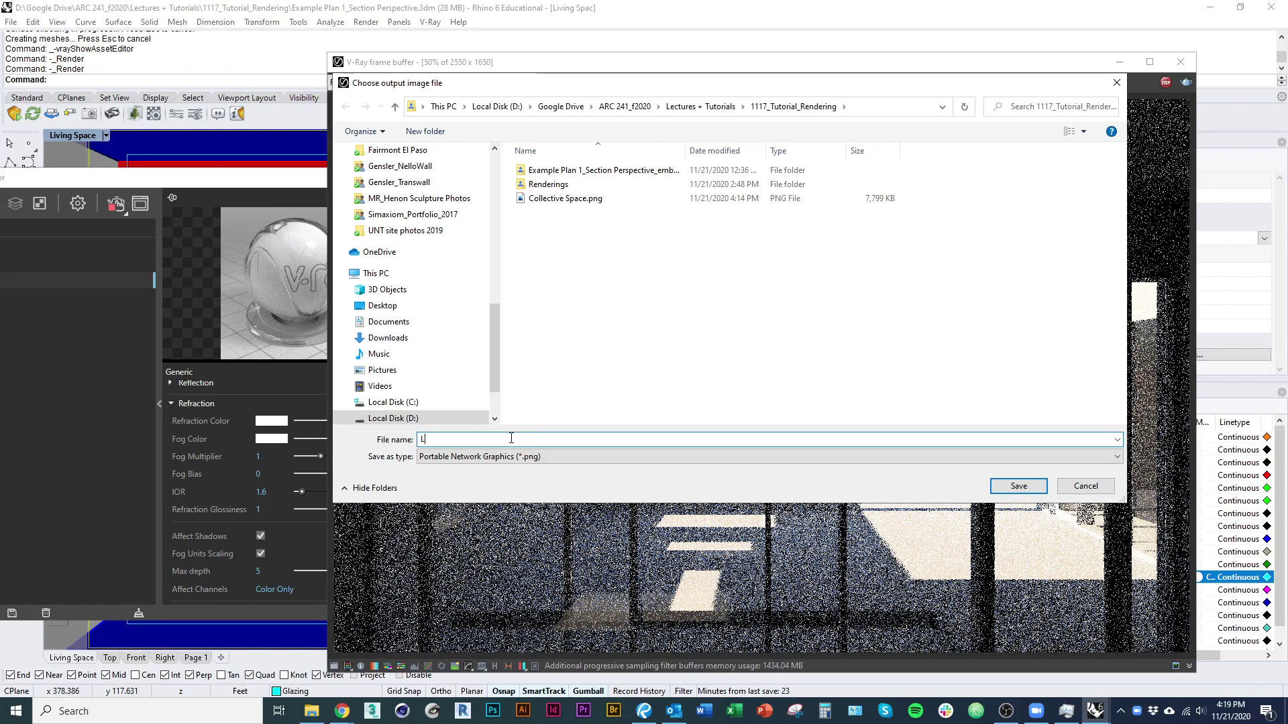
{"action": "type", "text": "iving U"}
{"action": "key", "text": "Return"}
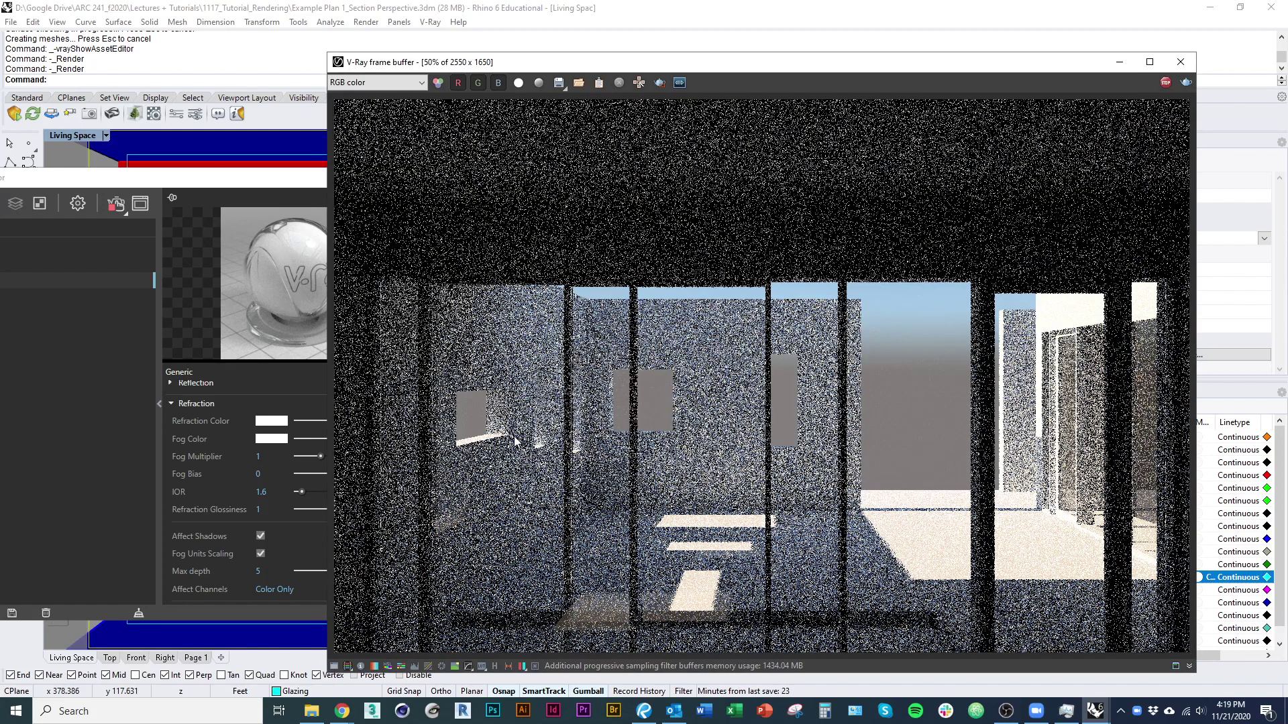
- Switch to File Explorer and preview the saved Living Unit.png
{"action": "key", "text": "alt+Tab"}
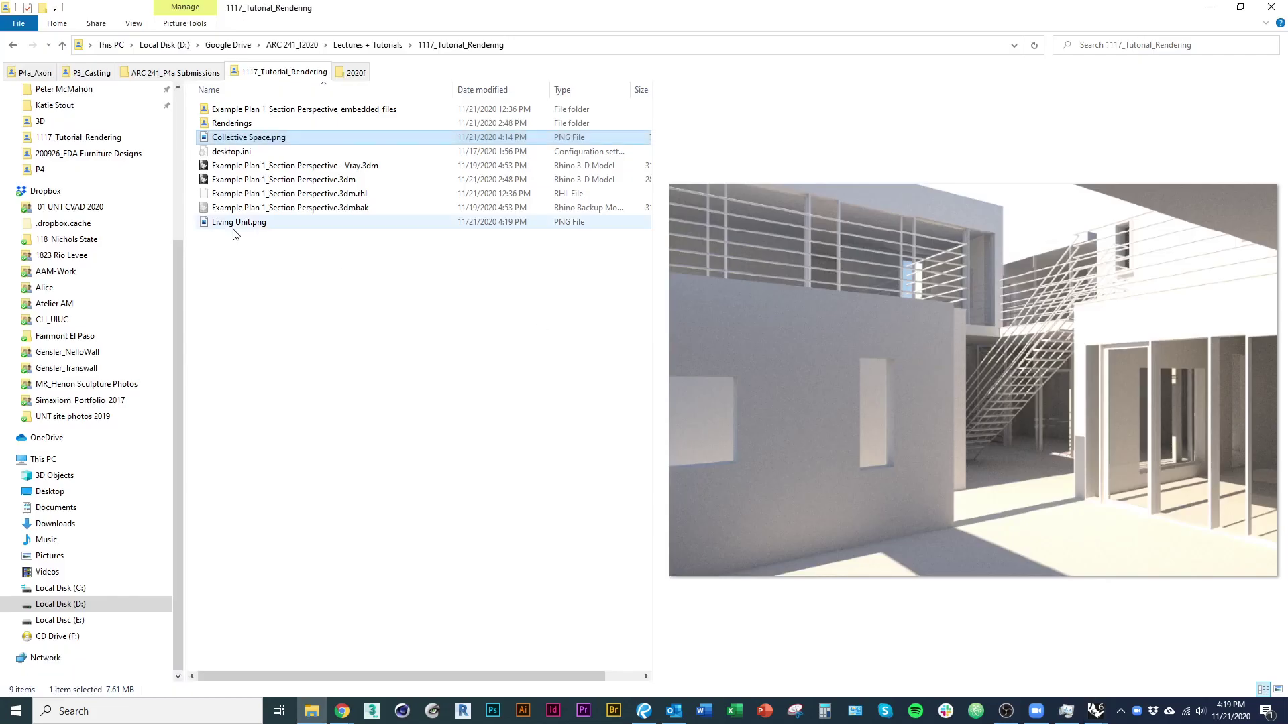
{"action": "left_click", "coordinate": [234, 228]}
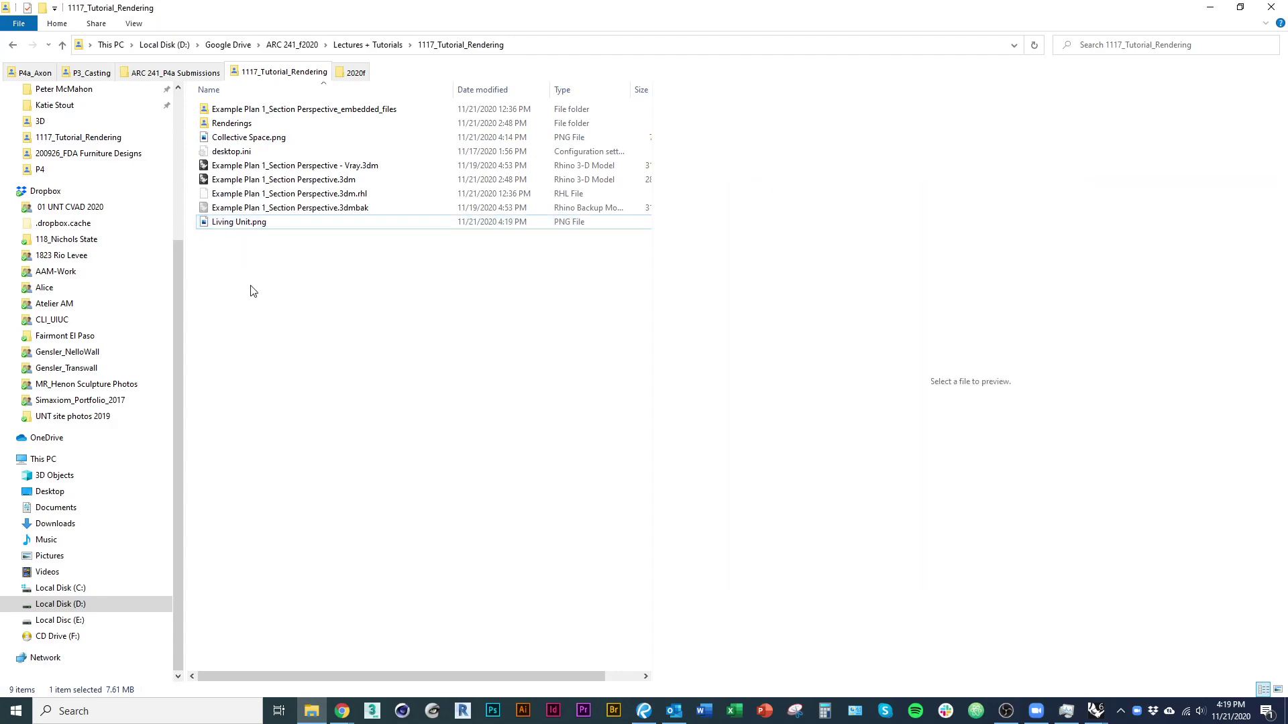
{"action": "left_click", "coordinate": [240, 223]}
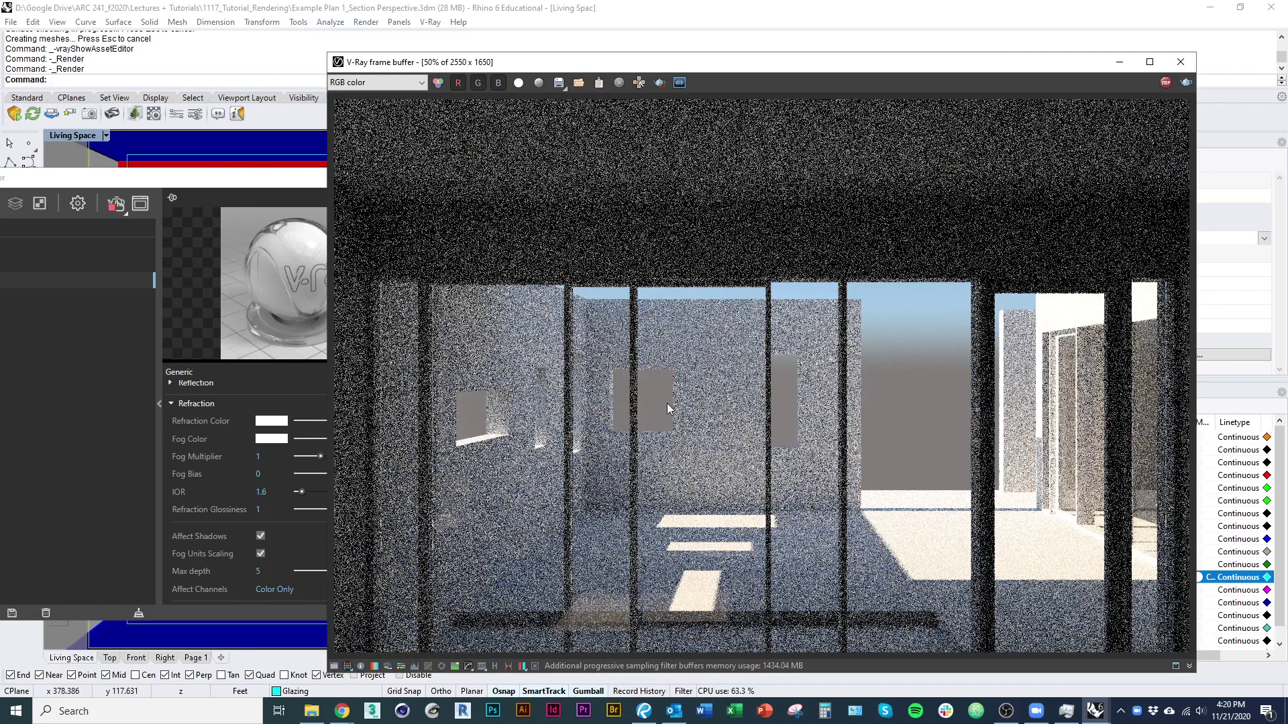
- Preview the re-saved Living Unit.png in File Explorer and return to the glass material's refraction settings in the V-Ray Asset Editor
{"action": "key", "text": "alt+Tab"}
{"action": "key", "text": "Tab"}
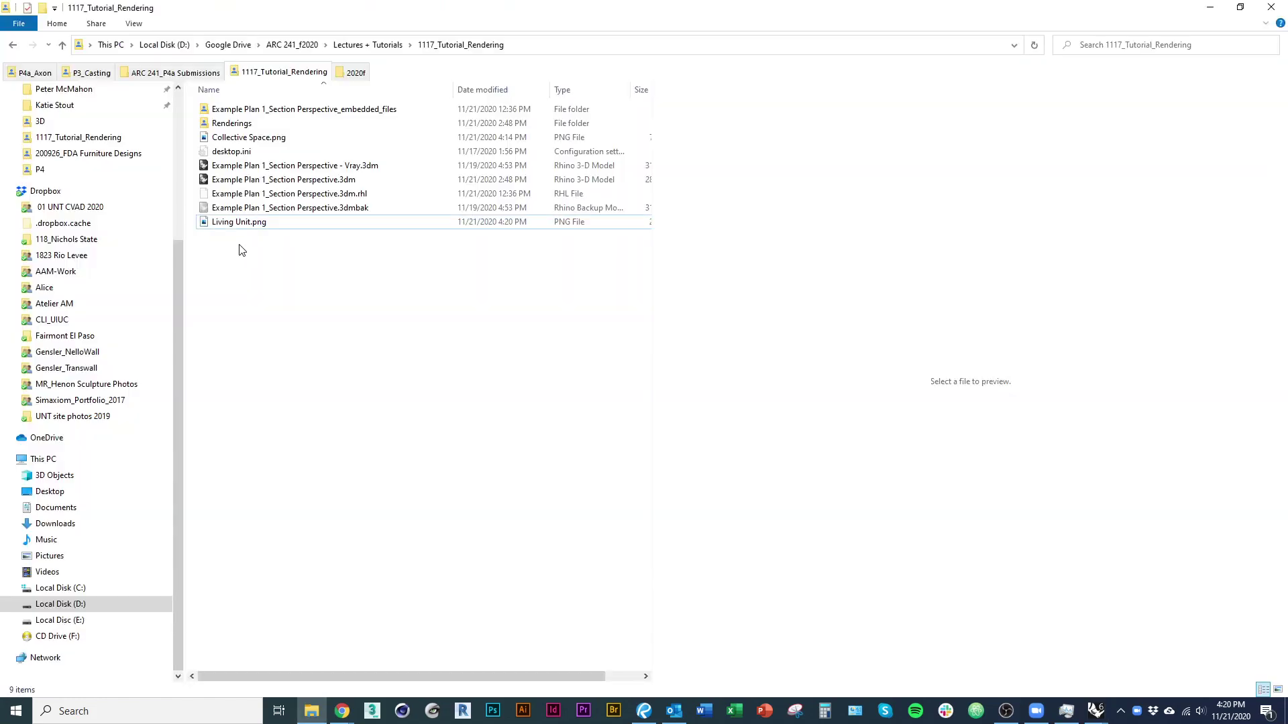
{"action": "left_click", "coordinate": [232, 222]}
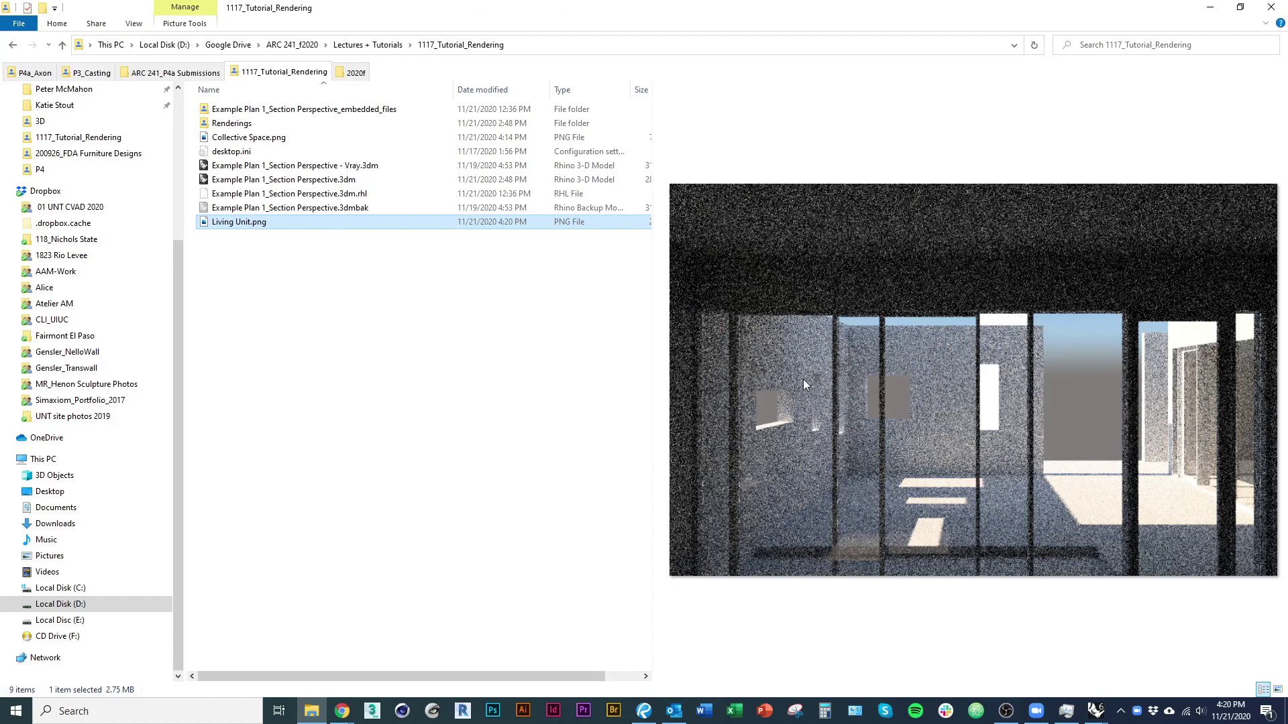
{"action": "key", "text": "alt+Tab"}
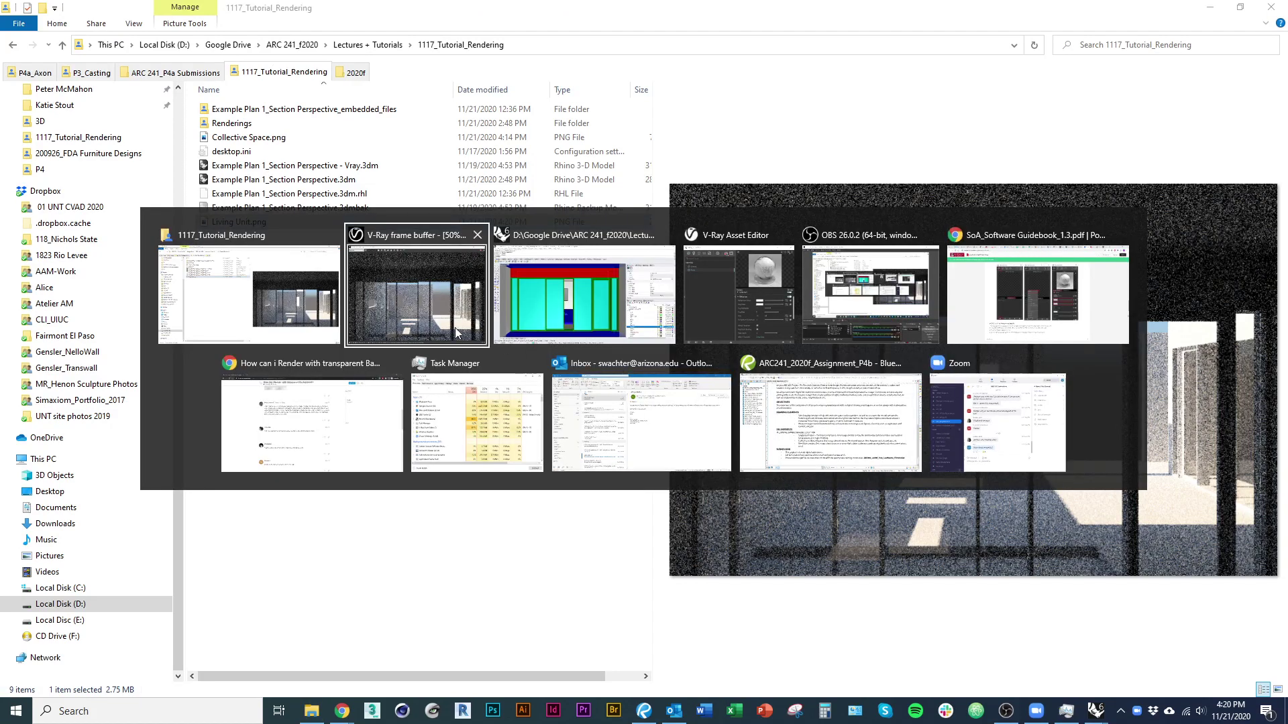
{"action": "left_click", "coordinate": [727, 328]}
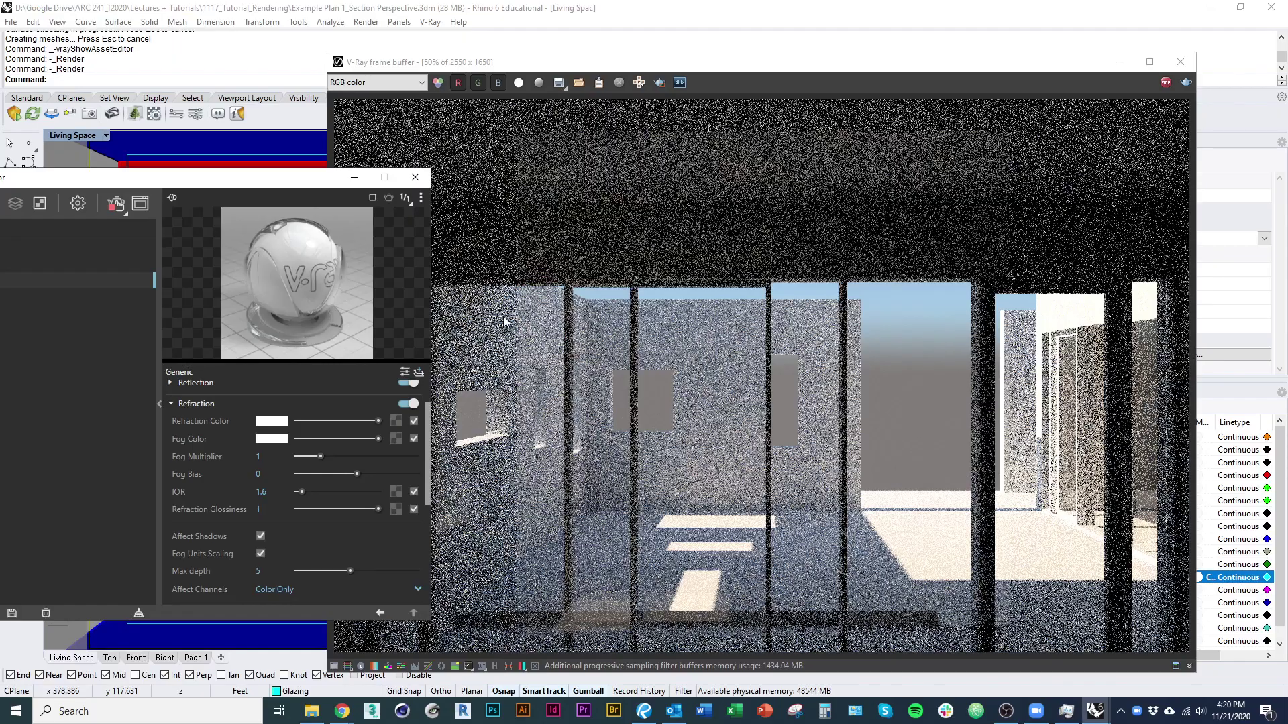
- Bring the whole V-Ray Asset Editor into view, collapse the glass material's Refraction section, and show the material's advanced settings
{"action": "left_click_drag", "start_coordinate": [547, 161], "coordinate": [547, 161]}
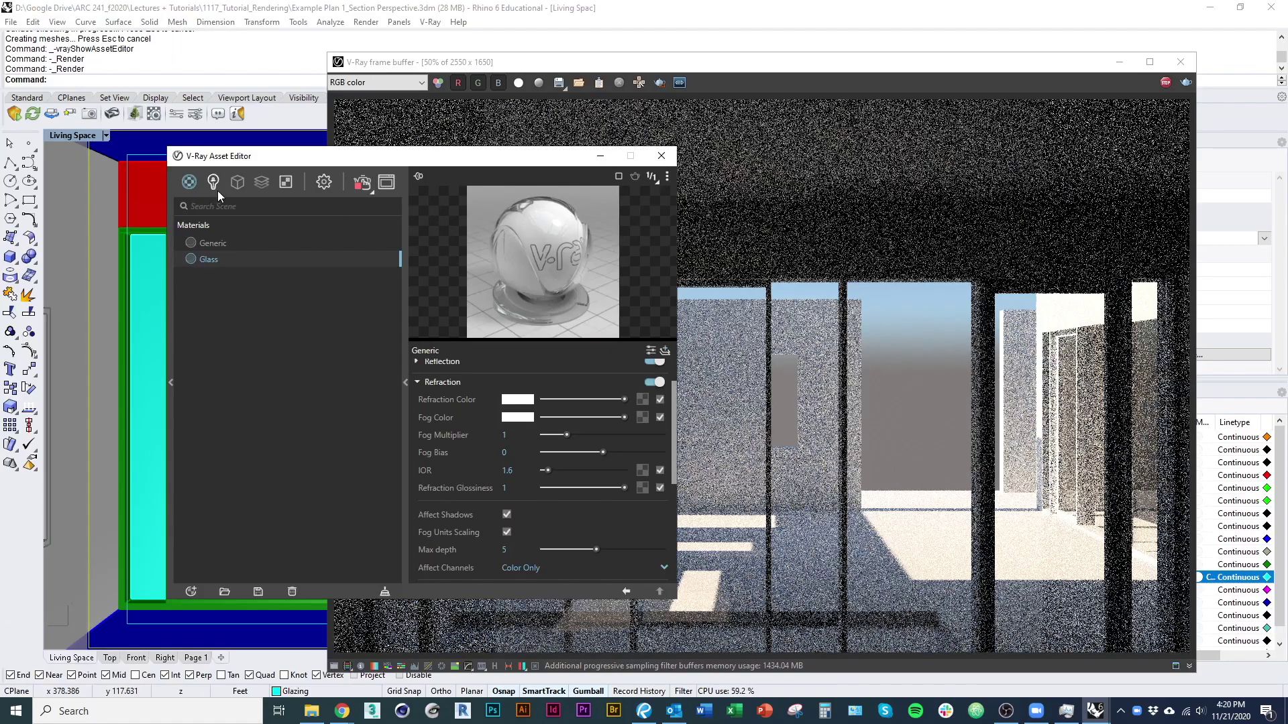
{"action": "left_click_drag", "start_coordinate": [249, 157], "coordinate": [240, 152]}
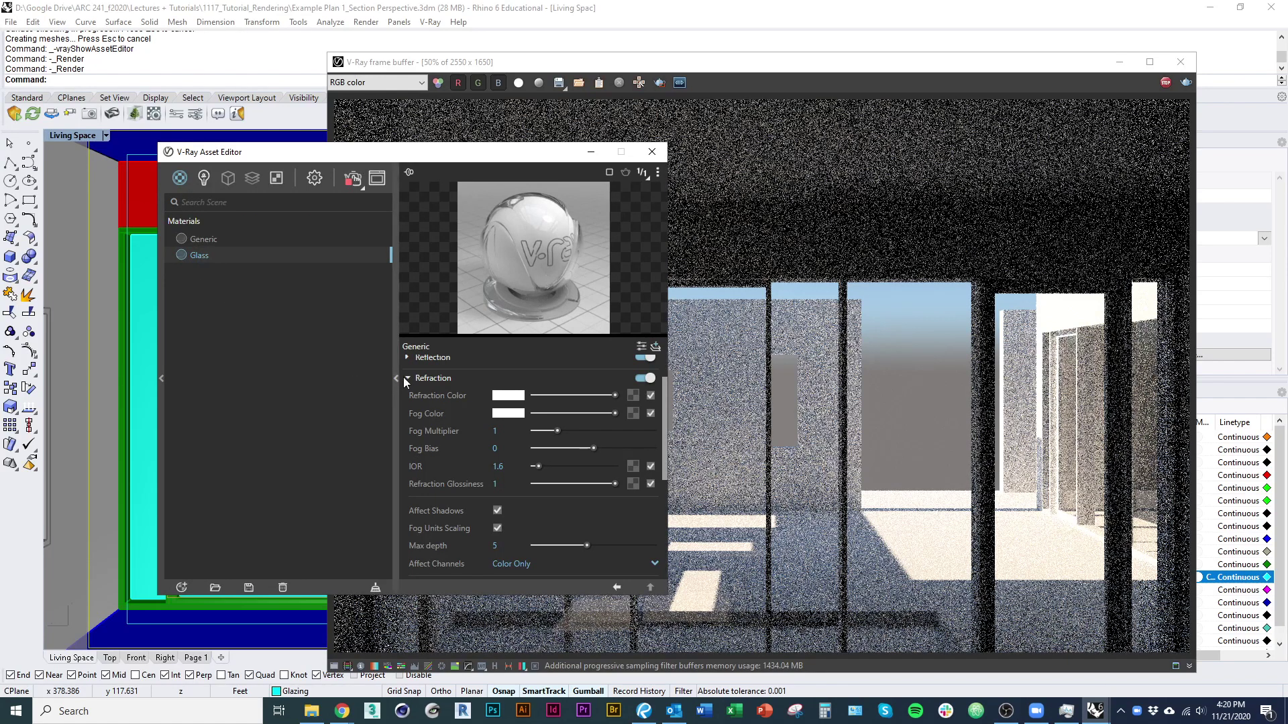
{"action": "left_click", "coordinate": [422, 378]}
{"action": "left_click", "coordinate": [641, 347]}
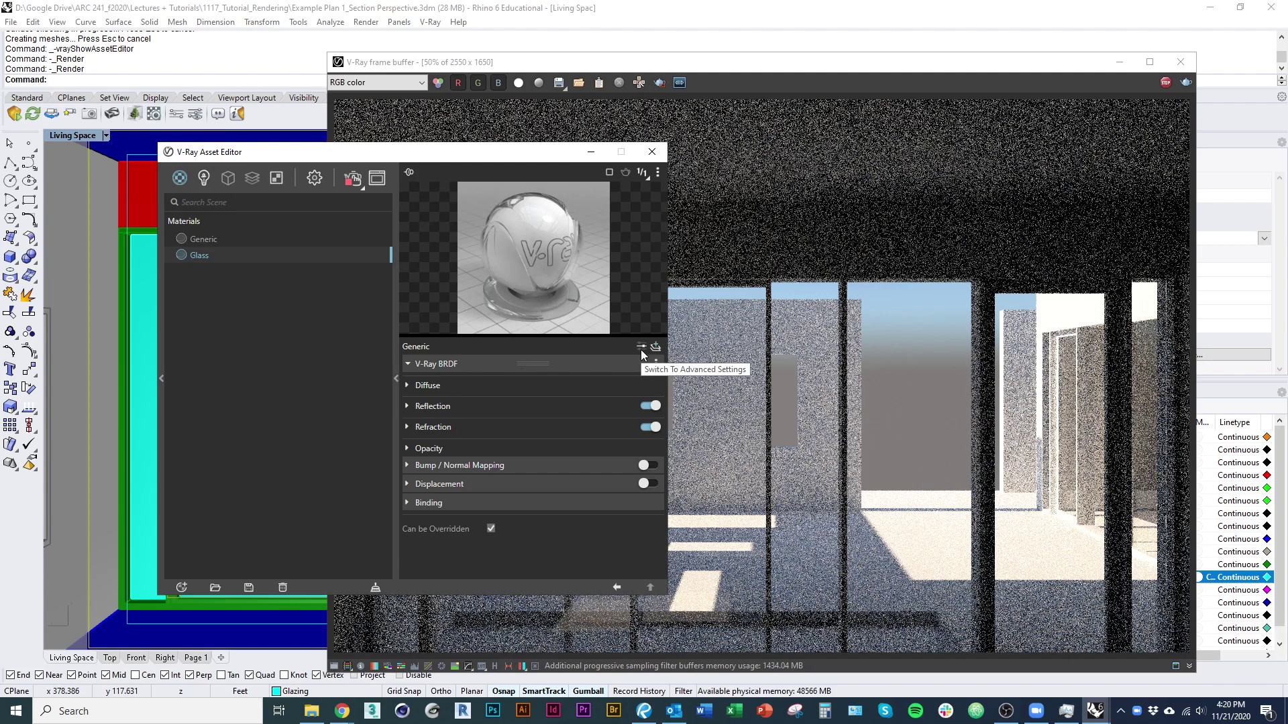
{"action": "left_click", "coordinate": [641, 348]}
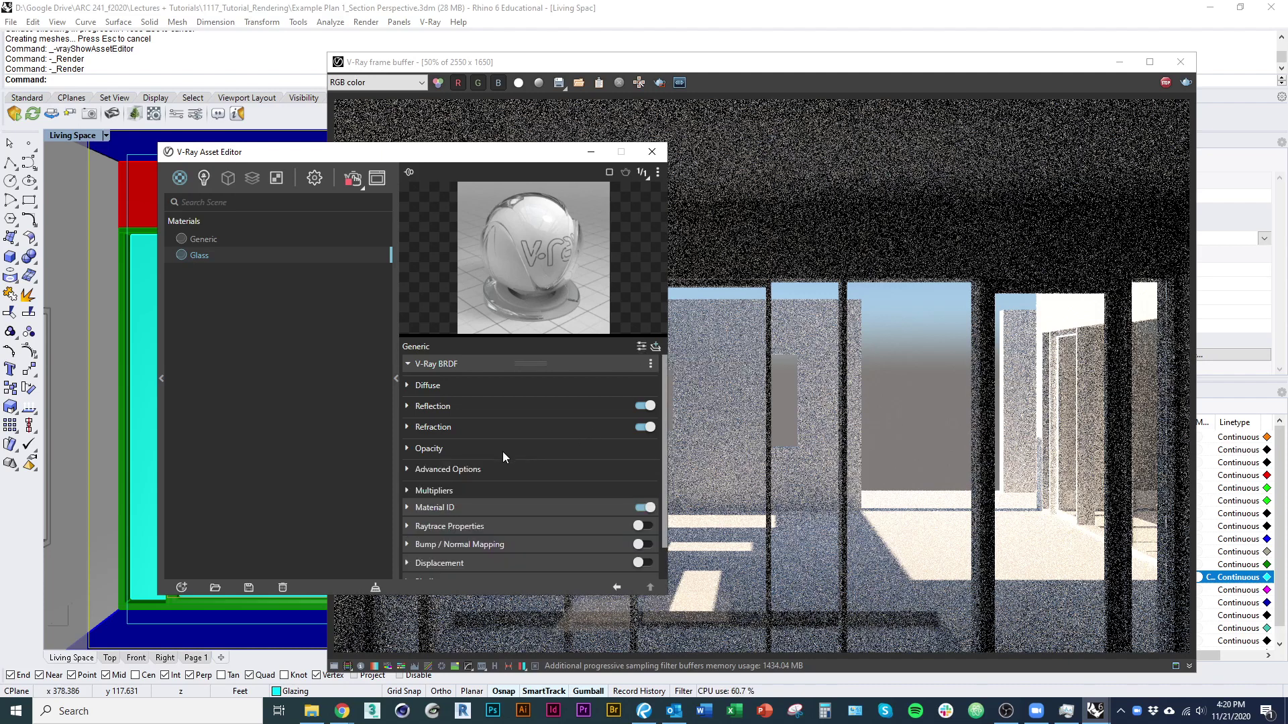
- Expand the glass material's Refraction settings and set Affect Channels to Color + Alpha
{"action": "left_click", "coordinate": [406, 427]}
{"action": "scroll", "coordinate": [434, 489], "scroll_direction": "down", "scroll_amount": 5}
{"action": "scroll", "coordinate": [433, 489], "scroll_direction": "up", "scroll_amount": 2}
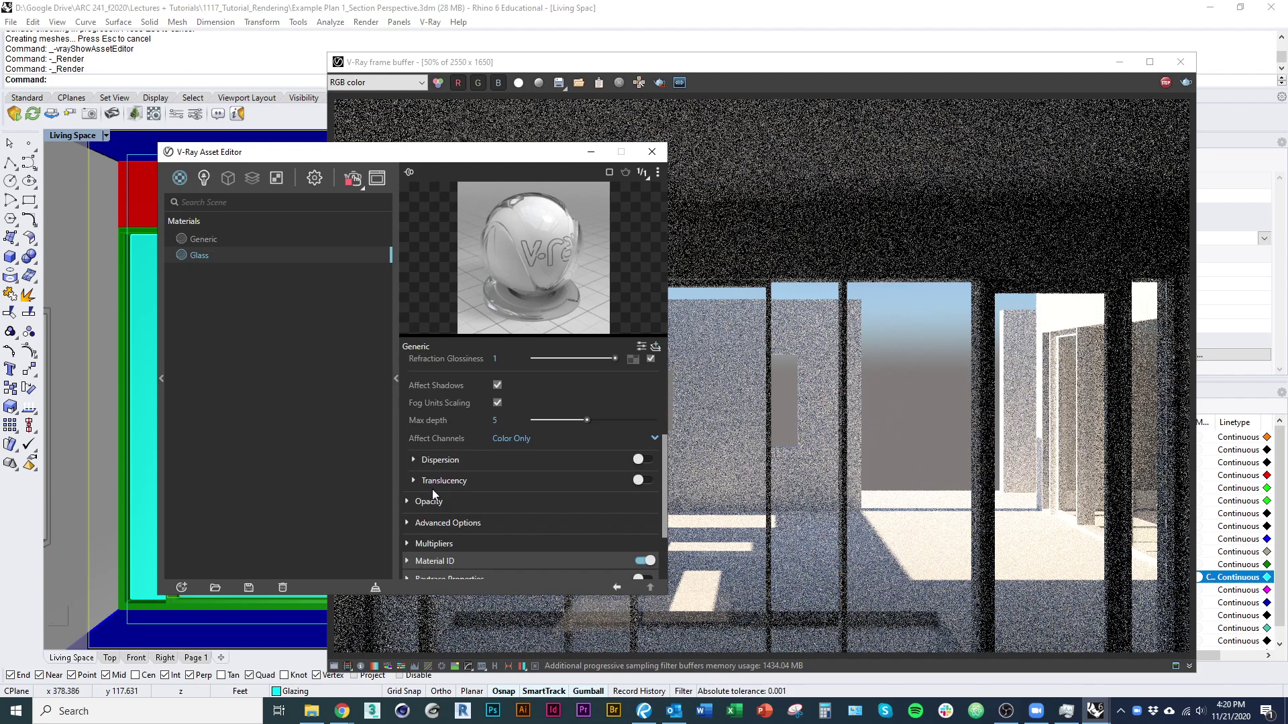
{"action": "scroll", "coordinate": [444, 456], "scroll_direction": "up", "scroll_amount": 2}
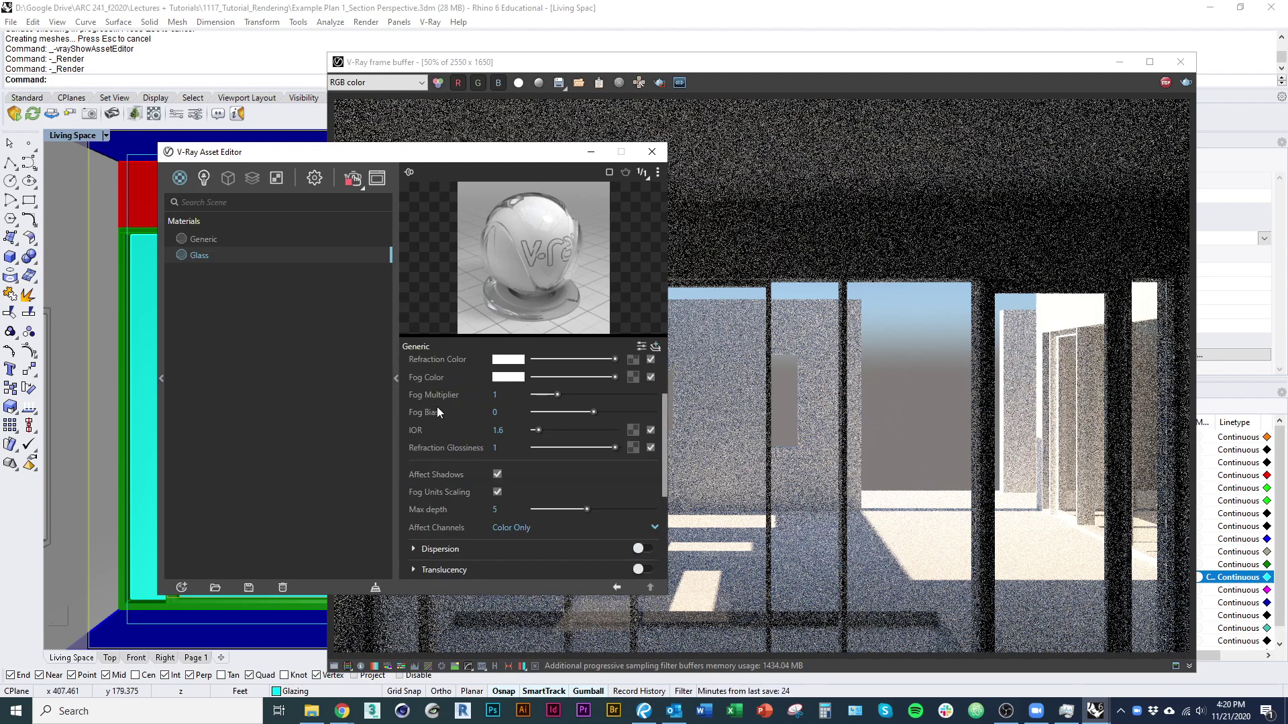
{"action": "scroll", "coordinate": [436, 405], "scroll_direction": "up", "scroll_amount": 3}
{"action": "scroll", "coordinate": [437, 442], "scroll_direction": "down", "scroll_amount": 3}
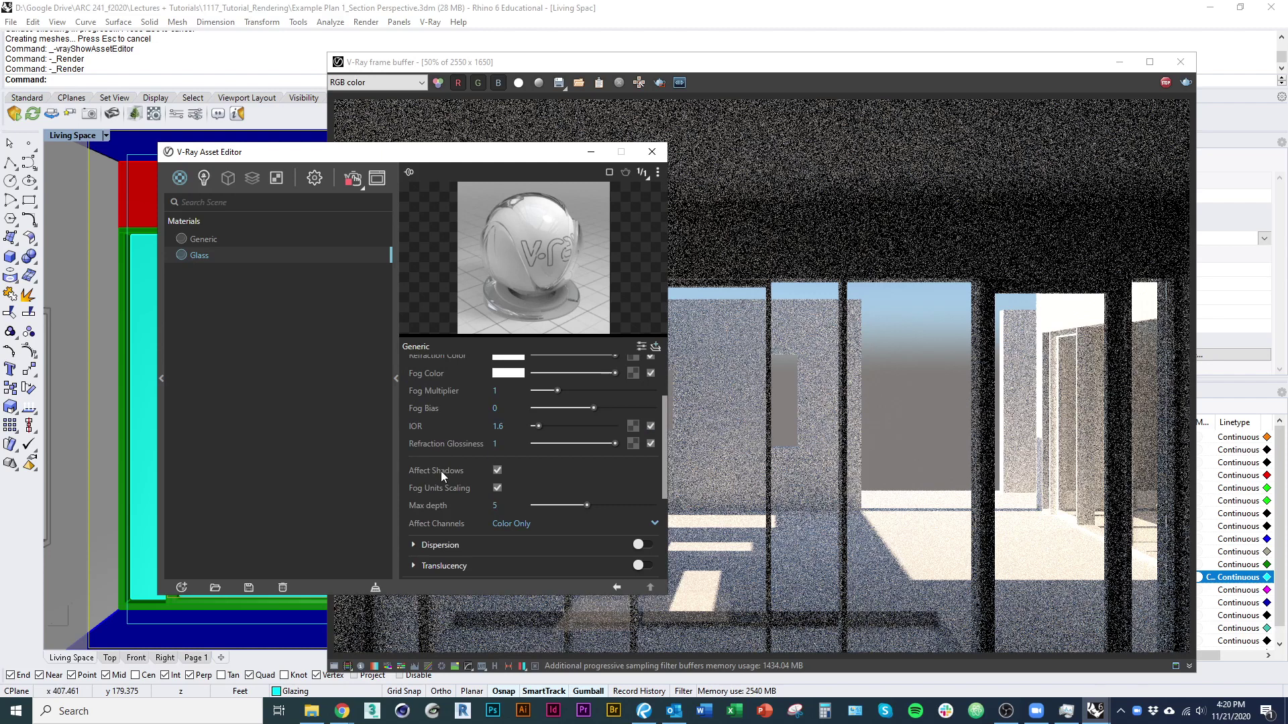
{"action": "mouse_move", "coordinate": [426, 531]}
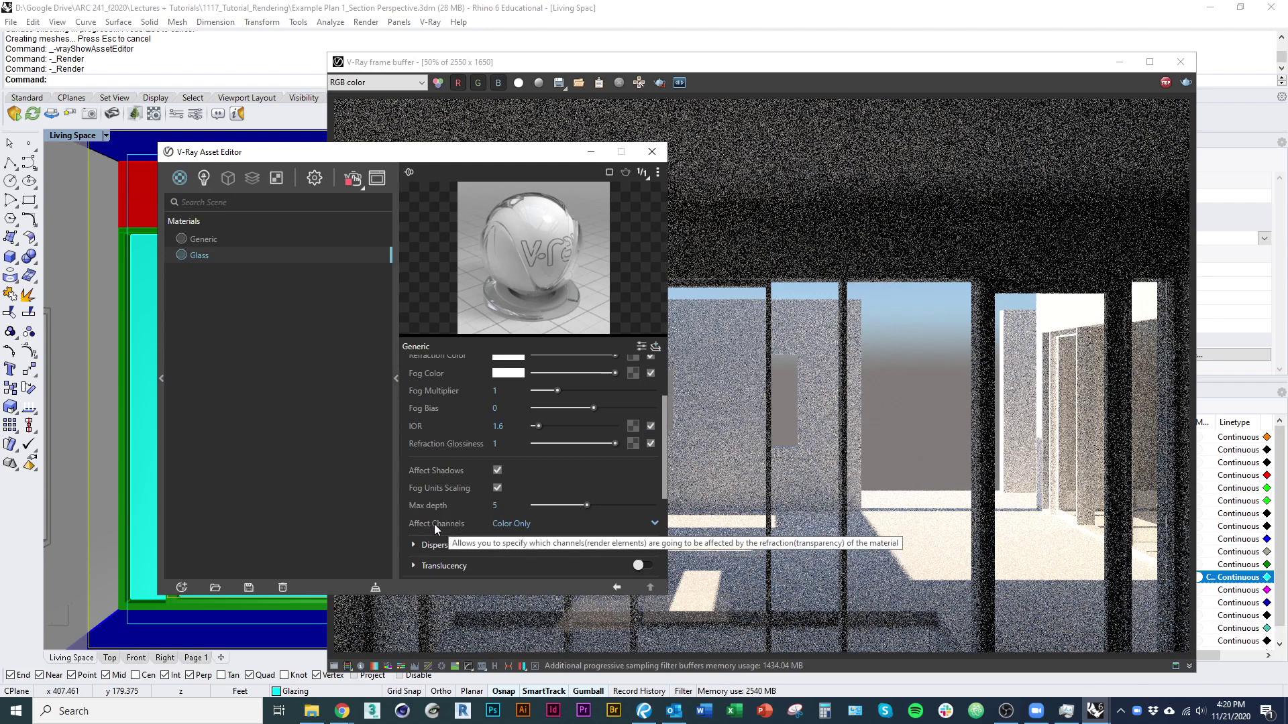
{"action": "left_click", "coordinate": [520, 525]}
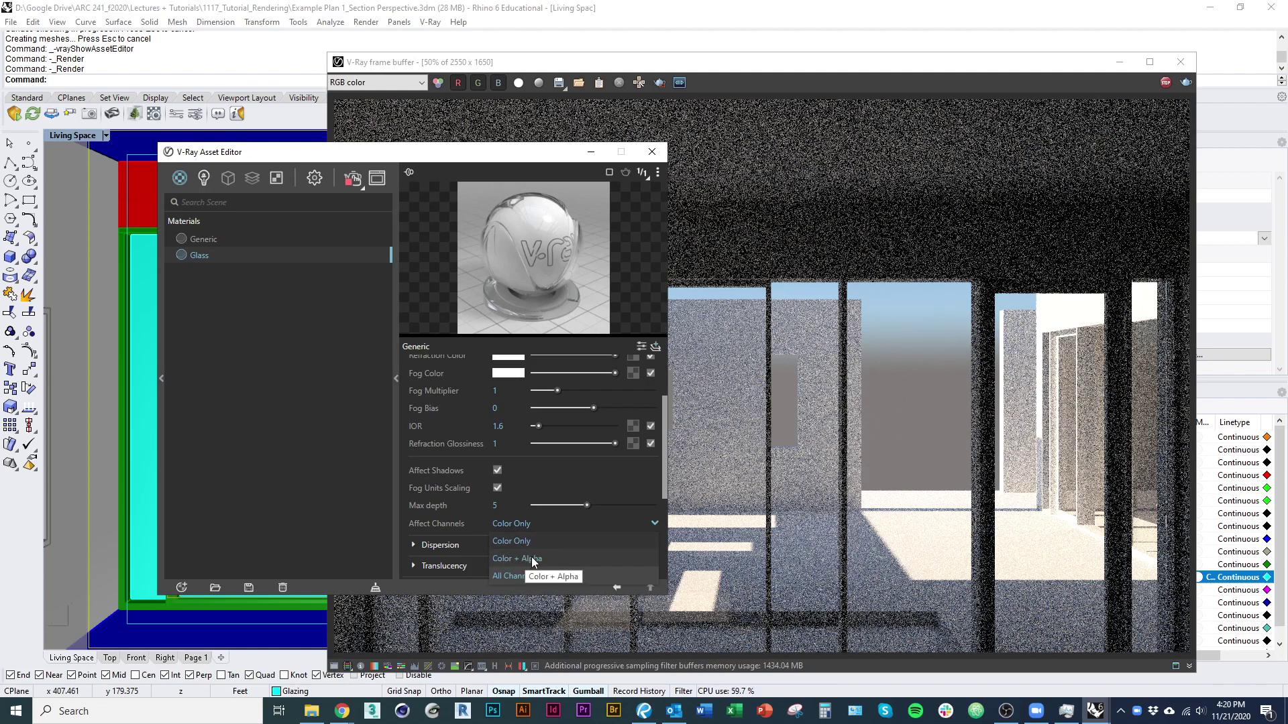
{"action": "left_click", "coordinate": [531, 558]}
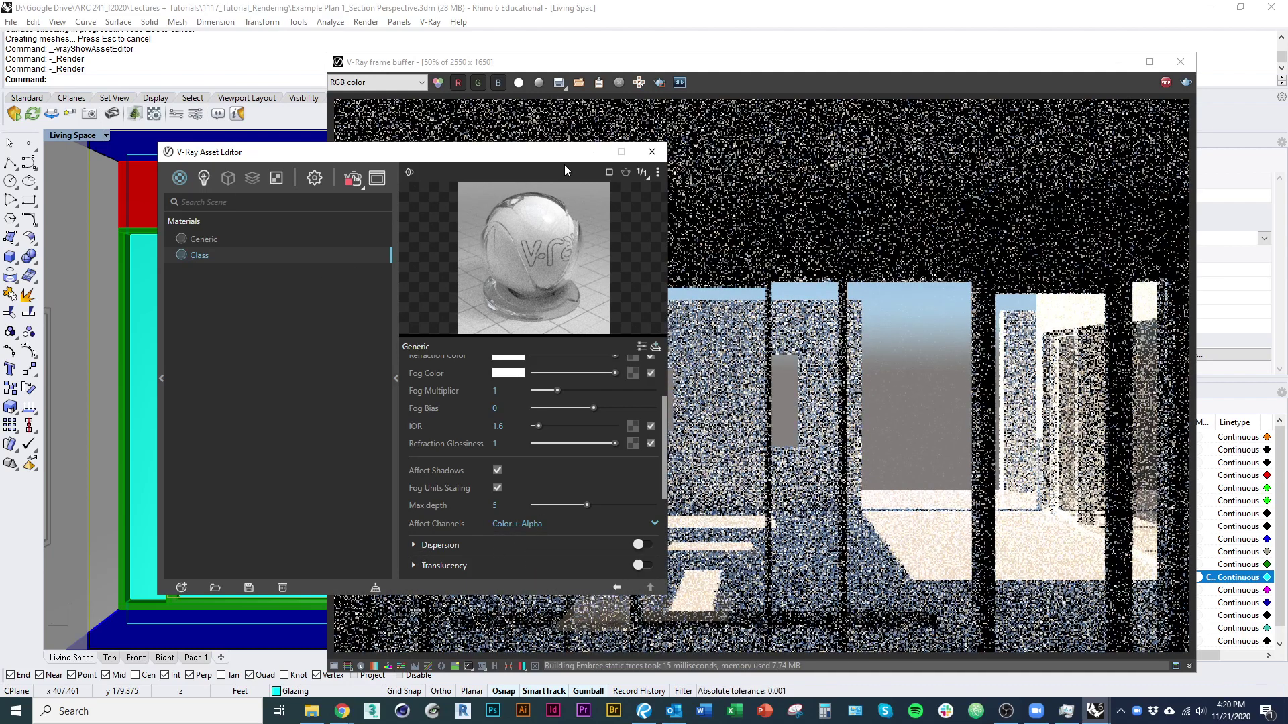
- Collapse the glass material's parameters and save the current render as a PNG named Living Unit transparent glass in the 1117_Tutorial_Rendering folder
{"action": "left_click", "coordinate": [396, 379]}
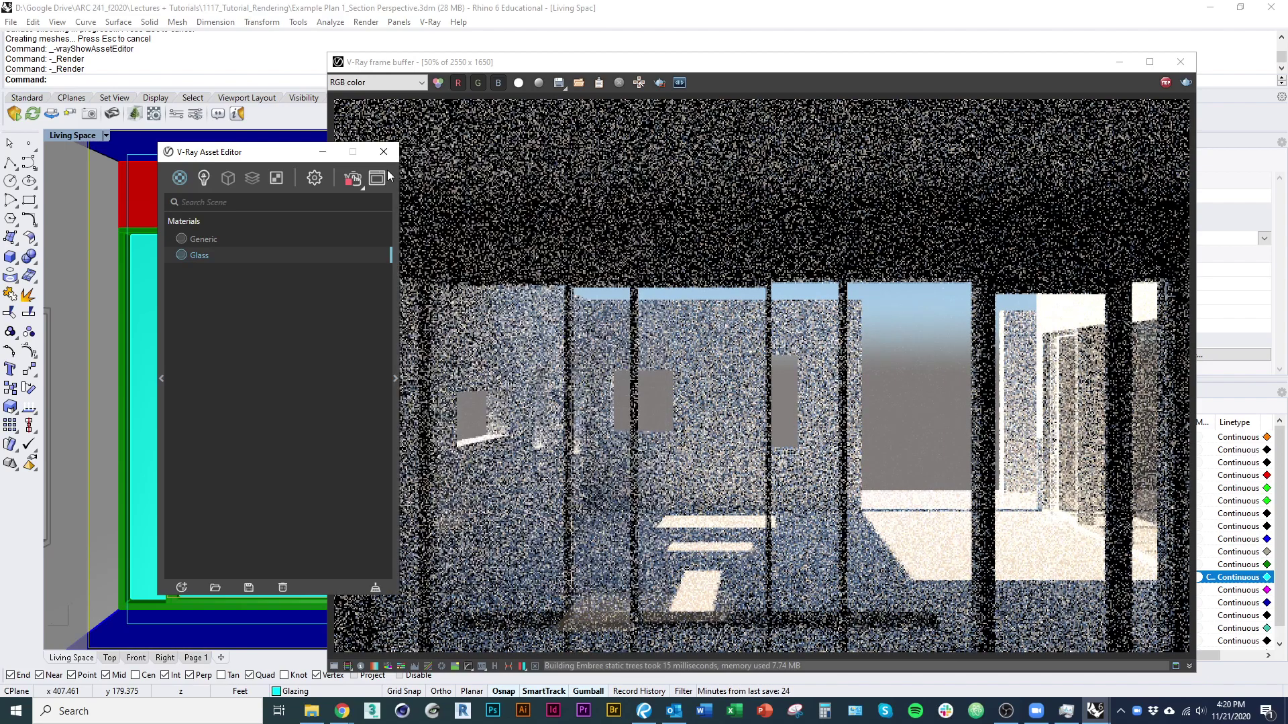
{"action": "left_click_drag", "start_coordinate": [285, 153], "coordinate": [201, 137]}
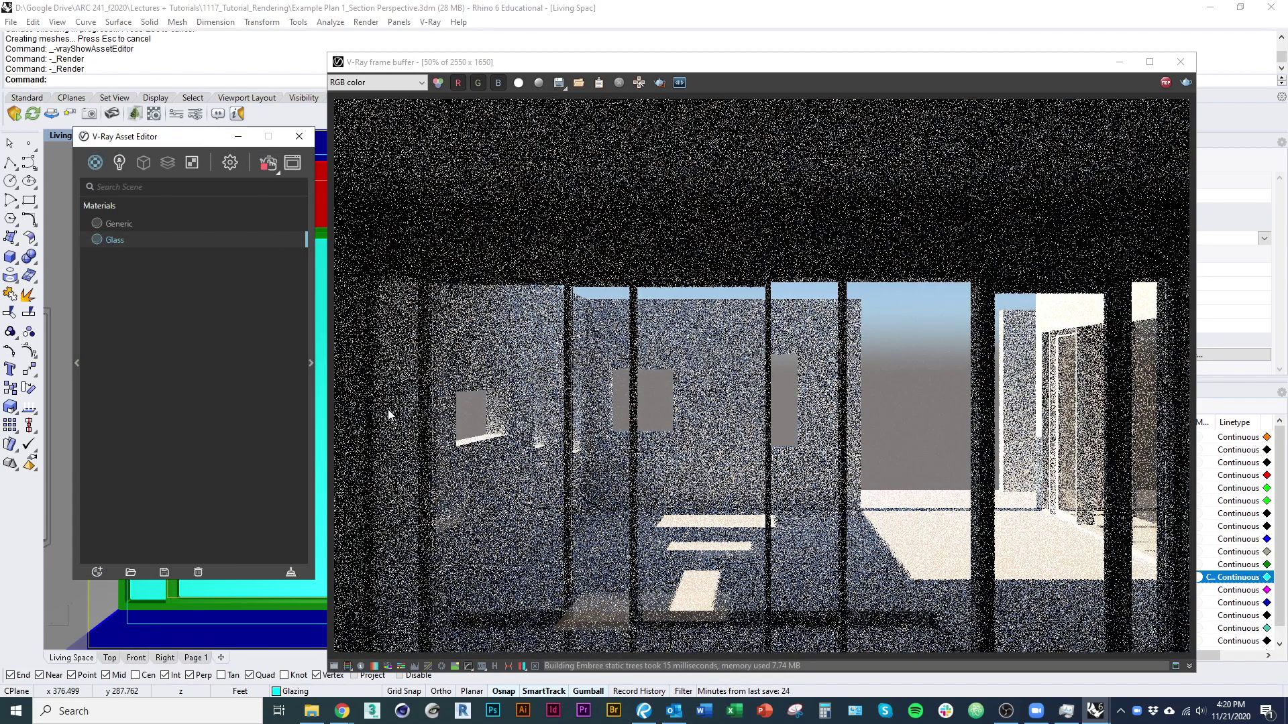
{"action": "left_click", "coordinate": [558, 82]}
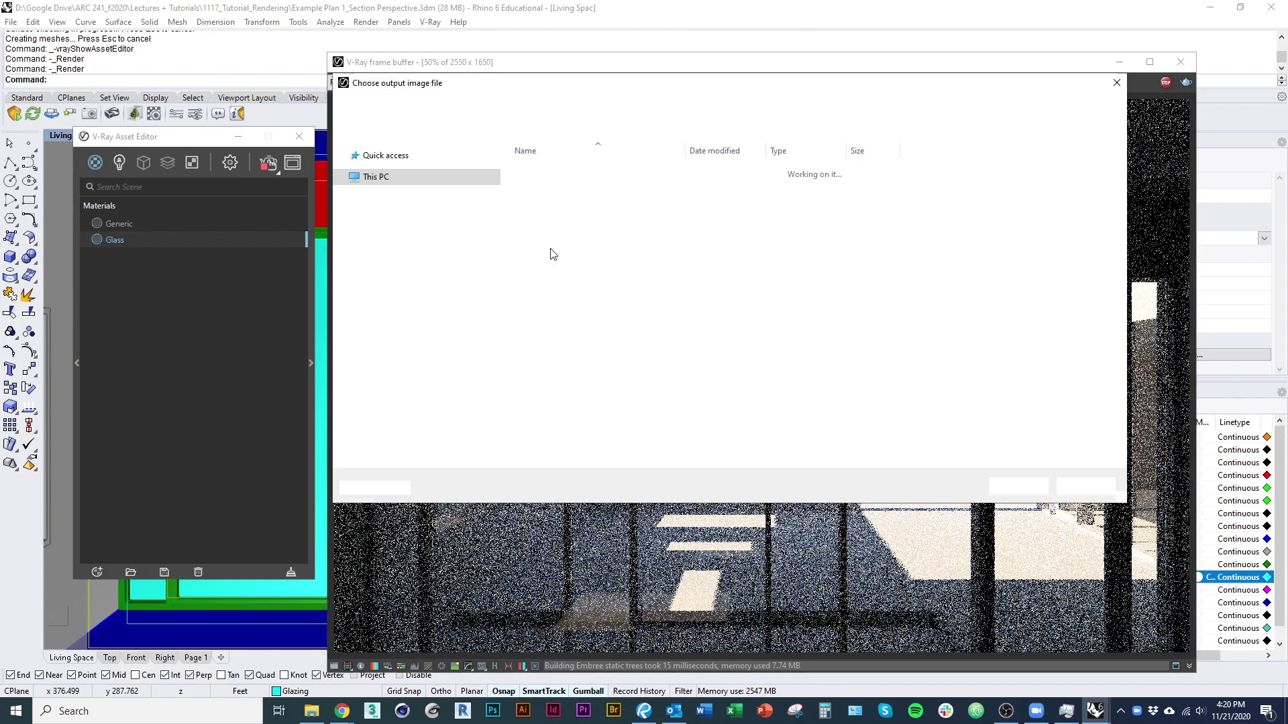
{"action": "left_click", "coordinate": [774, 198]}
{"action": "left_click", "coordinate": [507, 437]}
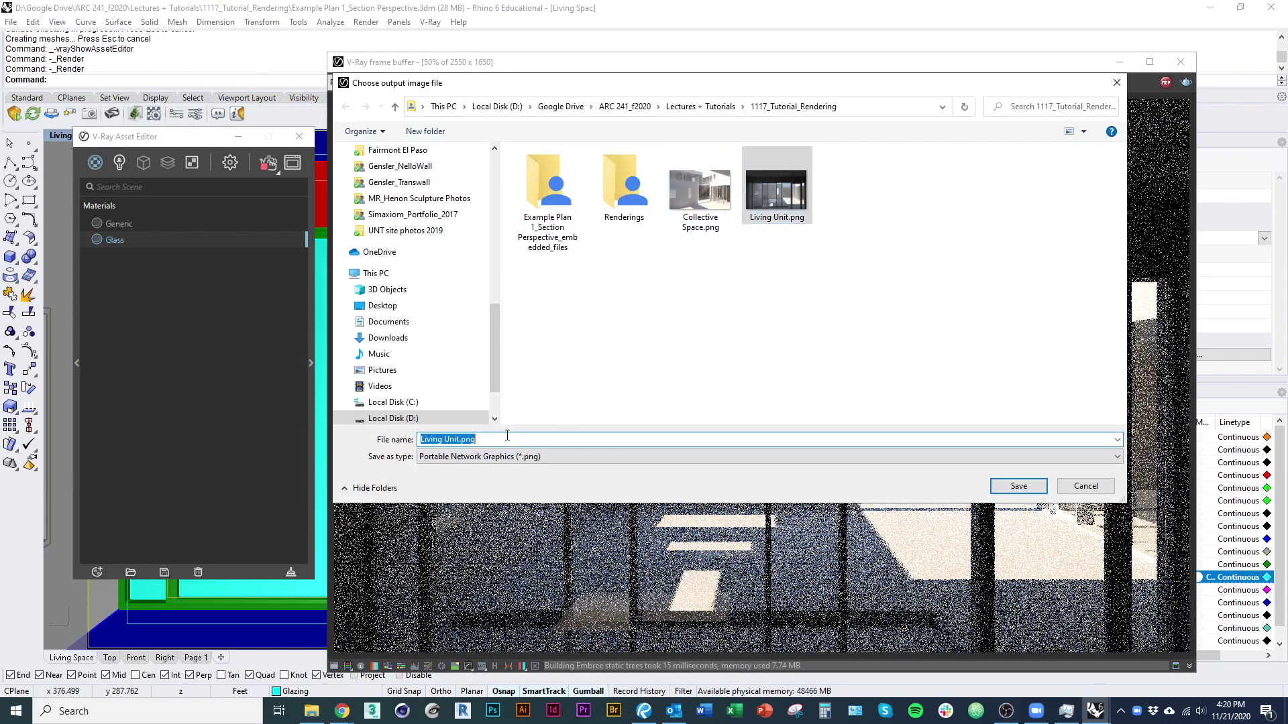
{"action": "left_click", "coordinate": [460, 440]}
{"action": "type", "text": "transparent"}
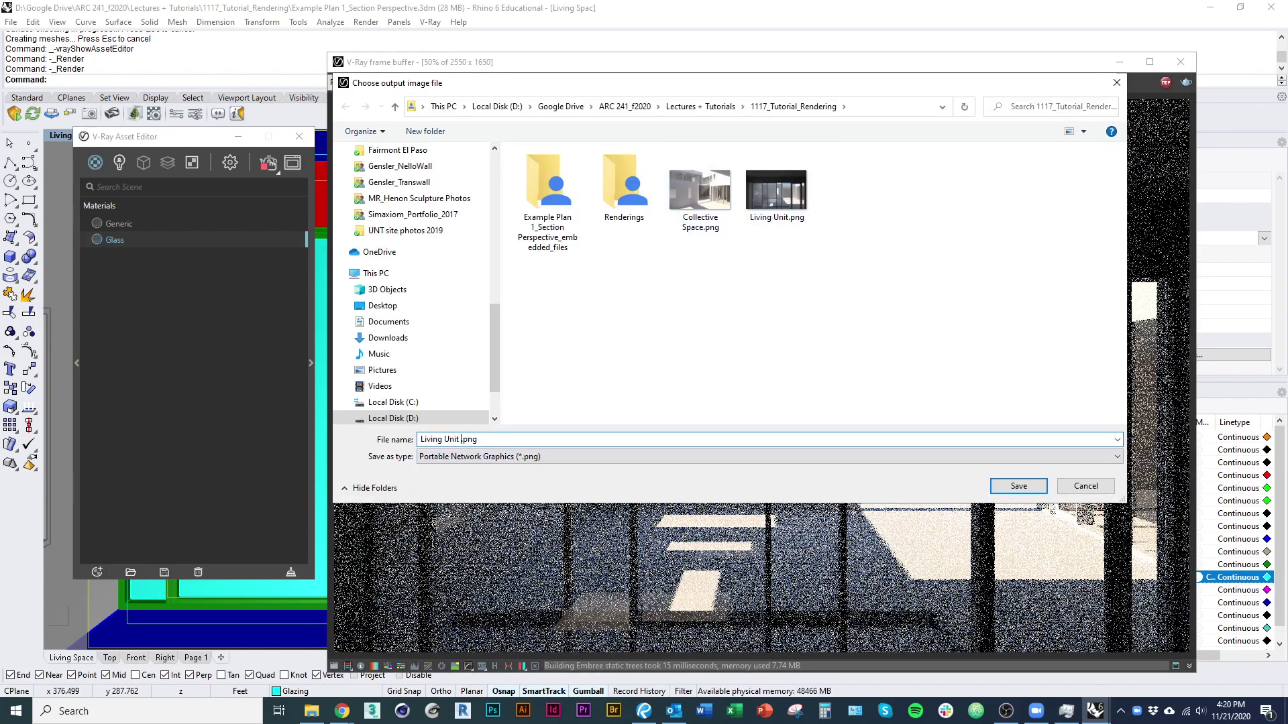
{"action": "type", "text": " glass"}
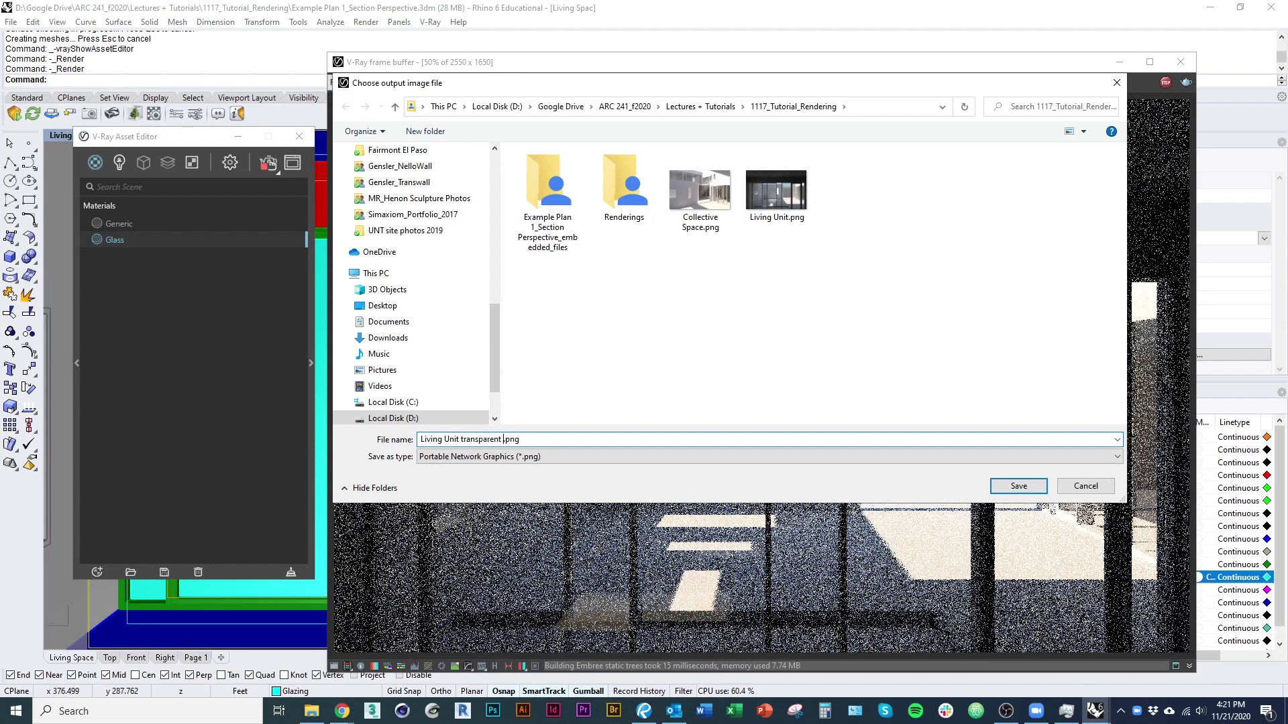
{"action": "key", "text": "Return"}
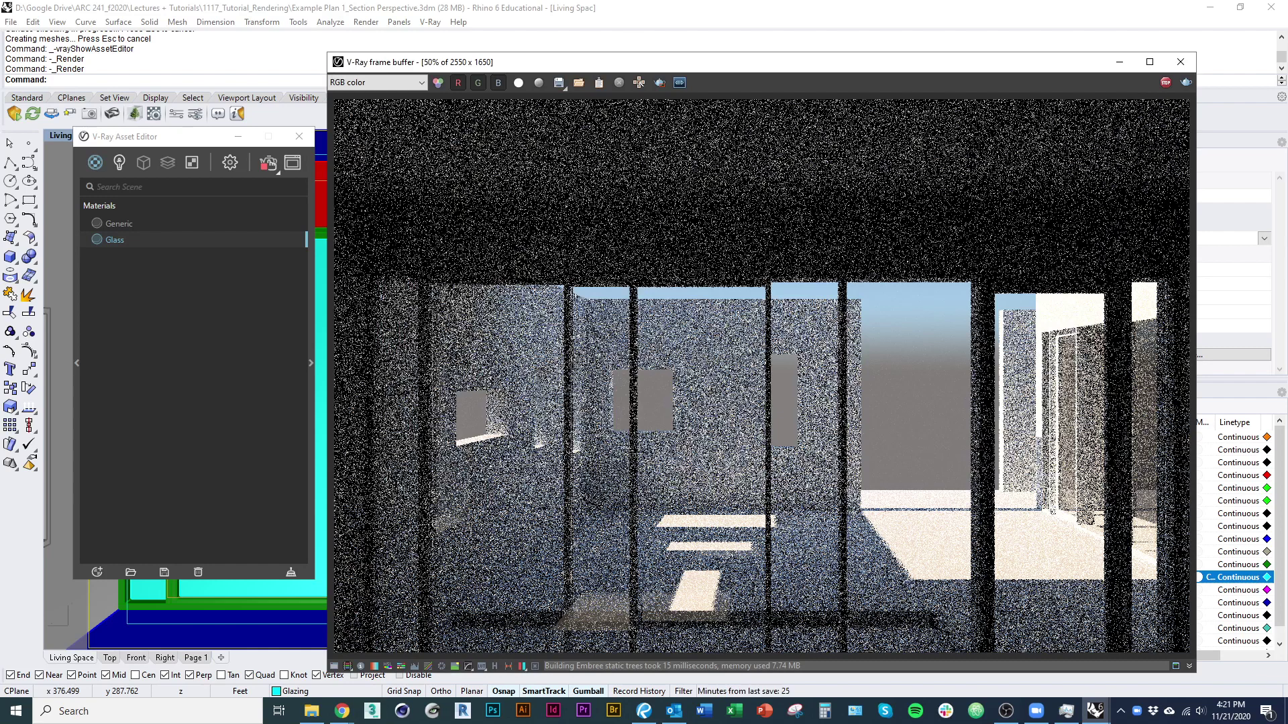
- Switch to File Explorer and preview Living Unit transparent glass.png to compare it with Living Unit.png
{"action": "left_click", "coordinate": [311, 711]}
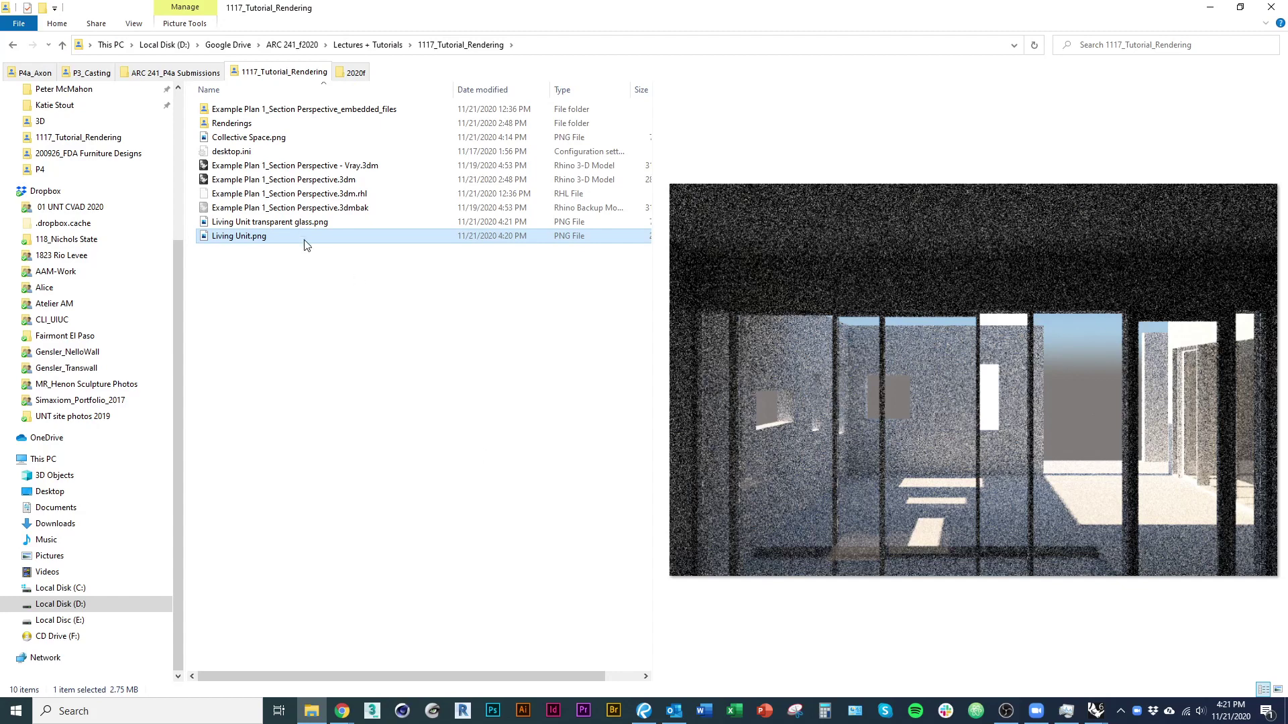
{"action": "key", "text": "Up"}
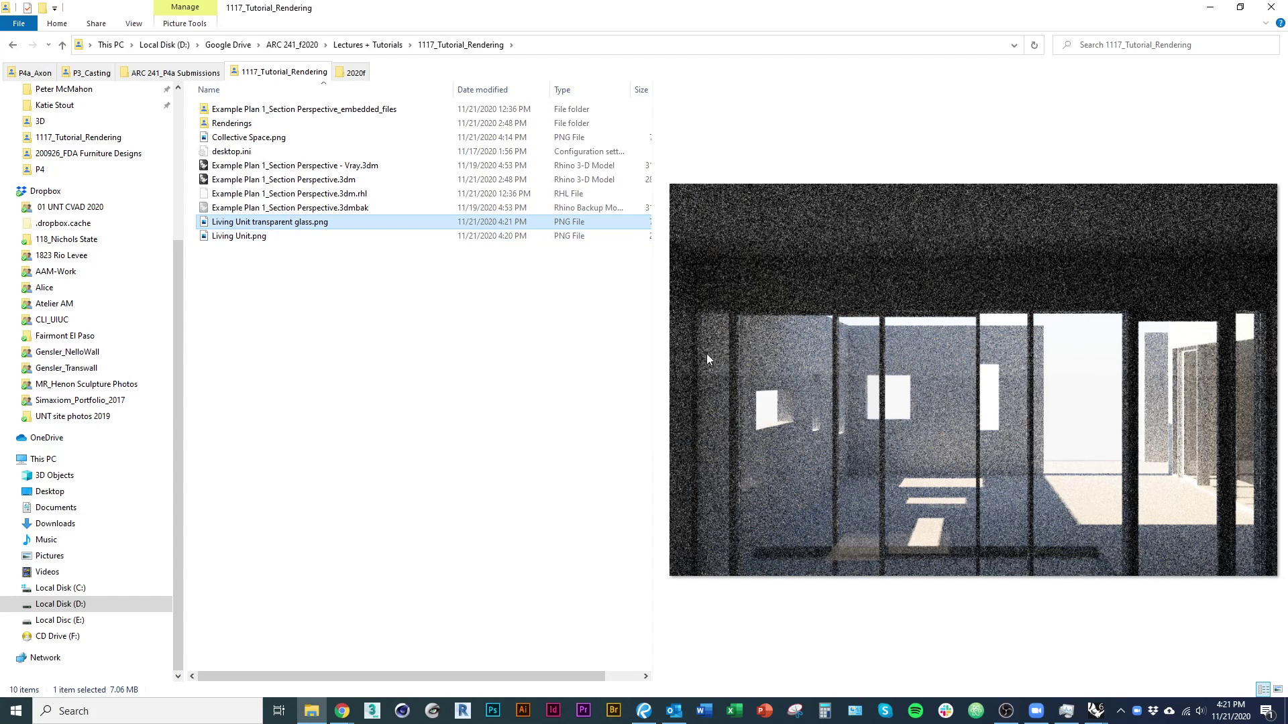
- Return to Rhino, stop the interactive V-Ray render, and close the frame buffer
{"action": "key", "text": "alt+Tab"}
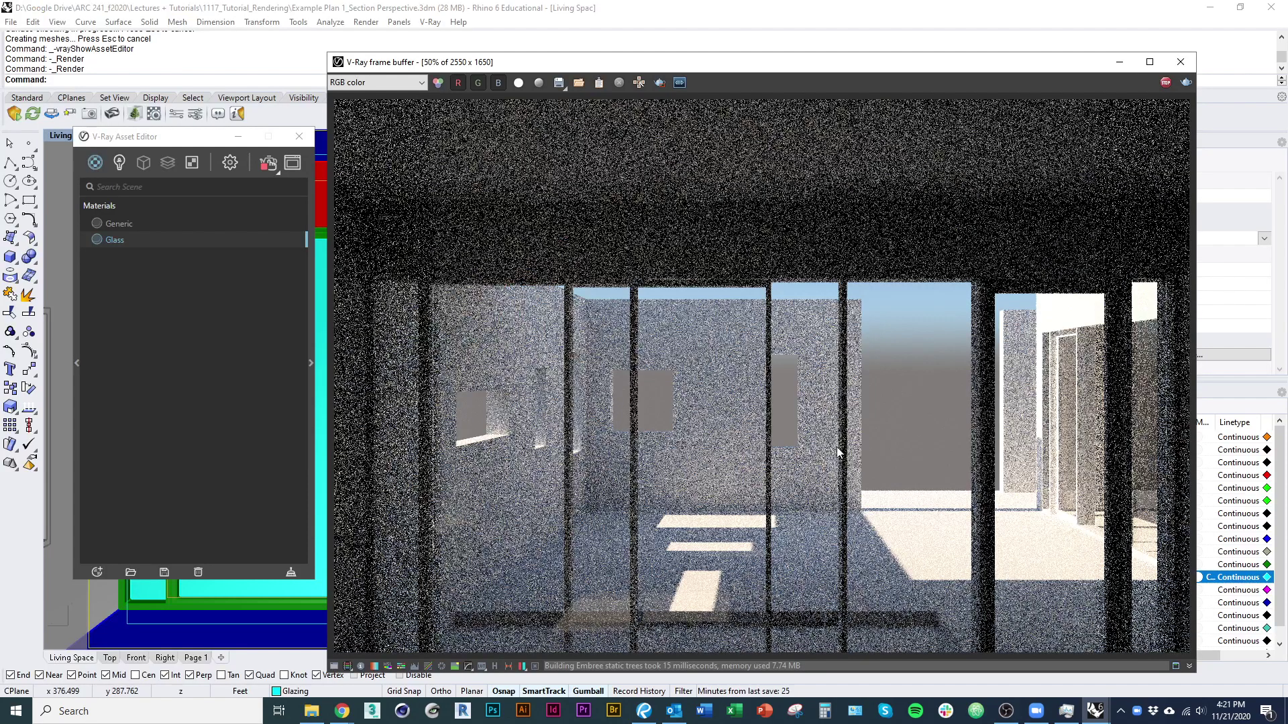
{"action": "left_click", "coordinate": [1165, 81]}
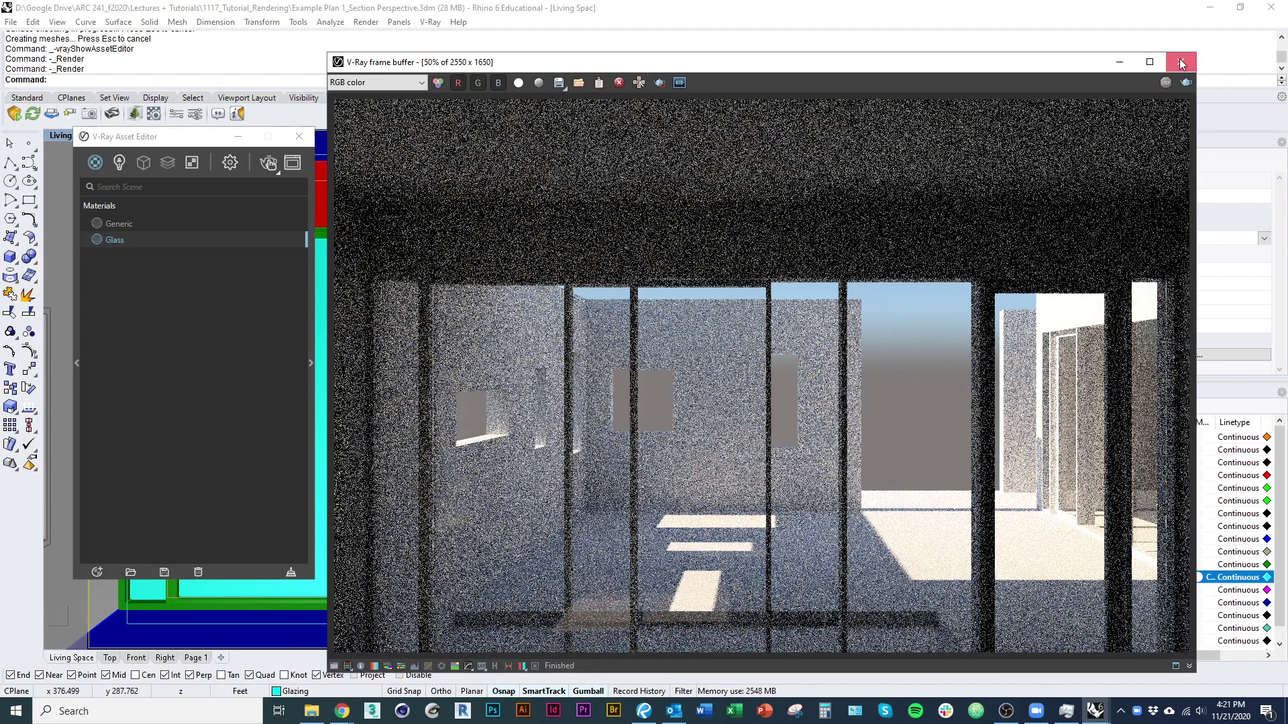
{"action": "left_click", "coordinate": [1180, 61]}
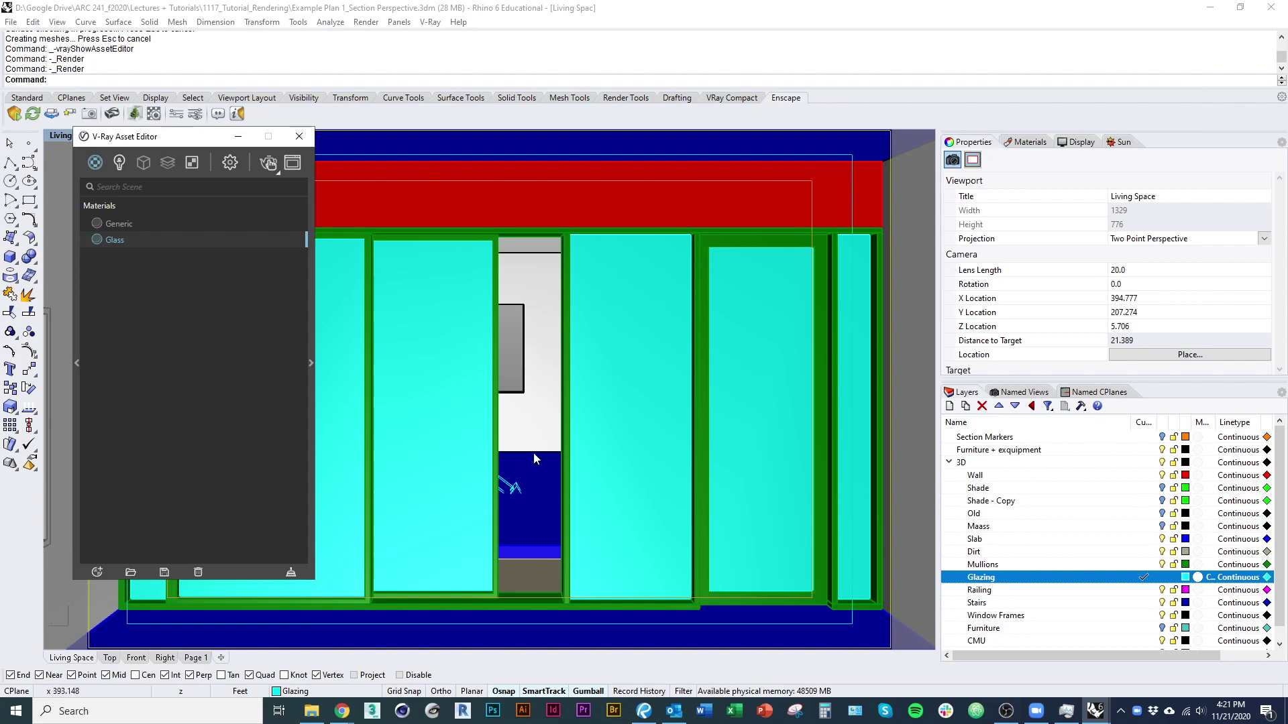